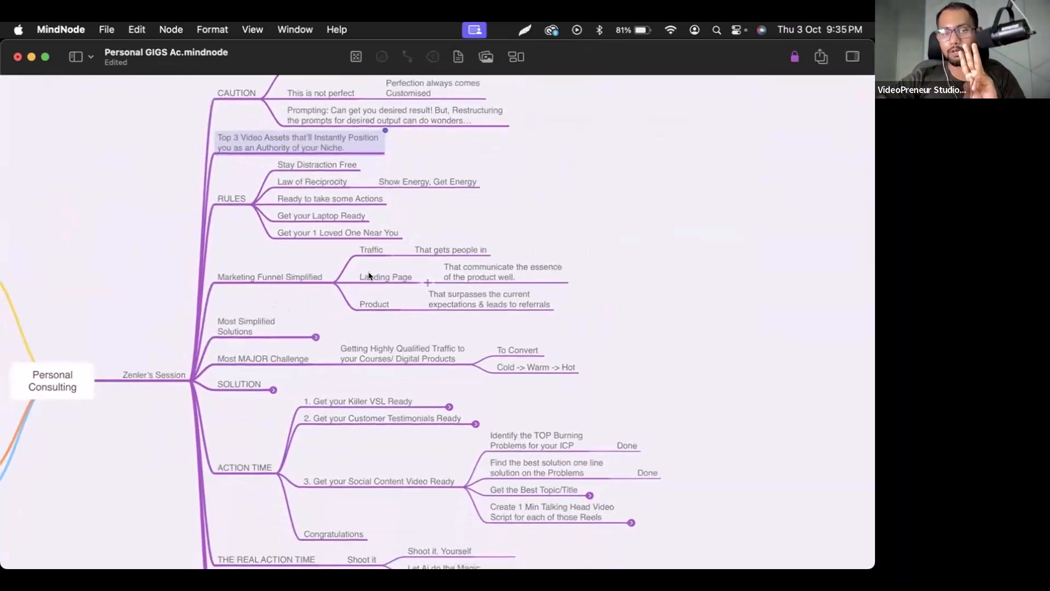
Look through the Zenler's Session outline, briefly unfolding and refolding the SOLUTION branch.
scroll(369, 272, "up", 3)
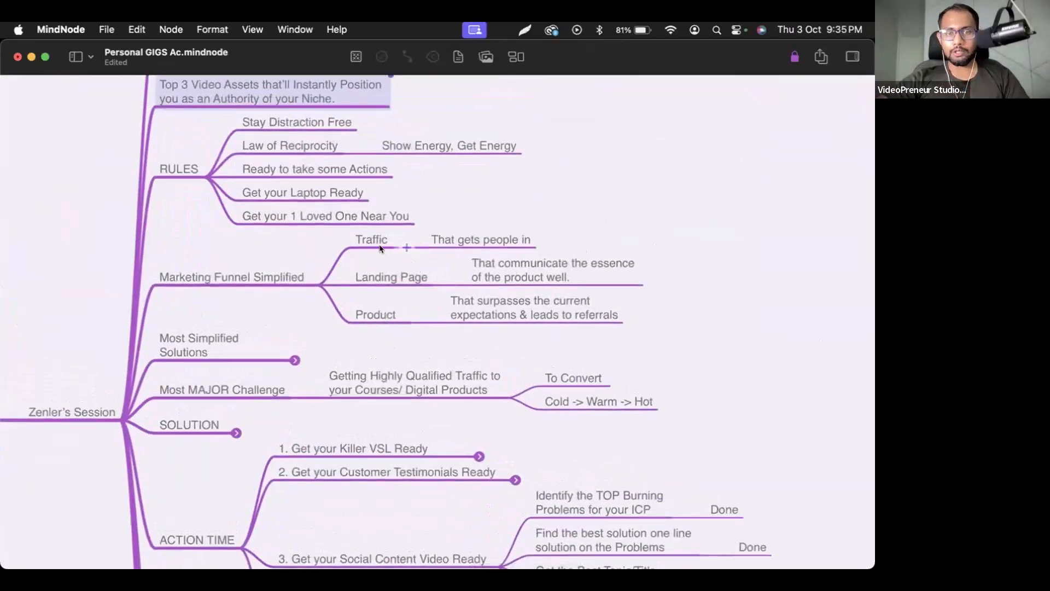
scroll(381, 250, "down", 5)
scroll(382, 250, "up", 2)
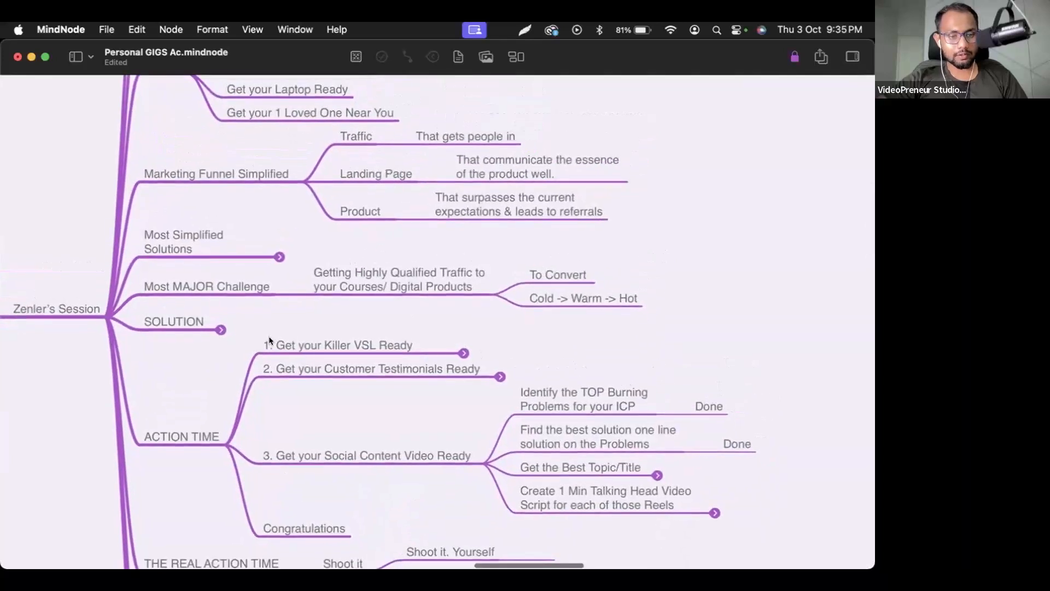
left_click(221, 328)
left_click(181, 312)
left_click(432, 57)
scroll(312, 296, "down", 4)
scroll(310, 296, "down", 2)
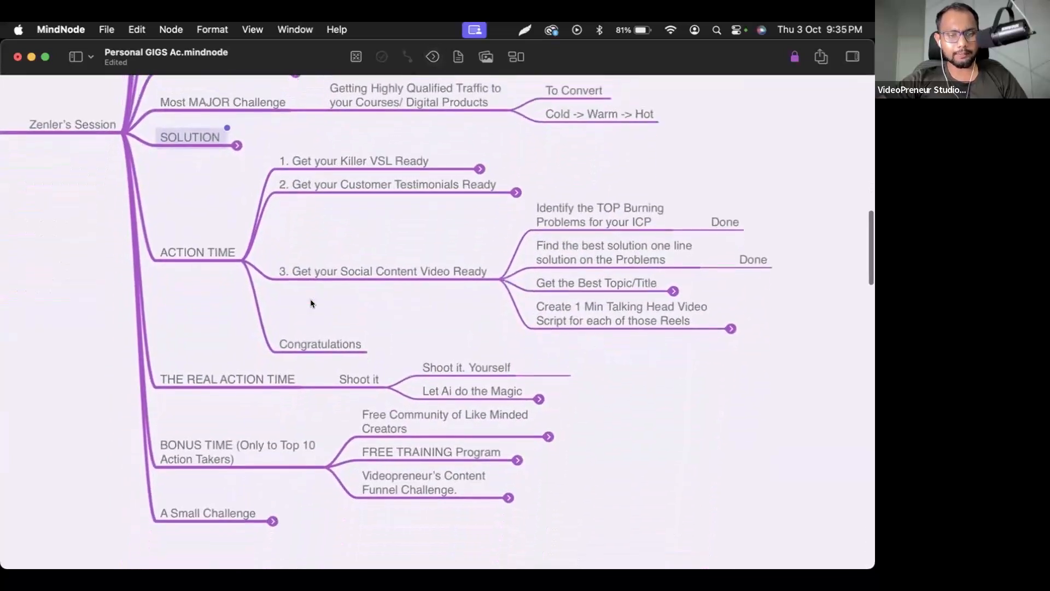
Examine the Traffic and Landing Page descriptions under Marketing Funnel Simplified.
scroll(310, 302, "up", 7)
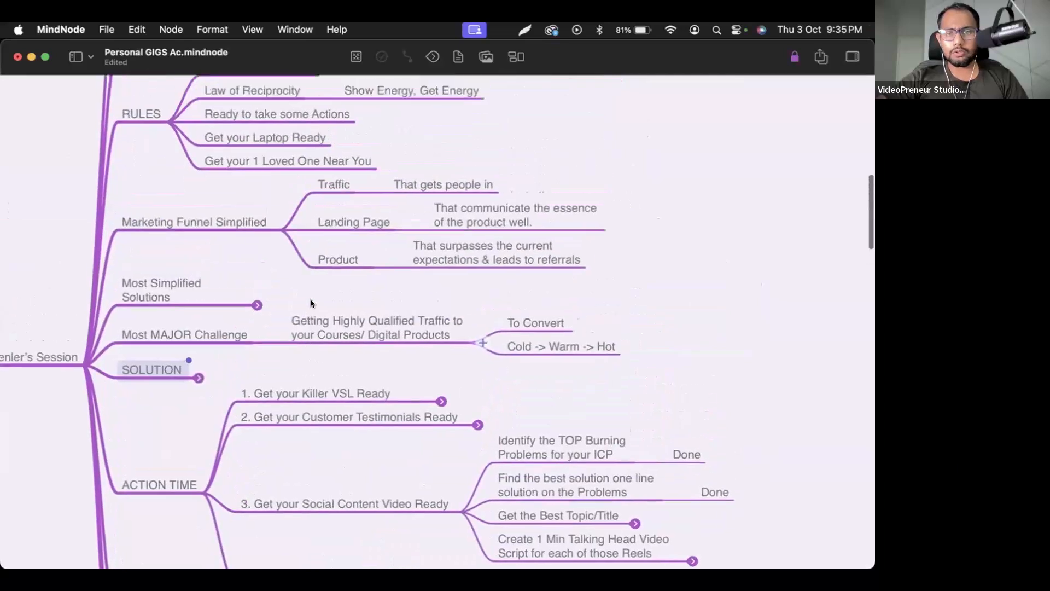
left_click(427, 190)
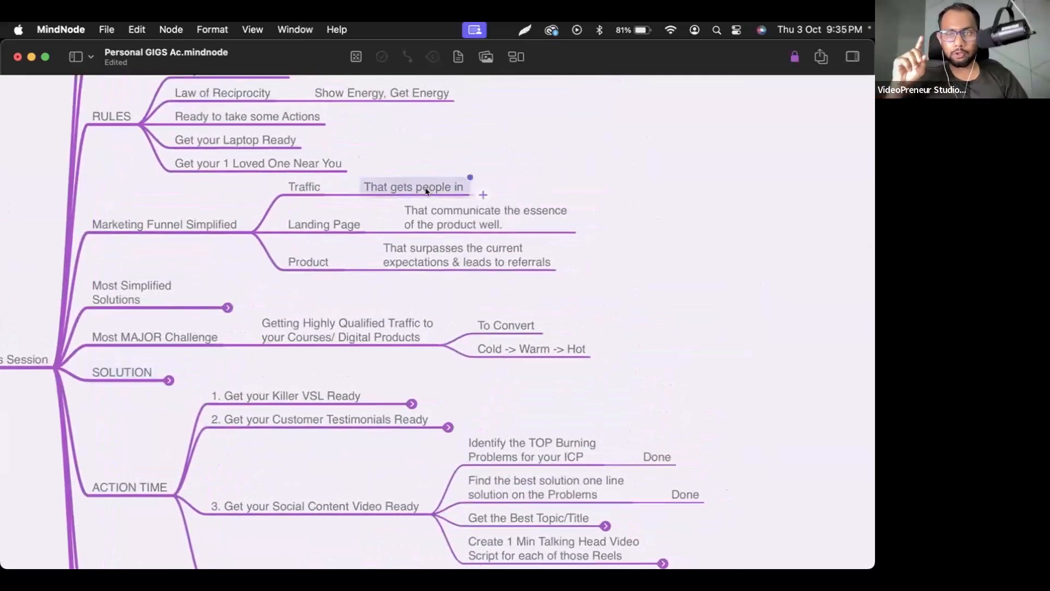
left_click(326, 234)
left_click(434, 231)
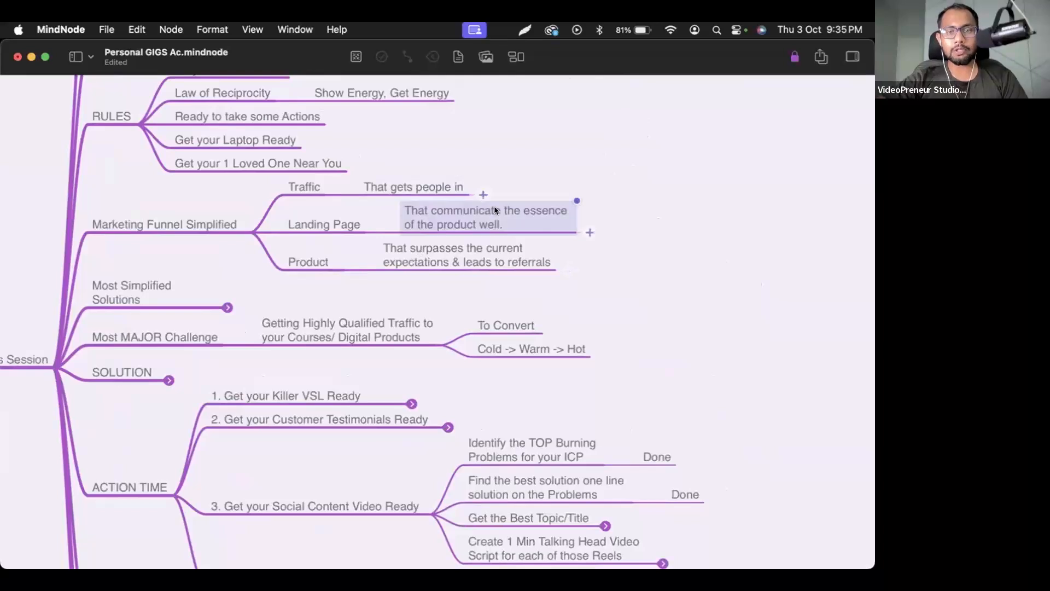
left_click_drag(665, 216, 458, 182)
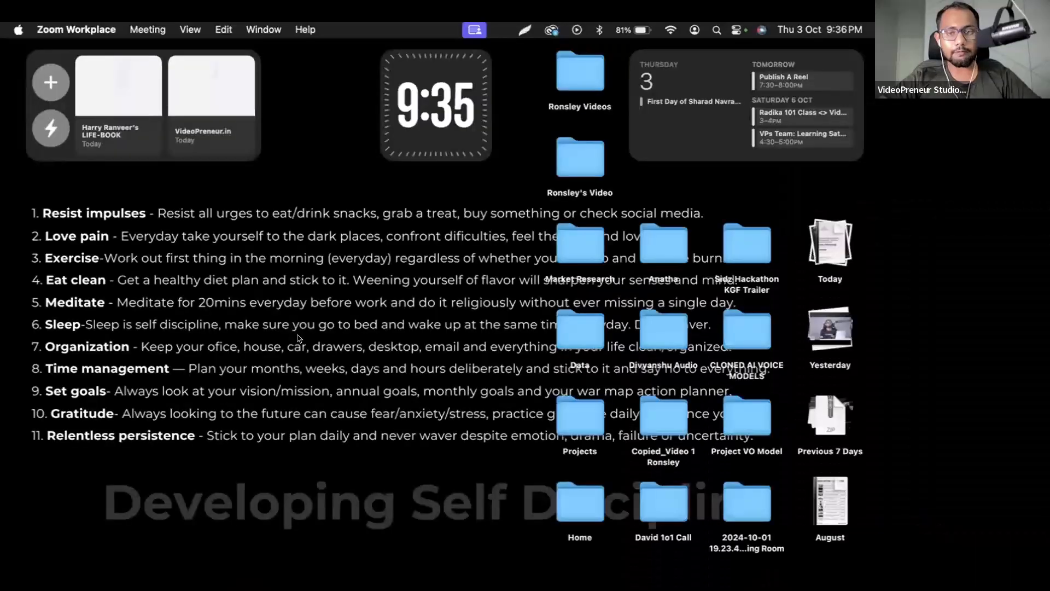
key("ctrl+Right")
key("ctrl+Right")
key("ctrl+Right")
key("ctrl+Right")
key("ctrl+Right")
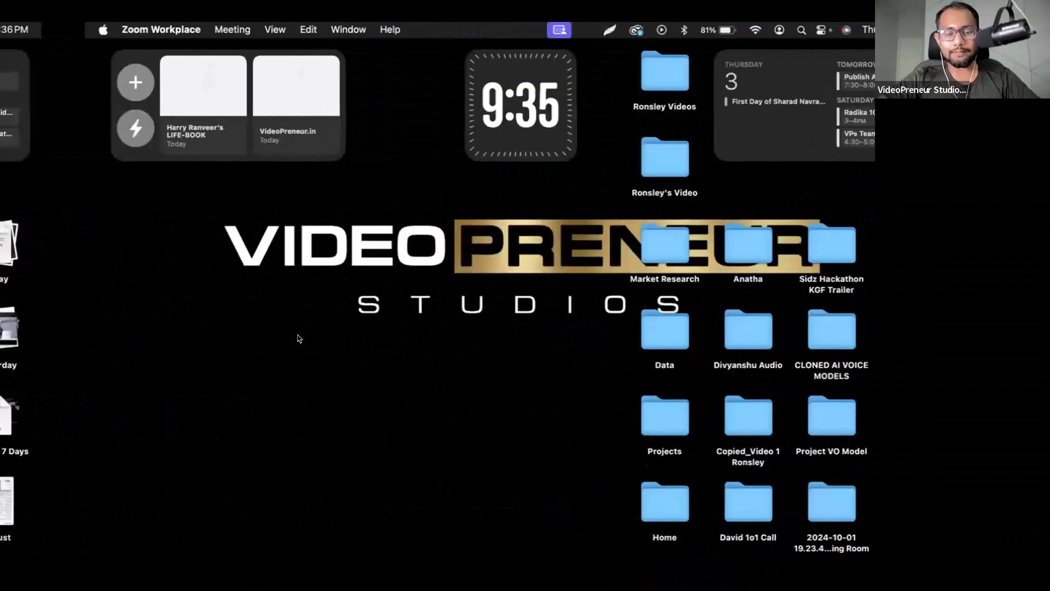
key("ctrl+Right")
key("ctrl+Right")
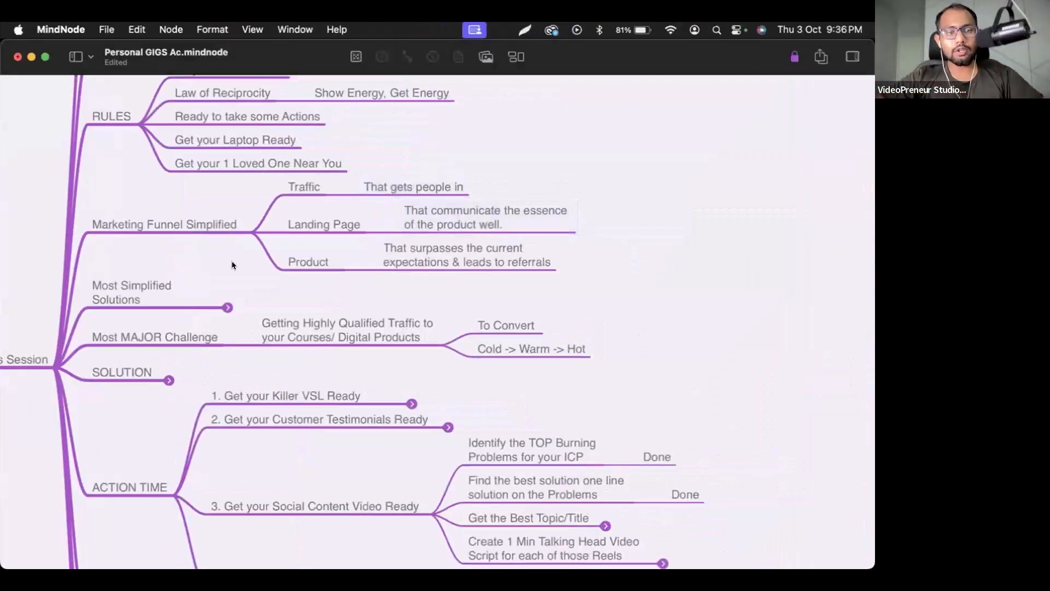
Fold the Marketing Funnel Simplified branch and clear the selection.
left_click(228, 222)
left_click(433, 57)
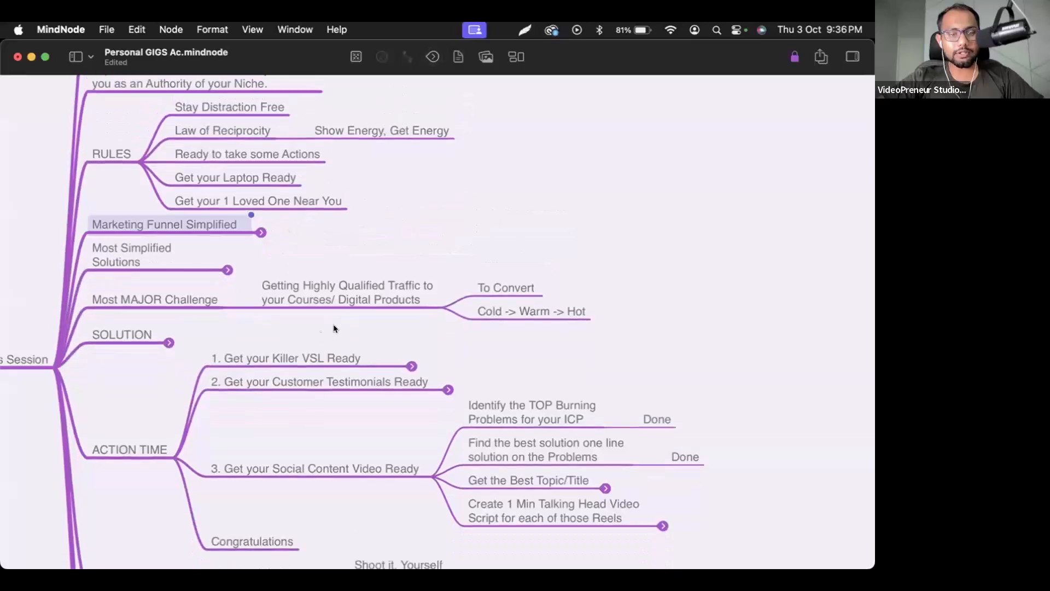
left_click(320, 335)
Review the opening branches of the session, picking out the CAUTION topic.
scroll(321, 329, "up", 5)
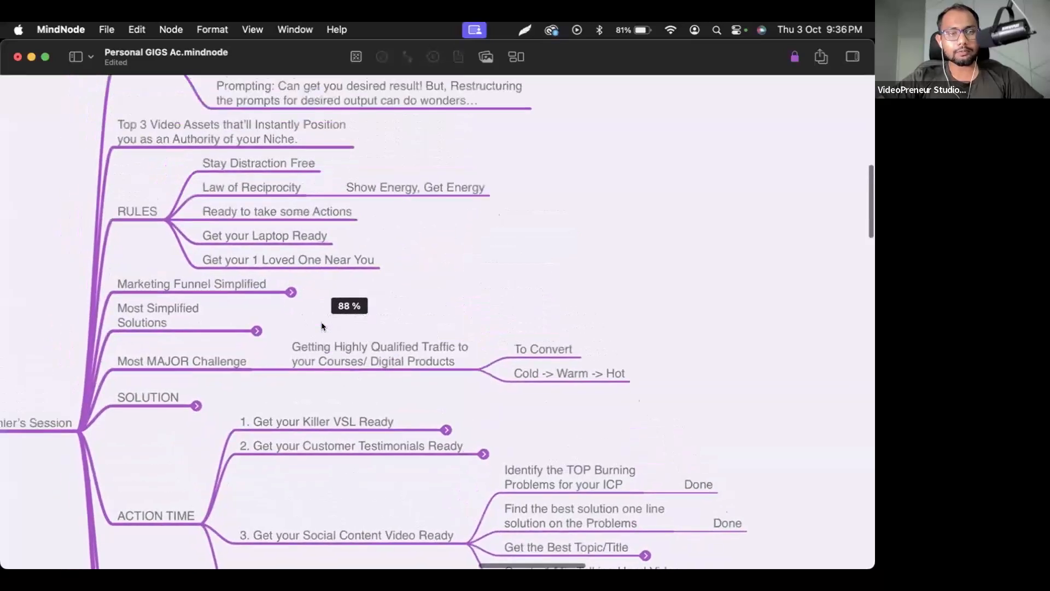
scroll(321, 327, "up", 4)
scroll(339, 362, "down", 2)
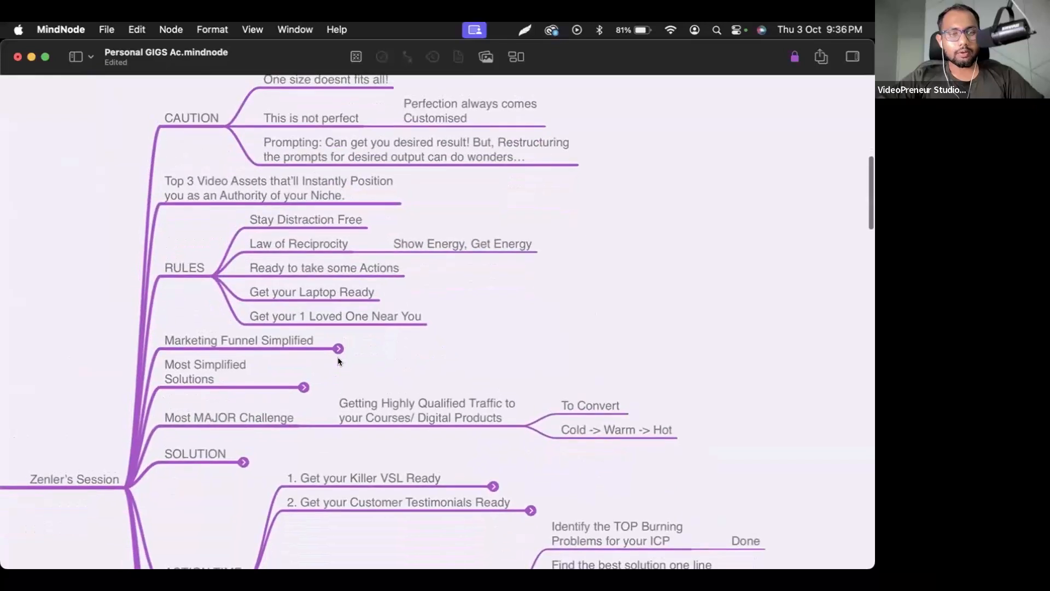
scroll(338, 361, "up", 3)
left_click(188, 192)
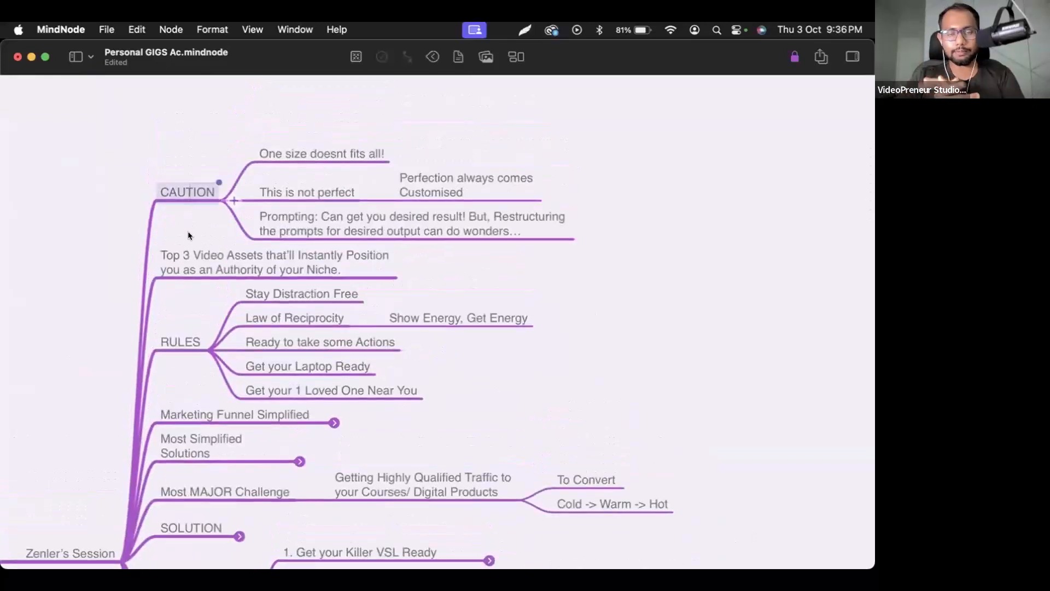
left_click(191, 228)
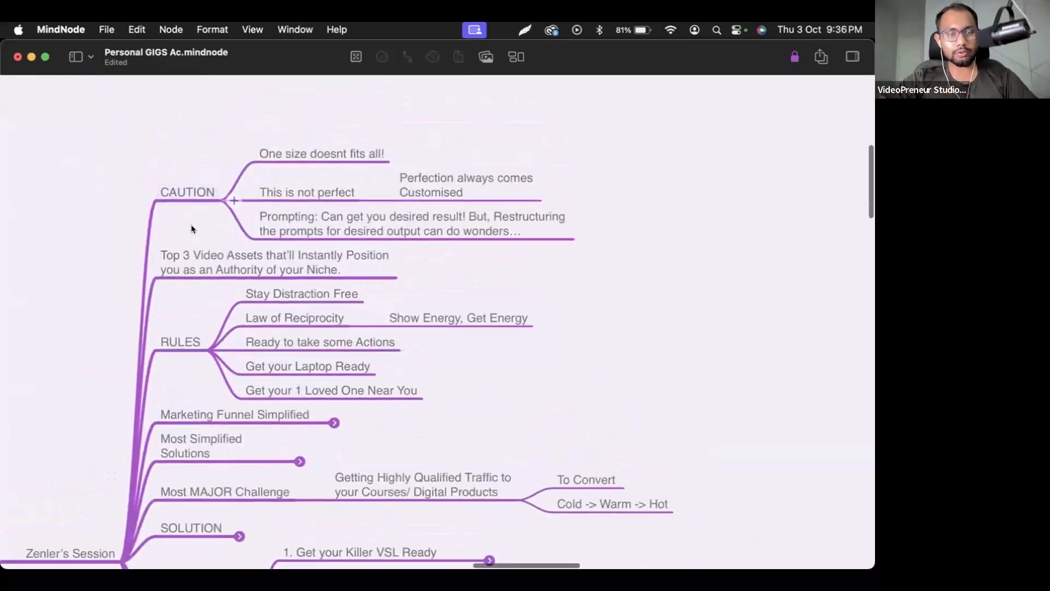
scroll(196, 229, "up", 2)
Examine the problem, solution and topic/title subtopics under Get your Social Content Video Ready in ACTION TIME.
scroll(200, 229, "down", 10)
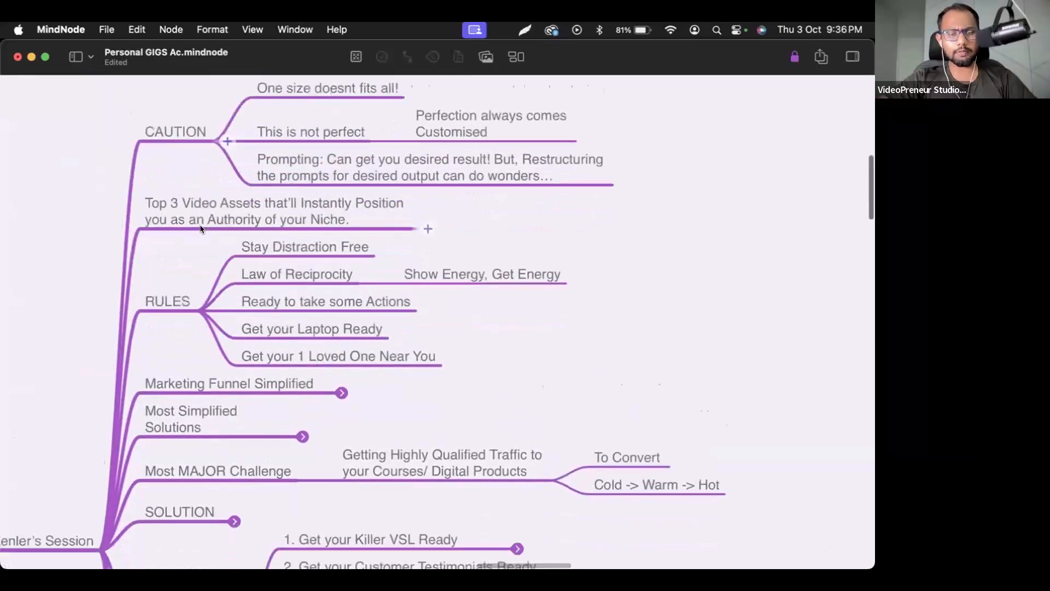
scroll(320, 367, "down", 3)
scroll(320, 368, "right", 2)
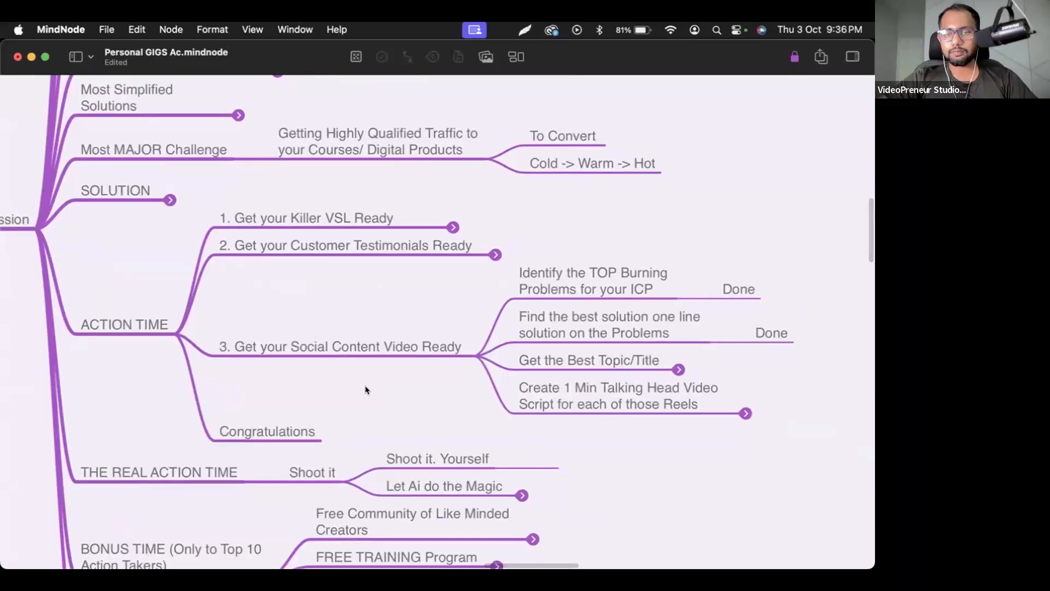
scroll(367, 389, "right", 3)
left_click(552, 275)
left_click(630, 243)
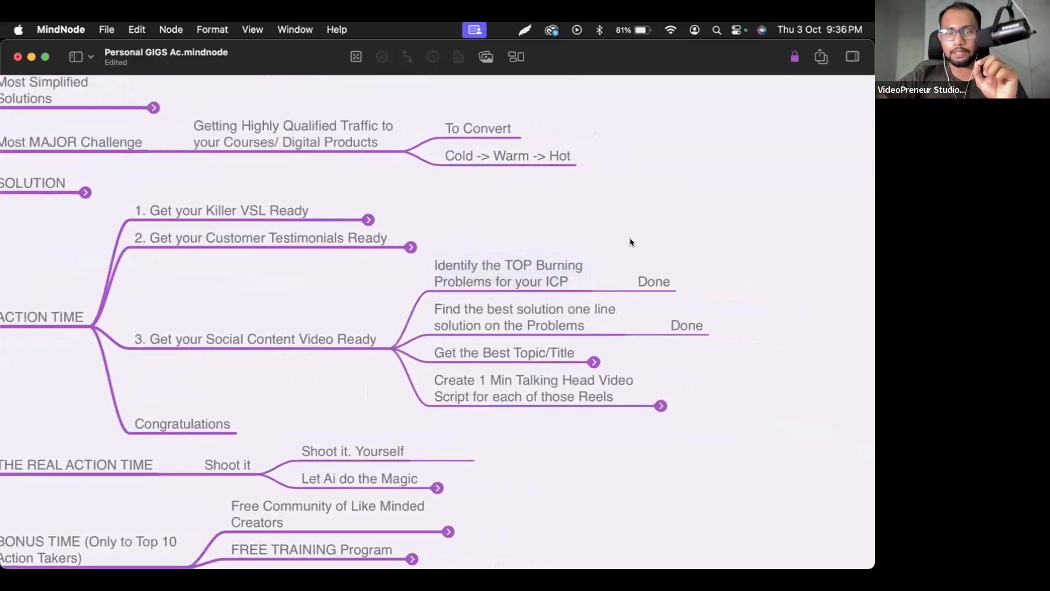
left_click(565, 314)
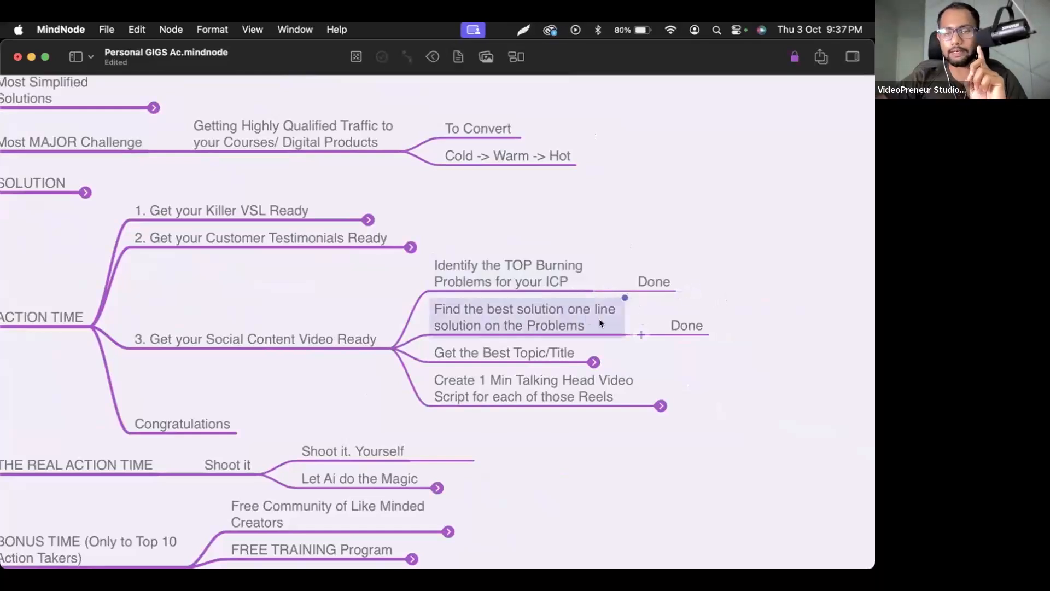
left_click(554, 354)
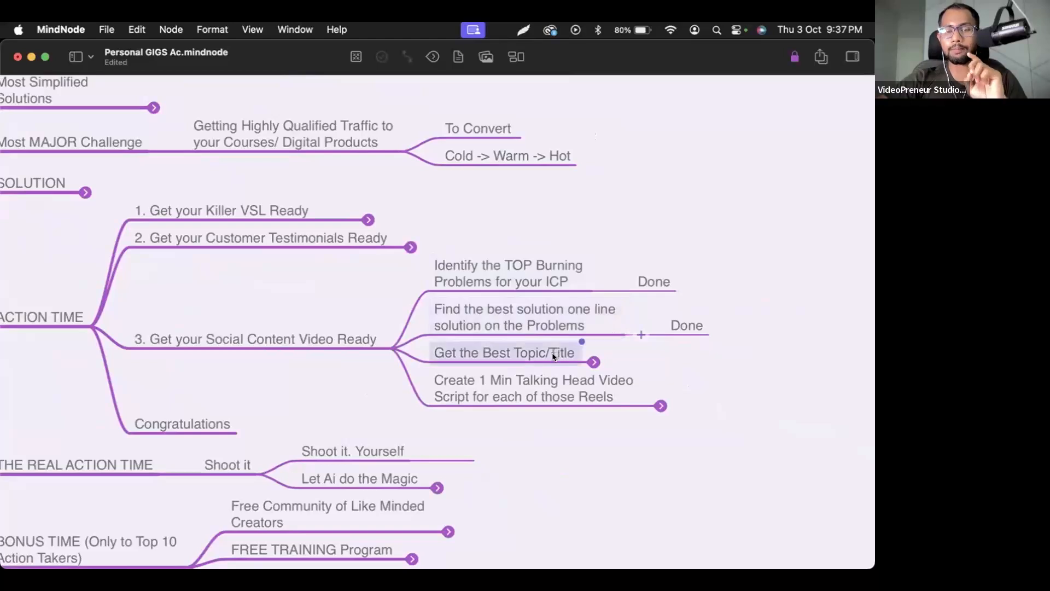
Unfold the Get the Best Topic/Title branch and select the Create 1 Min Talking Head Video Script topic.
left_click(596, 362)
scroll(547, 353, "down", 5)
left_click(542, 456)
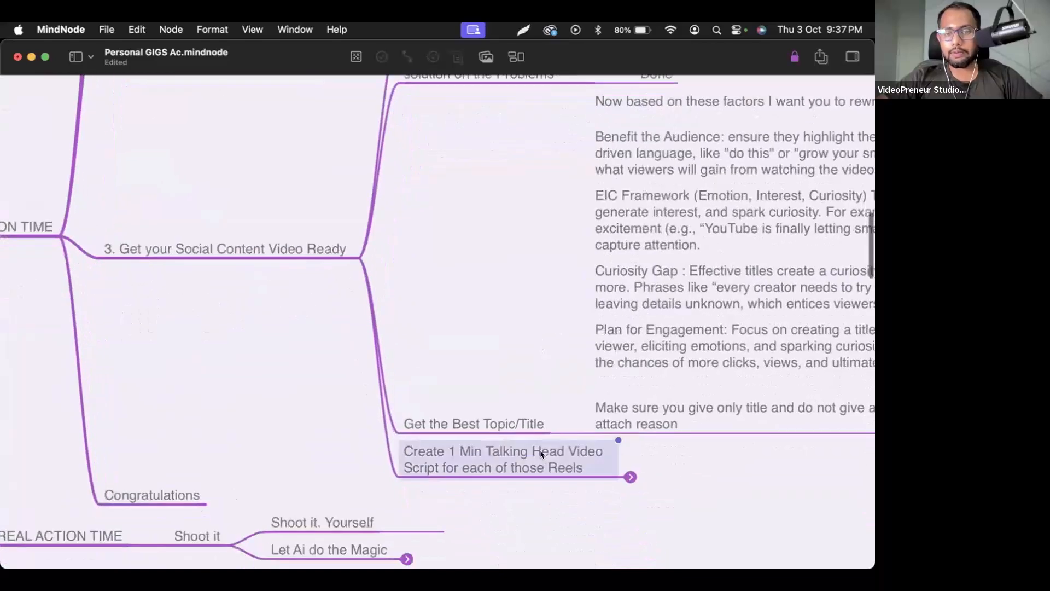
scroll(540, 454, "down", 1)
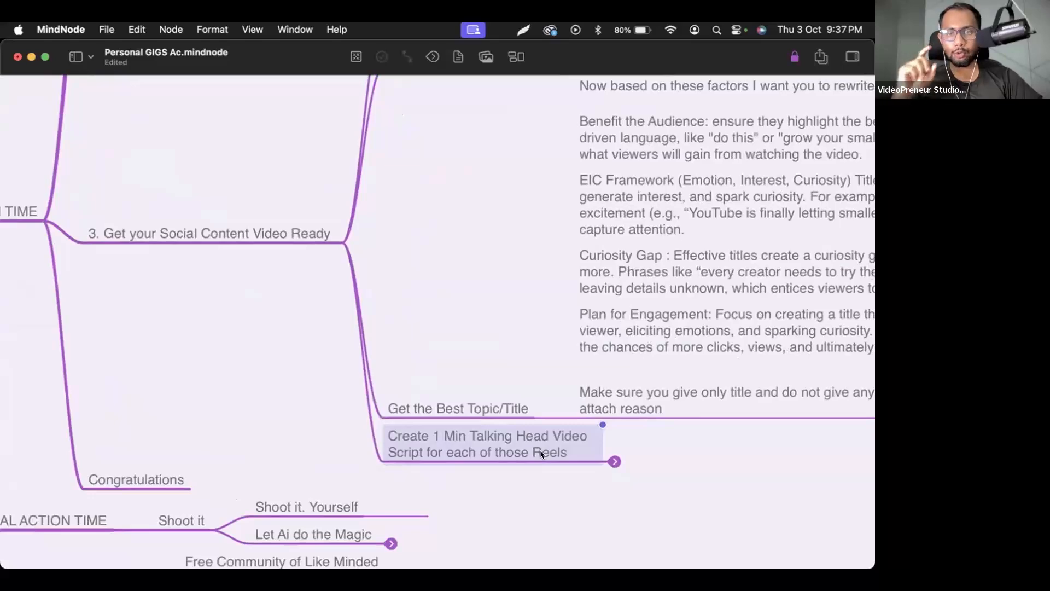
Switch to Google Chrome and open Google Sheets in a new tab.
key("ctrl+Left")
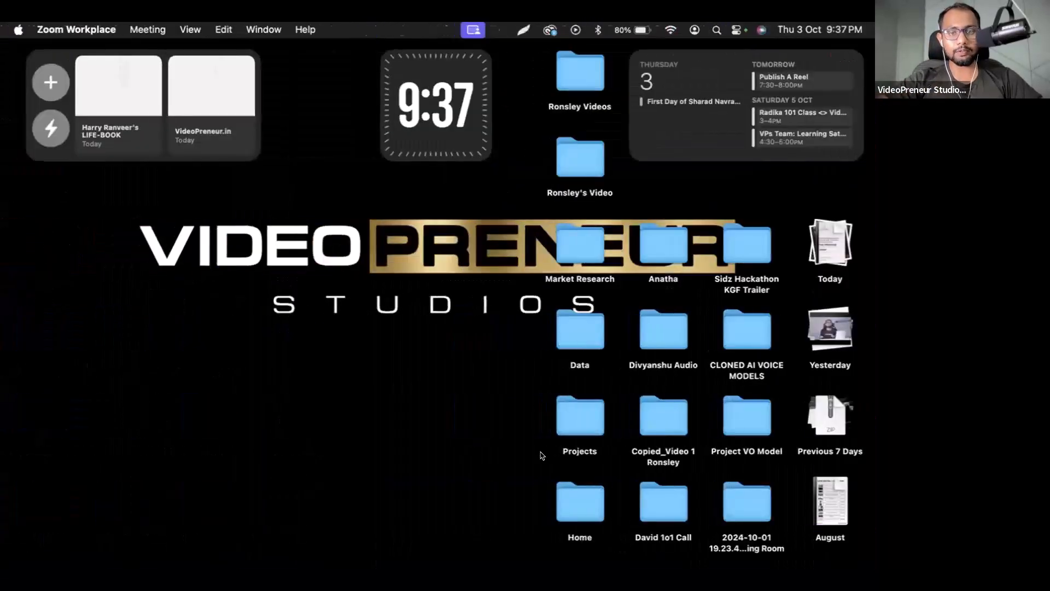
key("ctrl+Right")
mouse_move(178, 570)
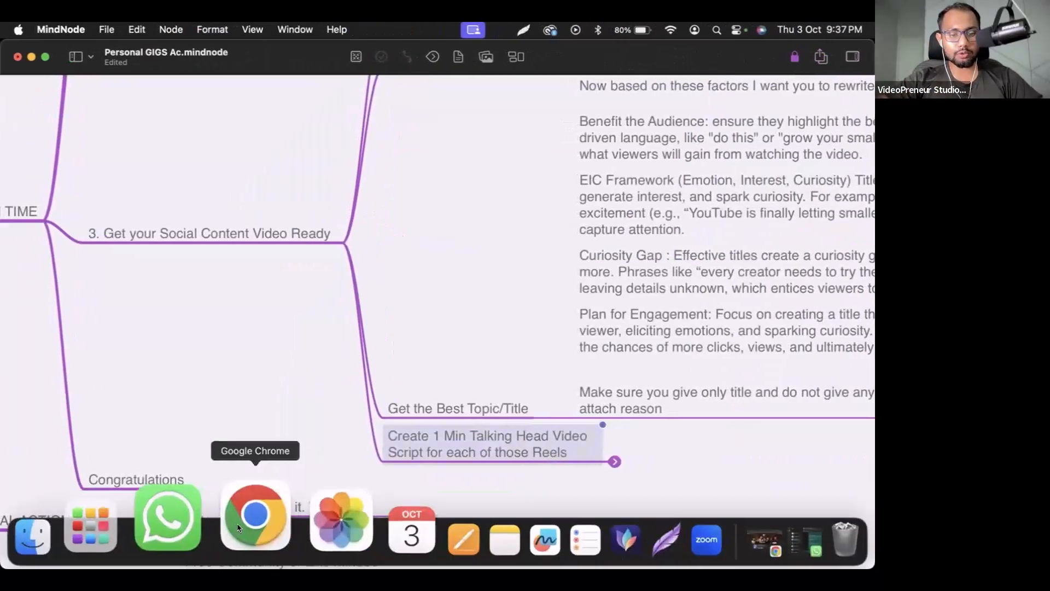
left_click(247, 516)
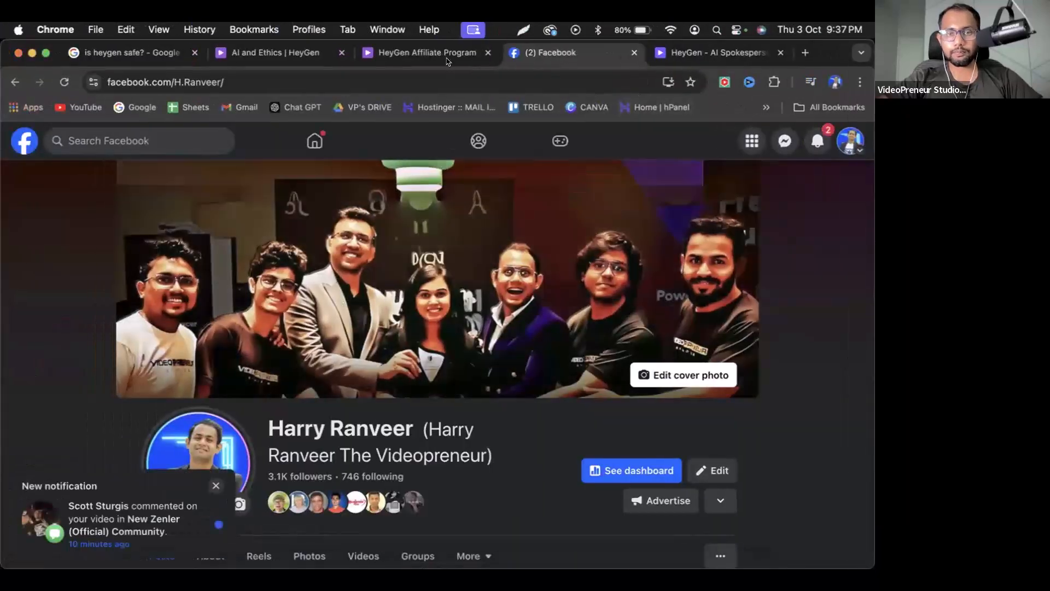
left_click(805, 52)
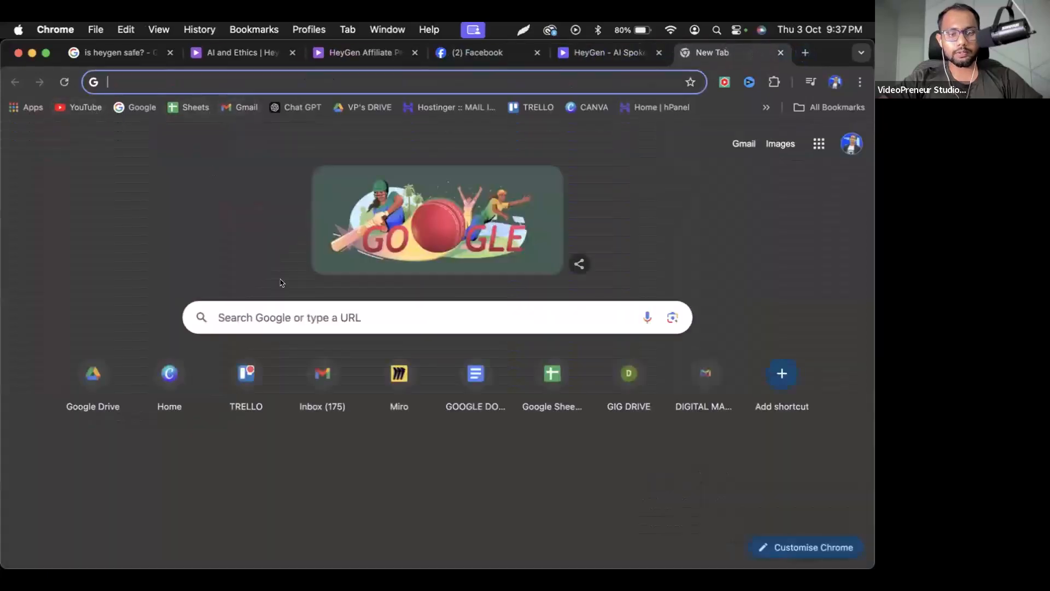
left_click(546, 384)
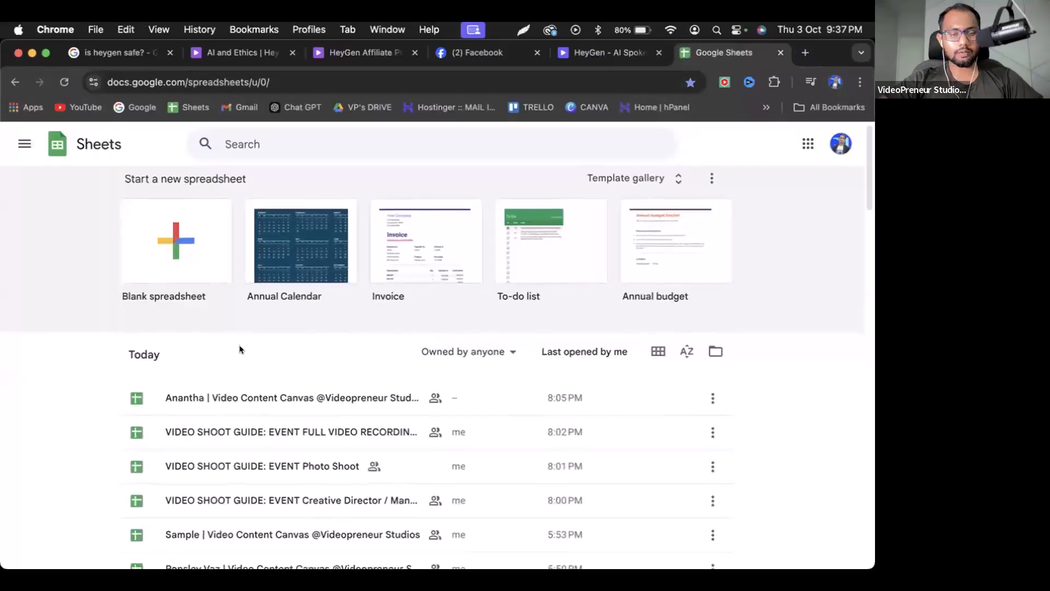
scroll(239, 348, "down", 2)
scroll(253, 447, "down", 3)
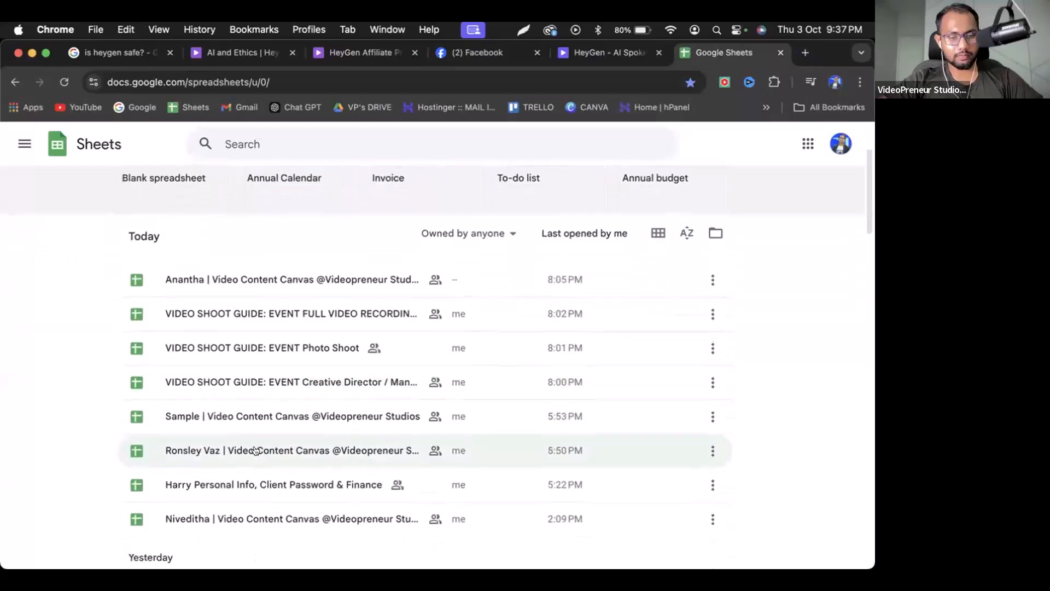
scroll(256, 449, "down", 5)
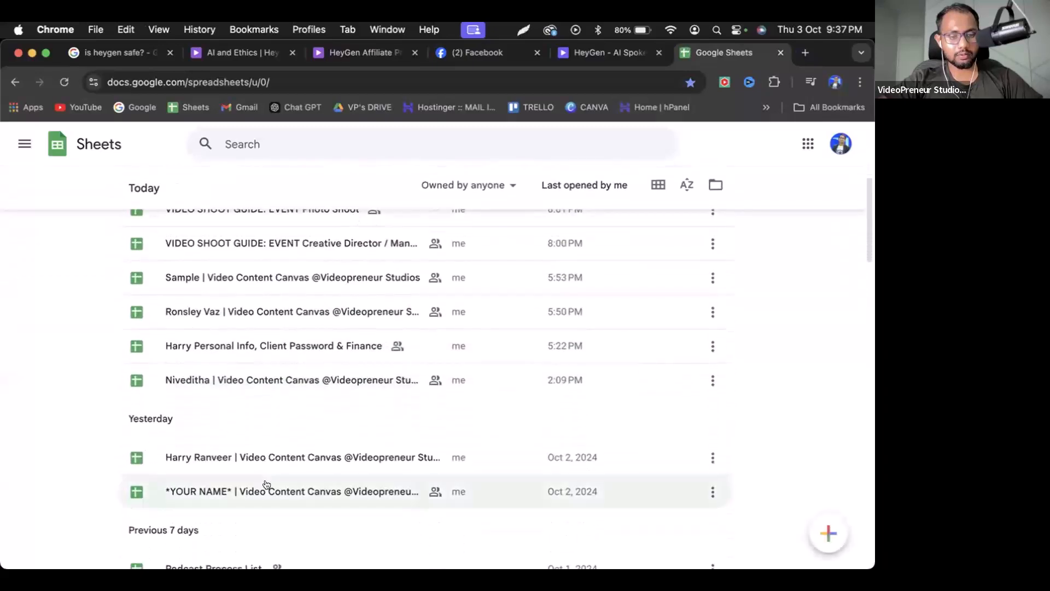
left_click(283, 461)
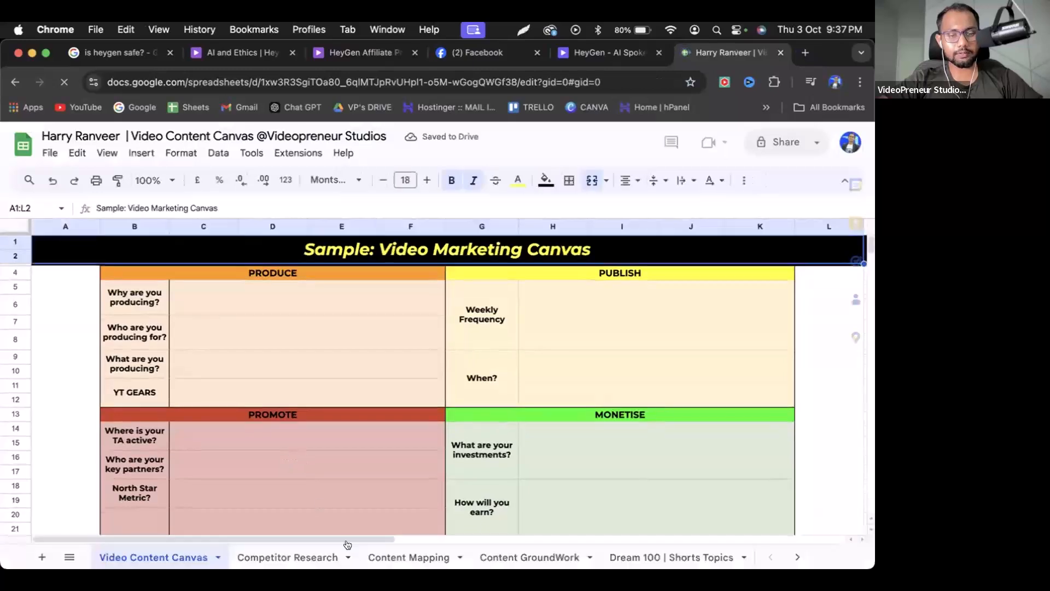
View the Dream 100 | Shorts Topics sheet, and examine the problems, solutions and titles in the Content GroundWork sheet.
scroll(355, 557, "right", 5)
left_click(358, 557)
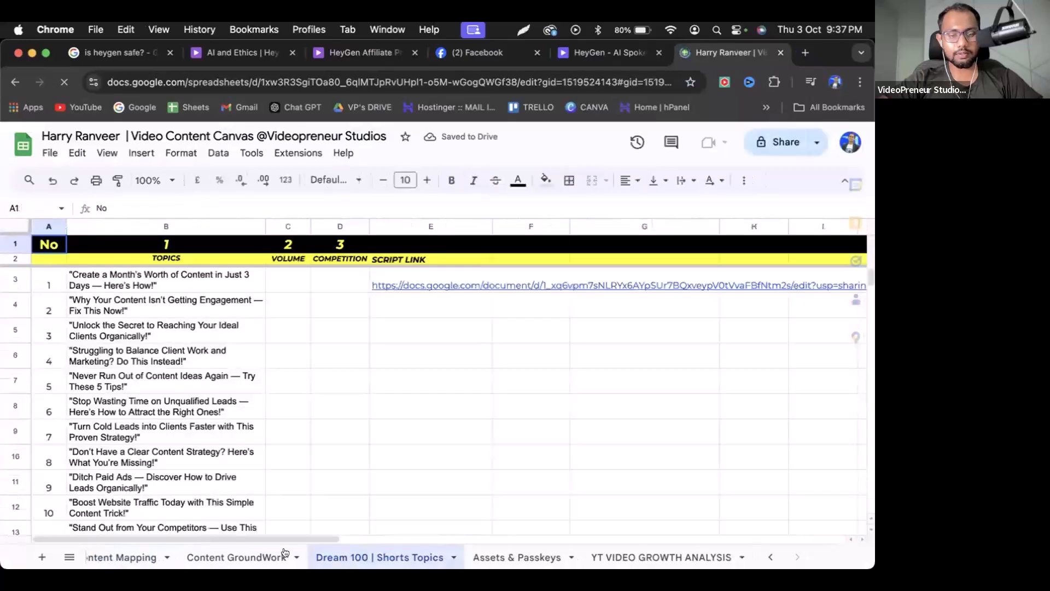
left_click(264, 554)
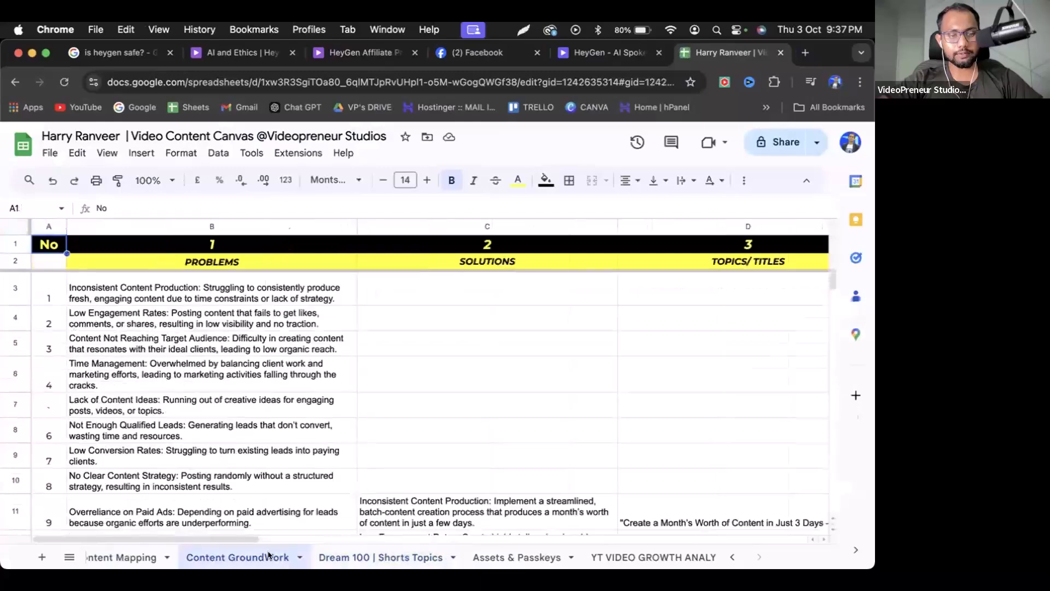
scroll(392, 447, "down", 5)
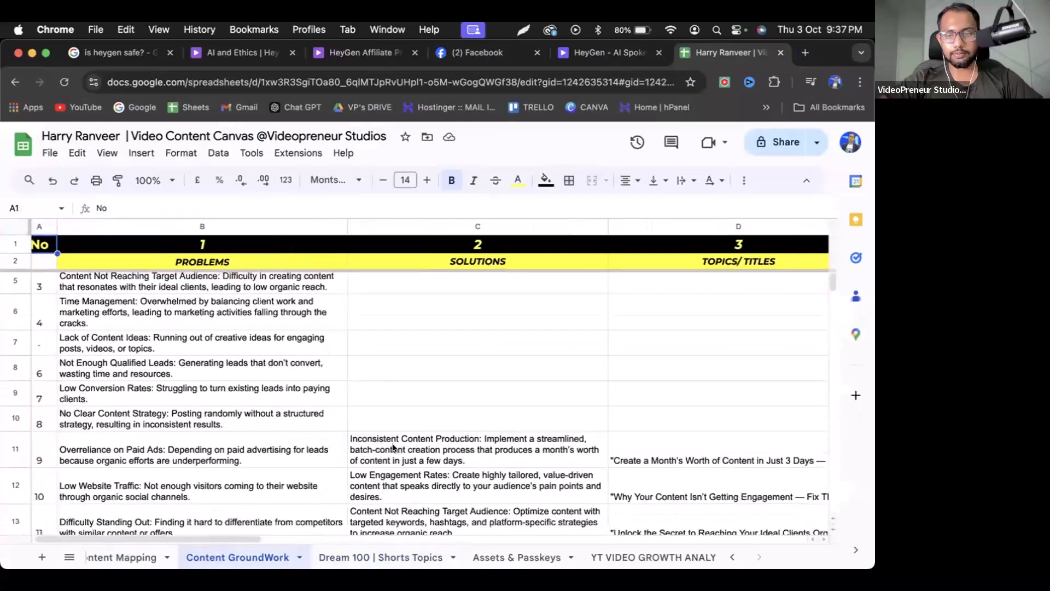
scroll(393, 447, "up", 5)
Switch back to the MindNode mind map and view the CAUTION branch at the start of the session outline.
key("ctrl+Right")
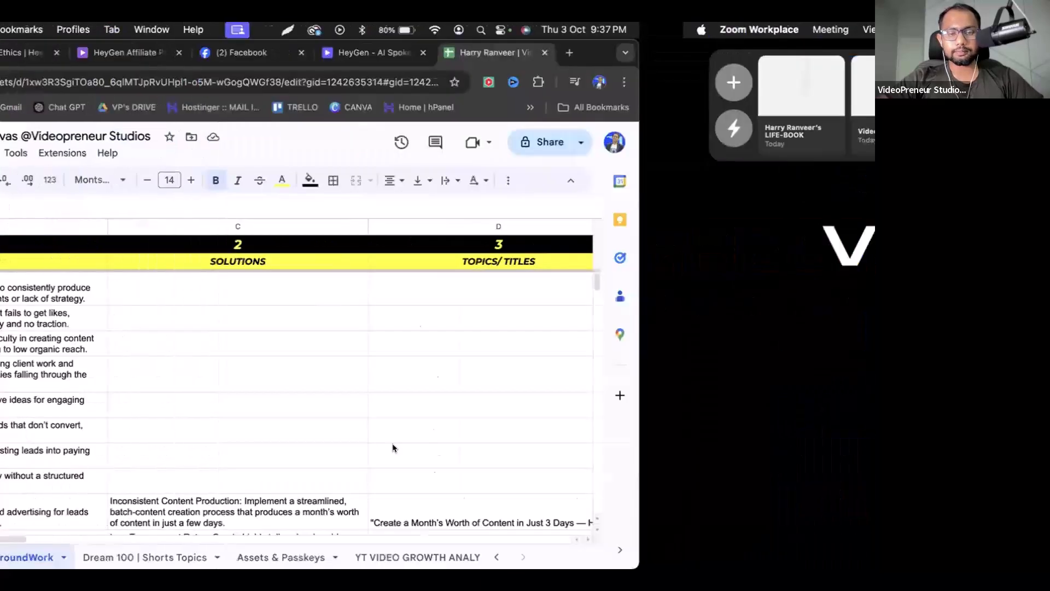
key("ctrl+Right")
key("ctrl+Right")
key("ctrl+Right")
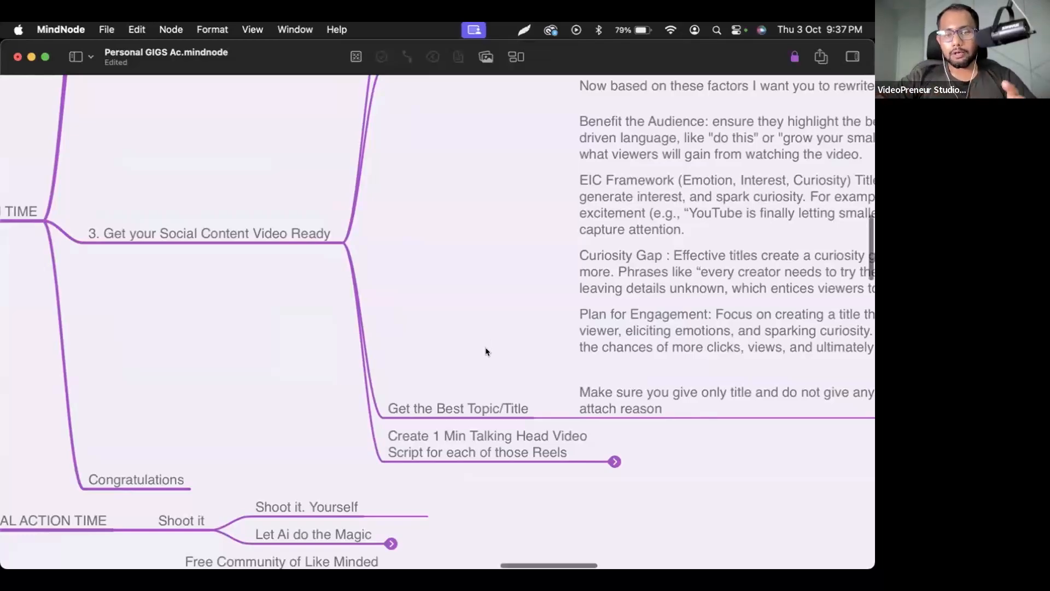
scroll(488, 358, "up", 15)
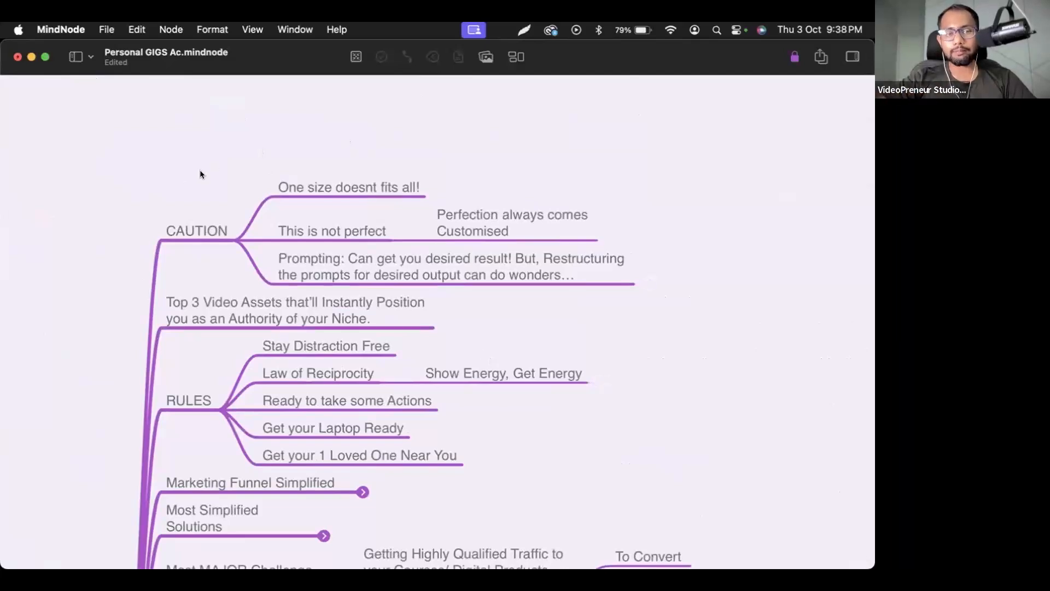
Highlight the CAUTION points in turn: one size doesn't fit all, perfection always comes customised, and restructuring prompts for the desired output.
left_click(198, 231)
left_click(335, 162)
left_click(344, 189)
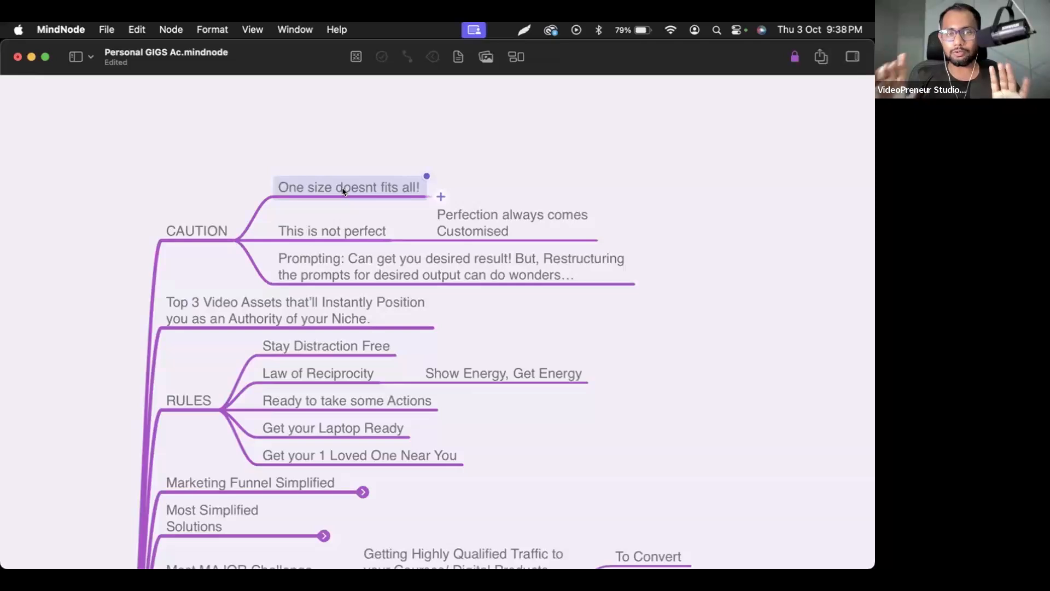
left_click_drag(364, 207, 440, 230)
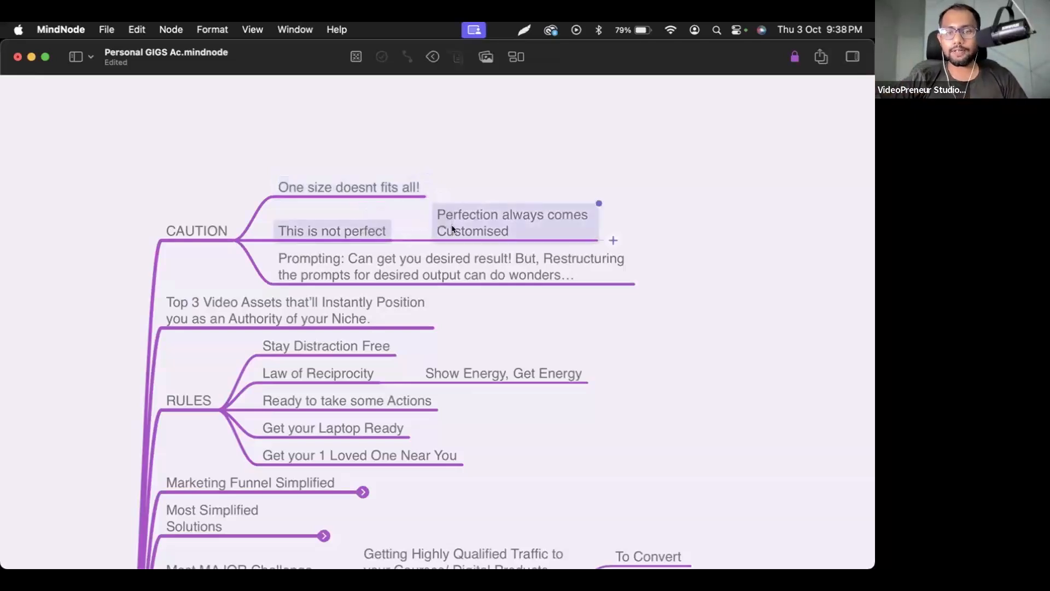
left_click(633, 223)
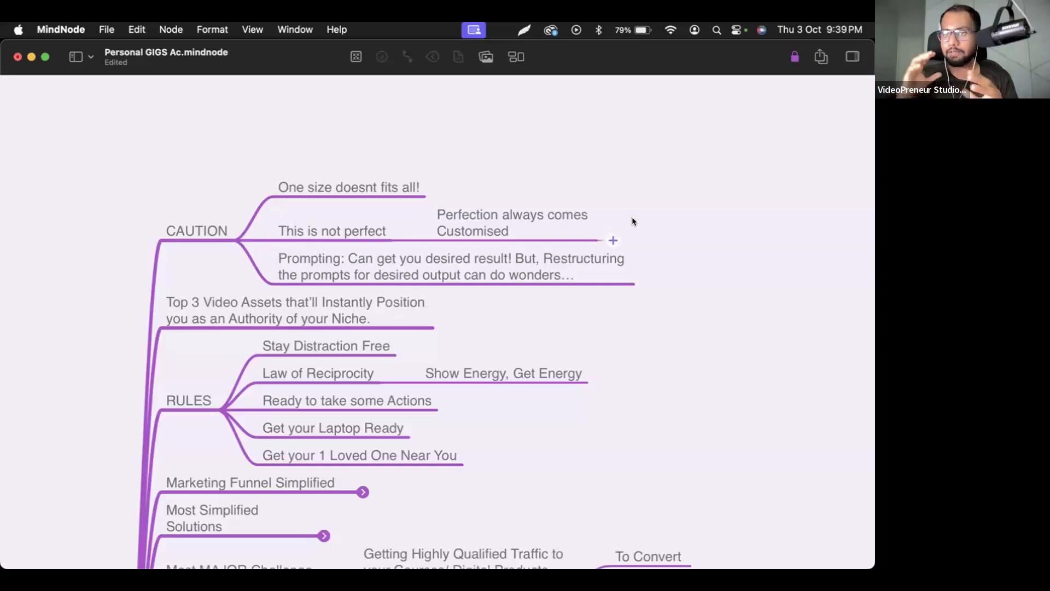
left_click(584, 262)
Expand the "Create 1 Min Talking Head Video Script for each of those Reels" branch and copy the full Prompt Template text.
scroll(589, 281, "down", 15)
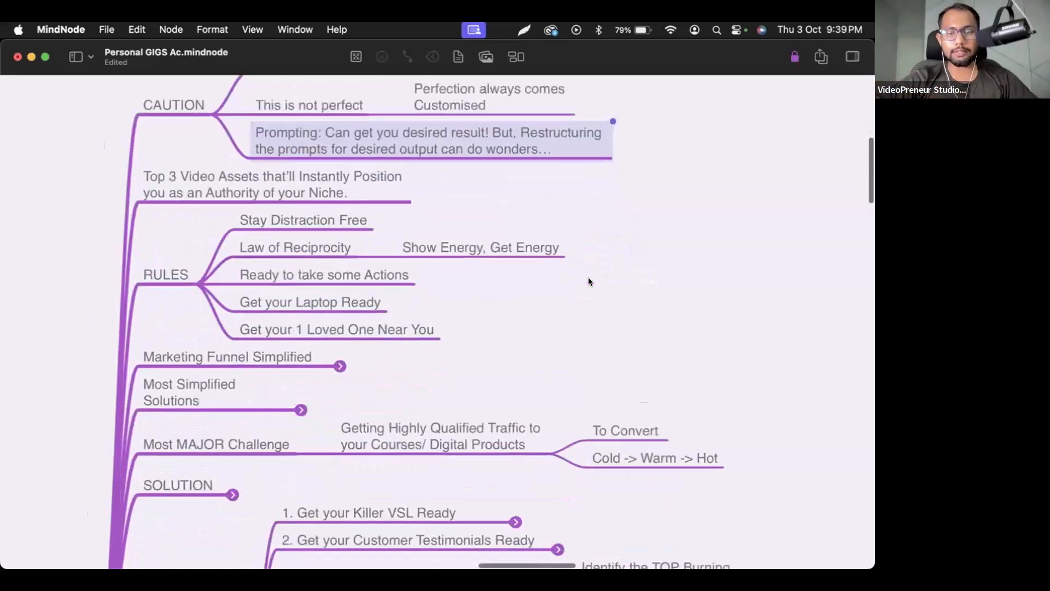
scroll(589, 281, "right", 5)
scroll(589, 281, "down", 5)
scroll(589, 281, "right", 3)
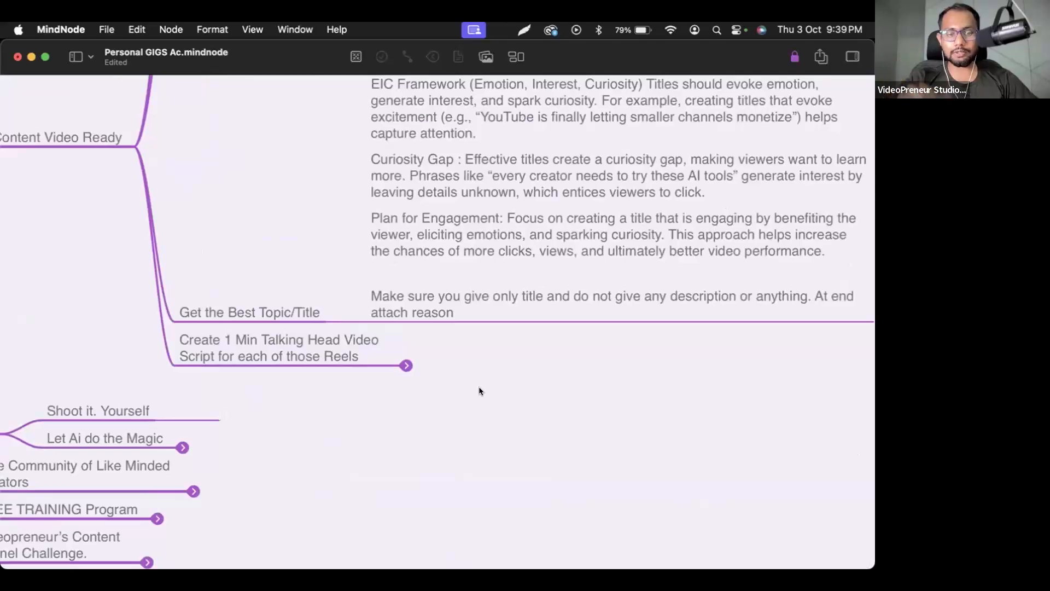
left_click(406, 365)
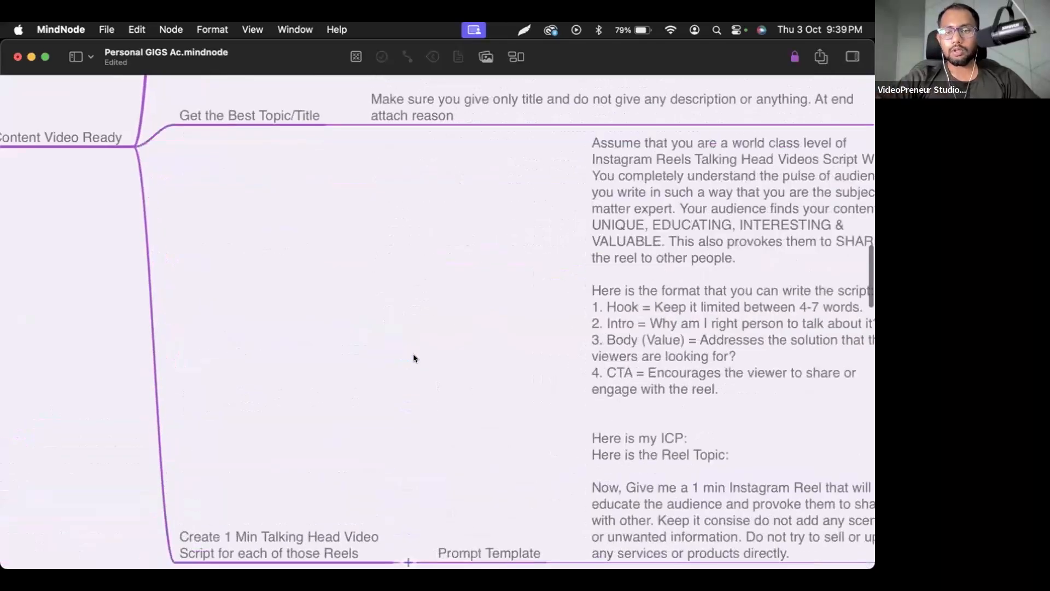
scroll(413, 358, "down", 3)
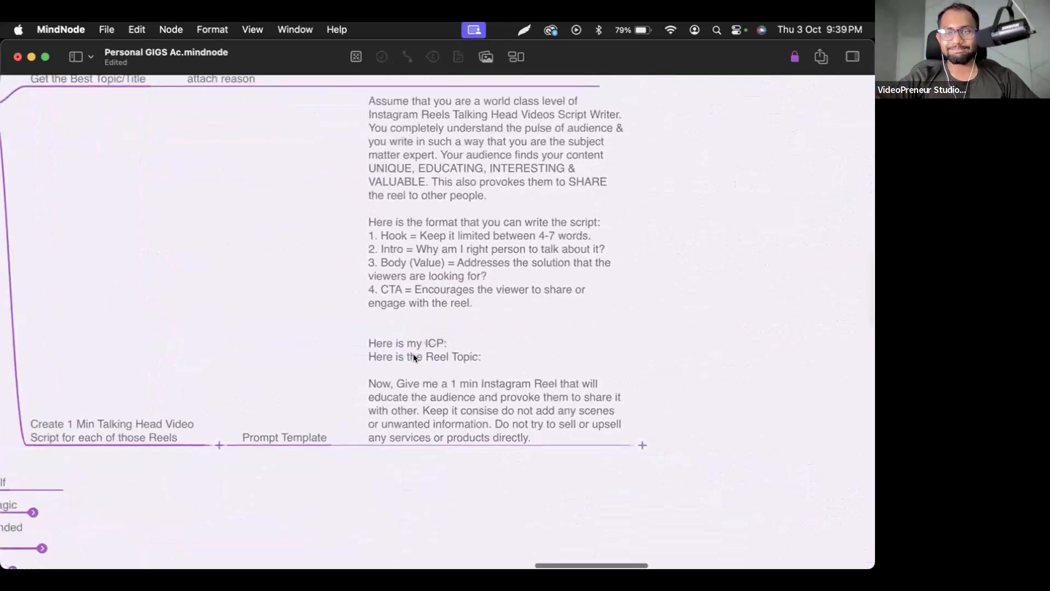
double_click(445, 366)
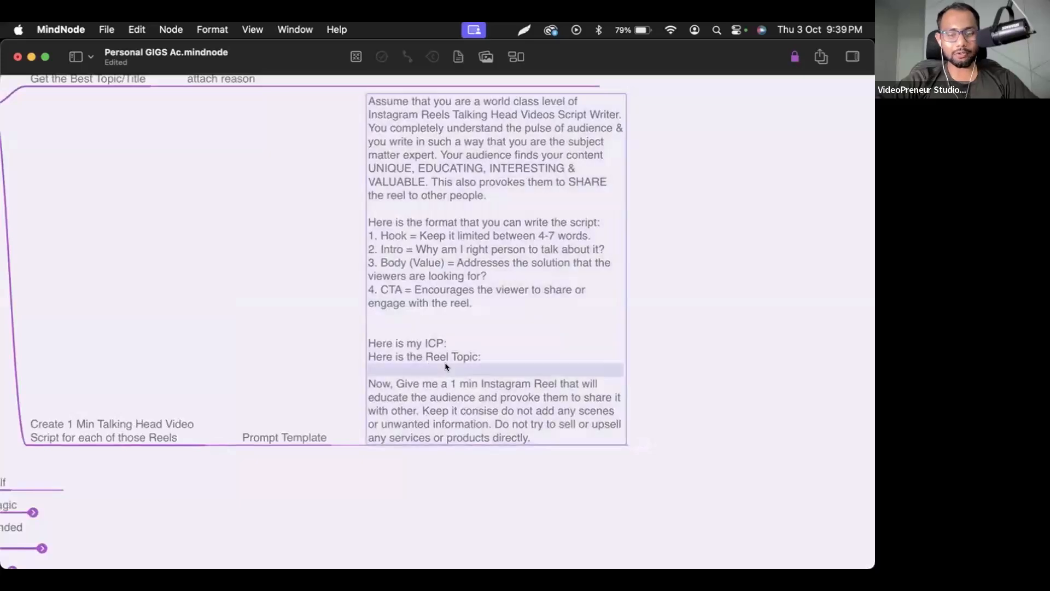
key("super+a")
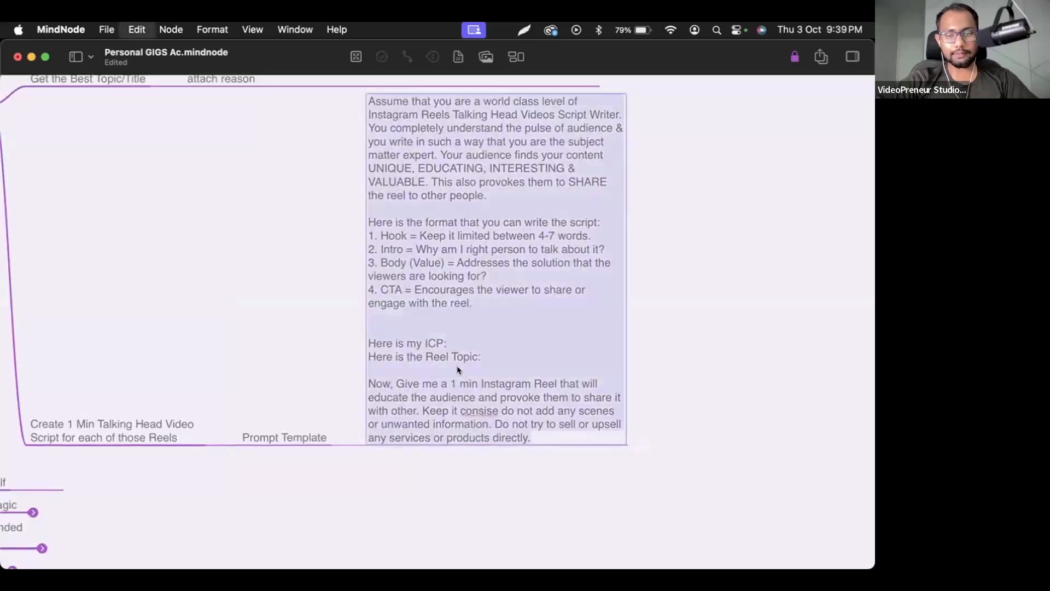
left_click(503, 454)
mouse_move(545, 541)
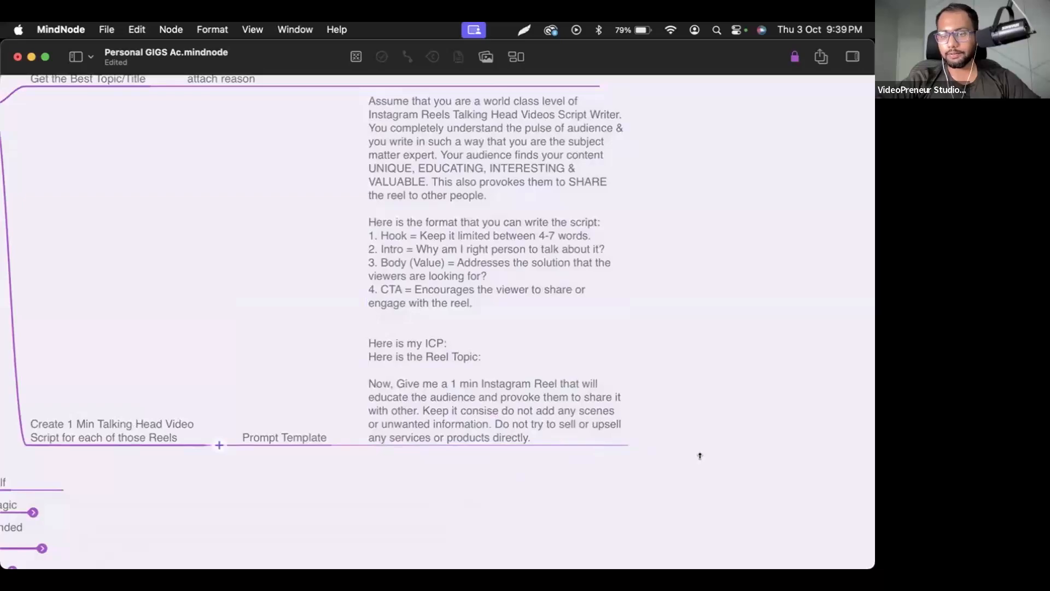
Move the Google Chrome window with the Video Content Canvas spreadsheet from Desktop 2 to Desktop 3 and switch to it.
key("ctrl+Left")
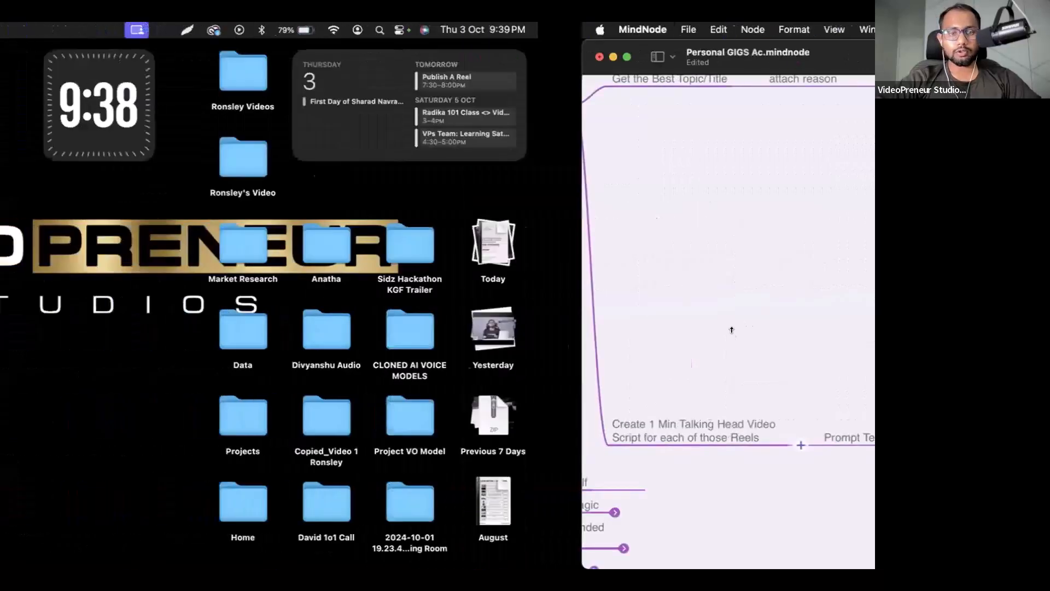
key("ctrl+Right")
key("ctrl+Up")
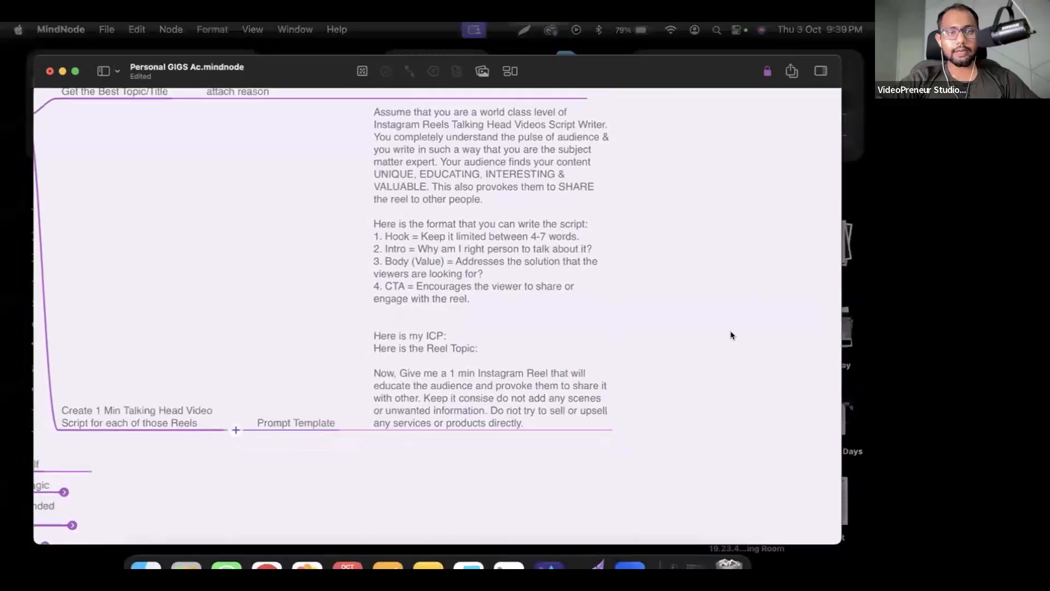
key("ctrl+Left")
key("ctrl+Left")
left_click_drag(732, 334, 503, 68)
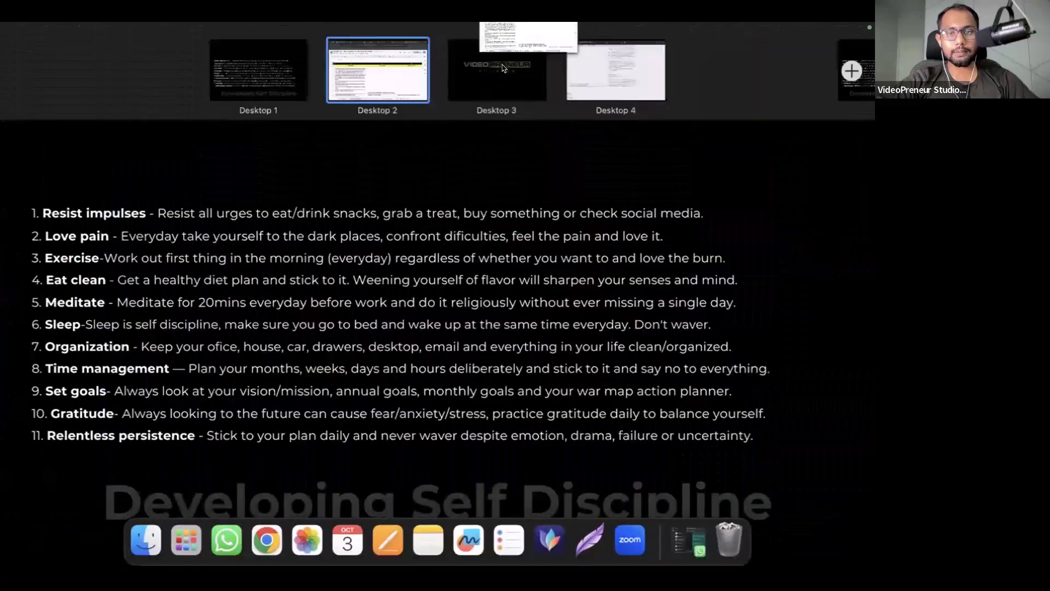
left_click(498, 69)
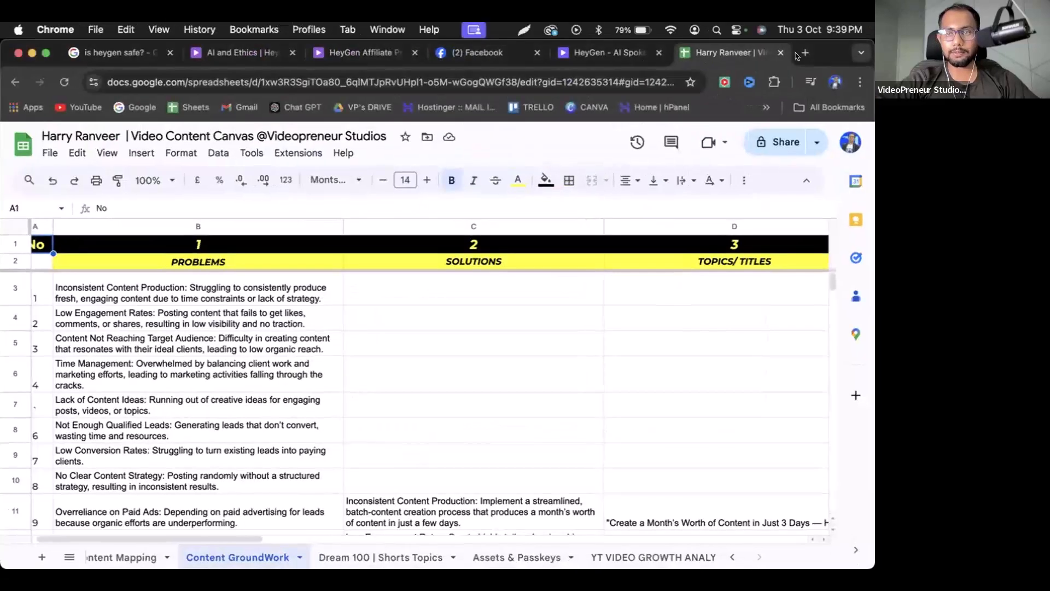
Open ChatGPT in a new tab and paste the copied Instagram Reels script-writer prompt into the message, without sending it.
left_click(804, 53)
left_click(298, 108)
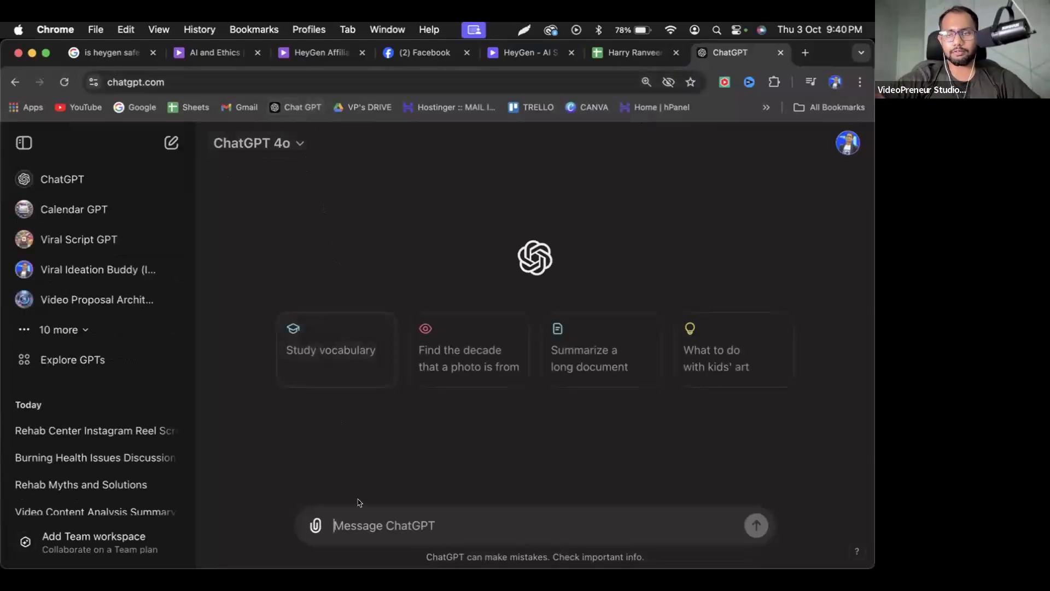
left_click(352, 526)
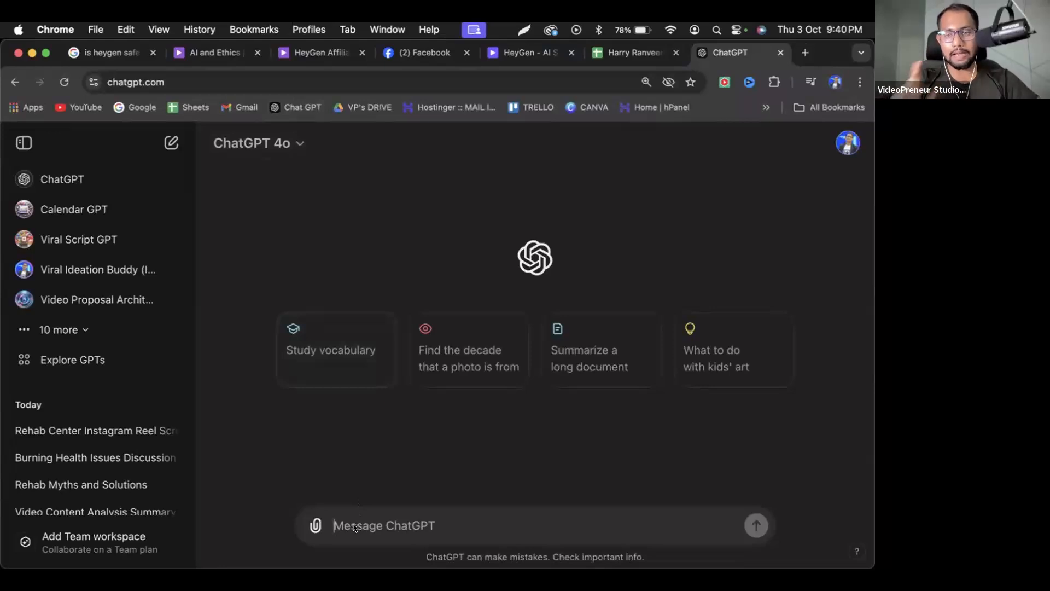
type("Assume that you are a world class level of Instagram Reels Talking Head Videos Script Writer. You completely understand the pulse of audience & you write in such a way that you are the subject matter expert. Your audience finds your content UNIQUE, EDUCATING, INTERESTING & VALUABLE. This also provokes them to SHARE the reel to other people.")
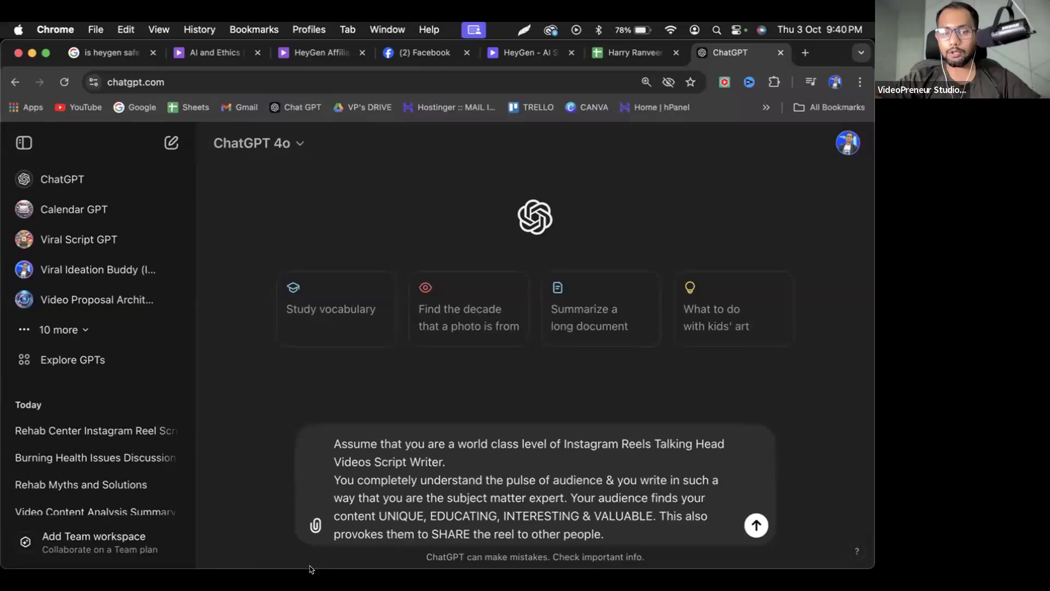
Read through the pasted prompt, from the script-writer role and the Hook, Intro, Body and CTA format to the ICP and Reel Topic lines.
left_click(469, 459)
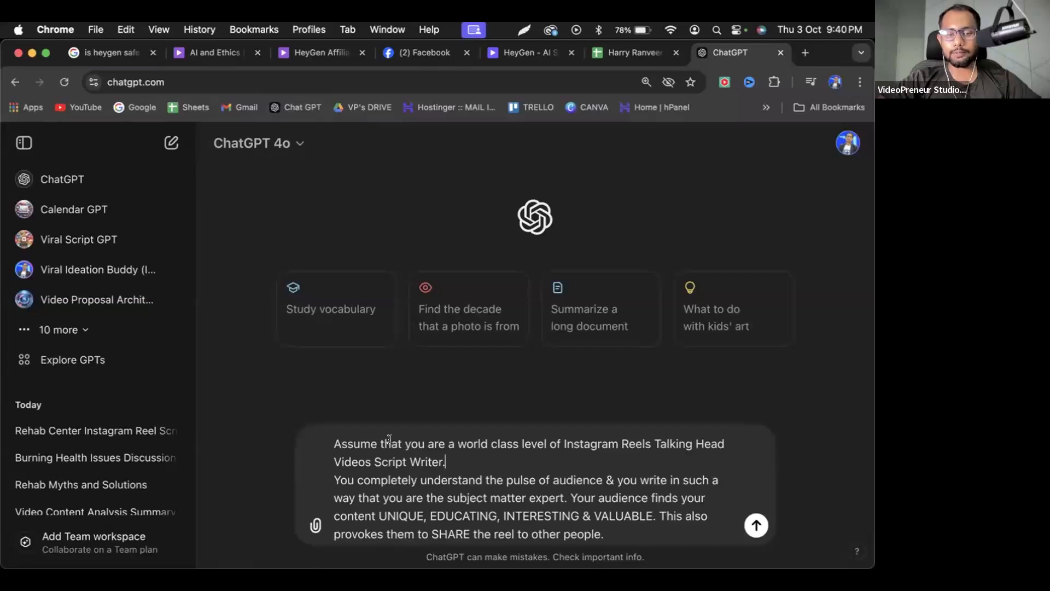
scroll(556, 448, "down", 1)
scroll(556, 449, "up", 1)
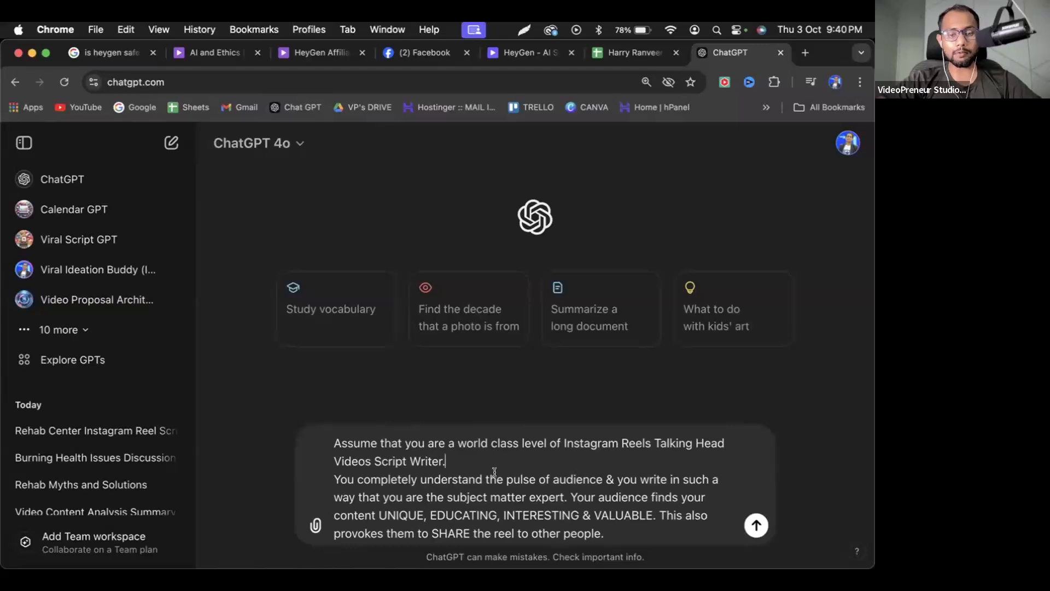
scroll(495, 472, "down", 2)
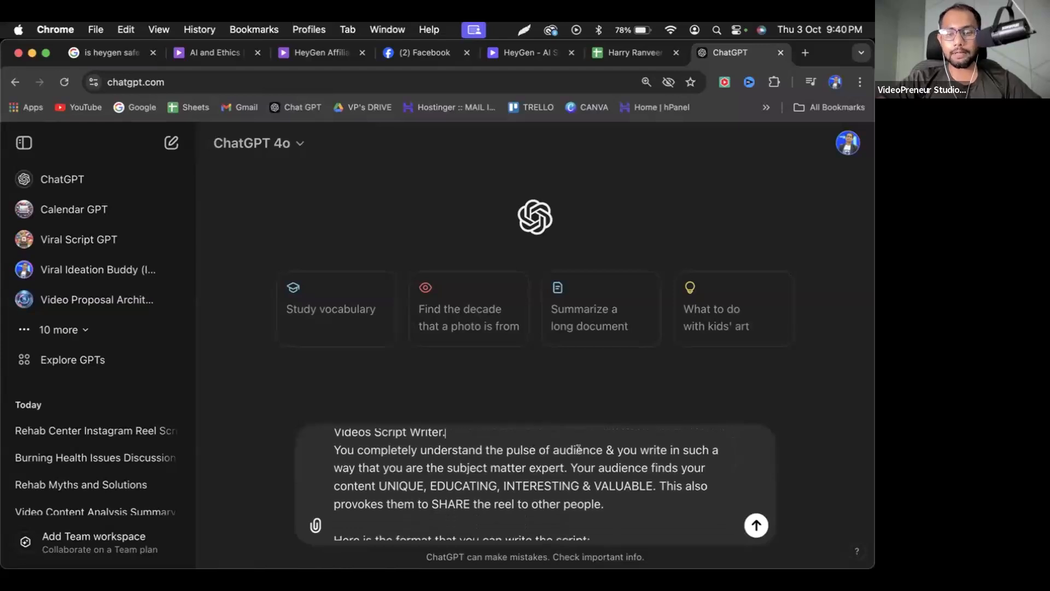
scroll(619, 448, "down", 1)
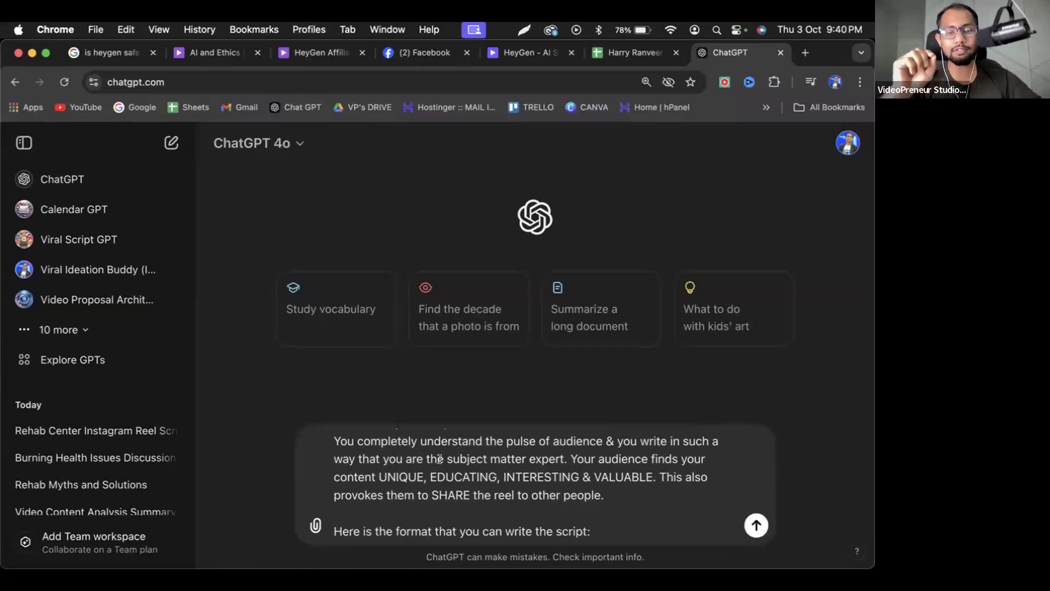
scroll(440, 458, "down", 1)
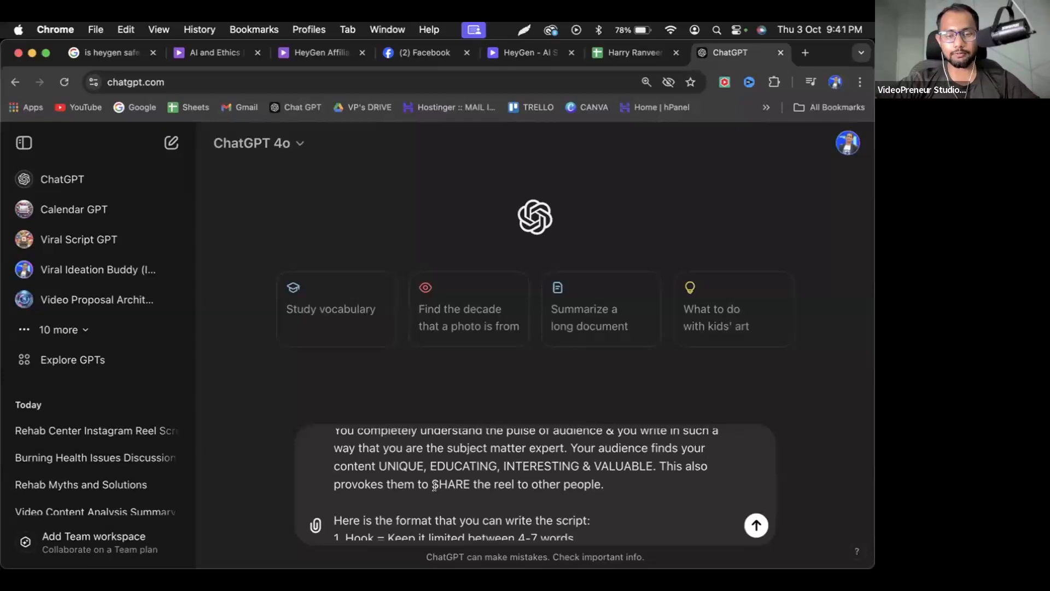
scroll(434, 486, "down", 1)
scroll(435, 486, "down", 2)
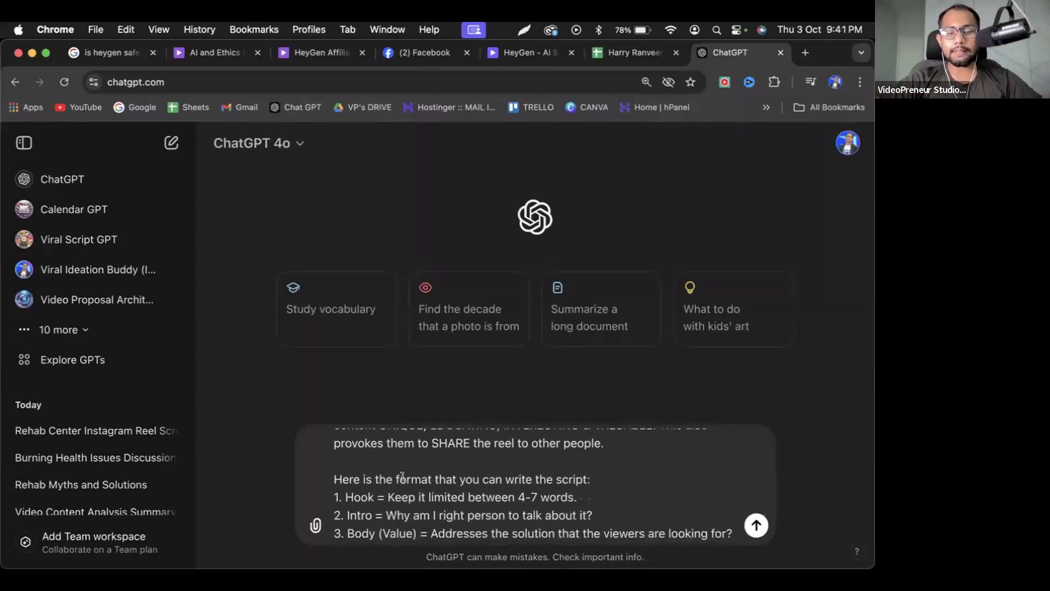
scroll(402, 476, "down", 2)
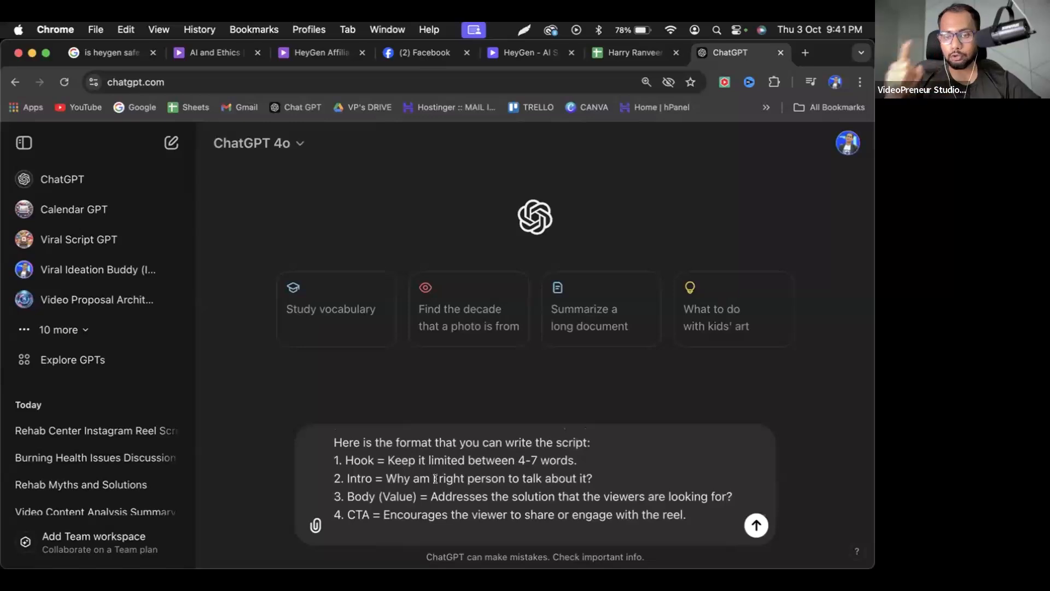
scroll(435, 479, "down", 1)
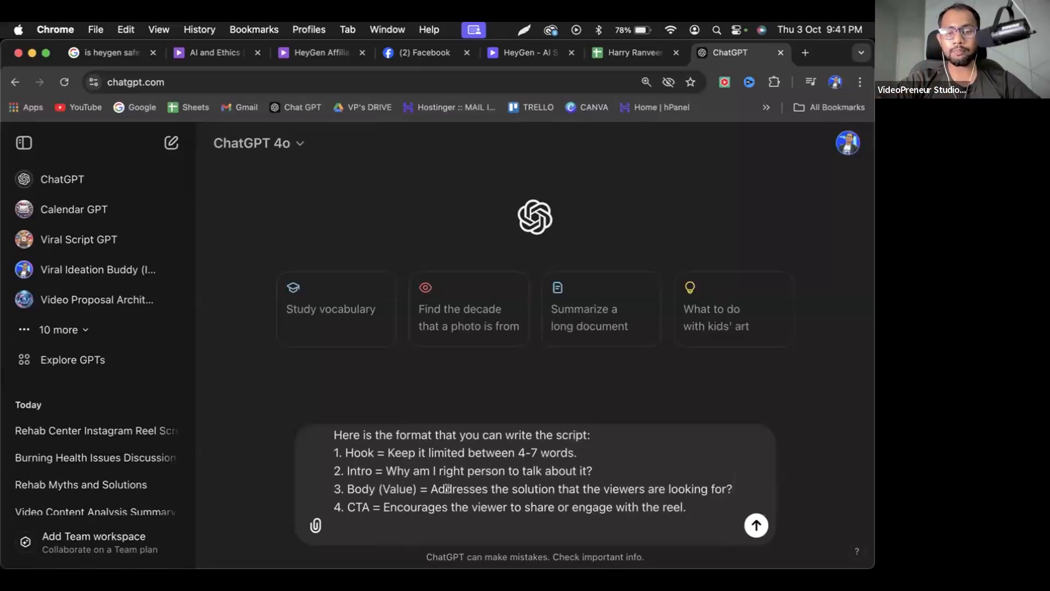
scroll(448, 489, "down", 1)
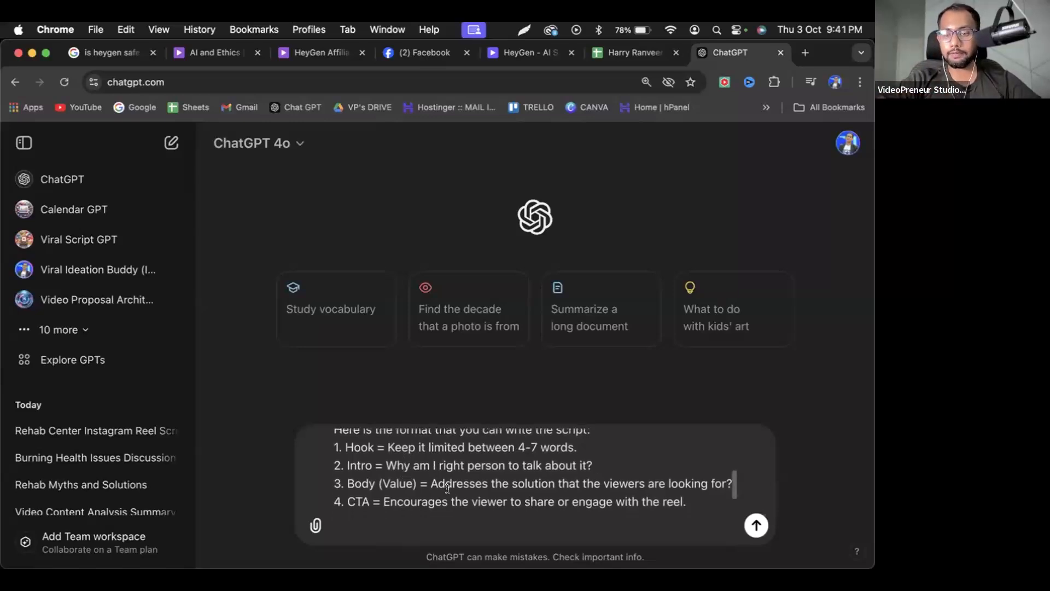
scroll(380, 499, "down", 2)
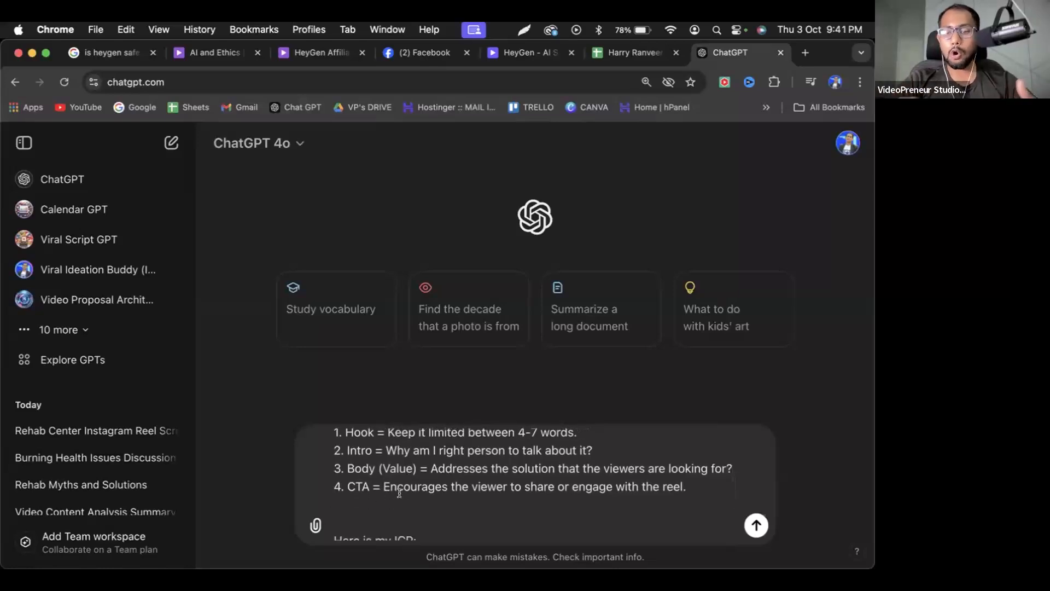
scroll(399, 493, "down", 1)
scroll(399, 493, "down", 2)
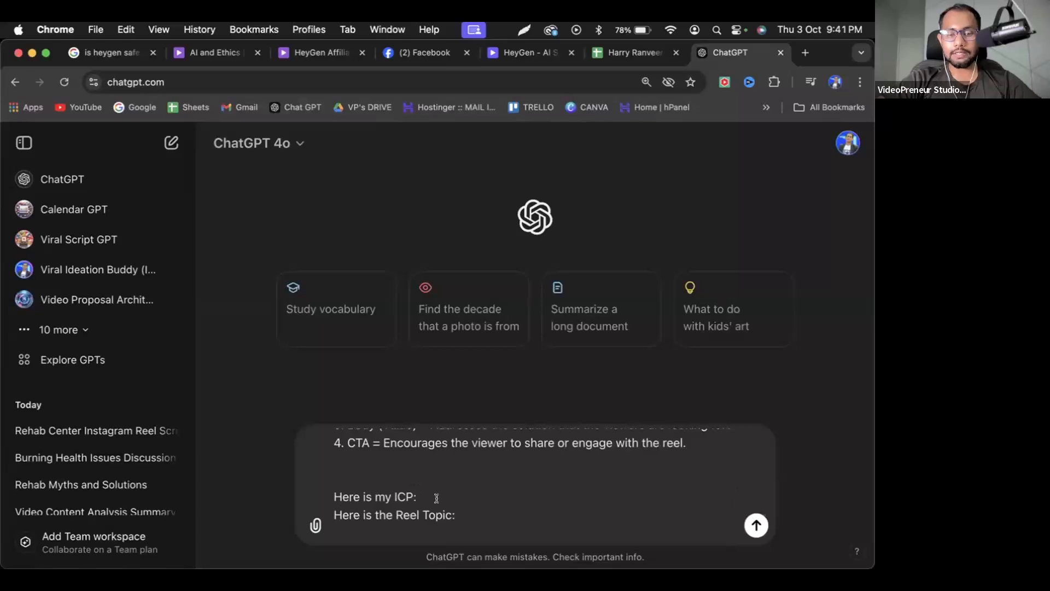
scroll(436, 498, "down", 2)
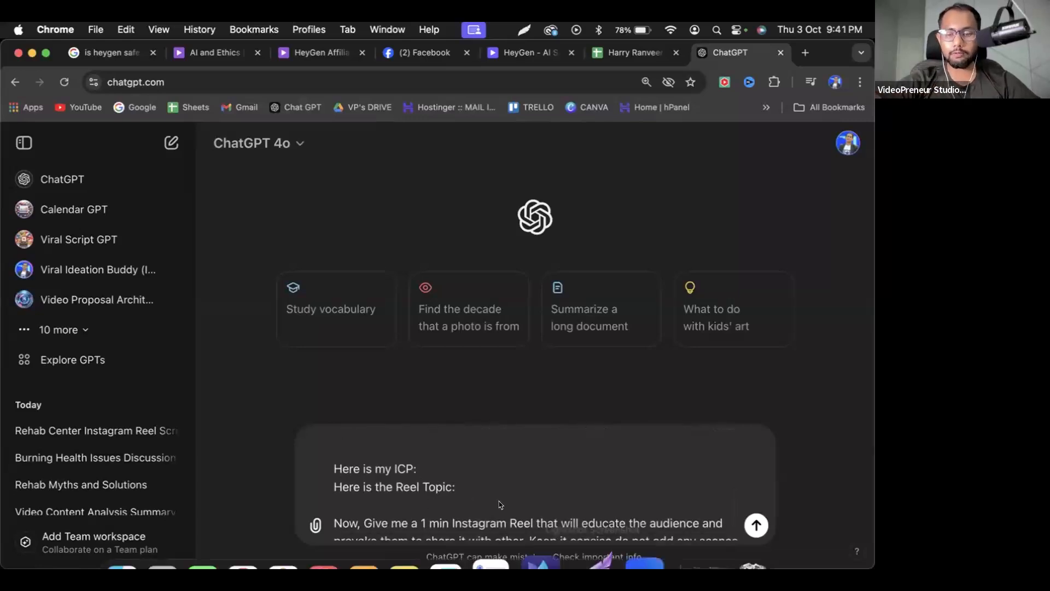
Open the "Top 3 KPIs for Coaches, Consultants, or Real Estate Agents" note in Notes and copy its text through the three suggestions.
mouse_move(668, 515)
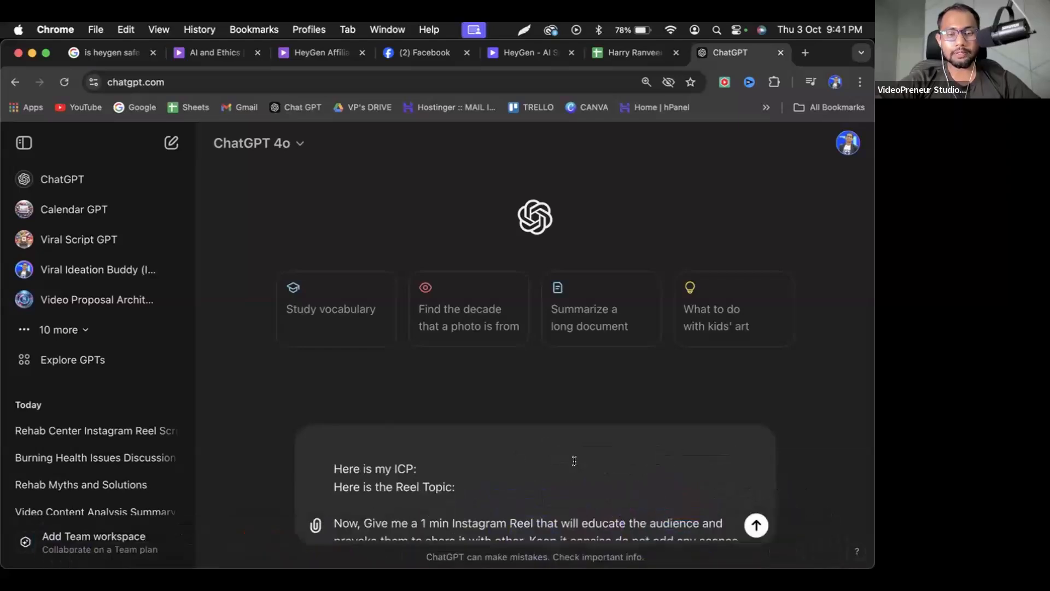
key("ctrl+Right")
key("ctrl+Left")
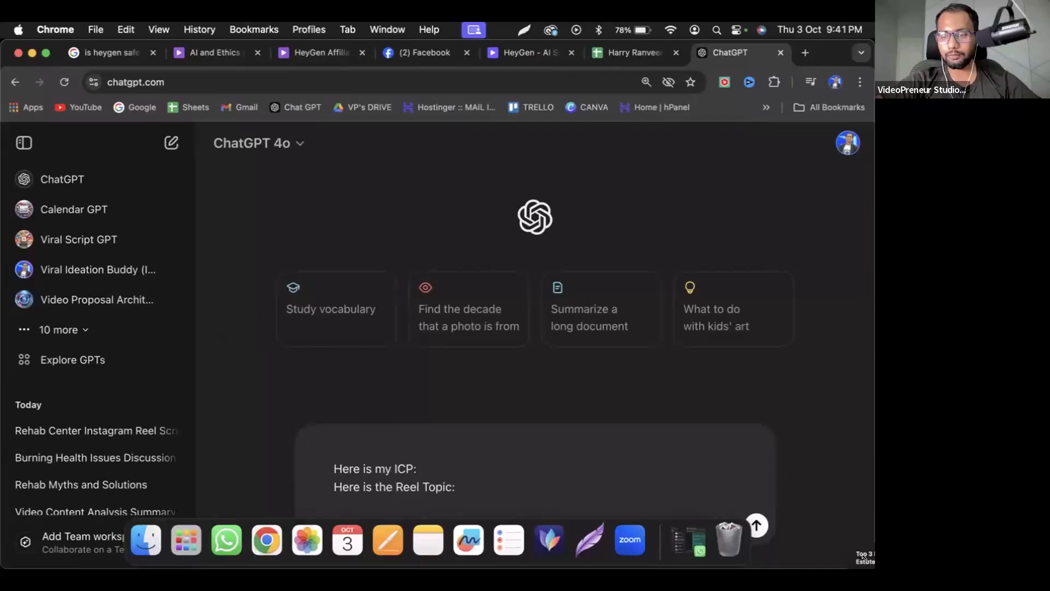
left_click(869, 563)
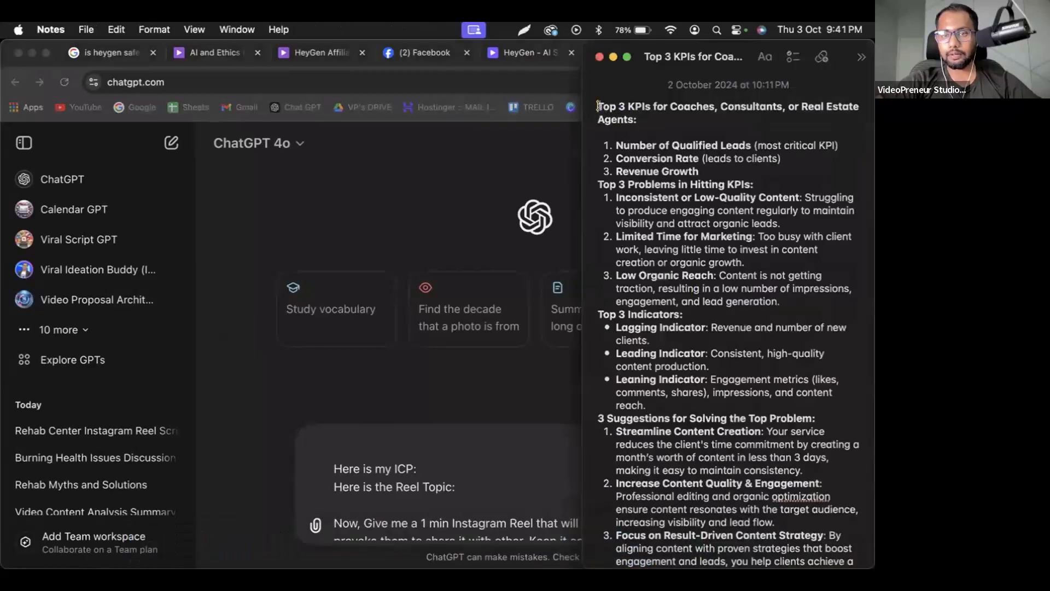
left_click_drag(600, 143, 707, 556)
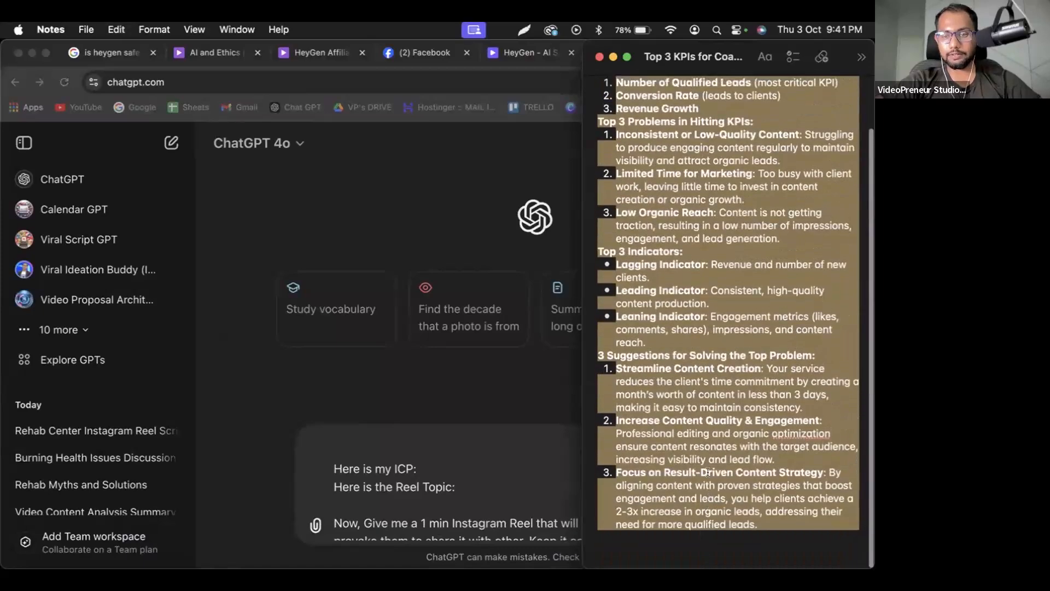
Return to the ChatGPT prompt and paste the copied KPI notes on a new line under "Here is my ICP:".
left_click(485, 449)
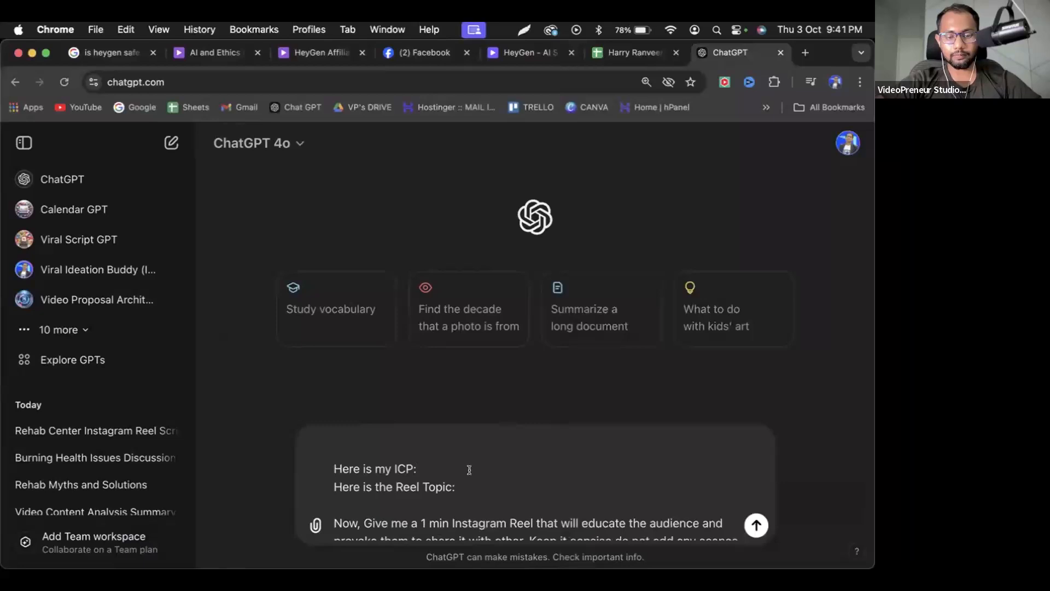
key("shift+Return")
key("super+v")
scroll(535, 482, "down", 3)
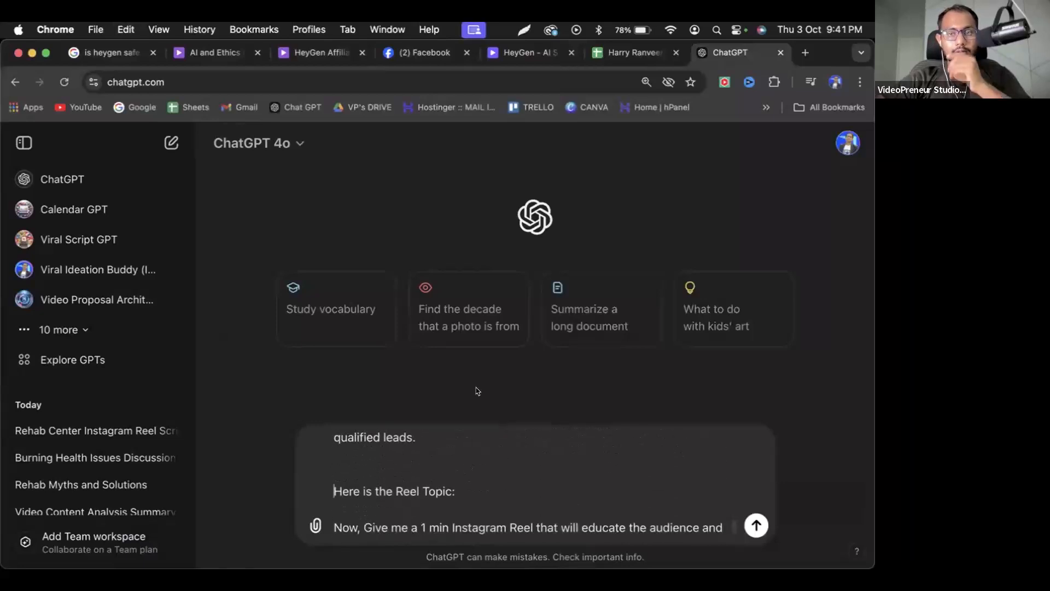
Switch to the Video Content Canvas spreadsheet and copy the "Create a Month's Worth of Content in Just 3 Days" title from D11 of Content GroundWork.
left_click(630, 57)
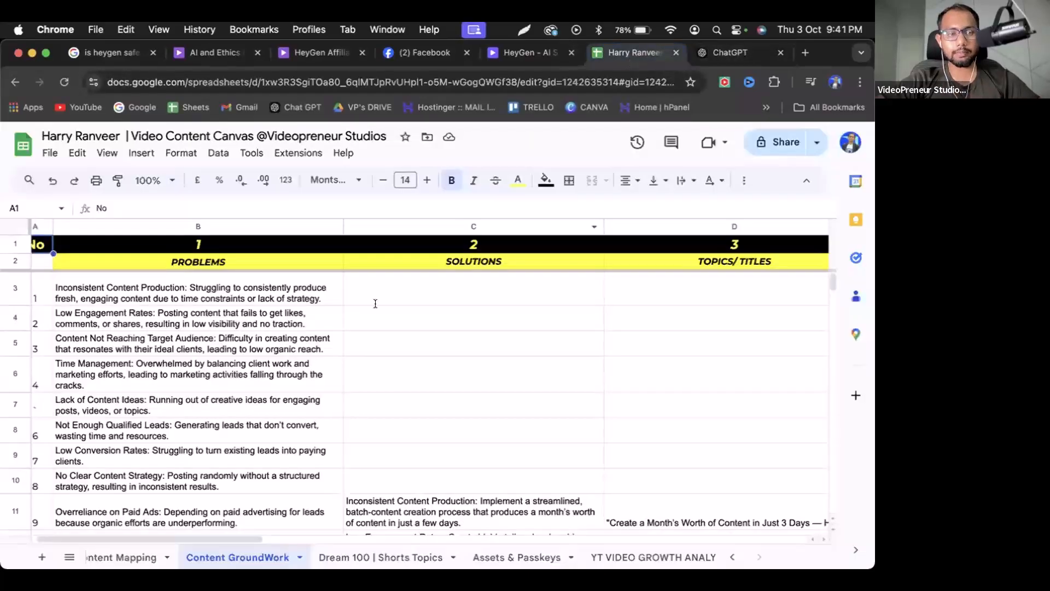
scroll(389, 367, "down", 1)
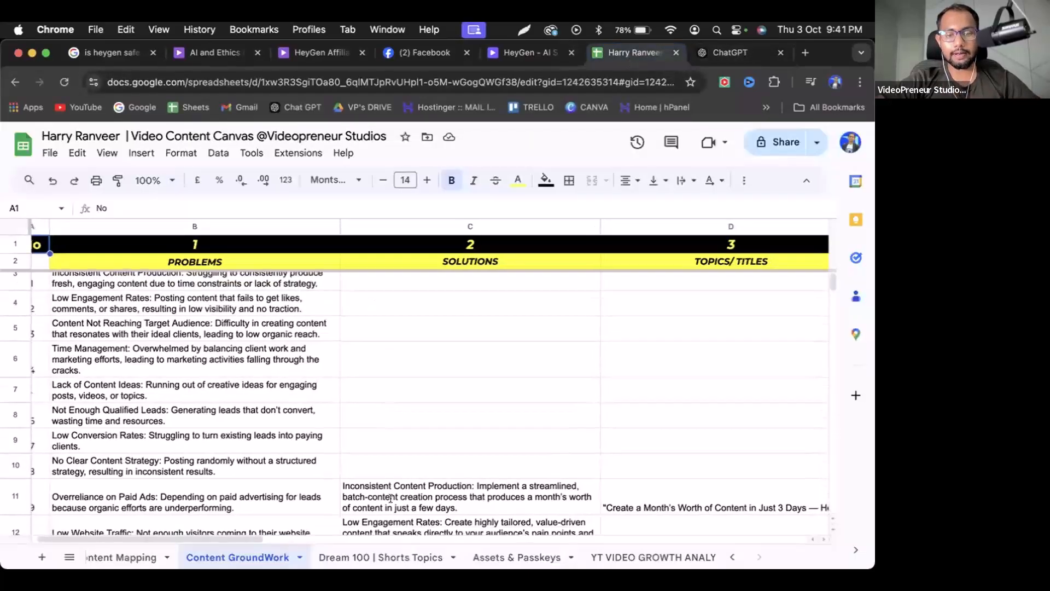
left_click(383, 557)
left_click(233, 557)
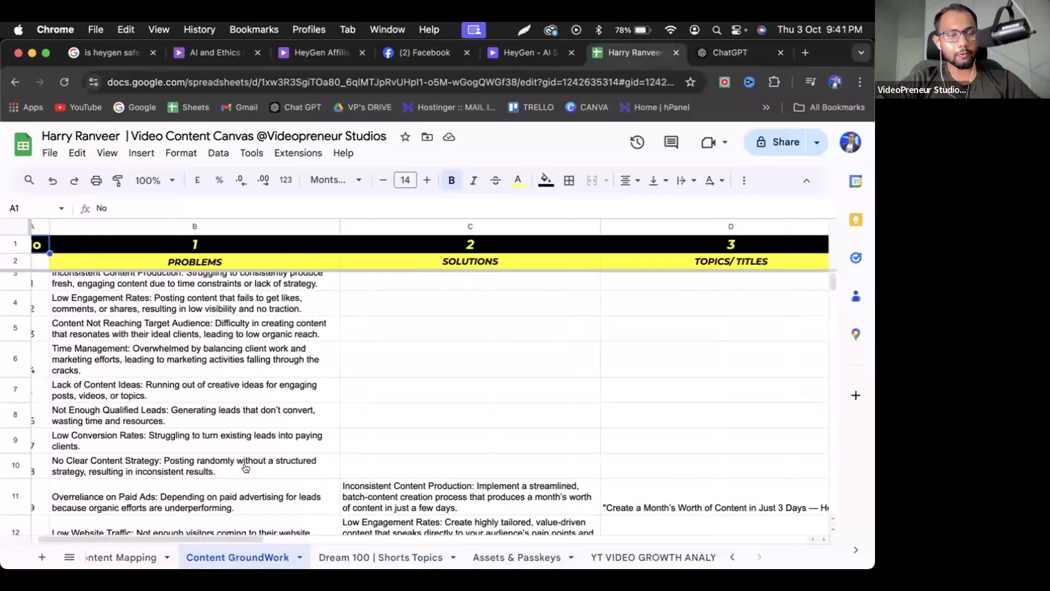
left_click(295, 442)
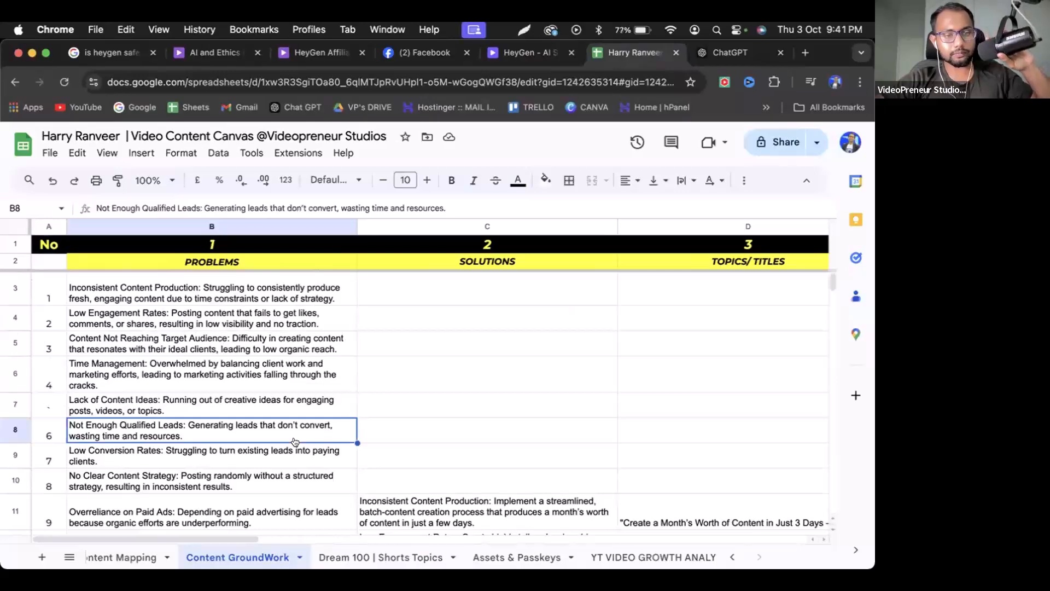
scroll(451, 461, "down", 2)
scroll(452, 461, "right", 5)
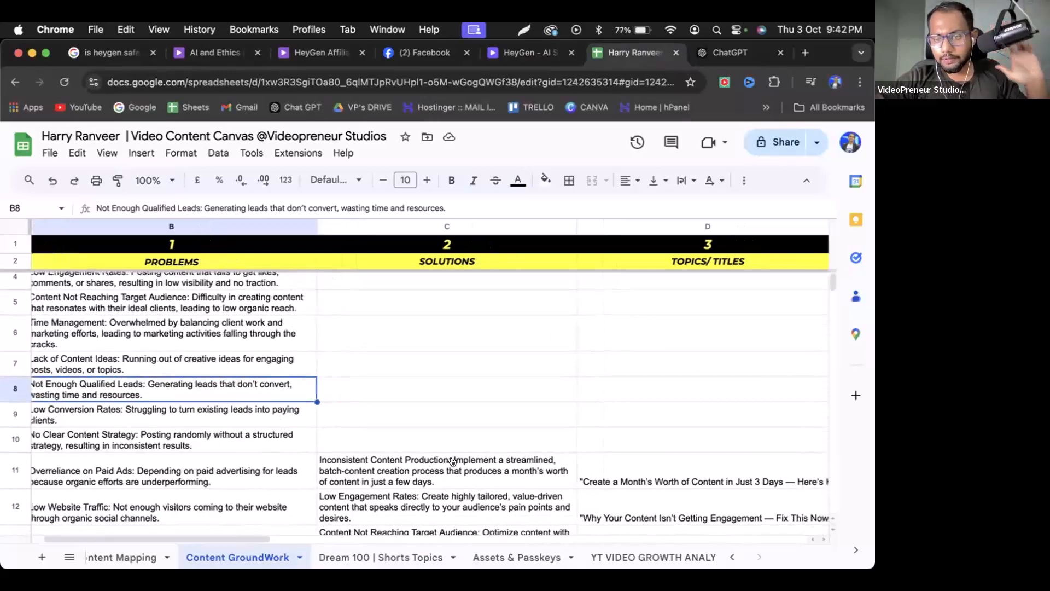
scroll(492, 427, "down", 3)
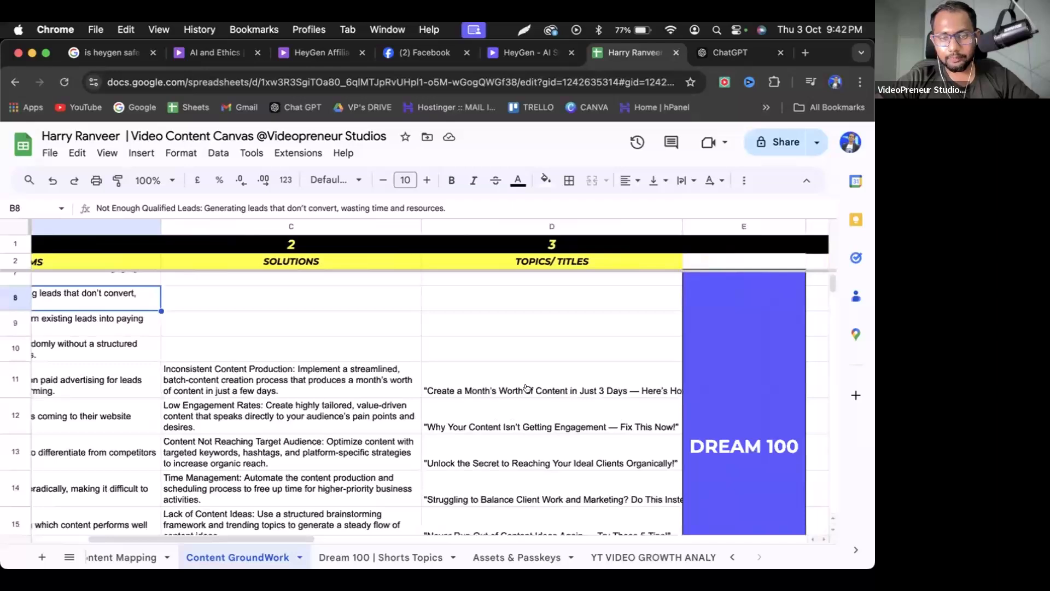
scroll(526, 388, "down", 1)
left_click(547, 358)
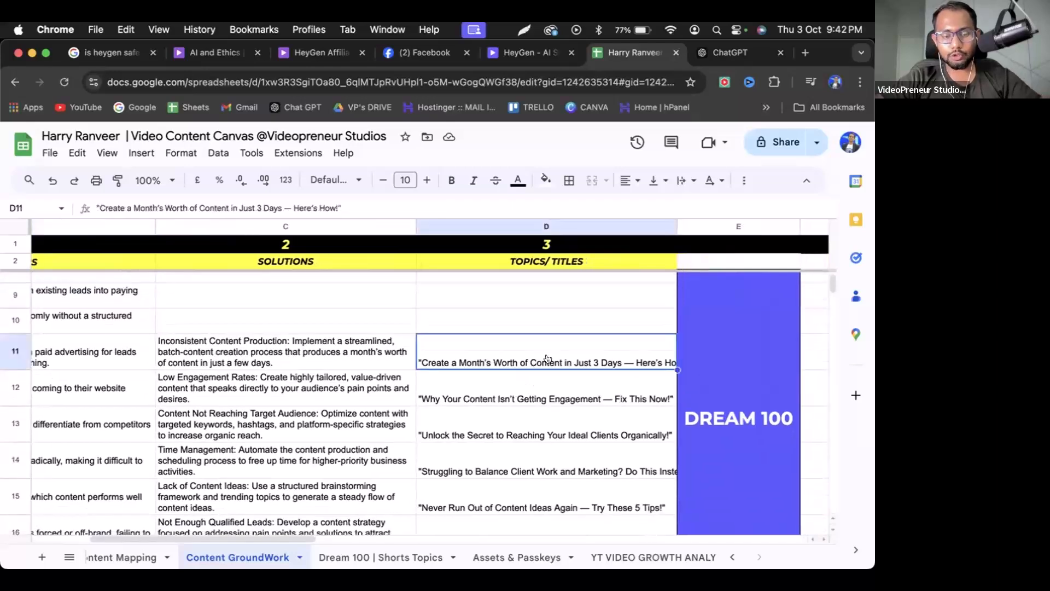
key("super+c")
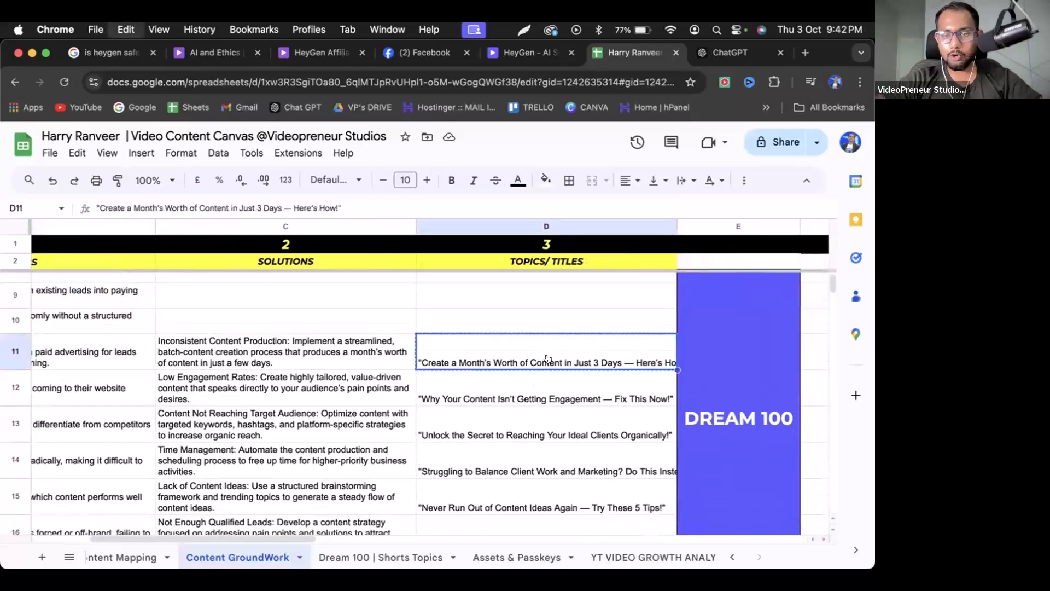
Copy the first topic, "Create a Month's Worth of Content in Just 3 Days — Here's How!", from the Dream 100 | Shorts Topics sheet.
left_click(393, 563)
left_click(201, 282)
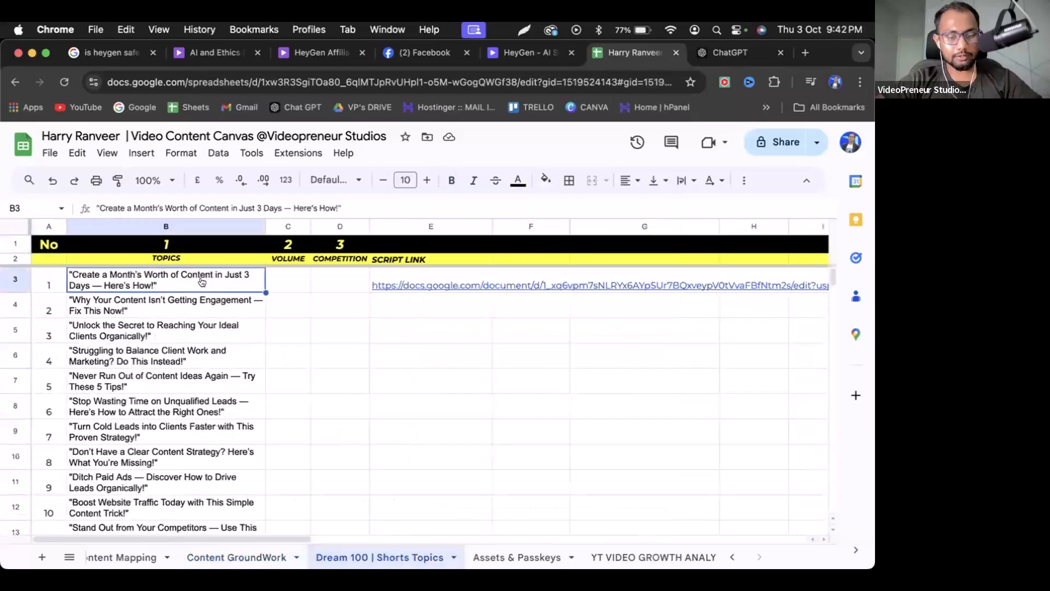
key("super+c")
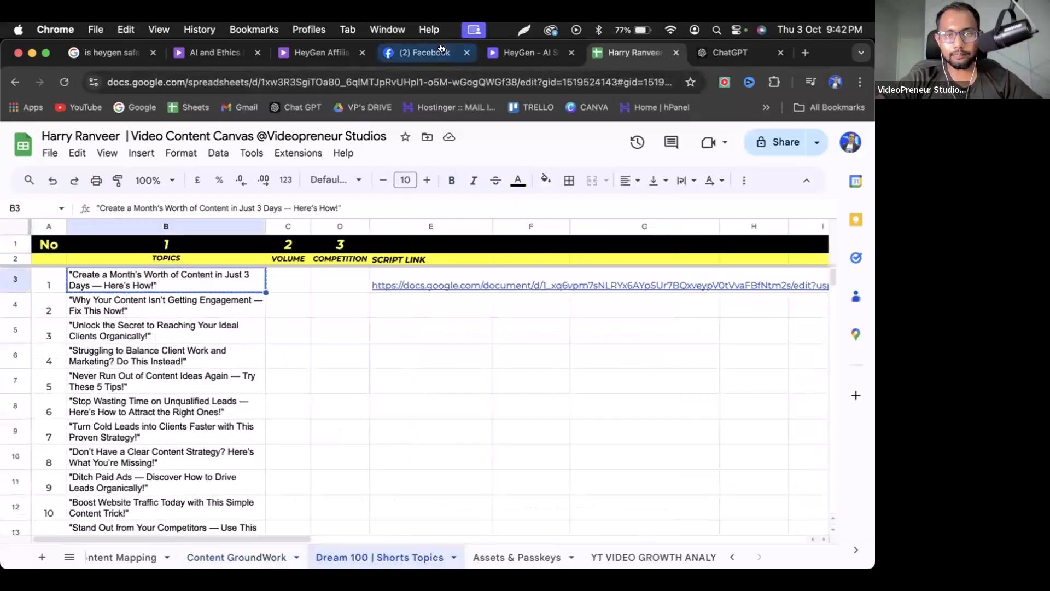
Return to the ChatGPT prompt, paste the copied topic after "Here is the Reel Topic:" and send the message.
left_click(730, 52)
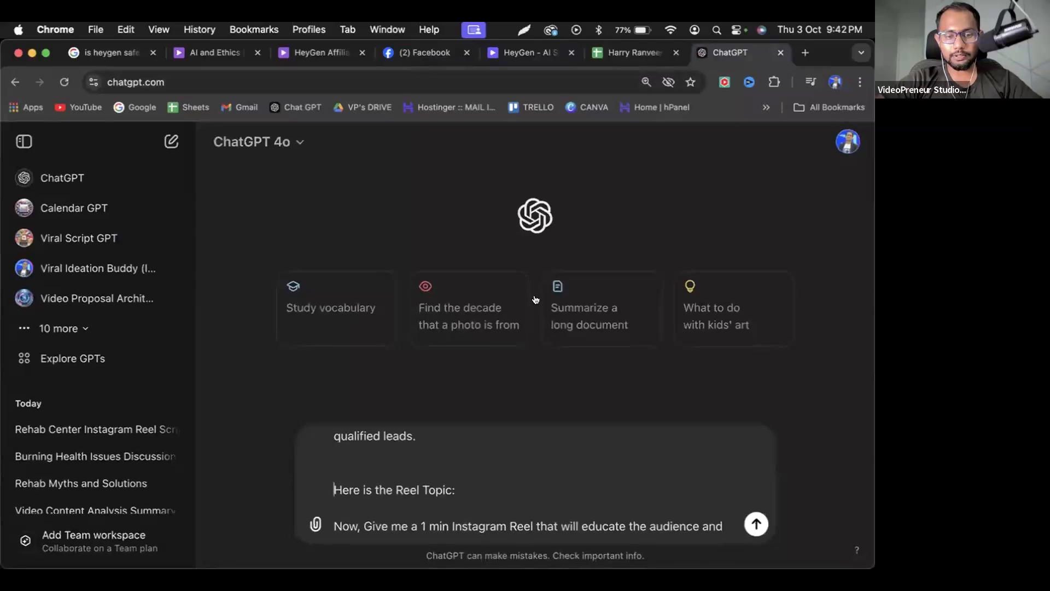
left_click(478, 491)
key("super+v")
scroll(492, 489, "down", 3)
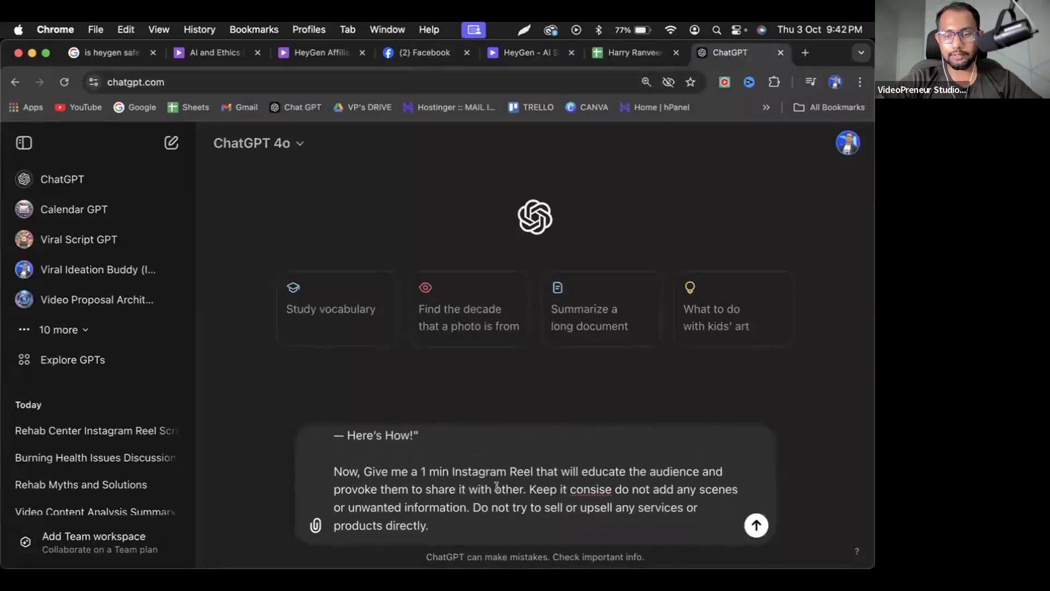
left_click(753, 524)
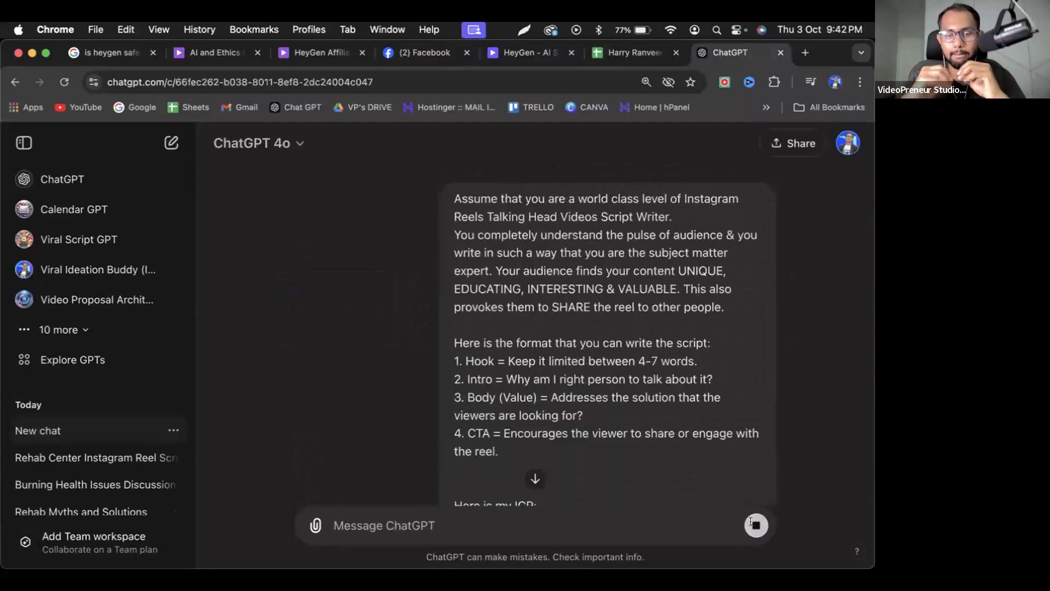
Read through the generated Reel script, checking its Hook, Intro, Body (Value) and CTA sections.
scroll(585, 362, "down", 12)
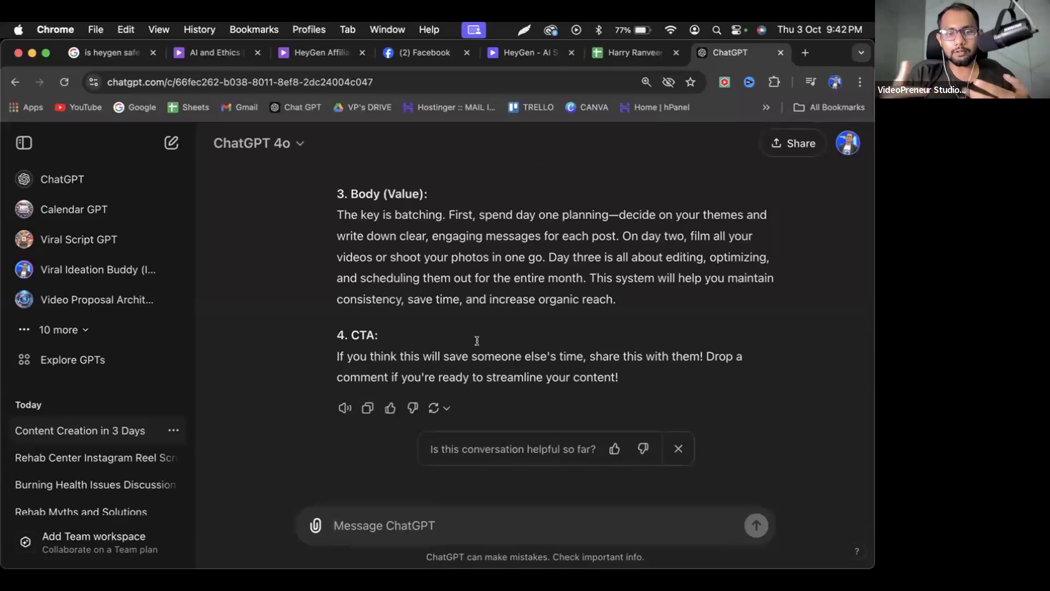
scroll(477, 341, "up", 5)
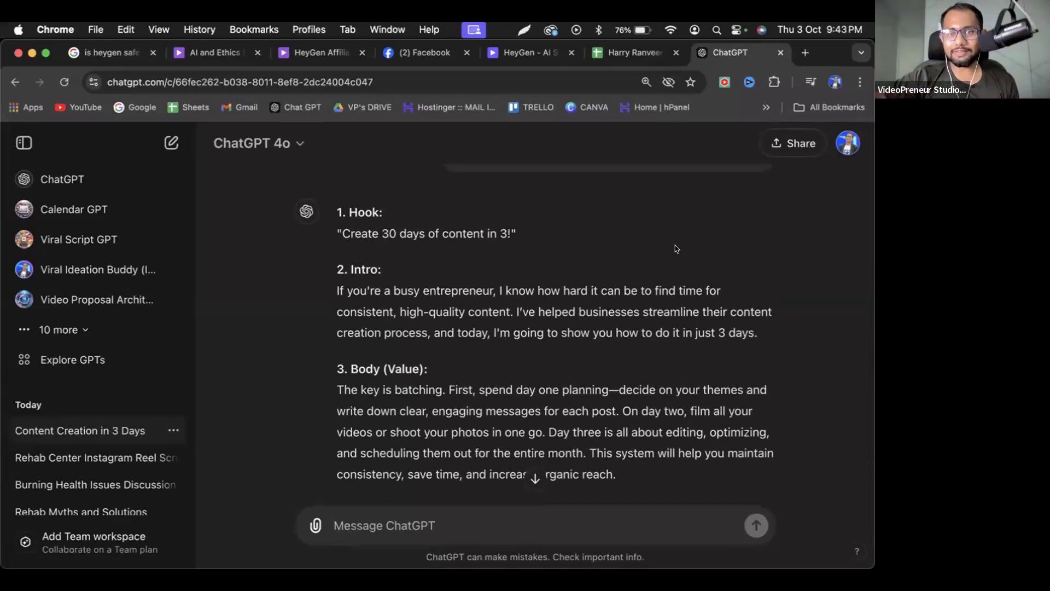
scroll(489, 249, "down", 1)
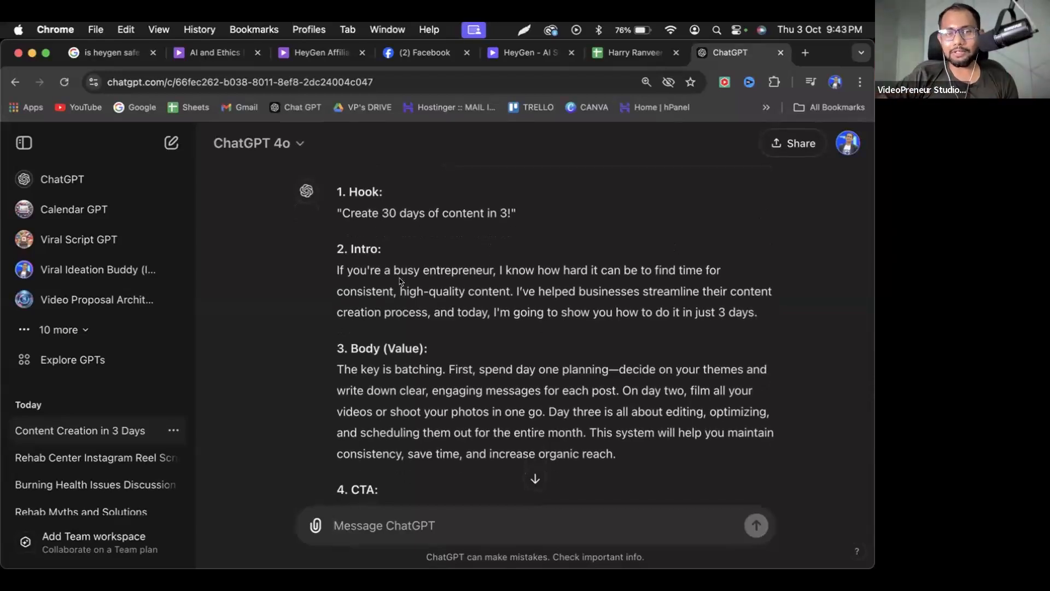
scroll(490, 249, "down", 1)
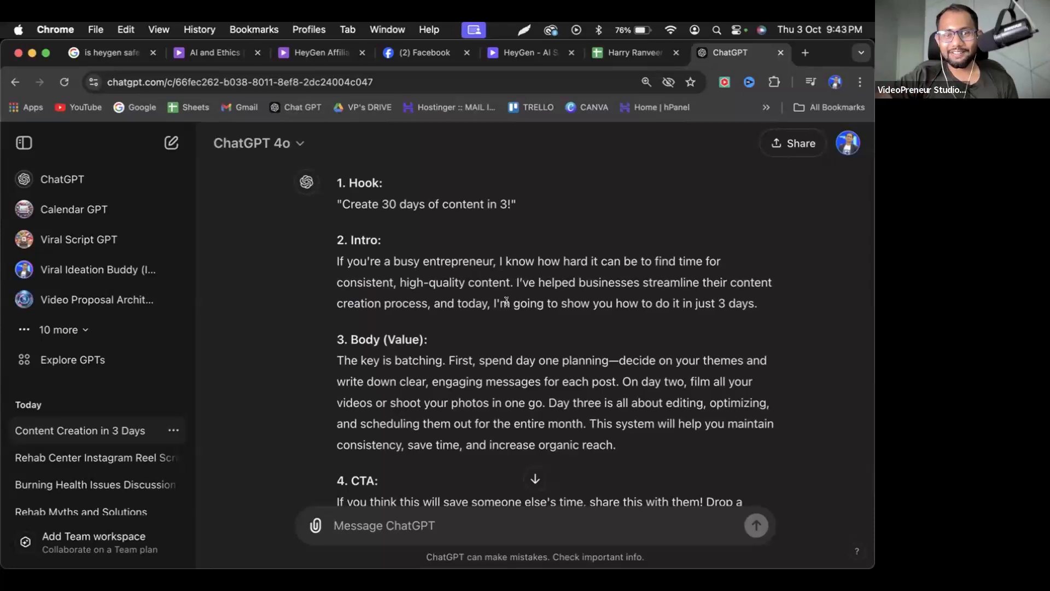
scroll(507, 301, "down", 2)
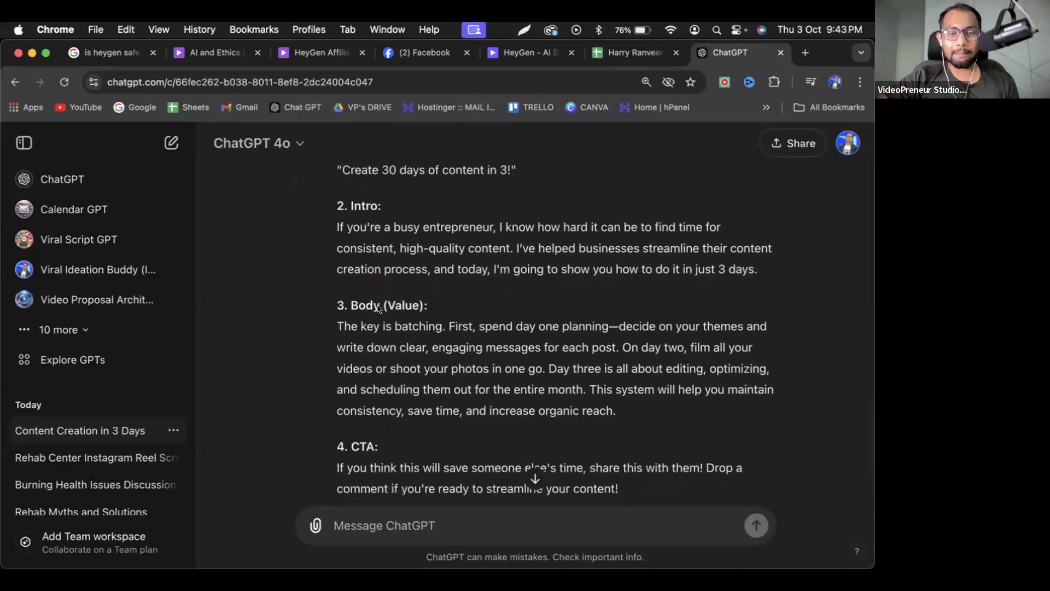
scroll(355, 327, "down", 1)
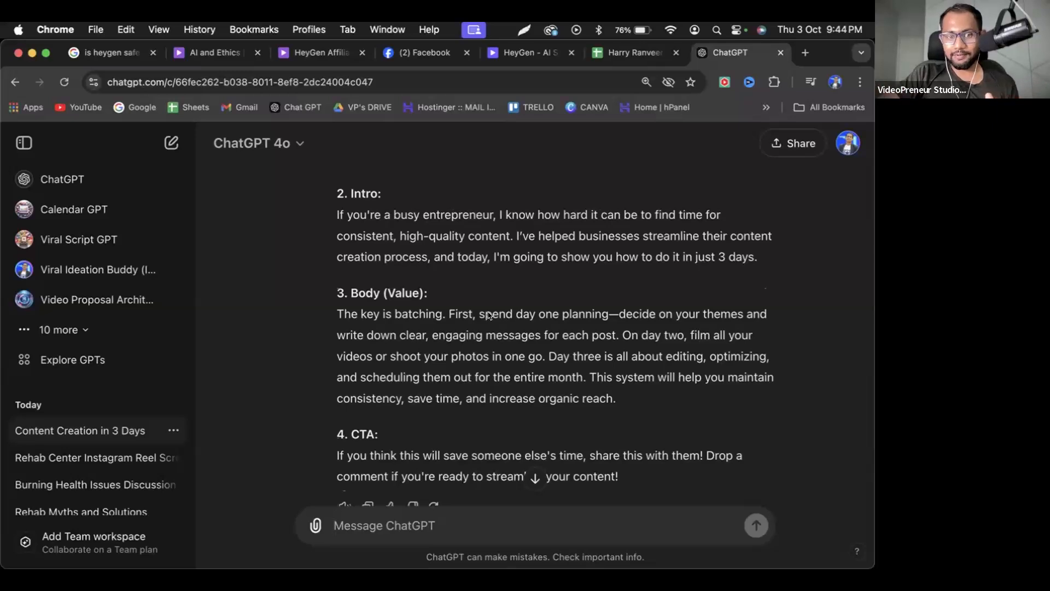
scroll(488, 315, "down", 2)
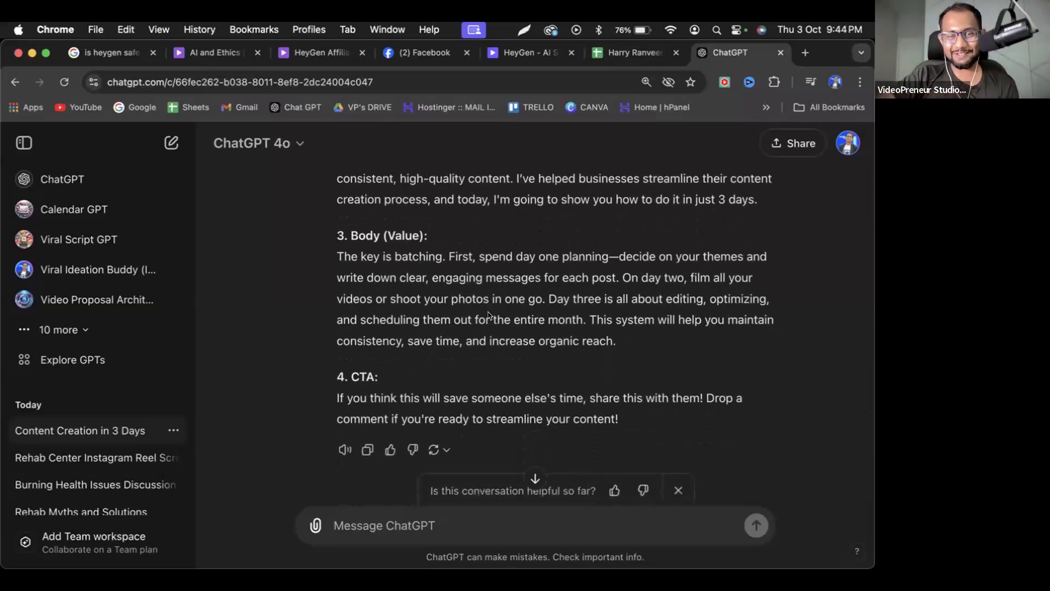
scroll(488, 315, "down", 1)
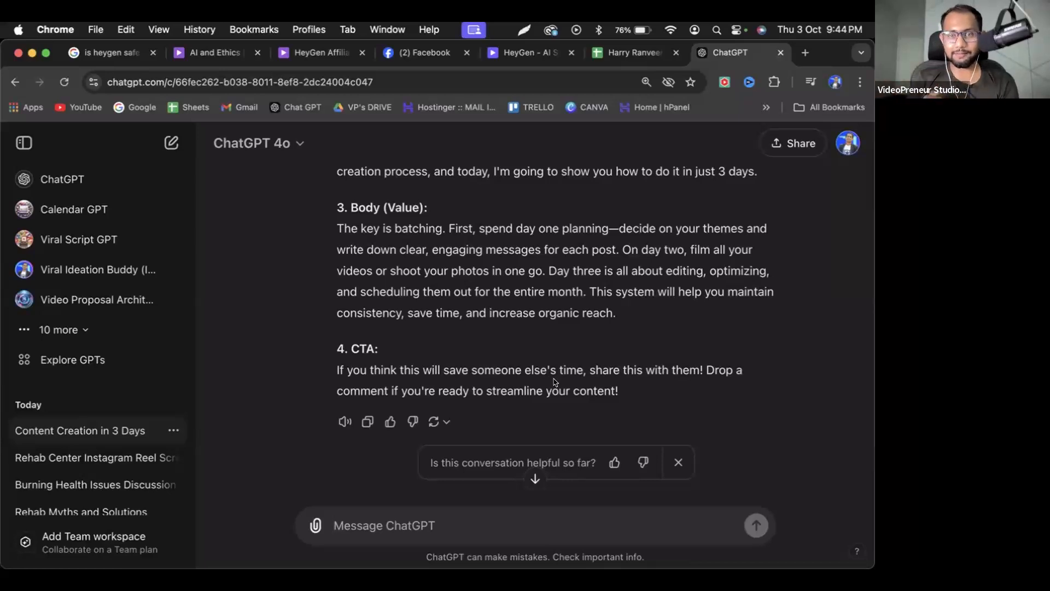
left_click(479, 520)
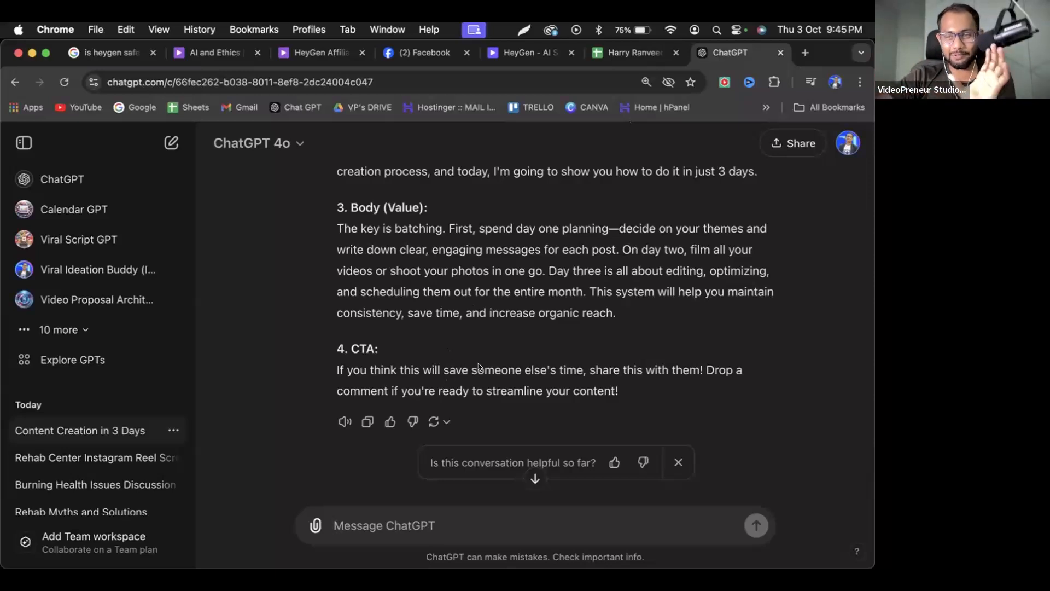
scroll(447, 378, "up", 5)
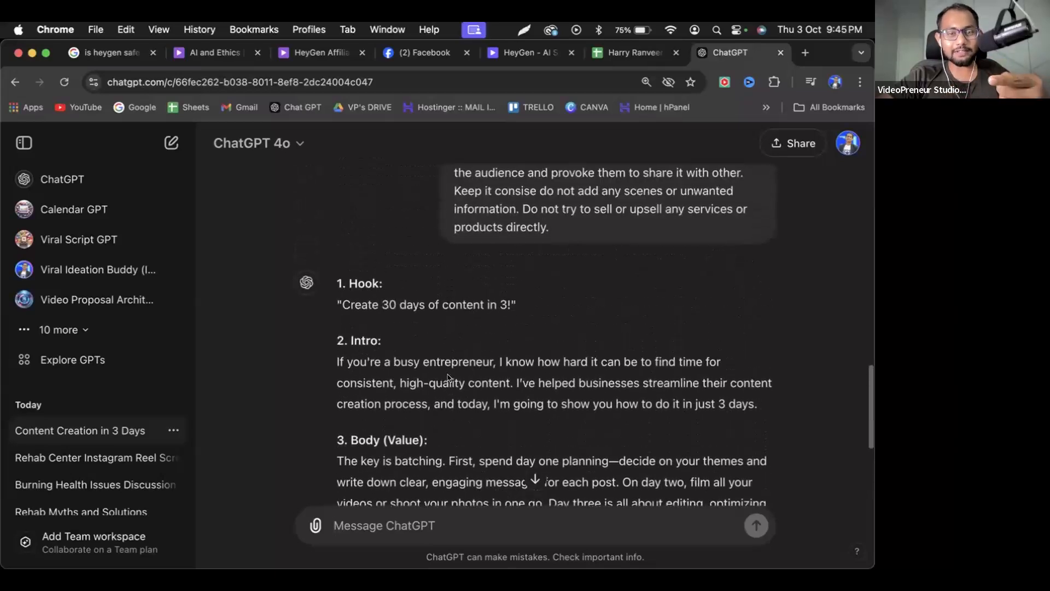
scroll(441, 304, "down", 5)
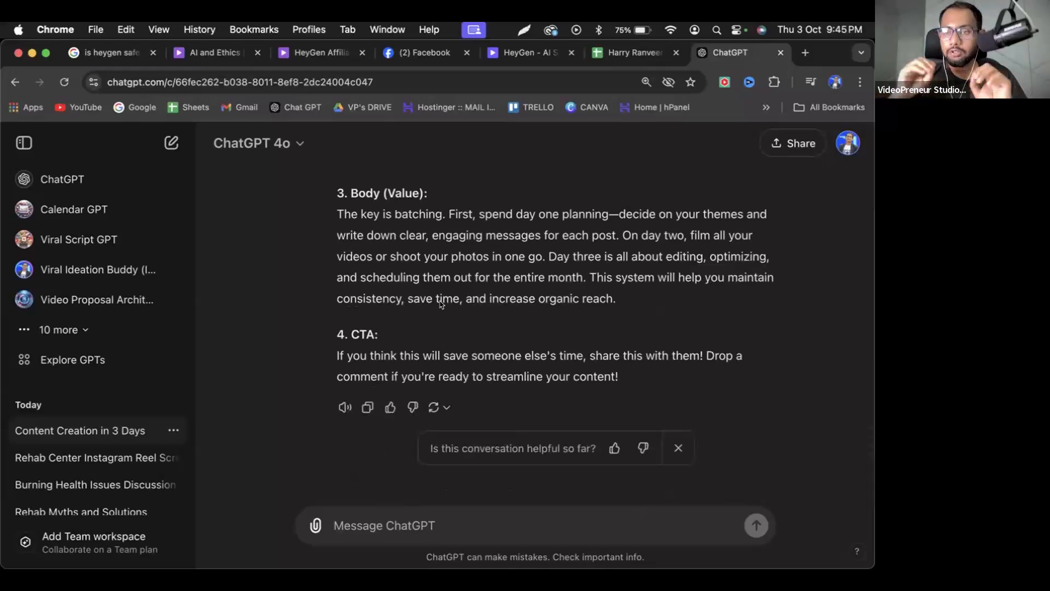
scroll(441, 304, "up", 3)
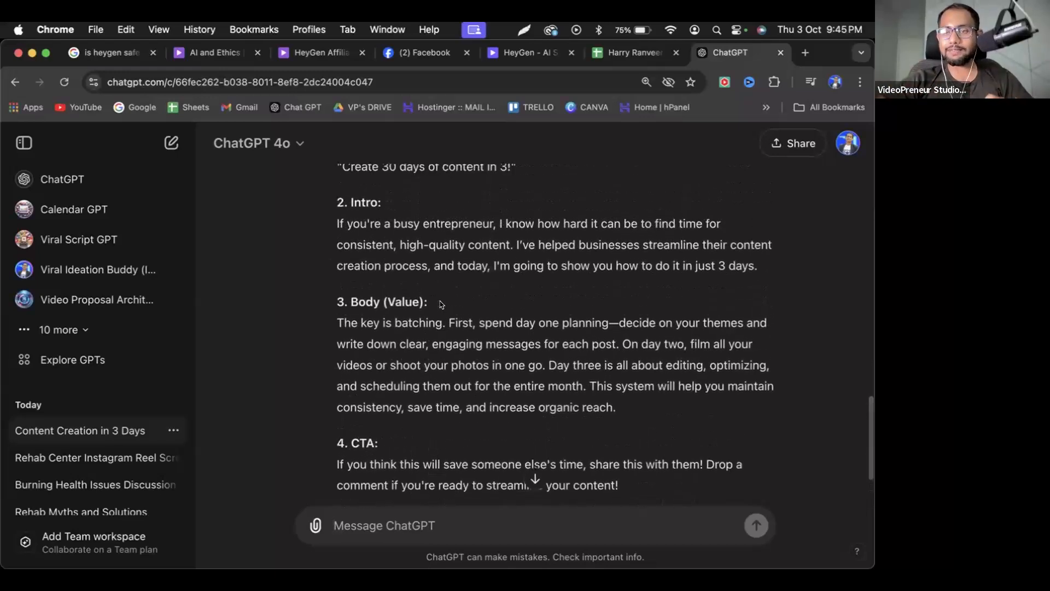
scroll(441, 304, "up", 2)
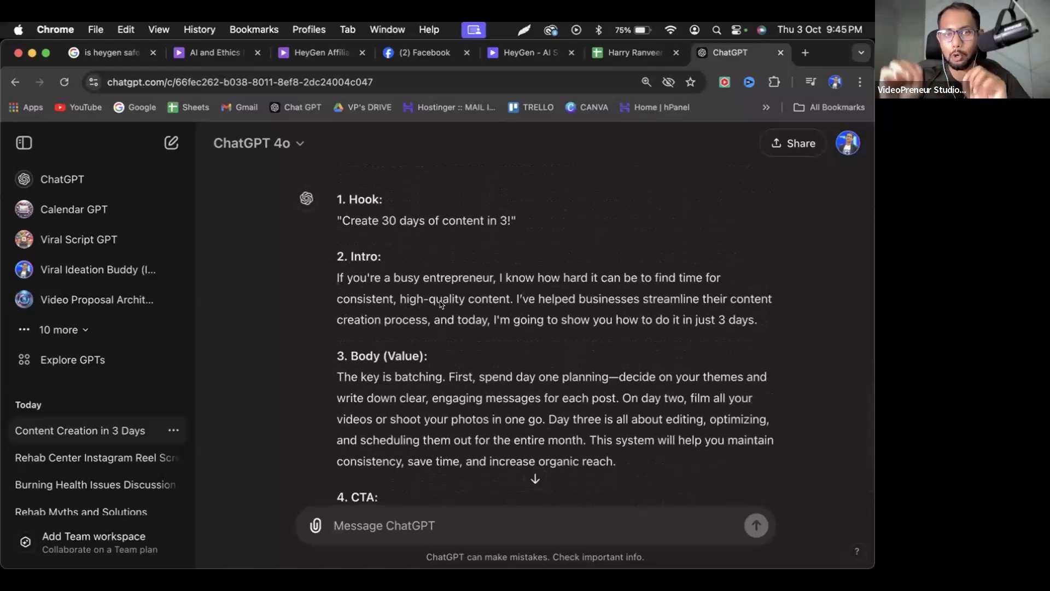
Return to the Shorts Topics sheet and open the Reel Script Template document linked in the first topic's Script Link cell.
left_click(632, 52)
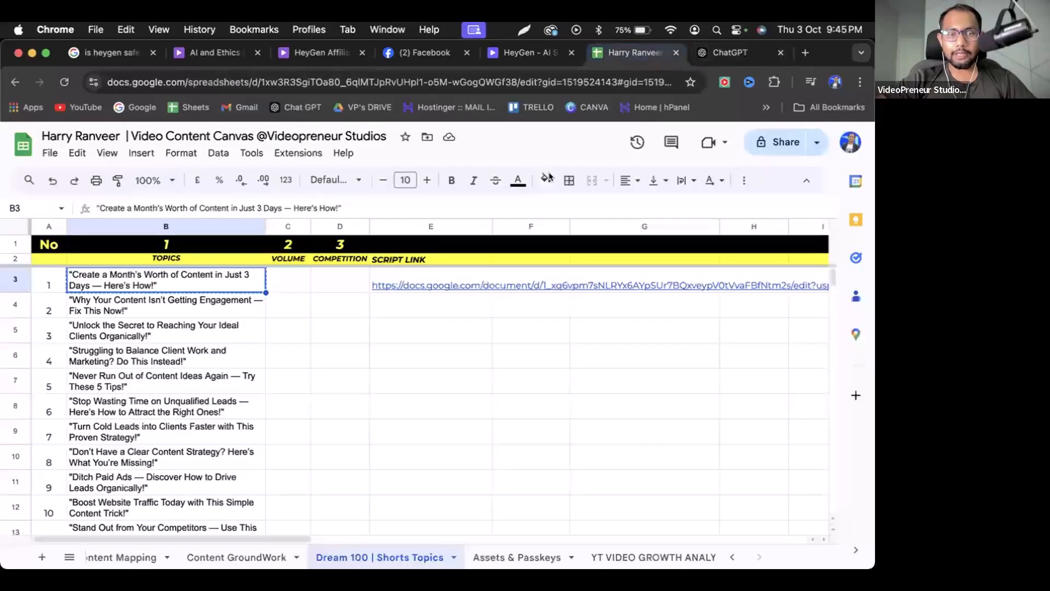
left_click(442, 316)
left_click(439, 285)
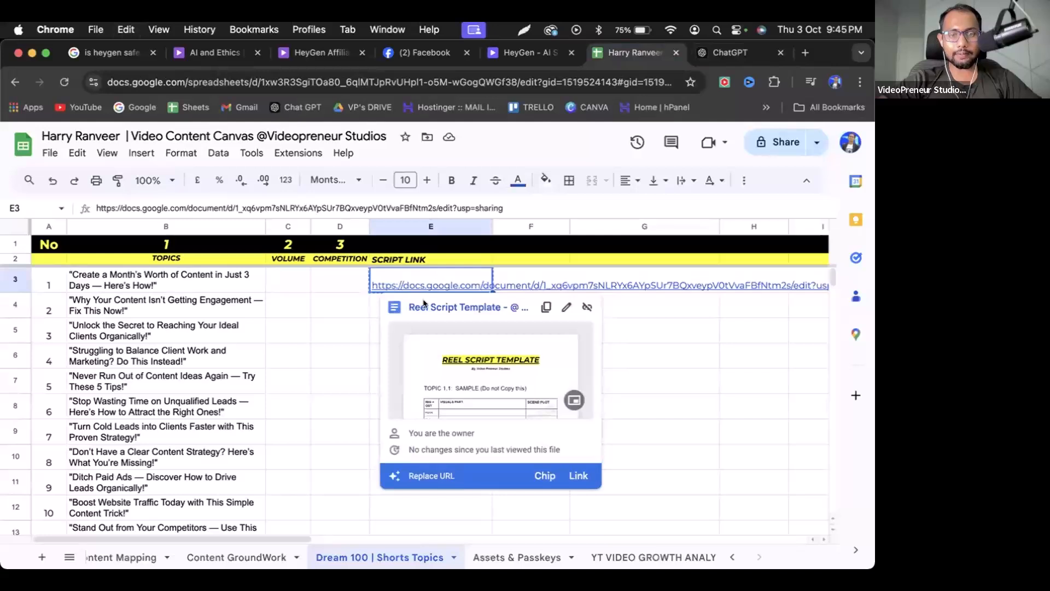
left_click(444, 306)
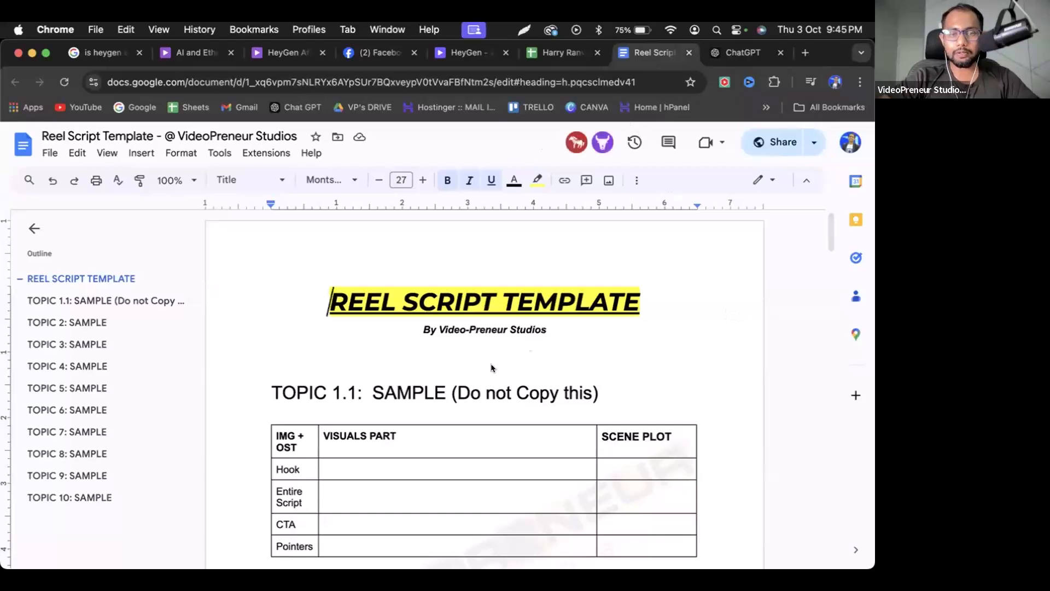
Make a copy of the Reel Script Template, replacing "Copy of" in its name with the client's full name and a "|" separator.
left_click(50, 154)
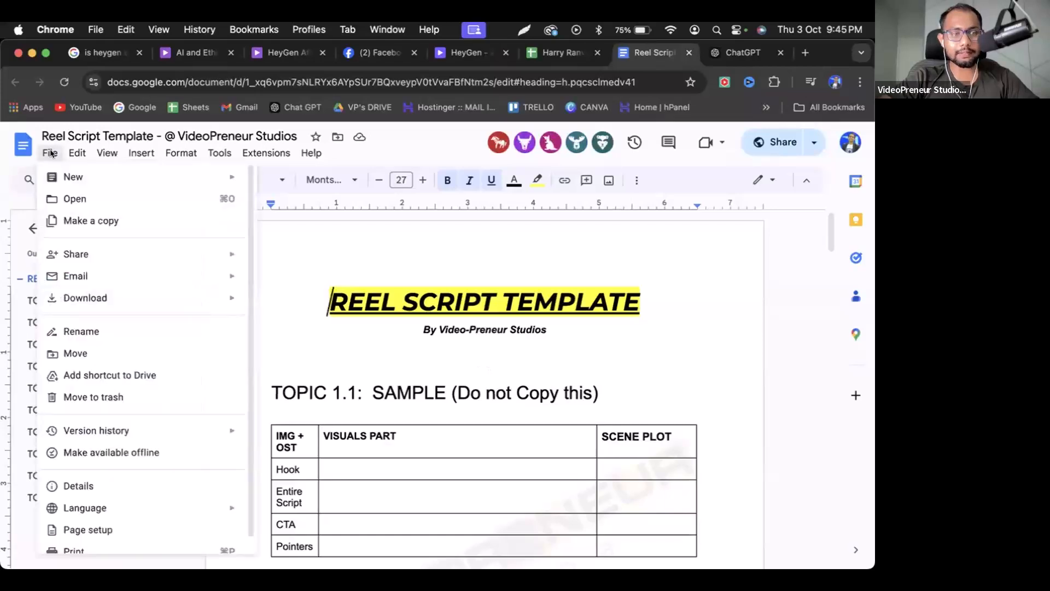
left_click(116, 224)
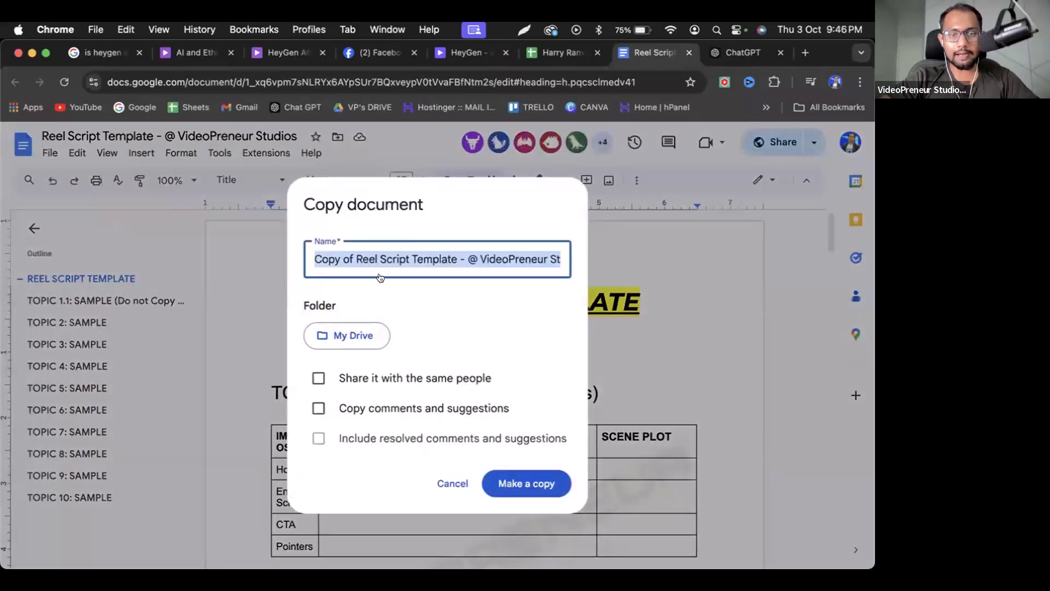
left_click(323, 261)
left_click_drag(322, 261, 346, 257)
double_click(314, 258)
type("Harry Ranvee")
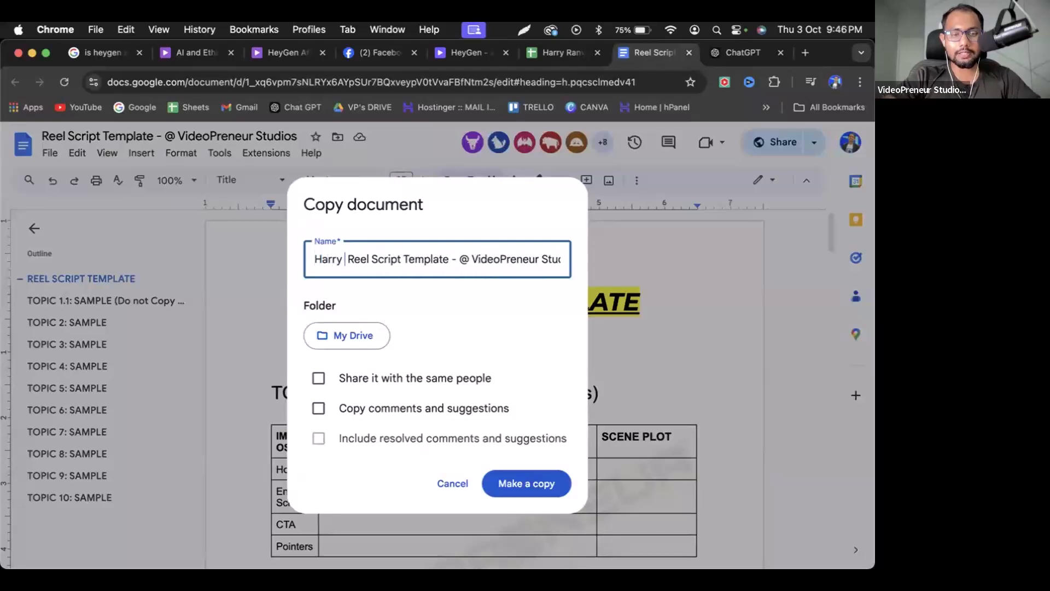
type("r |")
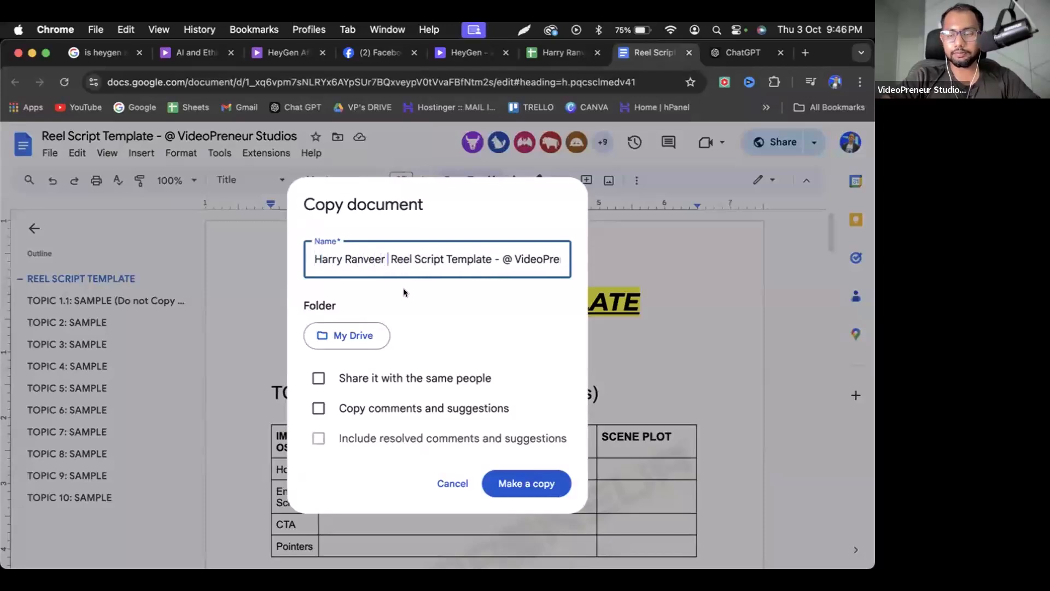
left_click(526, 484)
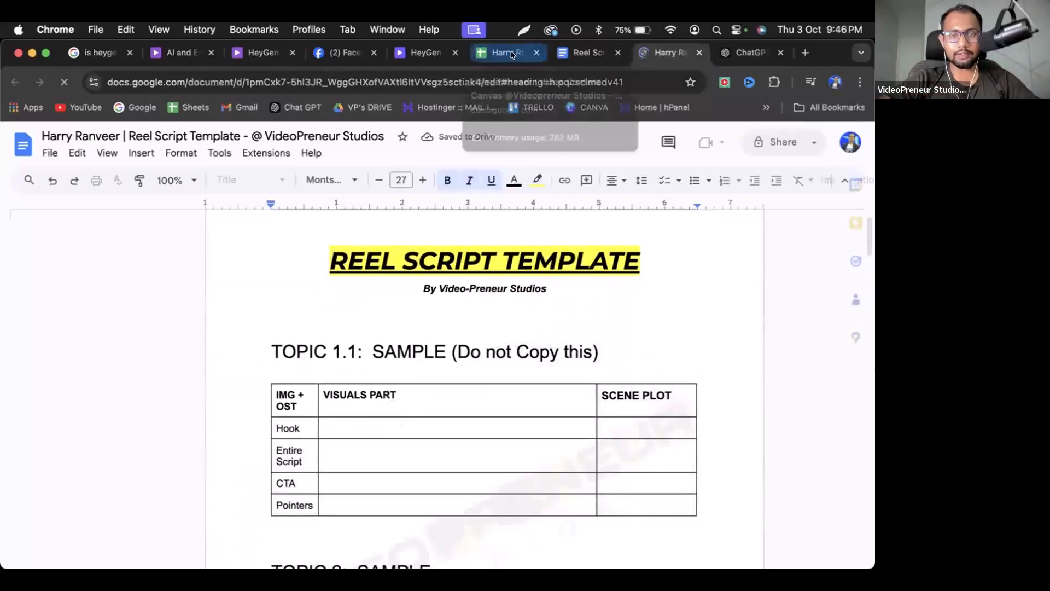
Replace "SAMPLE (Do not Copy this)" in the copied document's TOPIC 1.1 heading with "Create a Month's Worth of Content in Just 3 Days — Here's How!".
left_click(500, 53)
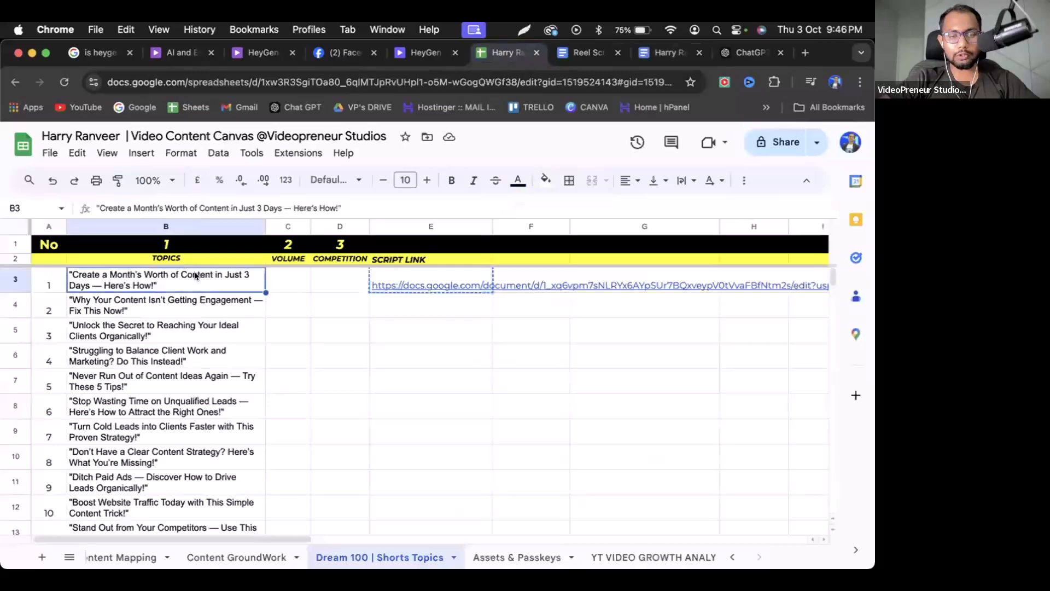
left_click(589, 55)
left_click_drag(412, 393, 452, 394)
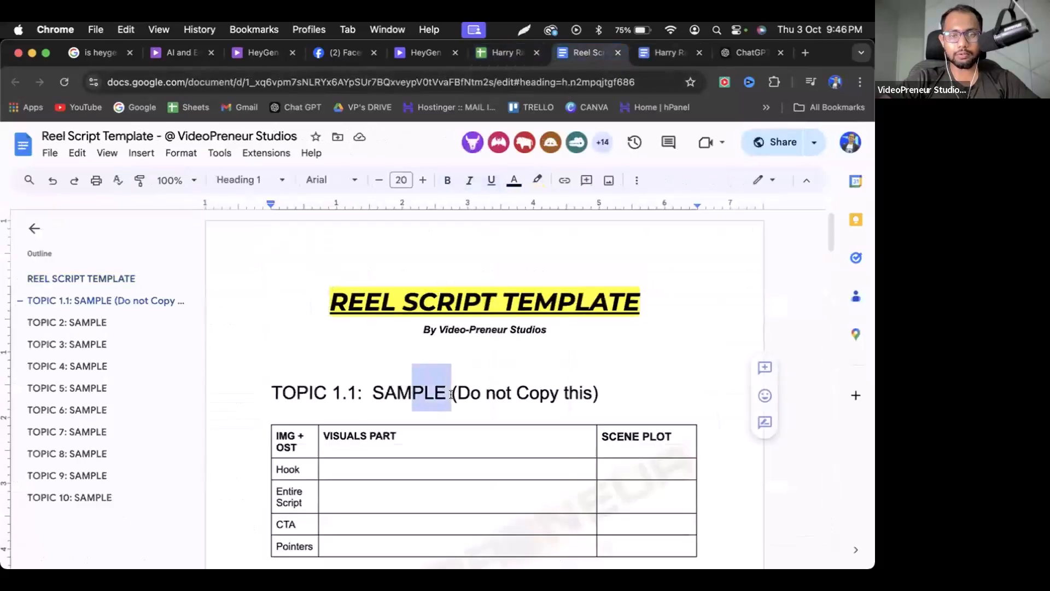
left_click(666, 60)
left_click_drag(377, 368, 587, 354)
type("\"Create a Month's Worth of Content in Just 3 Days —Here's How!\"")
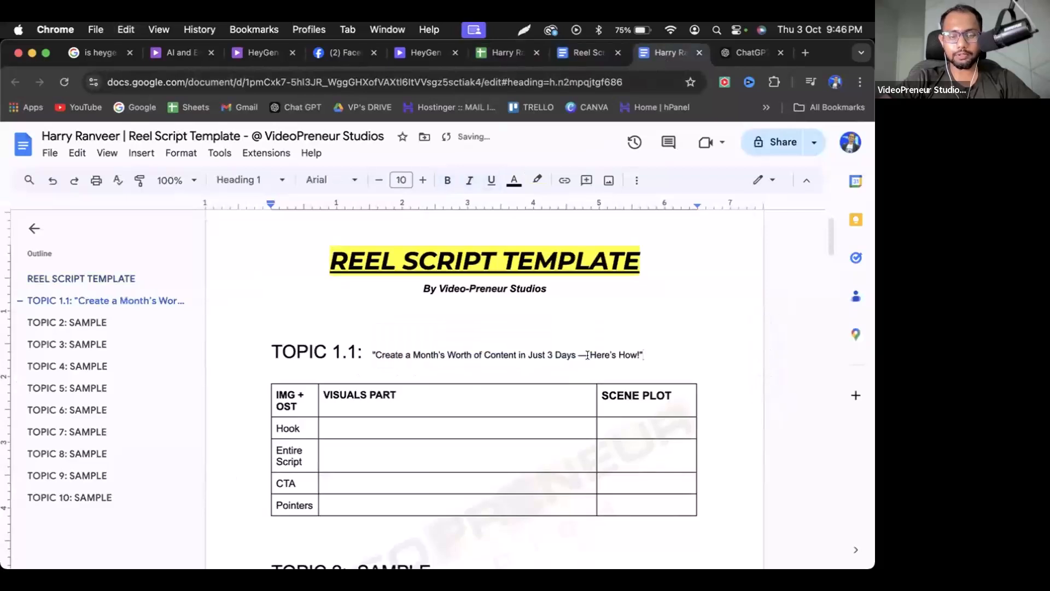
key("super+z")
type("\"Create a Month’s Worth of Content in Just 3 Days — Here’s How!\"")
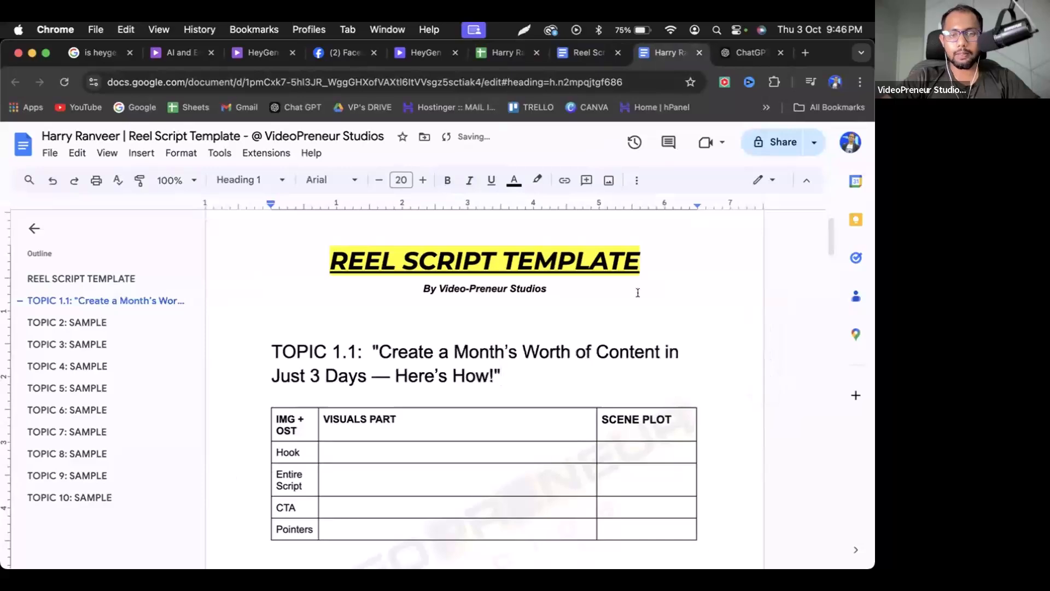
Copy the hook line "Create 30 days of content in 3!" from ChatGPT into the Hook row's Visuals Part cell of the script document.
left_click(749, 53)
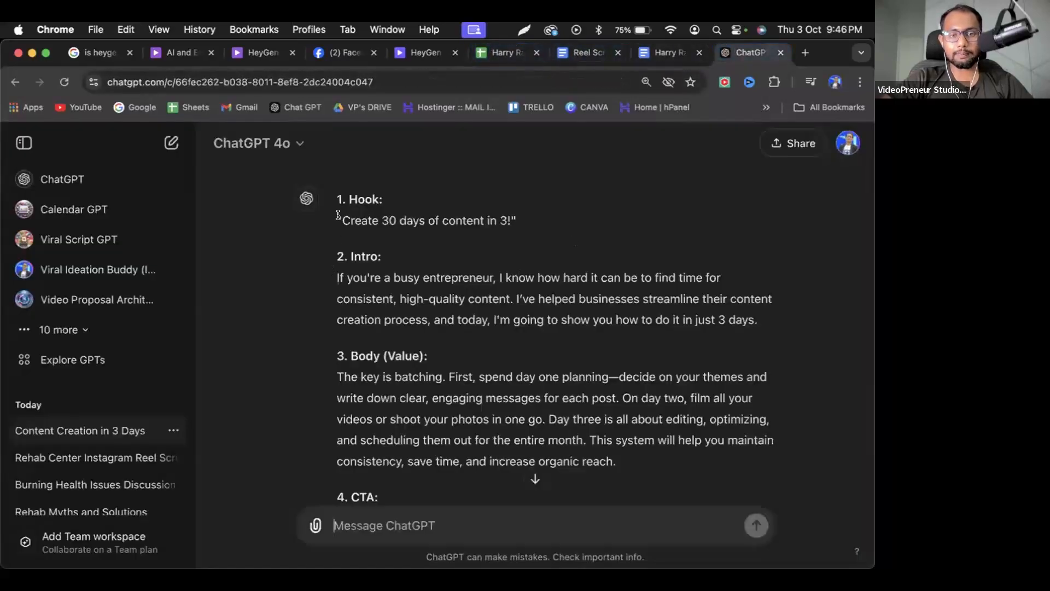
left_click_drag(343, 220, 511, 220)
key("cmd+c")
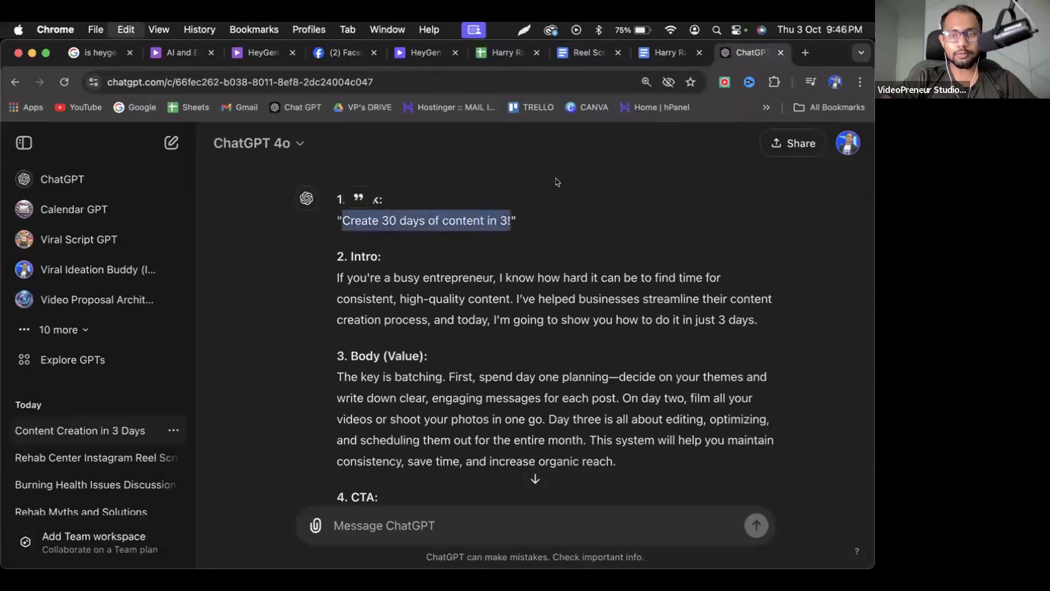
left_click(672, 51)
triple_click(436, 449)
key("cmd+v")
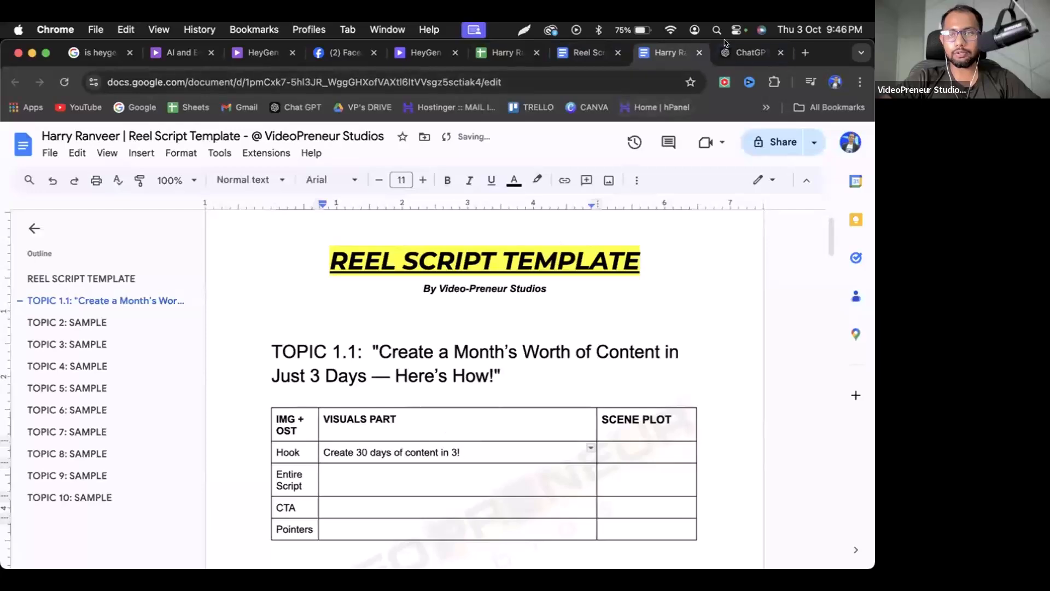
Copy the Intro paragraph from ChatGPT and add it on a new line below the hook text in the Hook row.
left_click(738, 53)
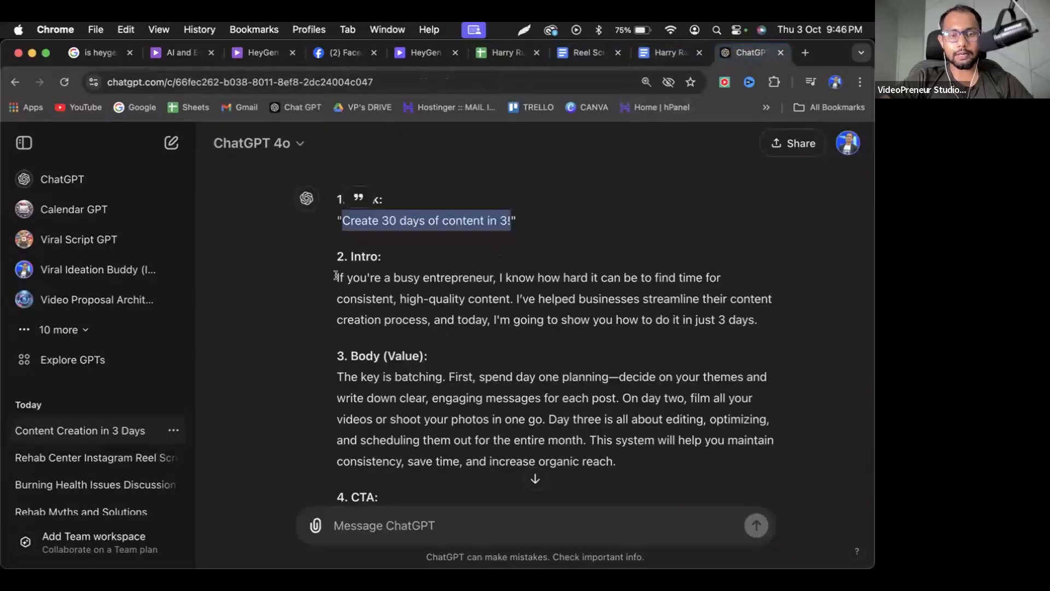
left_click_drag(335, 280, 764, 324)
key("super+c")
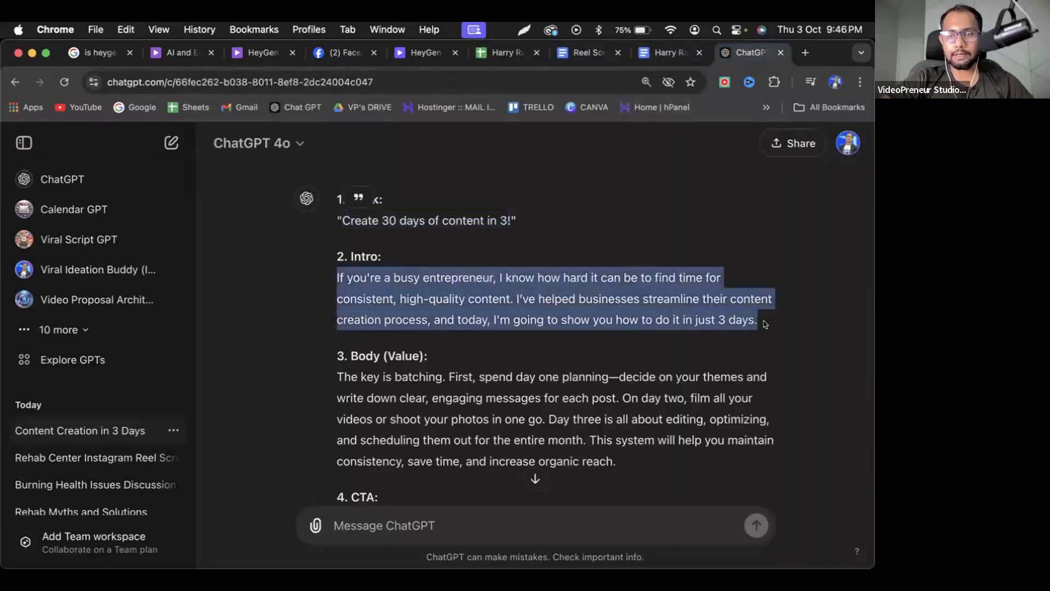
left_click(664, 53)
key("Return")
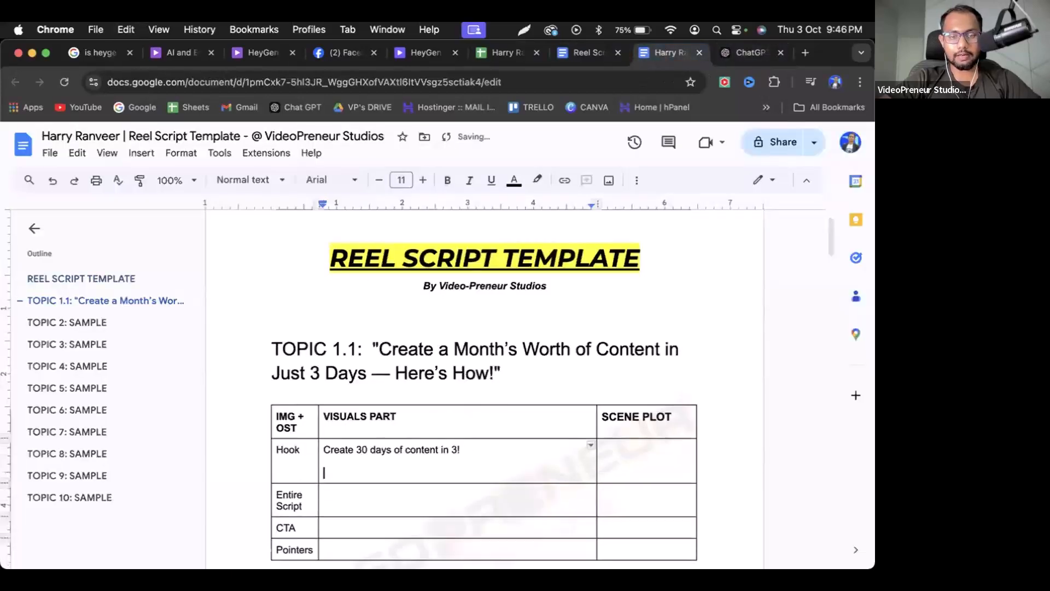
key("super+v")
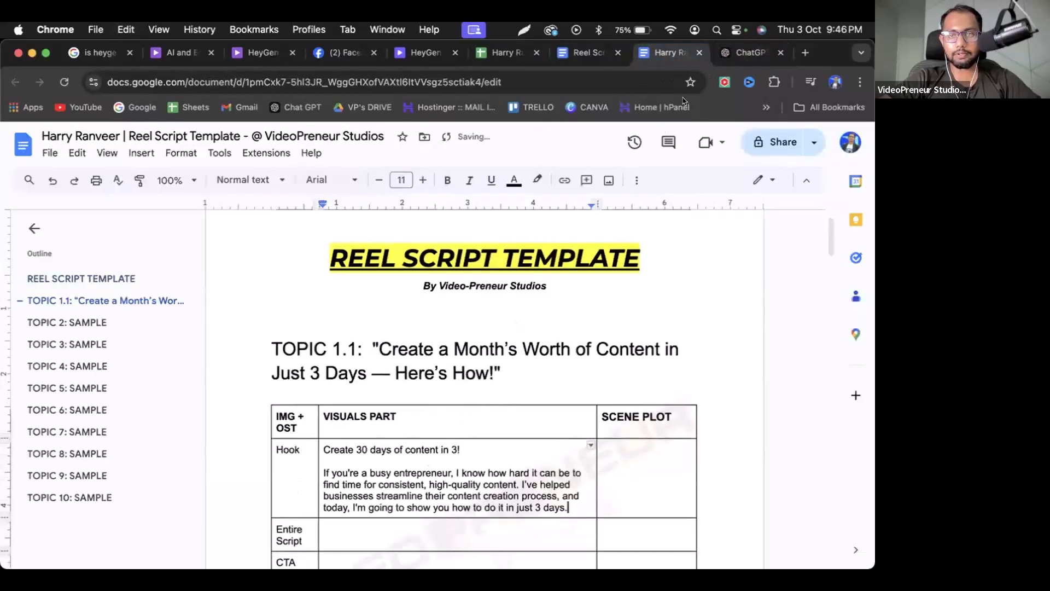
Copy the Body (Value) paragraph from ChatGPT into the Entire Script row's Visuals Part cell of the script document.
left_click(751, 53)
scroll(344, 315, "down", 3)
left_click_drag(337, 300, 617, 389)
key("super+c")
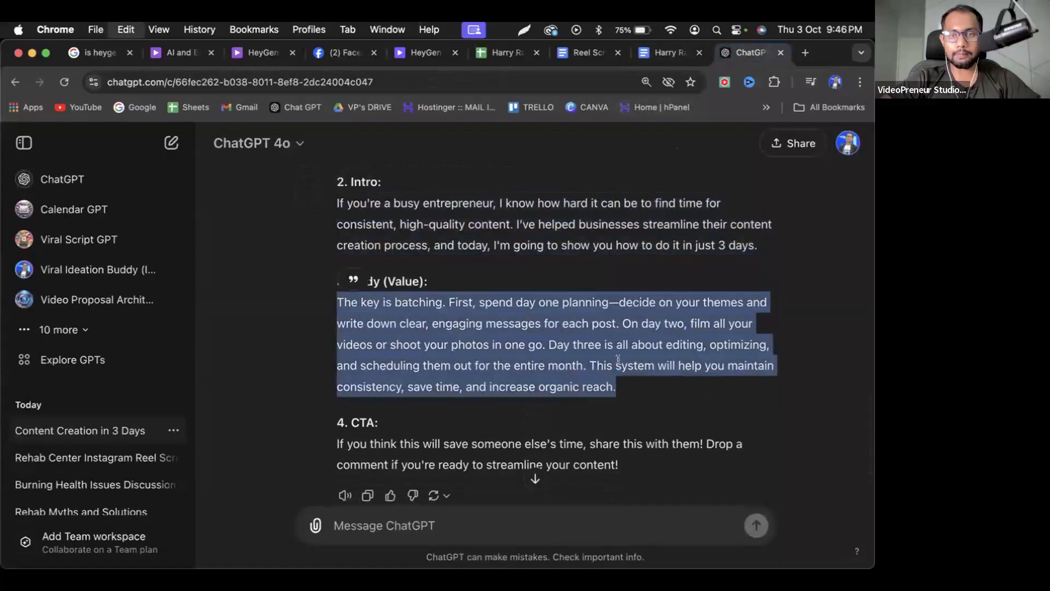
left_click(668, 53)
left_click(388, 465)
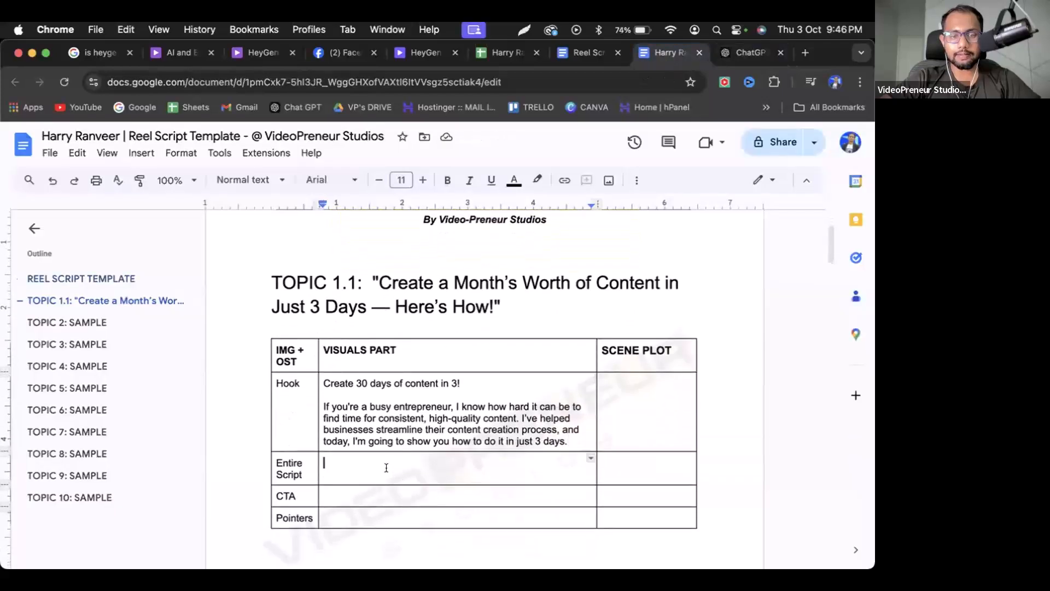
key("super+v")
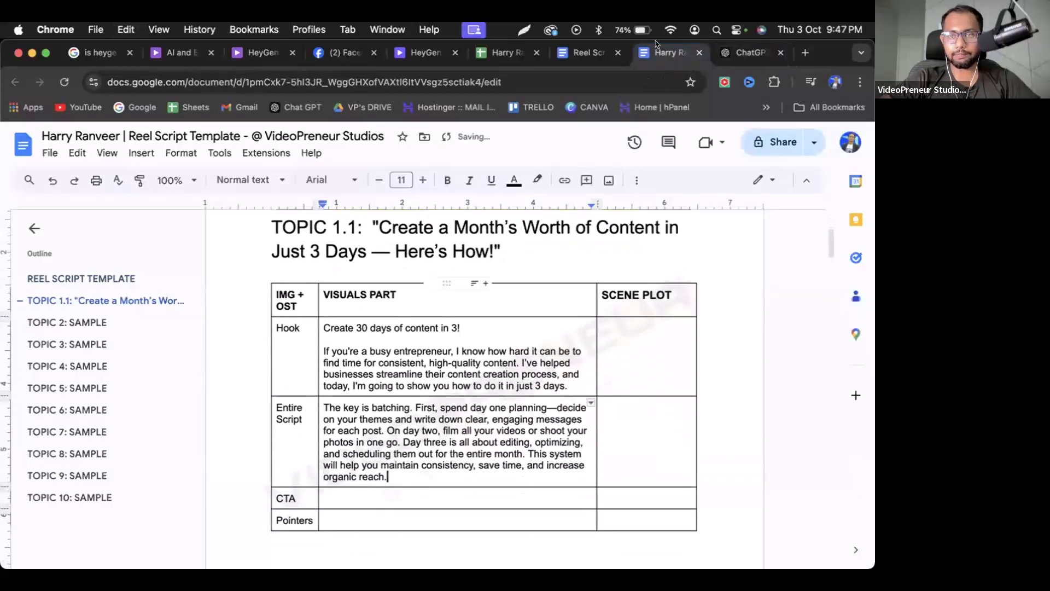
Copy the CTA paragraph from ChatGPT into the CTA row's Visuals Part cell of the script document.
left_click(719, 52)
scroll(402, 411, "down", 3)
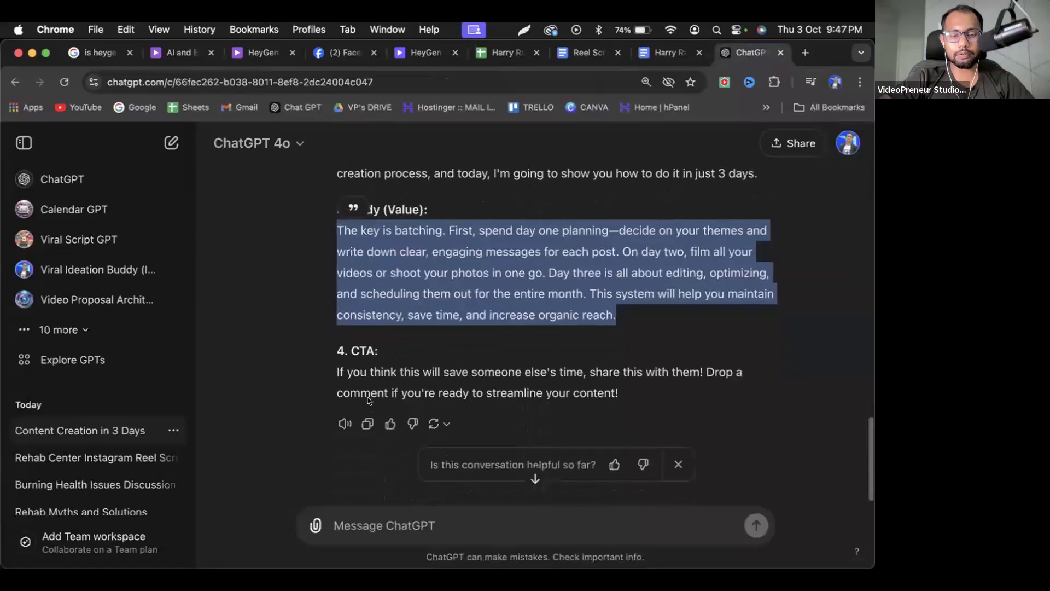
left_click_drag(336, 372, 619, 393)
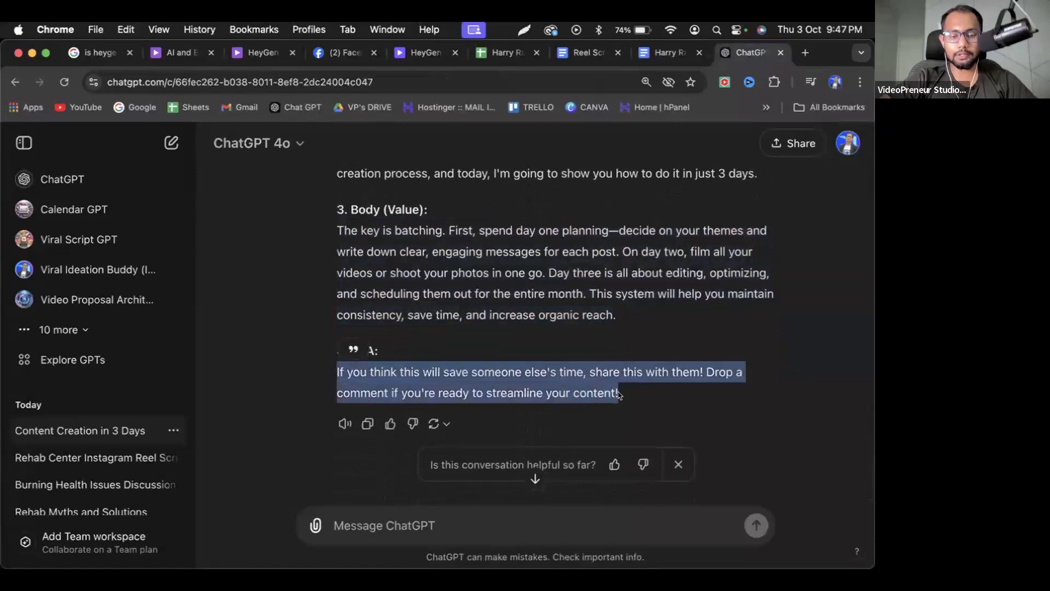
left_click(666, 52)
left_click(379, 501)
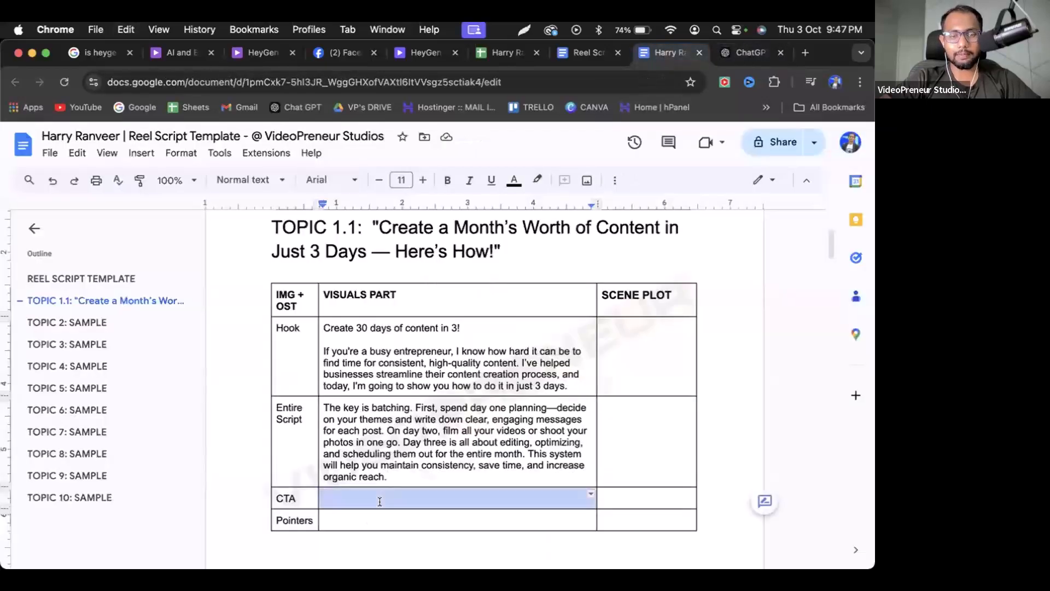
key("cmd+v")
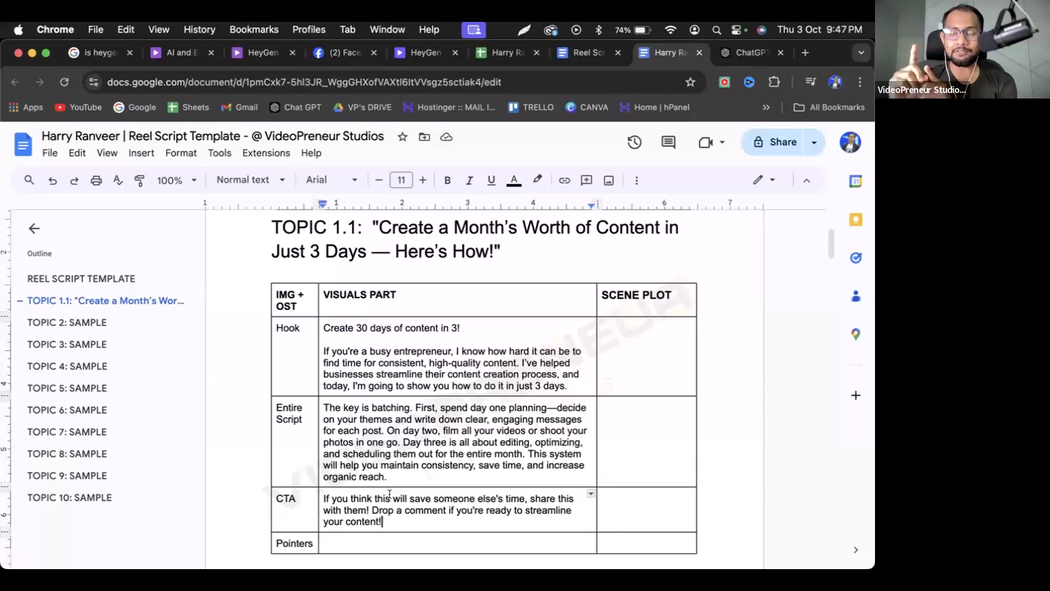
scroll(389, 493, "down", 1)
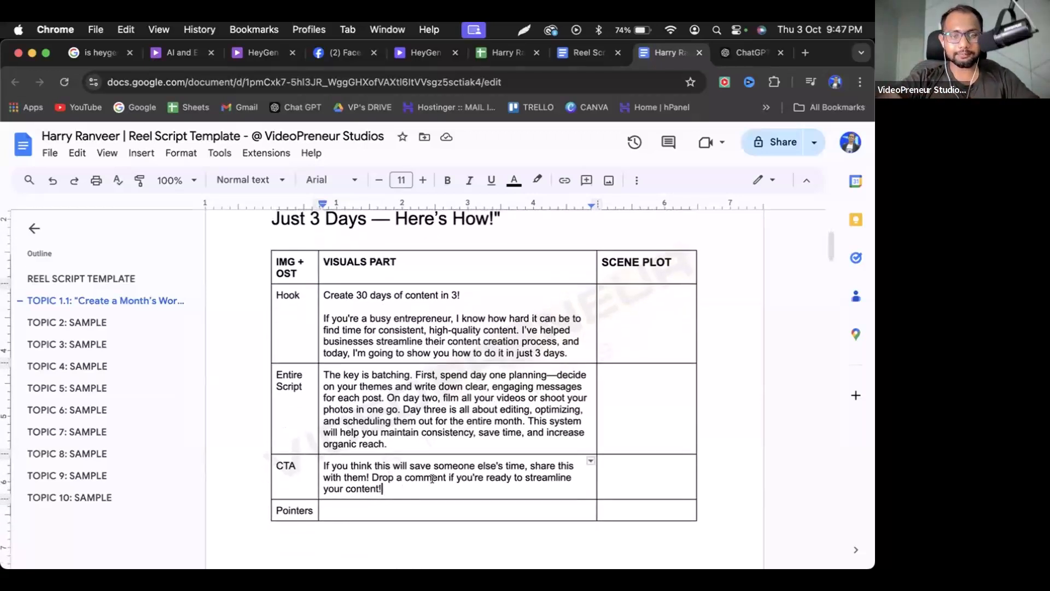
scroll(432, 479, "up", 1)
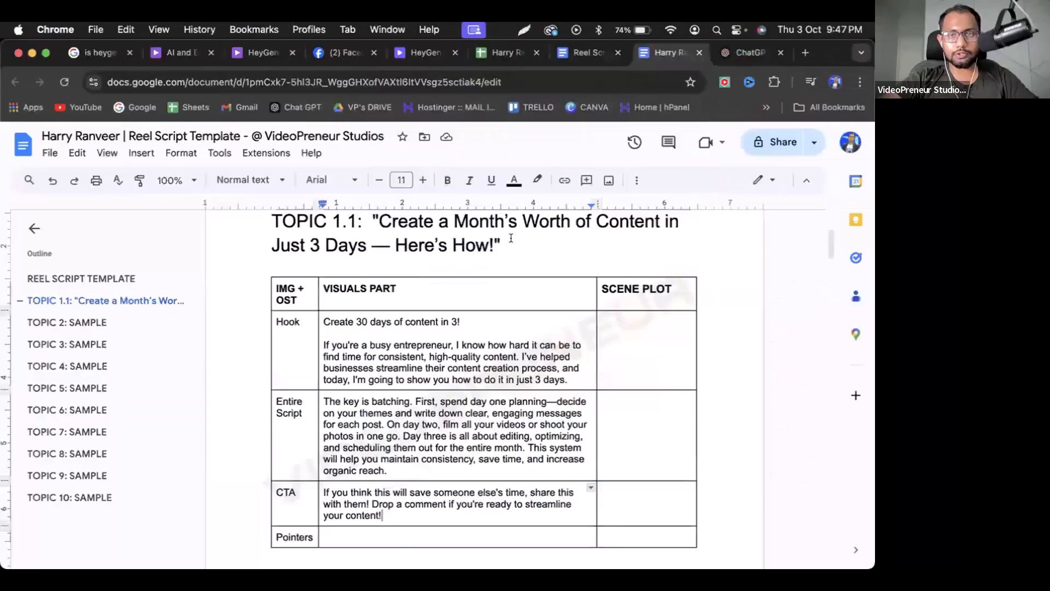
Switch to MindNode to review the Reel script prompt template, and return to the Pointers row of the script document's first table.
key("ctrl+Right")
key("ctrl+Right")
key("ctrl+Right")
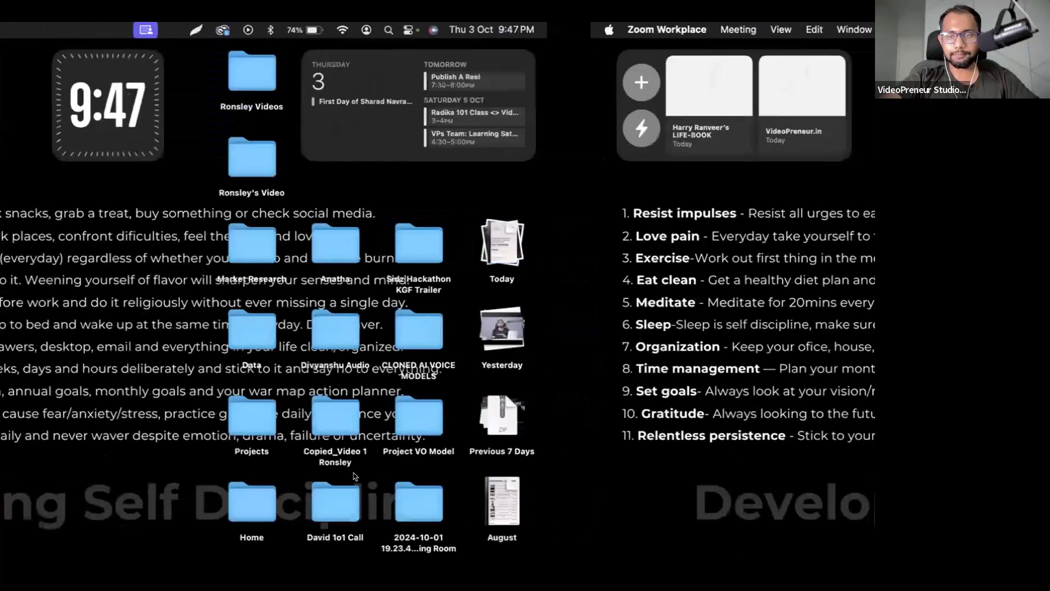
key("ctrl+Right")
double_click(492, 359)
double_click(491, 360)
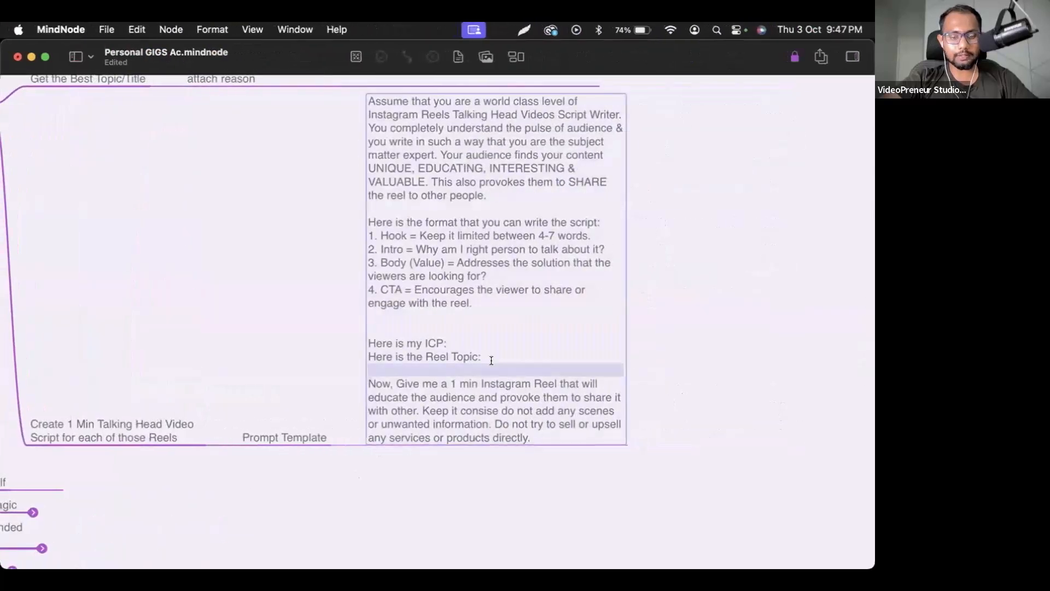
key("Escape")
key("ctrl+Left")
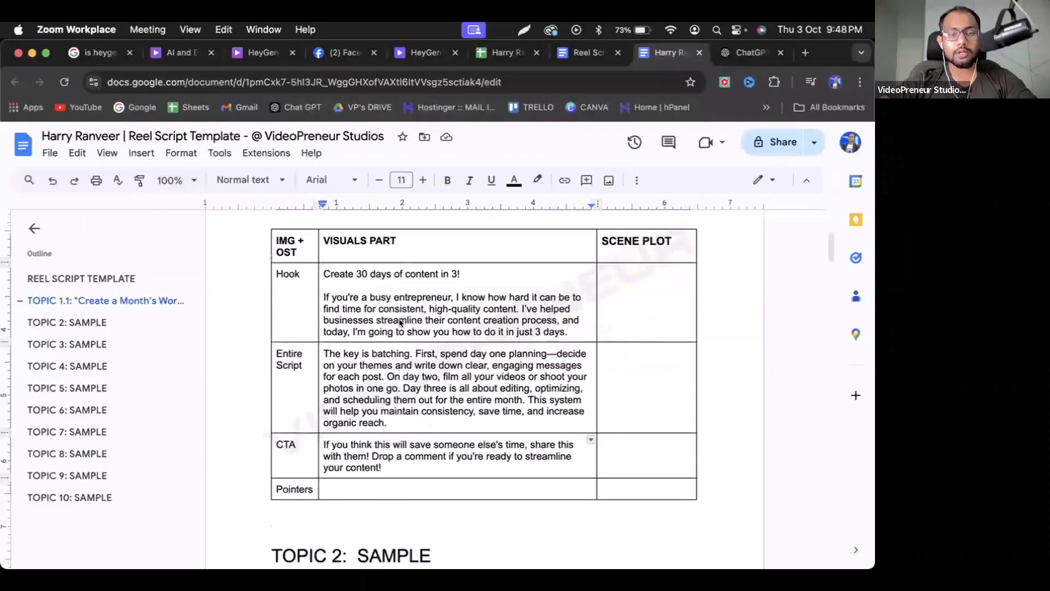
scroll(400, 323, "down", 3)
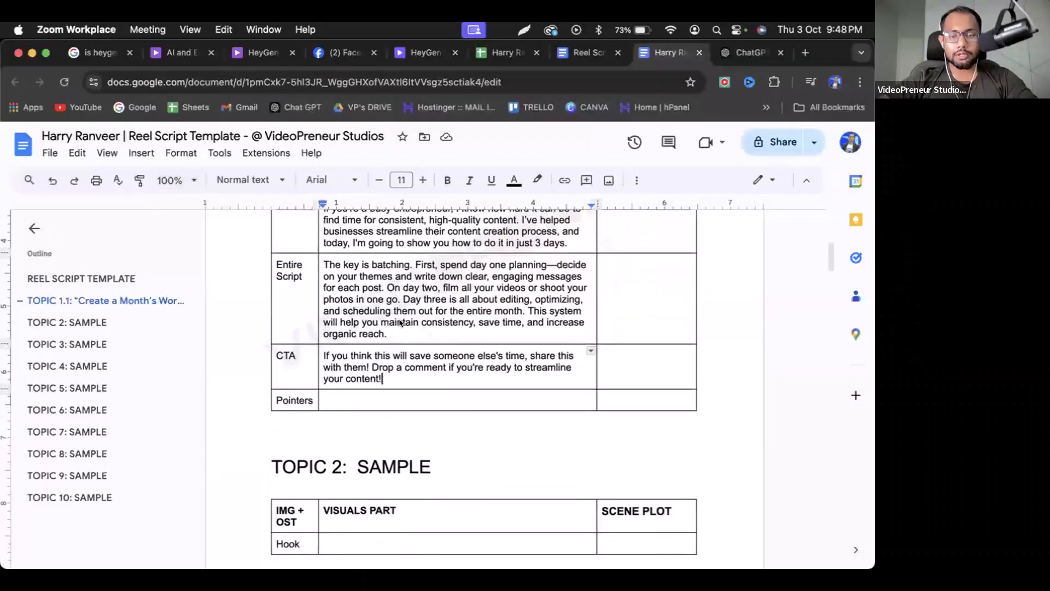
left_click(386, 400)
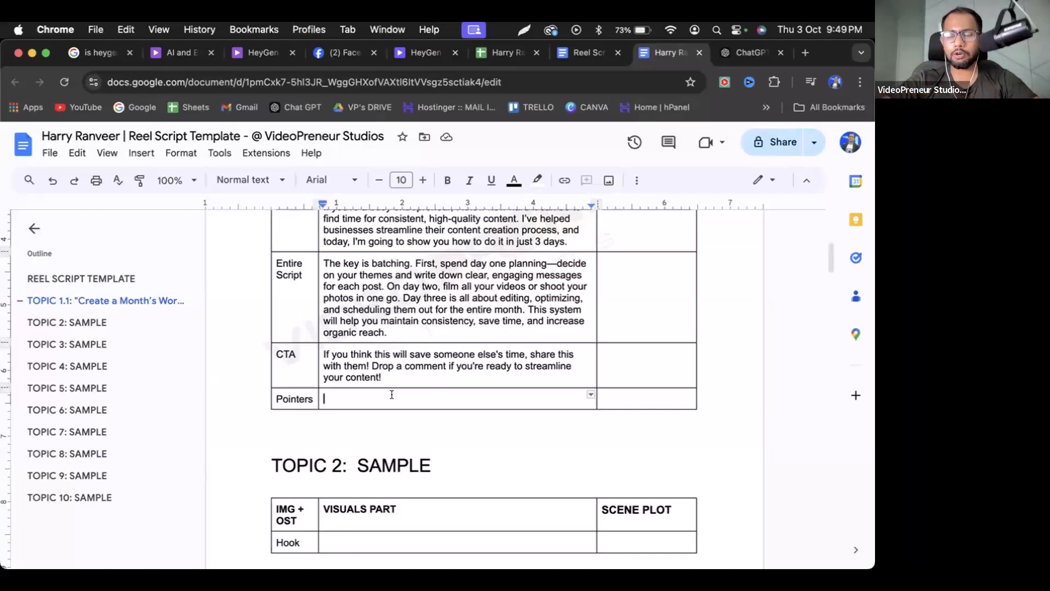
scroll(392, 393, "up", 2)
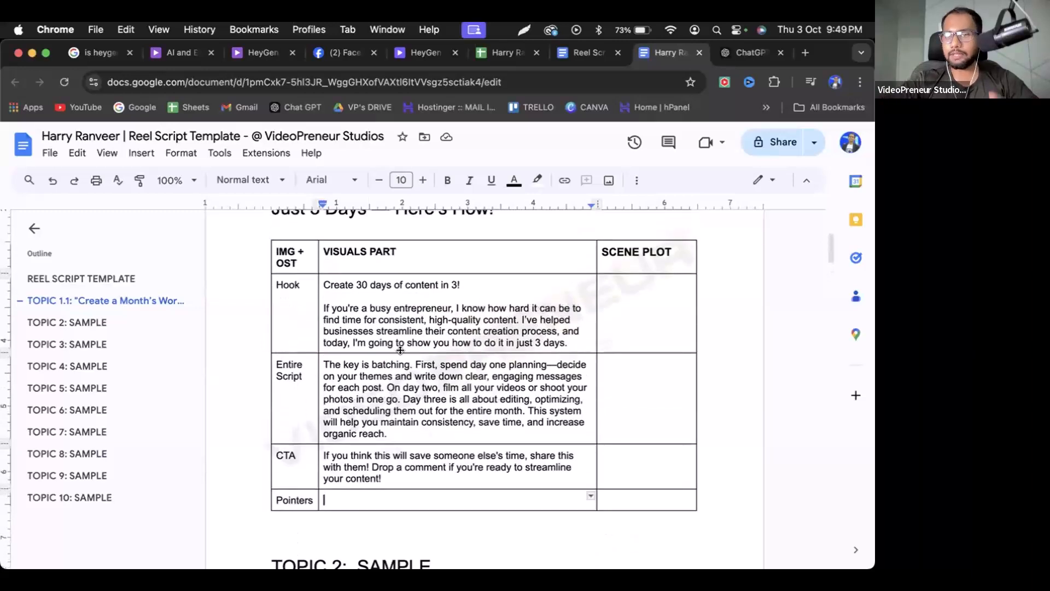
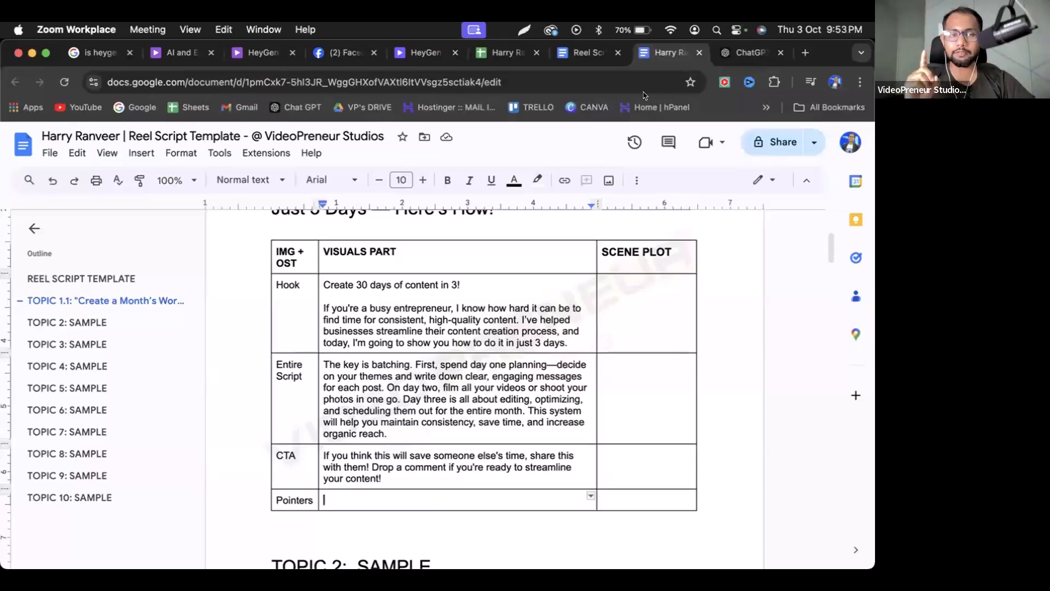
Return to the Shorts Topics sheet and go over topics 2 to 10, highlighting them in the Topics column.
left_click(507, 53)
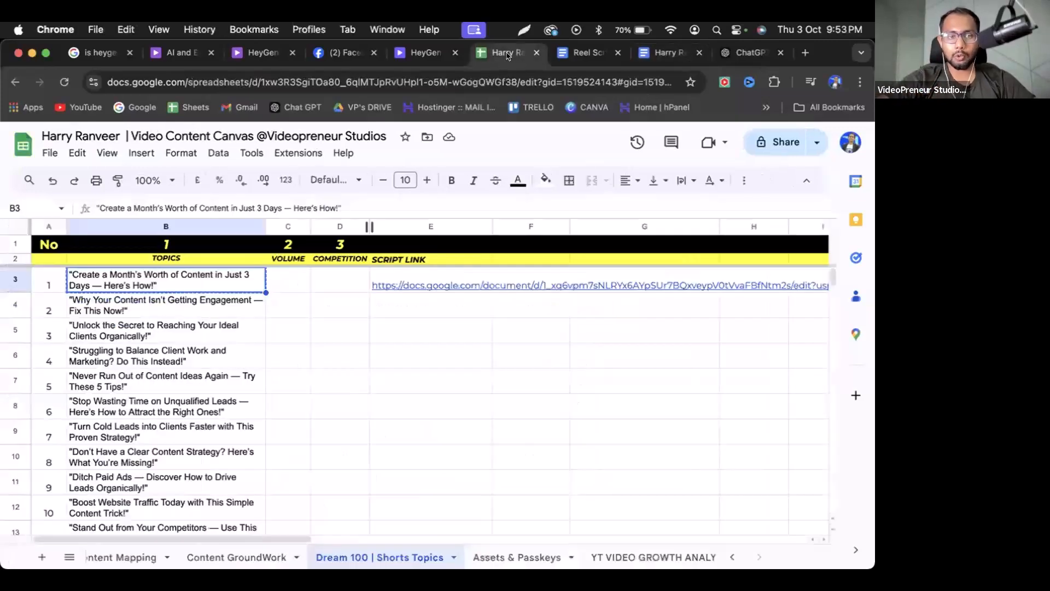
left_click_drag(185, 303, 181, 522)
scroll(196, 413, "down", 4)
left_click_drag(196, 413, 201, 402)
scroll(273, 386, "up", 4)
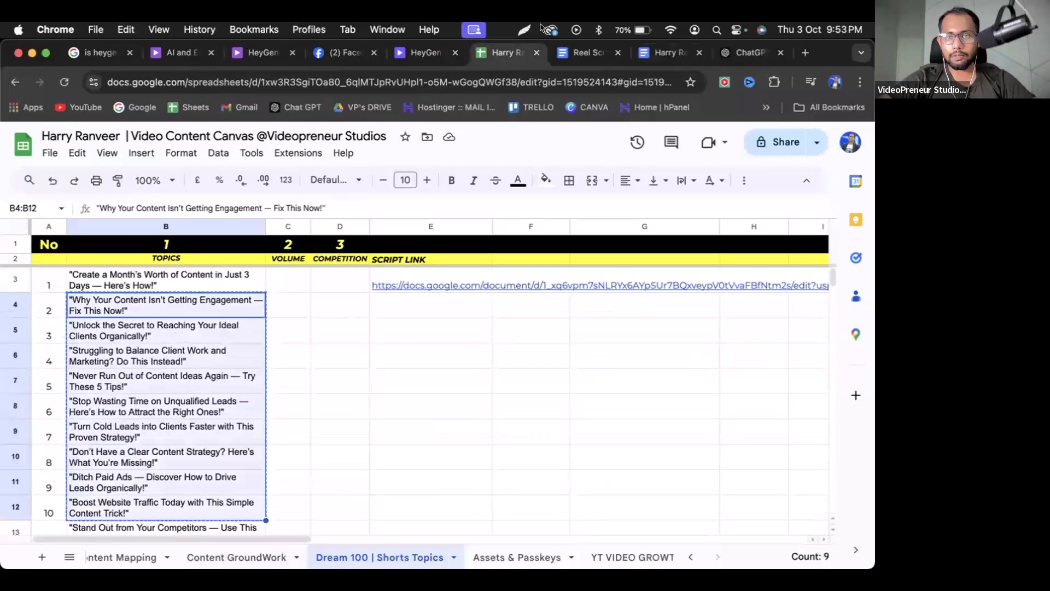
Switch to the ChatGPT conversation, open the original Reel prompt for editing, and delete the topic "Create a Month's Worth of Content in Just 3 Days — Here's How!".
left_click(588, 53)
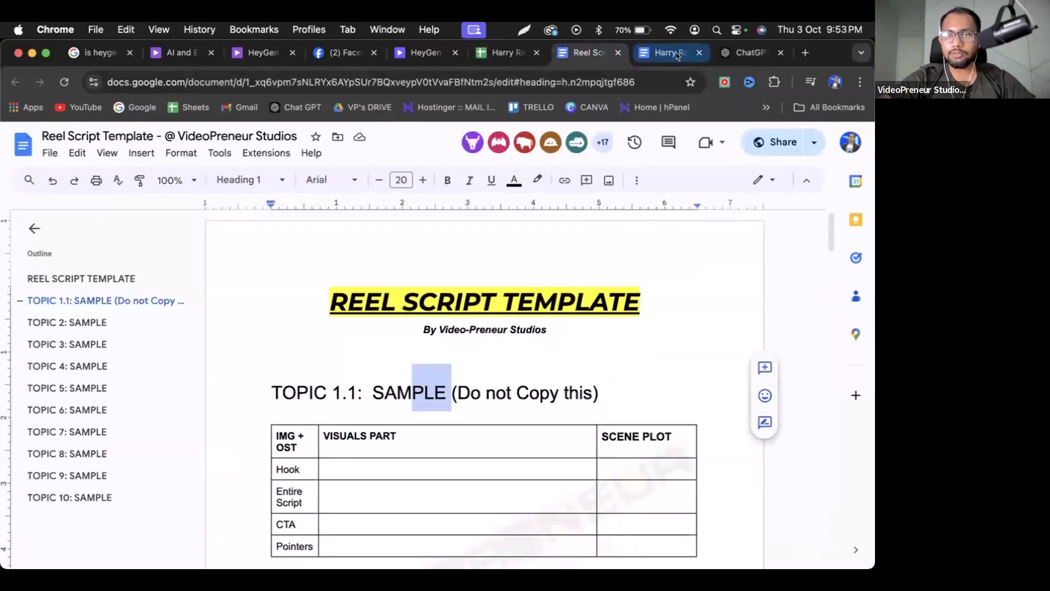
left_click(747, 53)
scroll(516, 292, "up", 10)
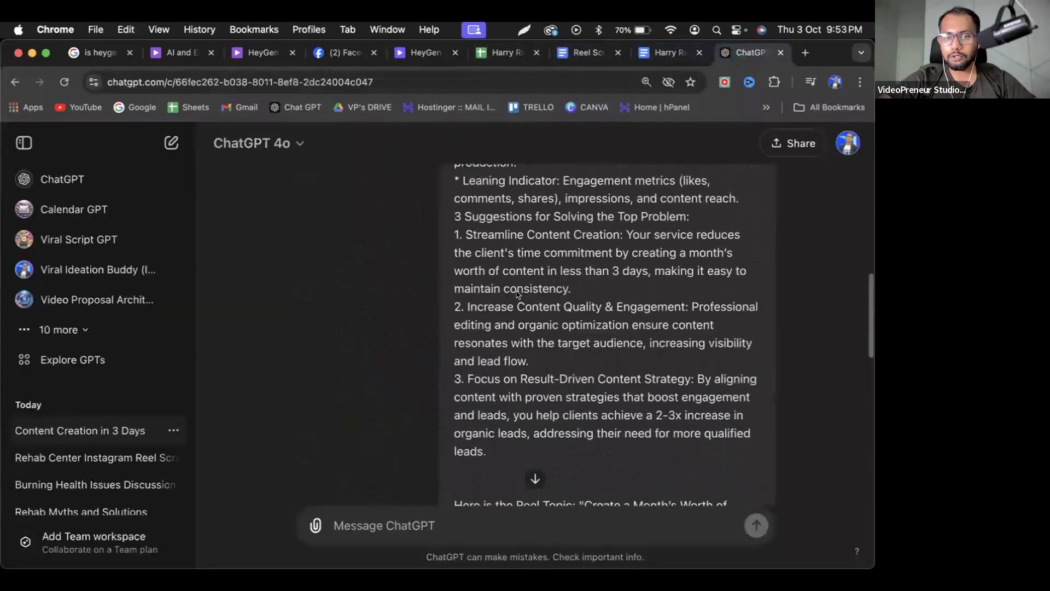
scroll(517, 292, "up", 2)
scroll(517, 292, "down", 10)
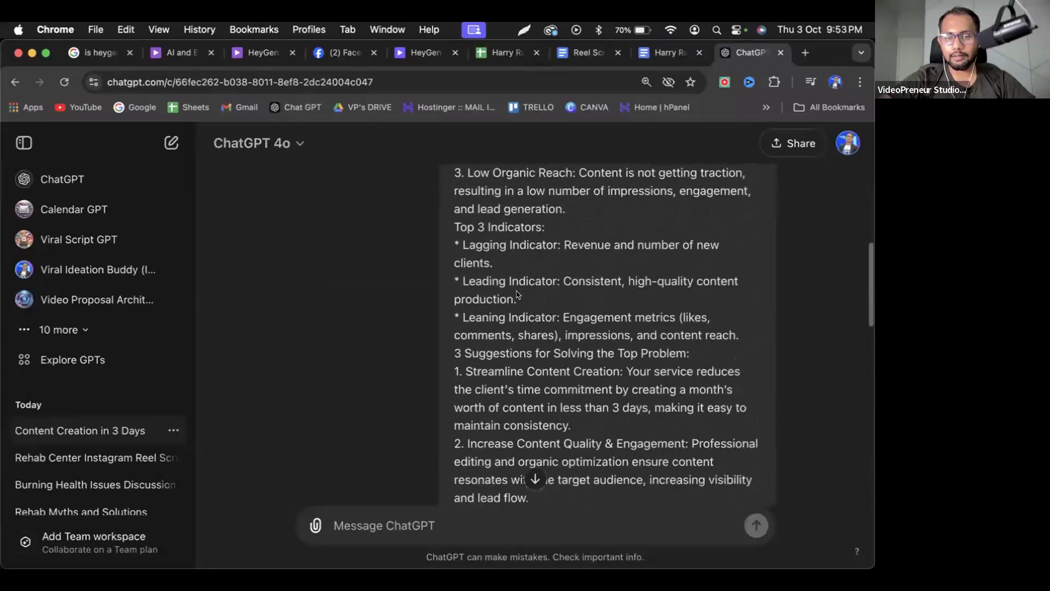
scroll(516, 293, "down", 3)
scroll(516, 292, "up", 10)
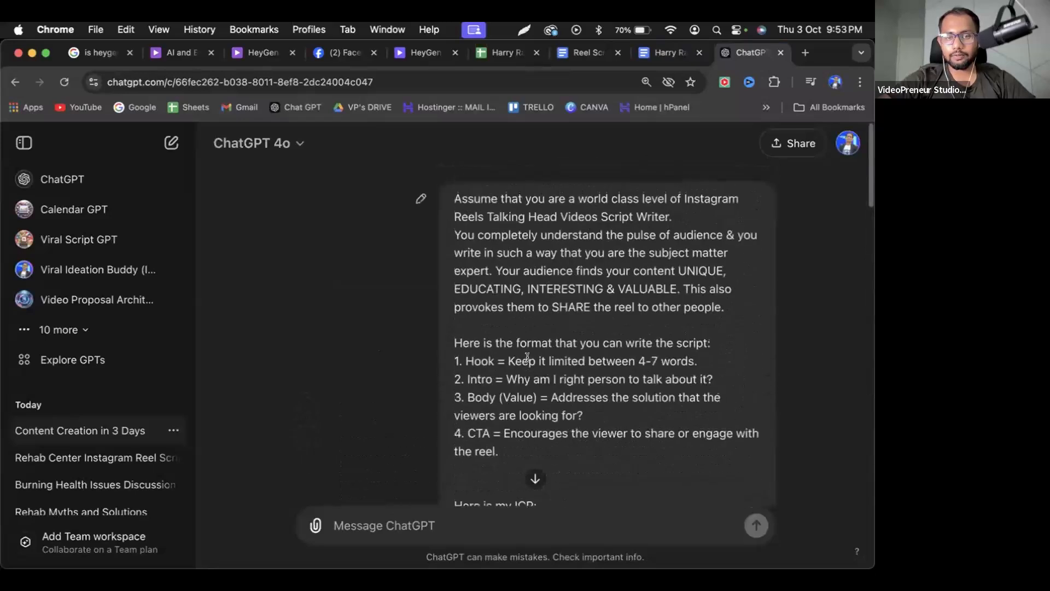
left_click(421, 200)
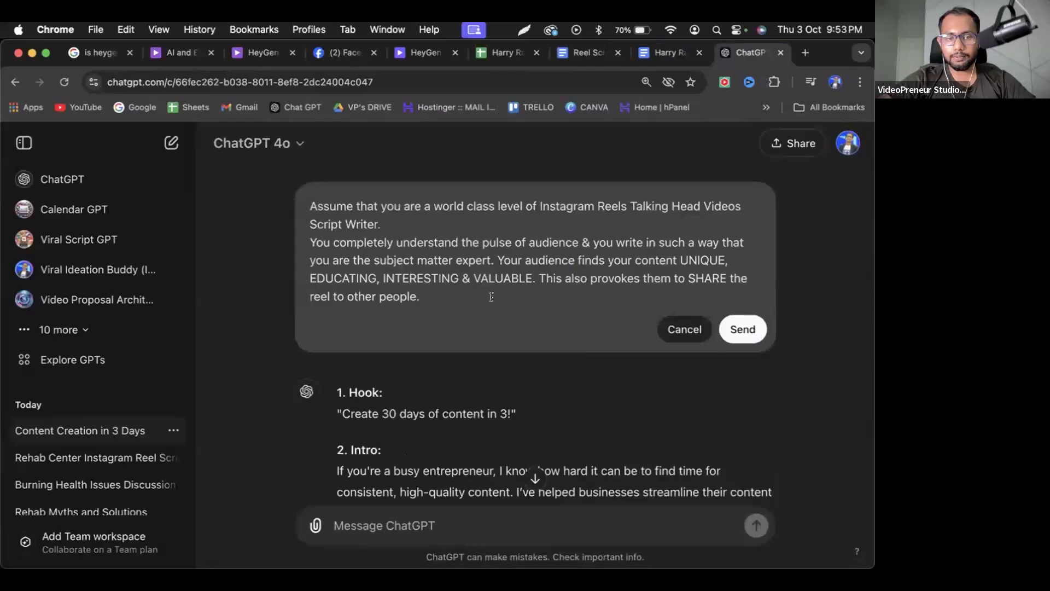
scroll(509, 279, "down", 5)
scroll(519, 268, "down", 8)
scroll(520, 268, "down", 10)
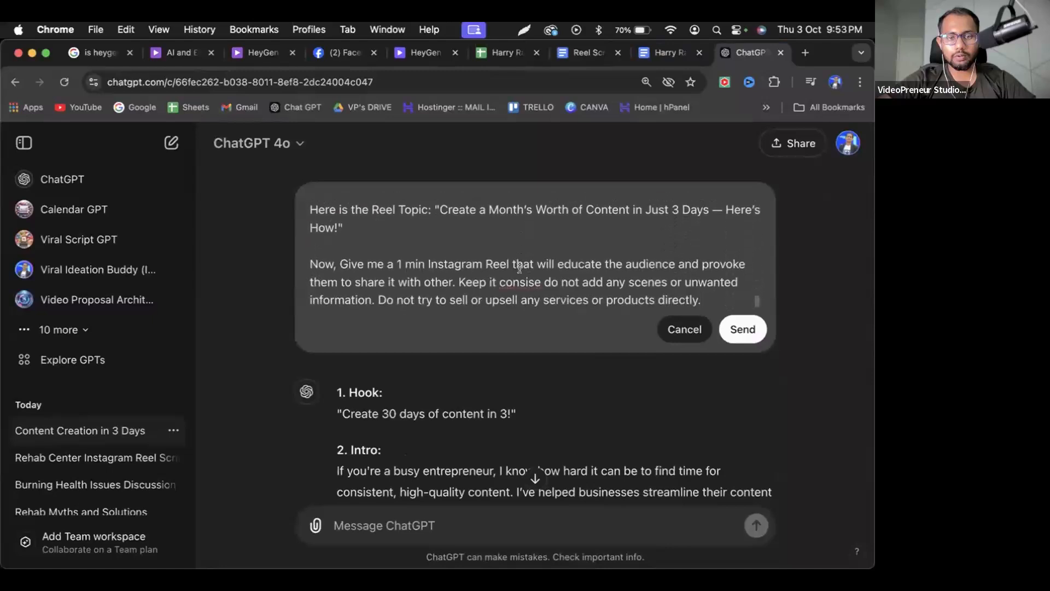
left_click_drag(436, 208, 448, 226)
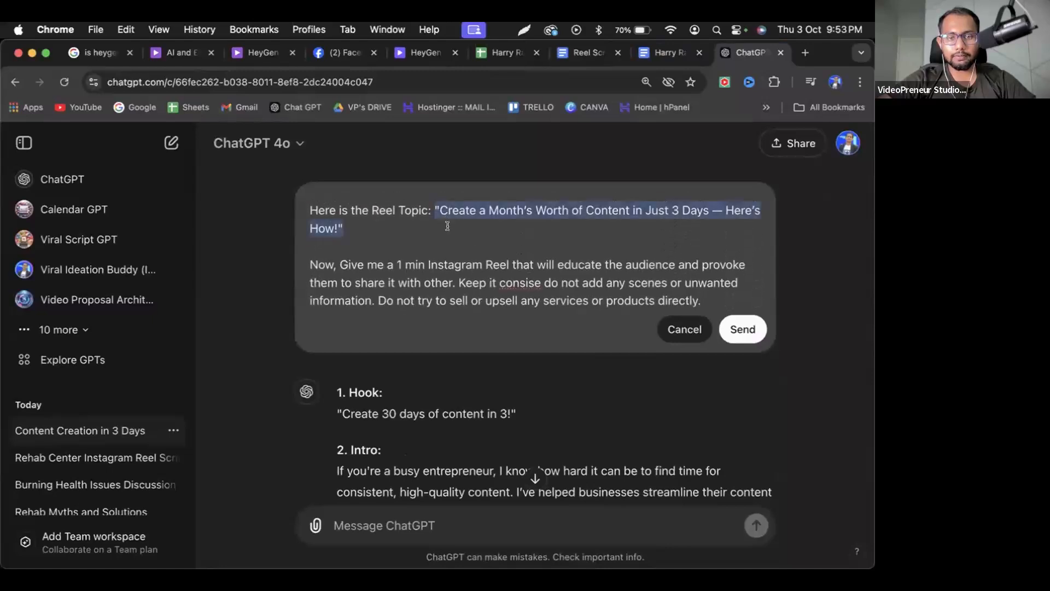
key("BackSpace")
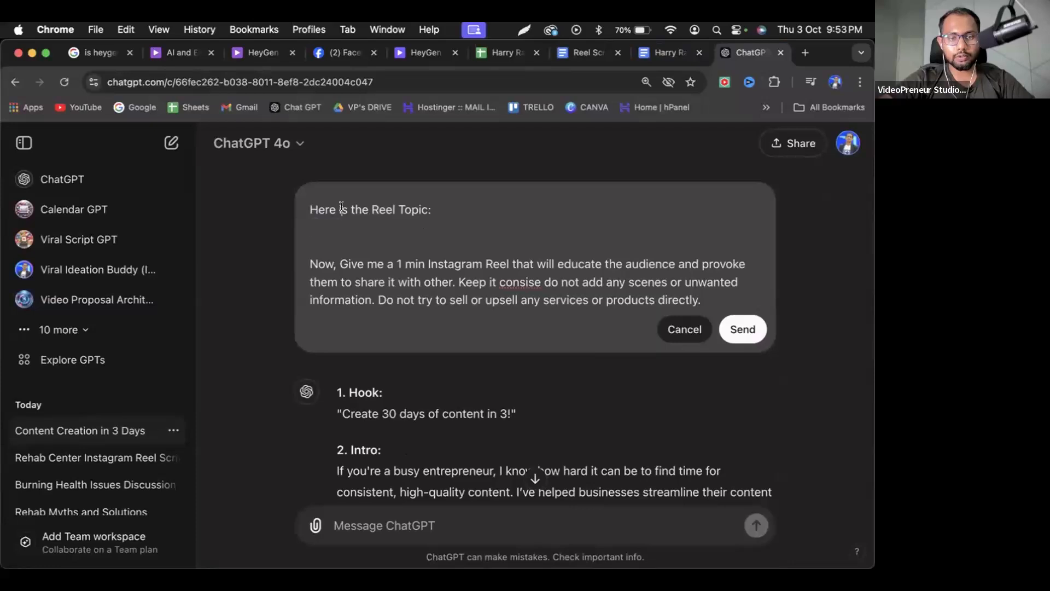
Reword the topic line to "Here are my Reel Topic:", paste the nine copied topics beneath it, and resend the prompt.
left_click_drag(341, 209, 368, 209)
type("are my")
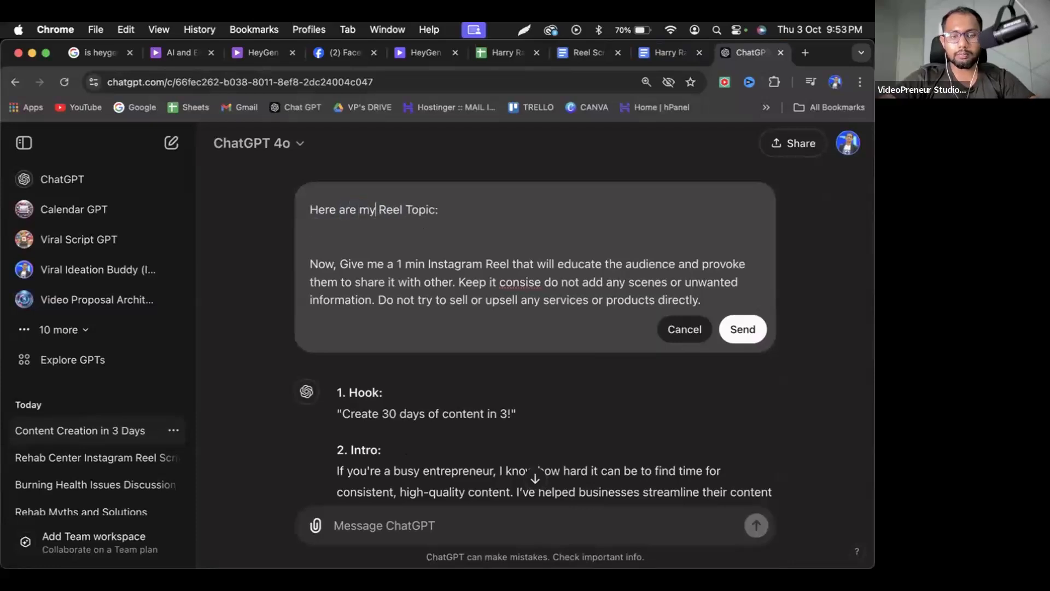
key("Return")
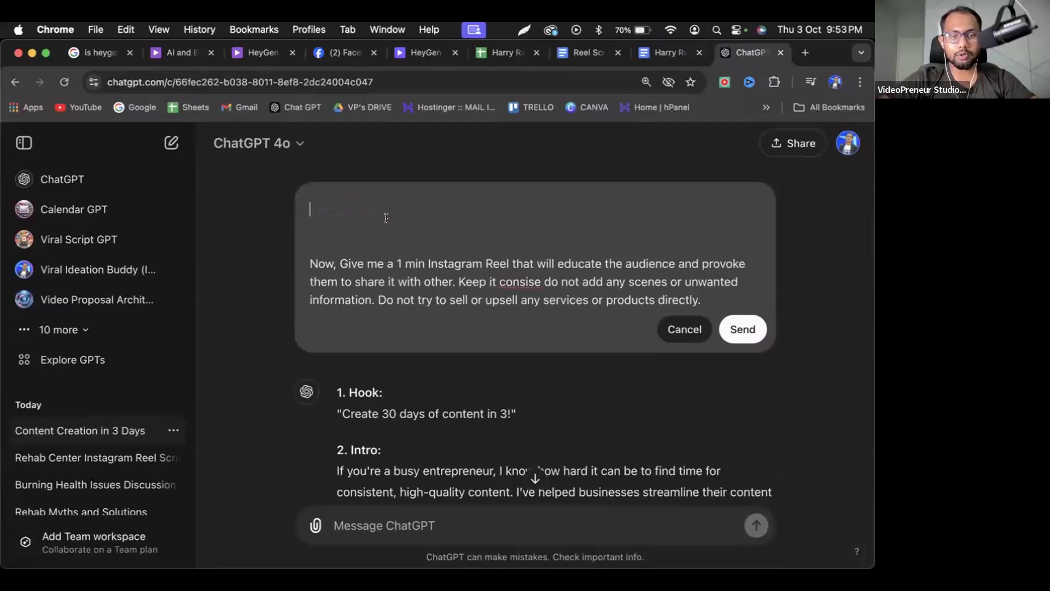
key("super+v")
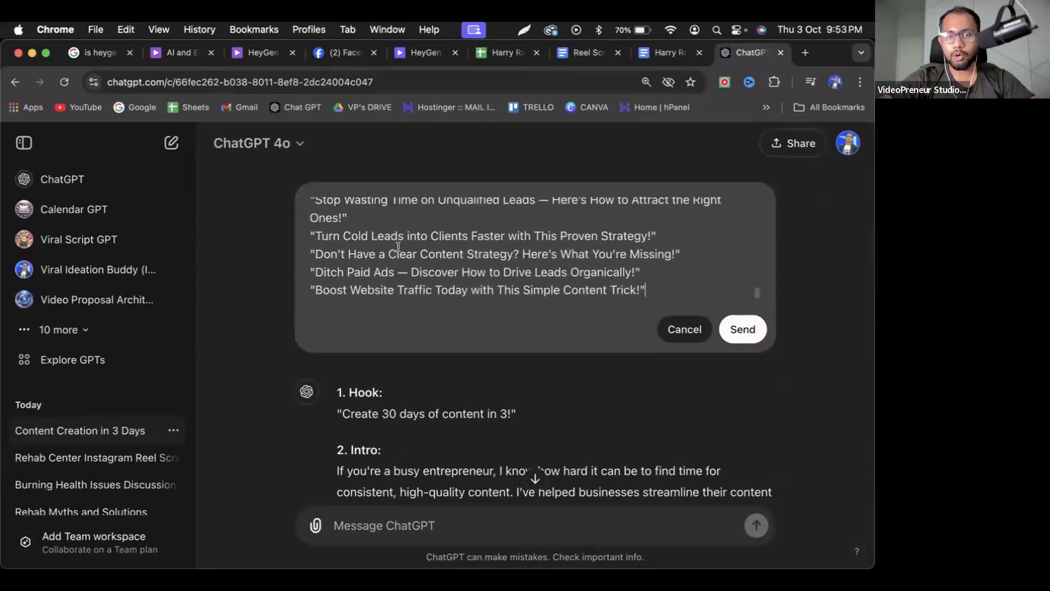
scroll(398, 246, "up", 2)
left_click(737, 328)
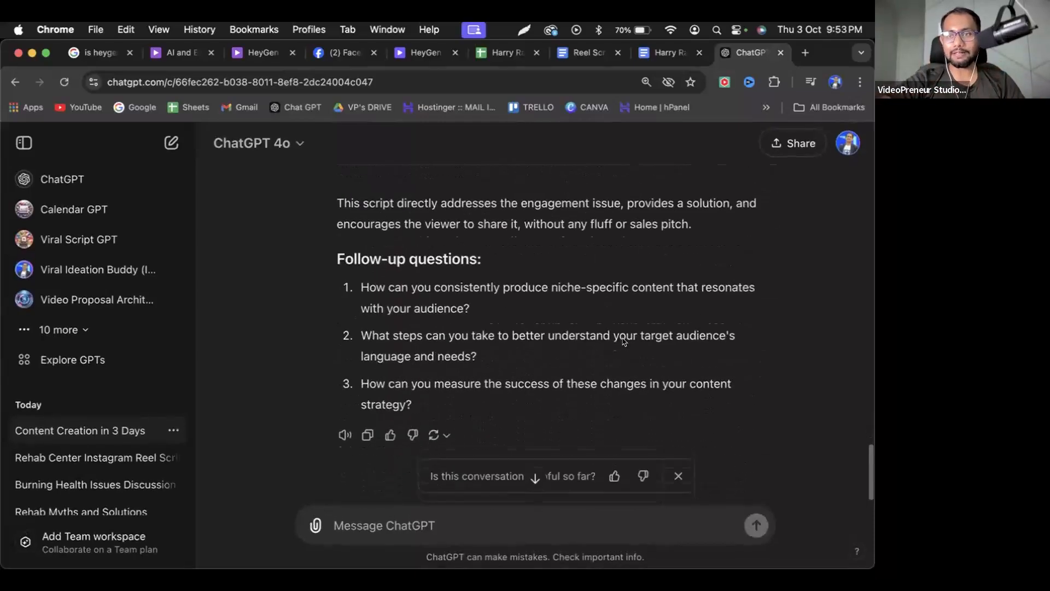
Compare the generated Hook, Intro, Body and CTA script with the list of topics in the submitted prompt.
scroll(624, 342, "up", 10)
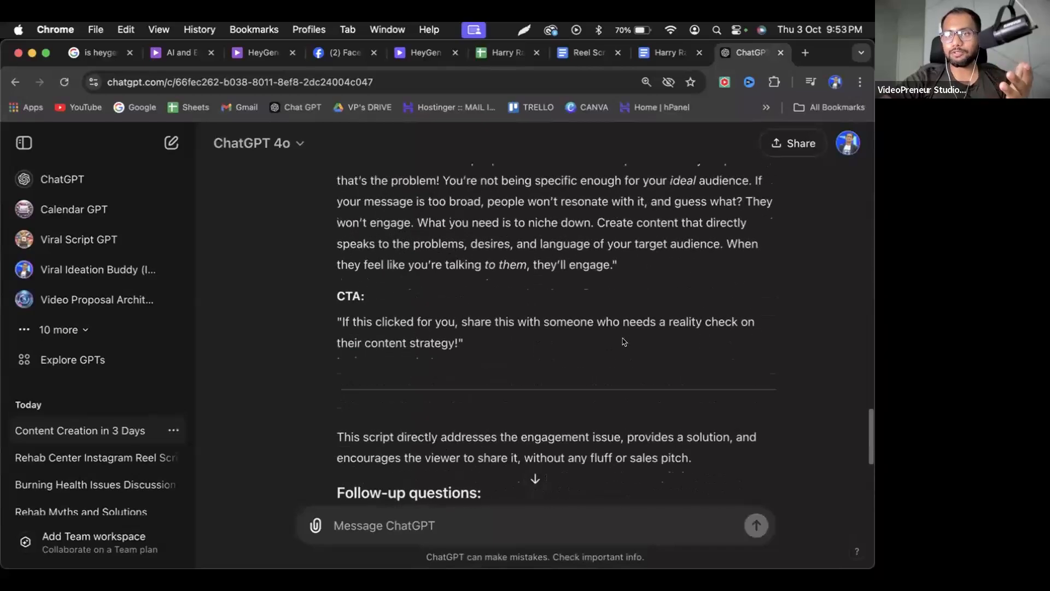
scroll(624, 341, "up", 1)
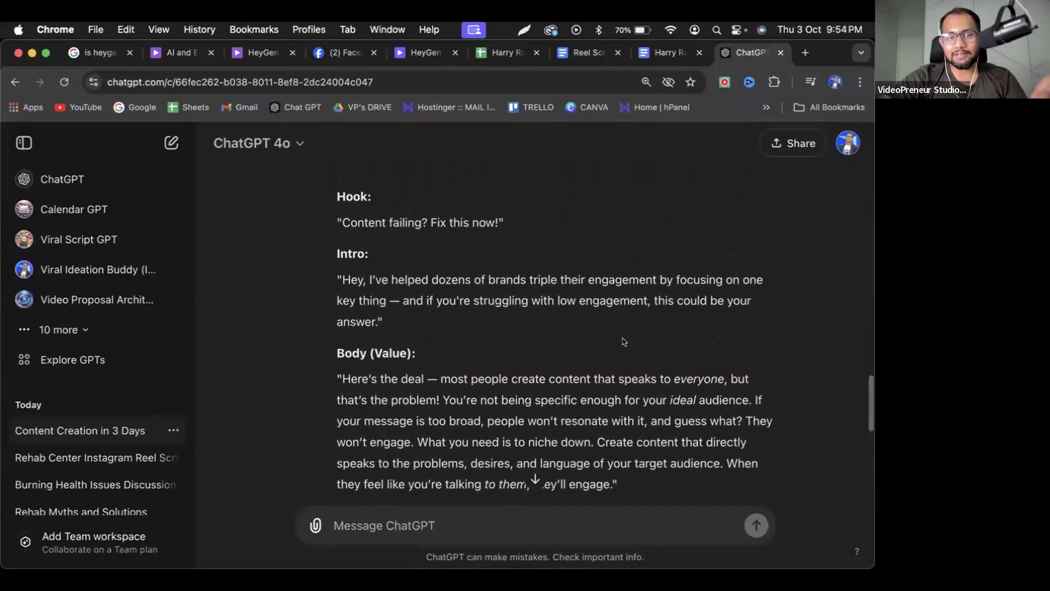
scroll(624, 341, "up", 15)
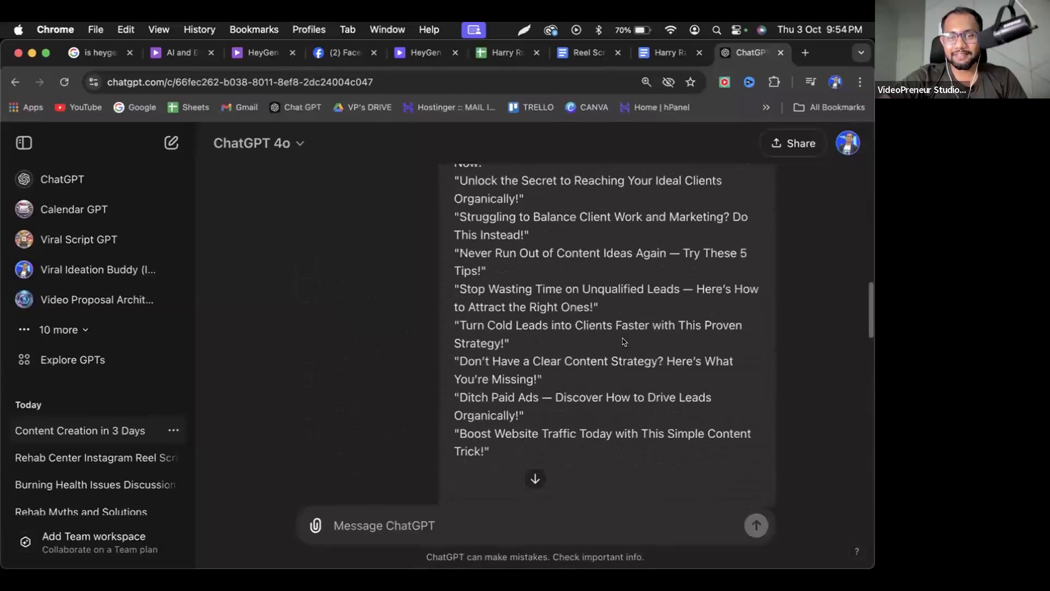
scroll(624, 341, "down", 20)
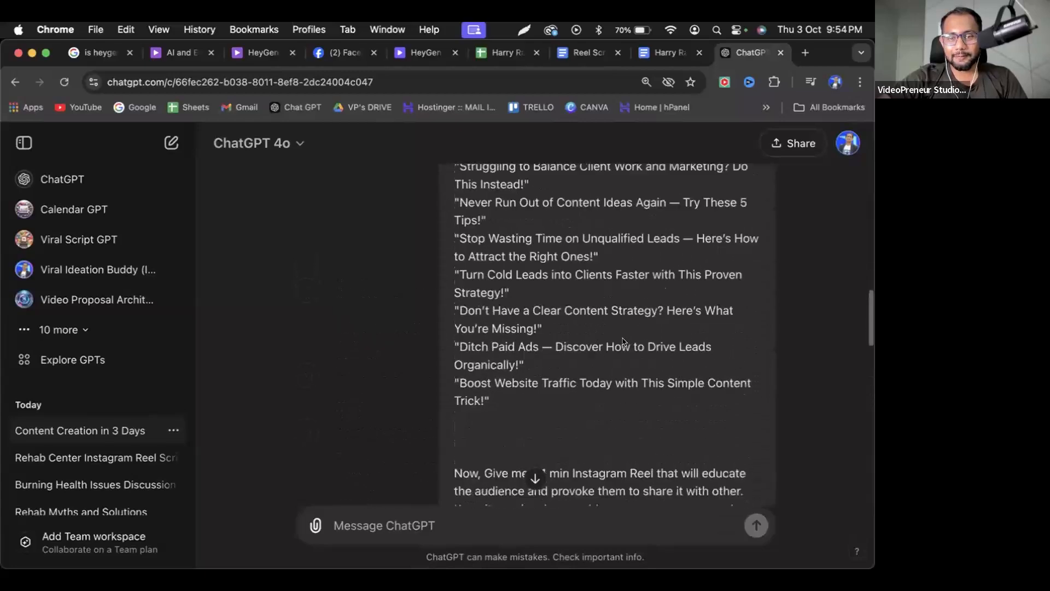
scroll(720, 418, "down", 20)
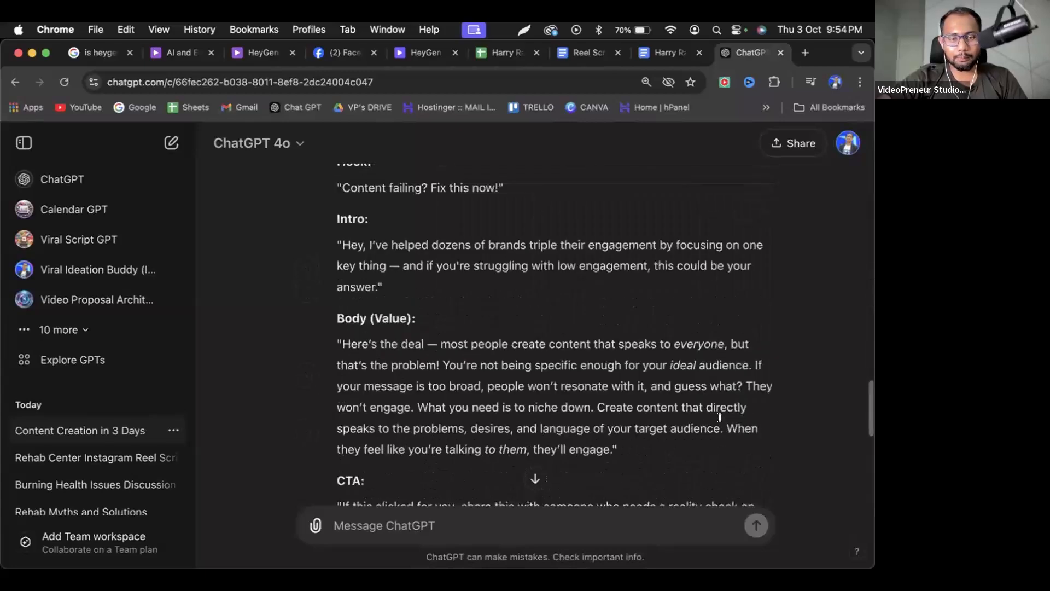
Reopen the prompt for editing and change the topic line to "Here are my Reel Topic. I want one script for each topic =".
scroll(717, 453, "up", 20)
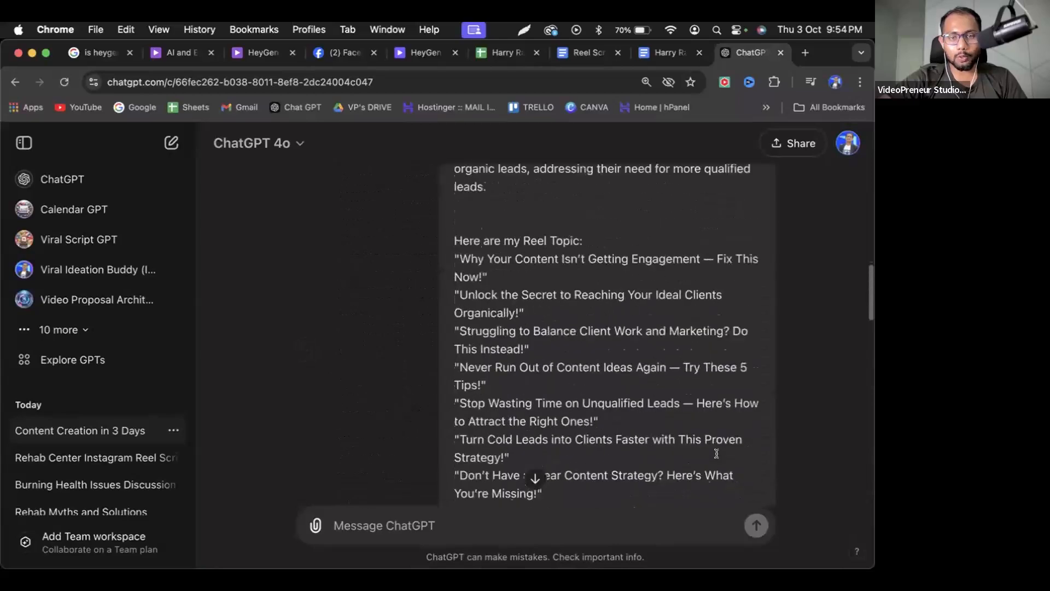
scroll(716, 452, "up", 10)
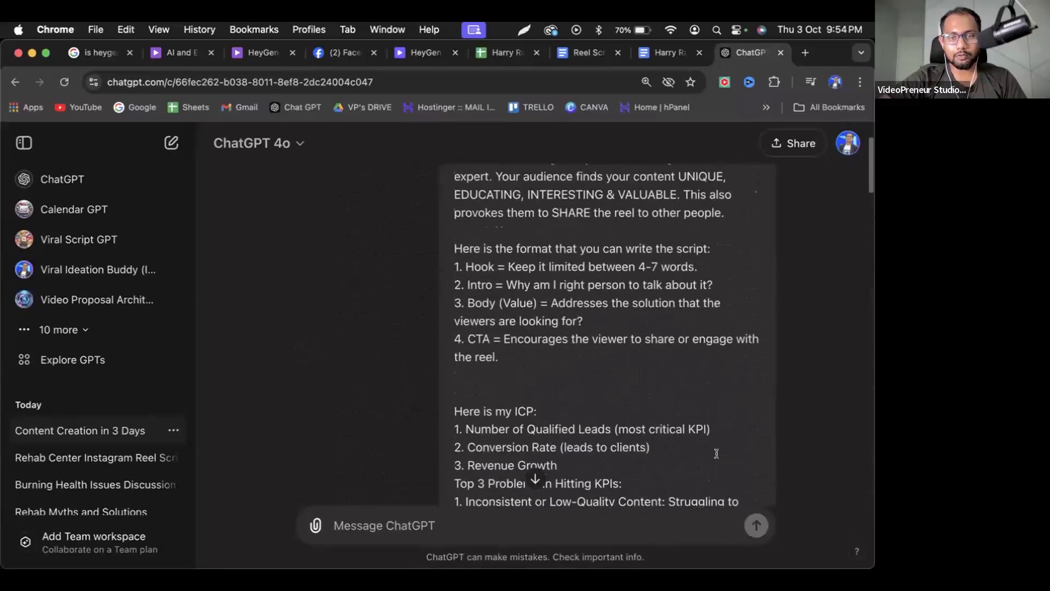
left_click(420, 198)
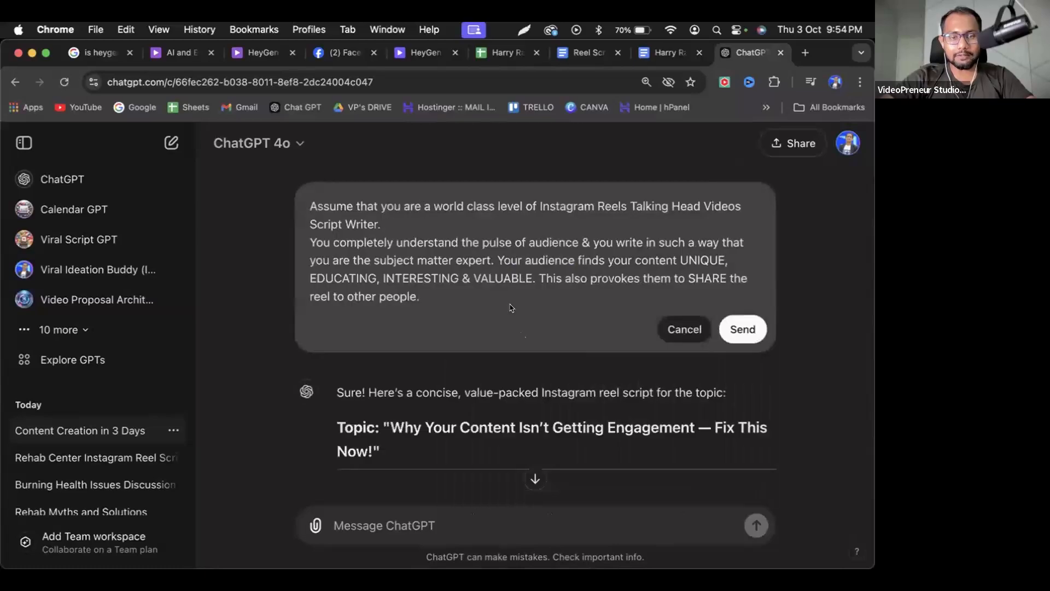
scroll(527, 260, "down", 10)
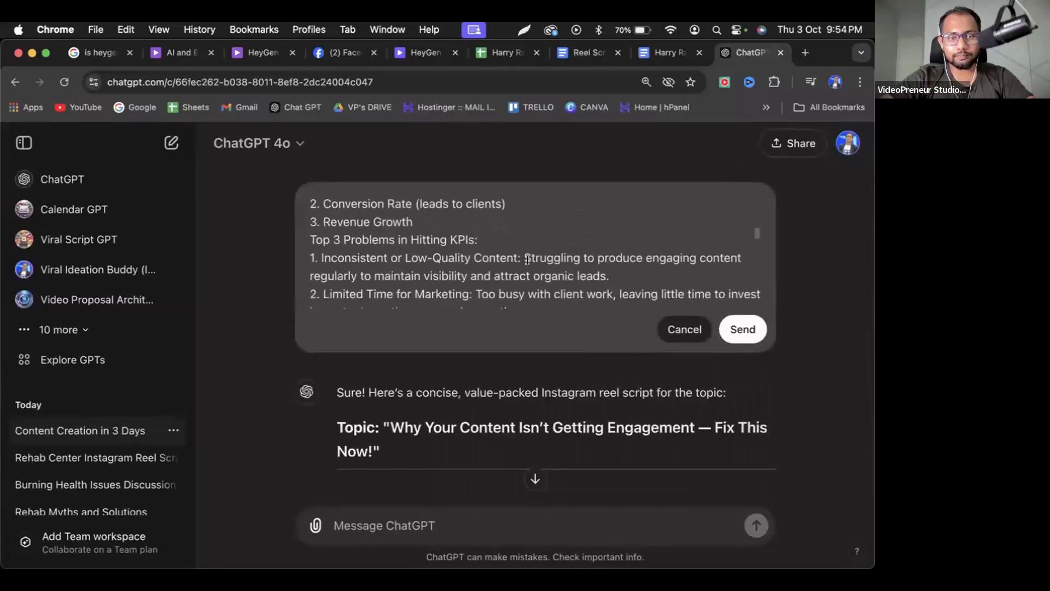
scroll(527, 260, "down", 10)
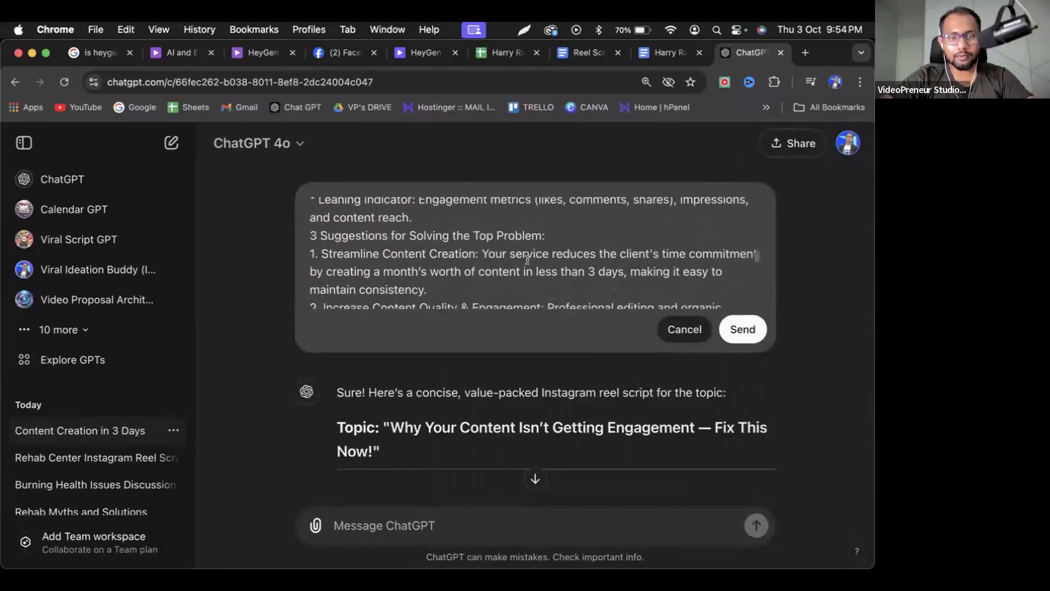
scroll(528, 260, "down", 2)
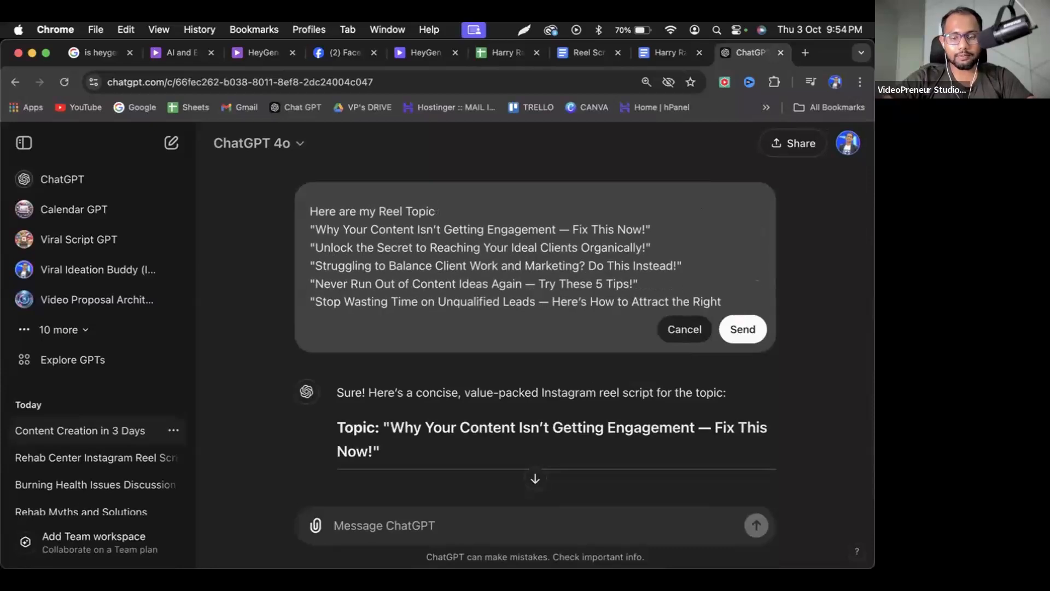
type("I want")
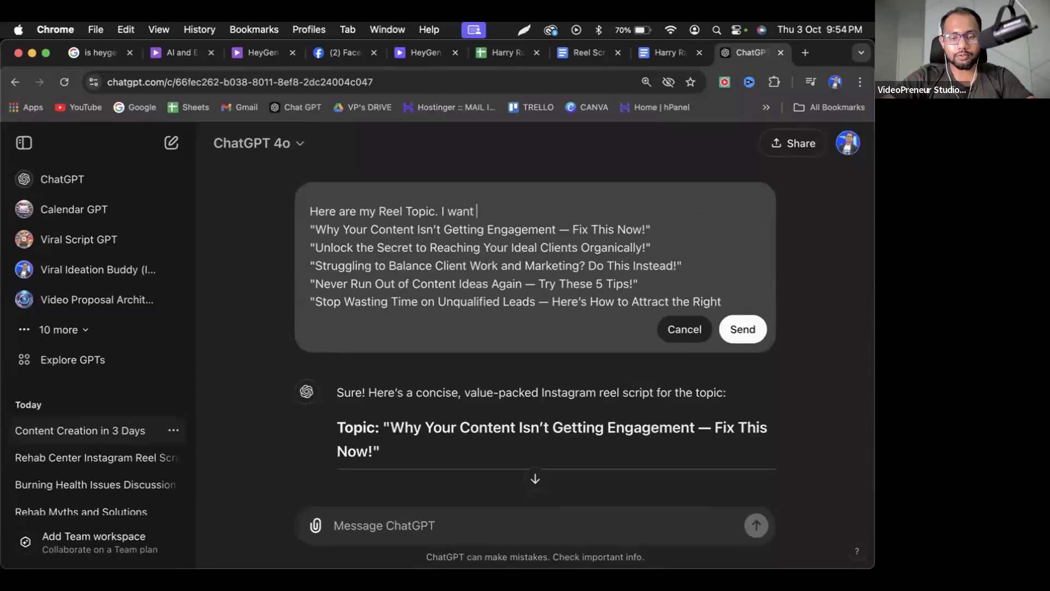
type(" one script")
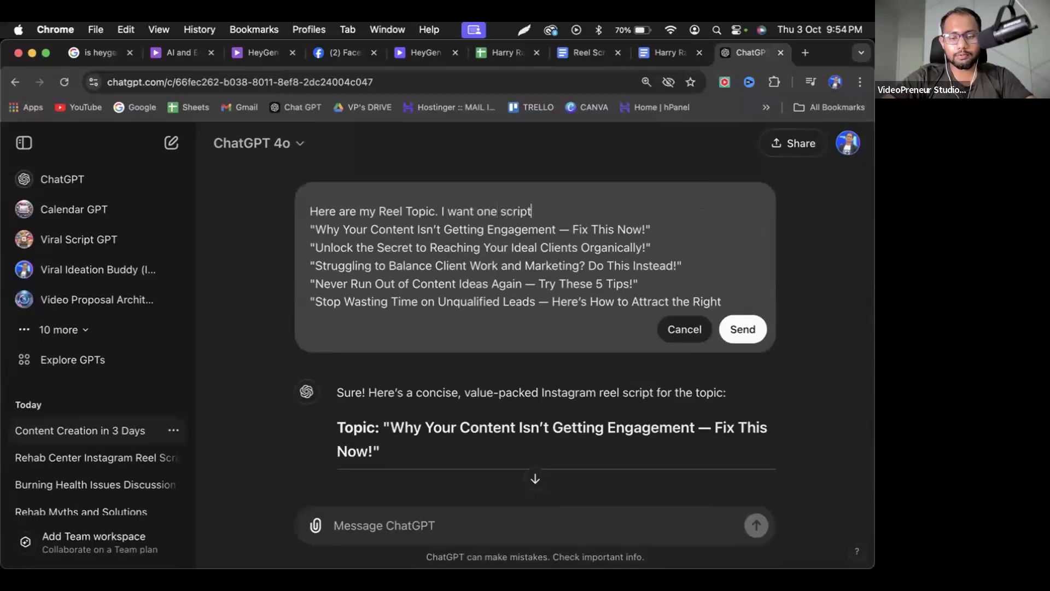
type(" for each topic =")
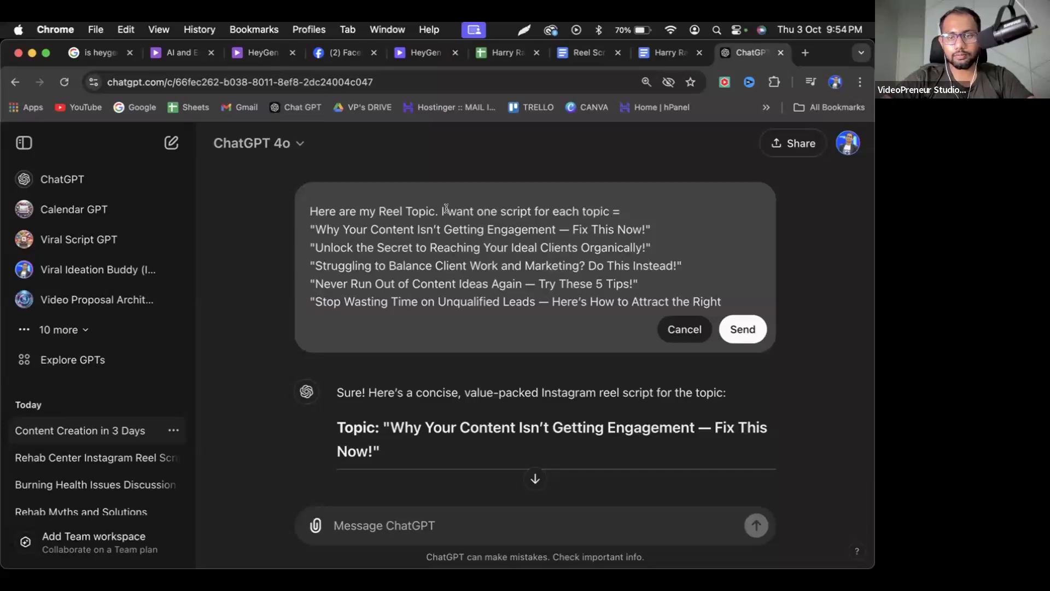
Separate the topics in the prompt with blank lines, from "Why Your Content Isn't Getting Engagement" to "Boost Website Traffic Today", and resend it.
scroll(628, 219, "down", 1)
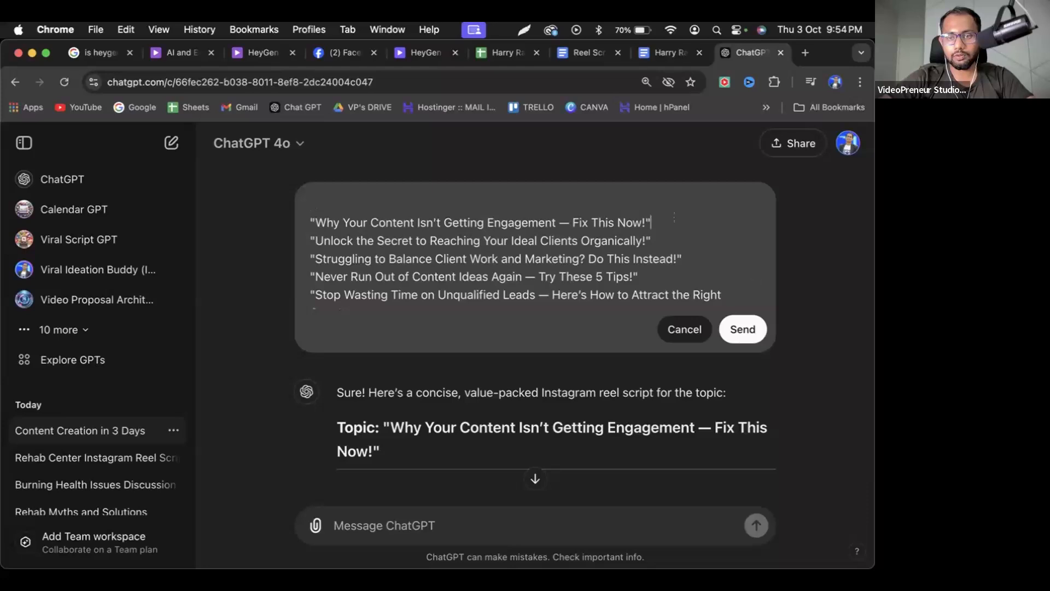
scroll(667, 225, "down", 1)
scroll(664, 225, "down", 1)
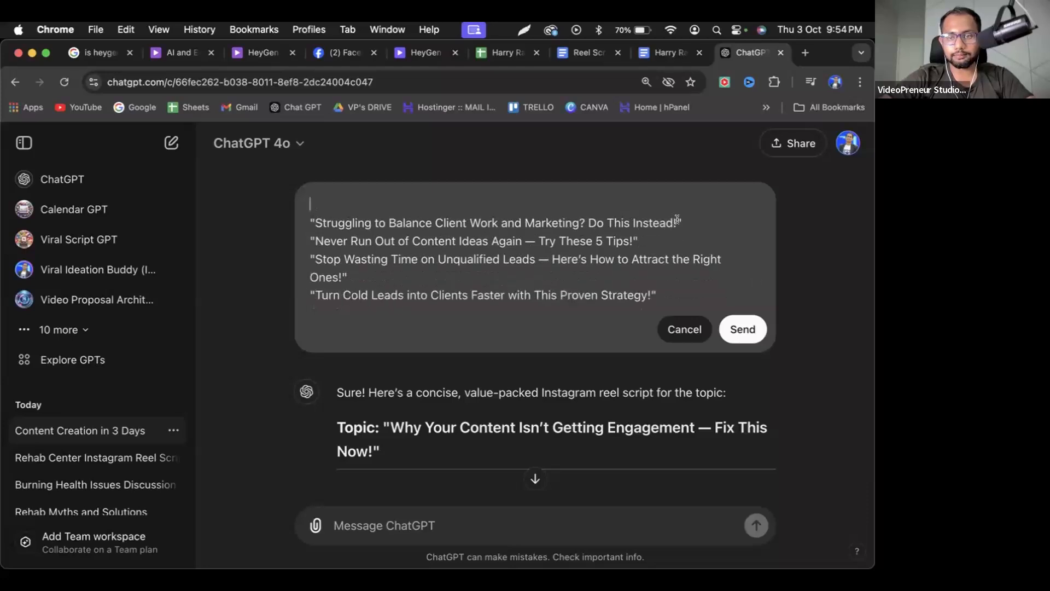
scroll(677, 219, "down", 1)
scroll(673, 217, "down", 1)
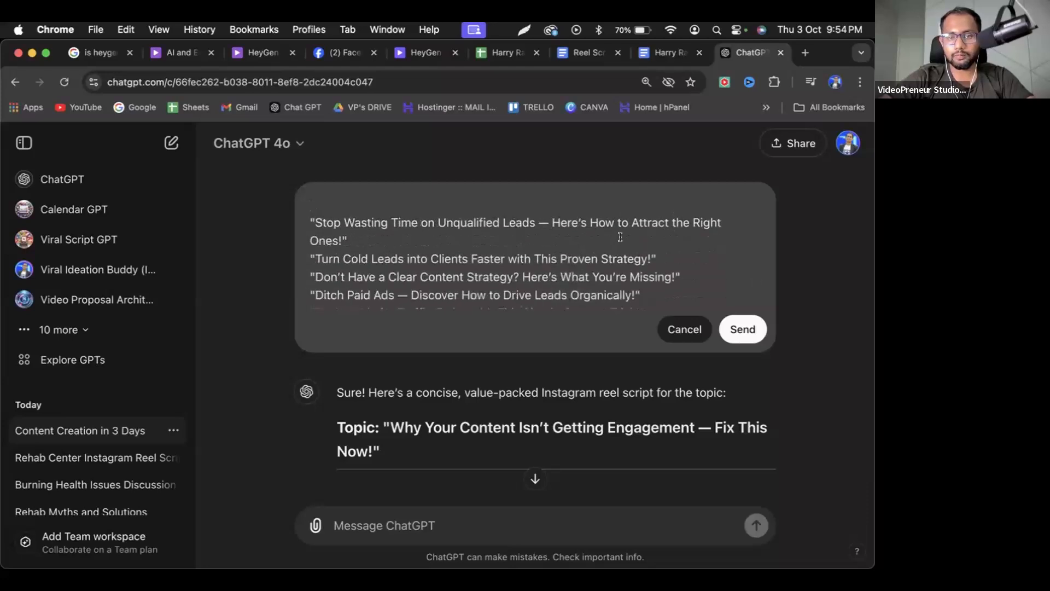
scroll(620, 237, "down", 2)
scroll(673, 225, "down", 1)
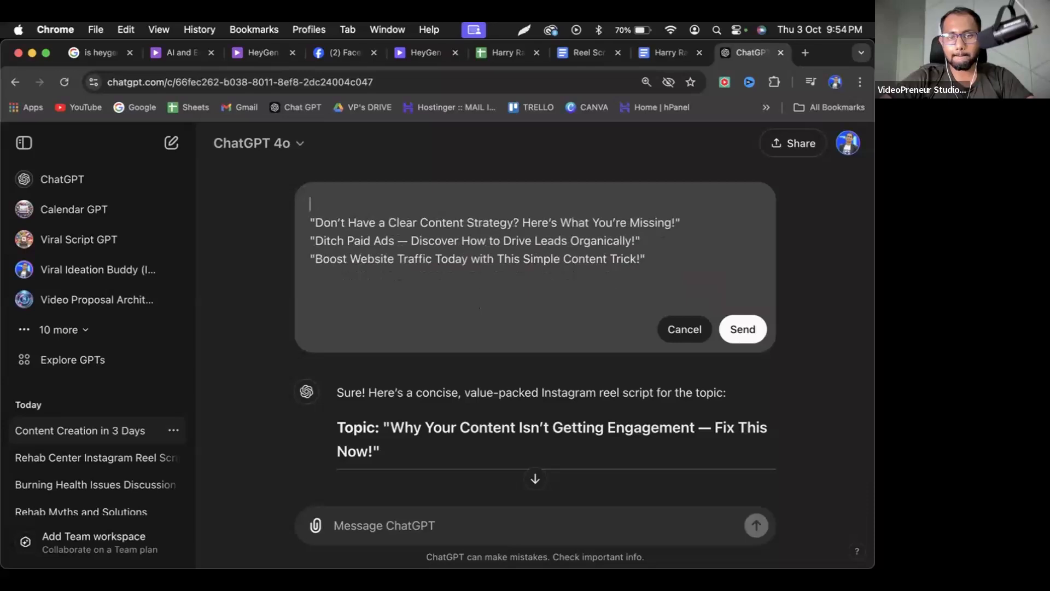
scroll(682, 218, "down", 1)
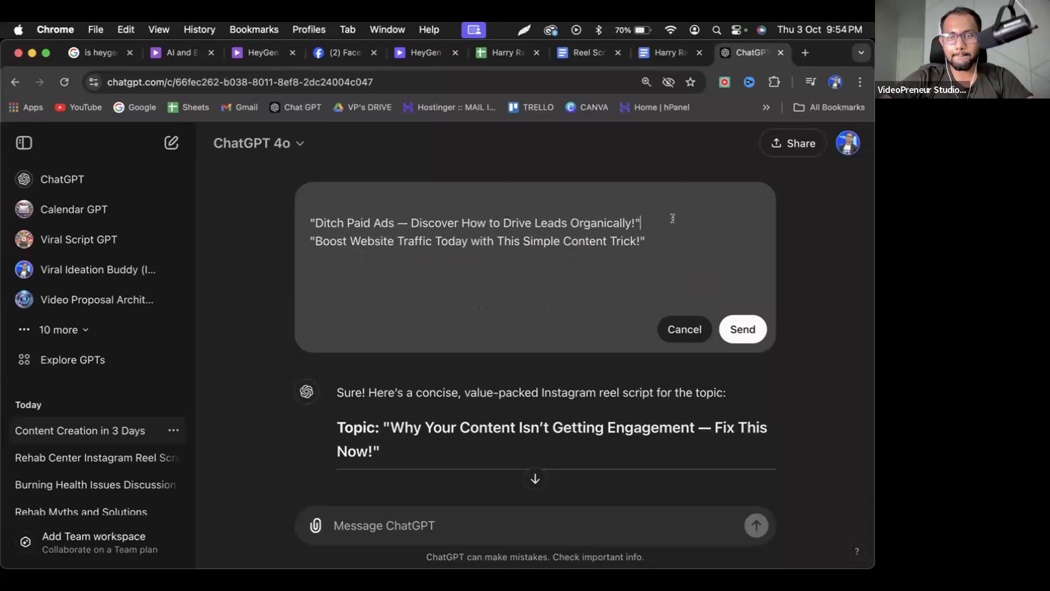
scroll(668, 233, "down", 1)
left_click(743, 329)
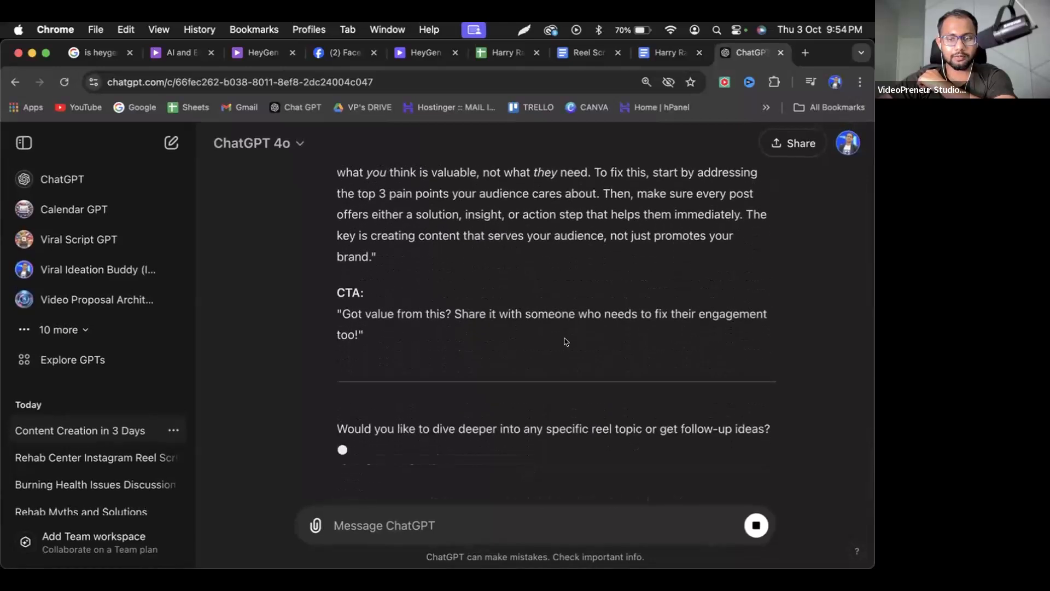
Review the regenerated reply and check it against the one-script-per-topic instruction and topic list in the revised prompt.
scroll(566, 342, "up", 5)
scroll(566, 342, "up", 10)
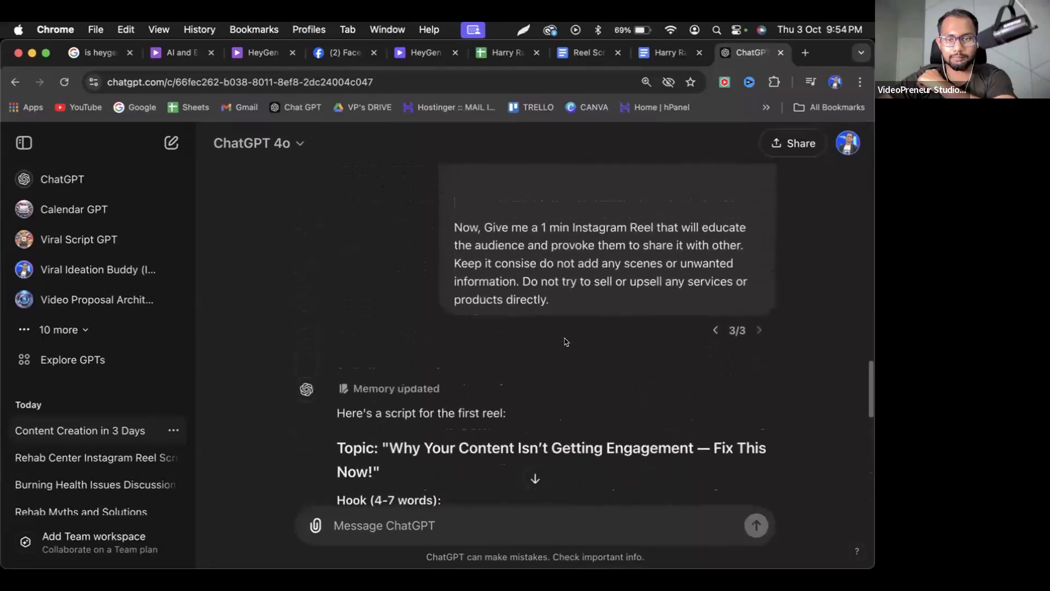
scroll(566, 342, "up", 5)
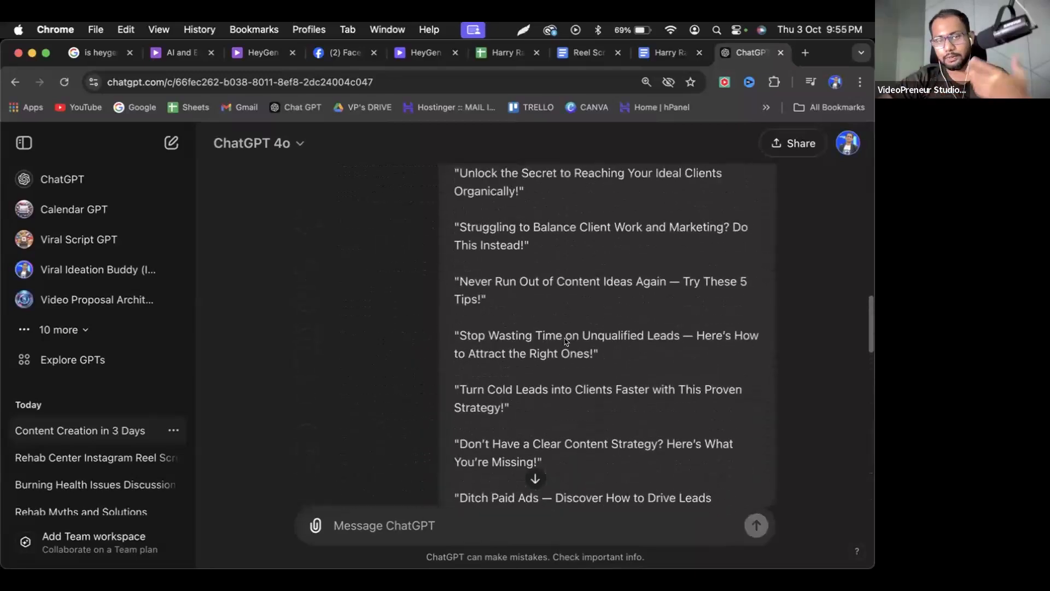
scroll(564, 337, "up", 1)
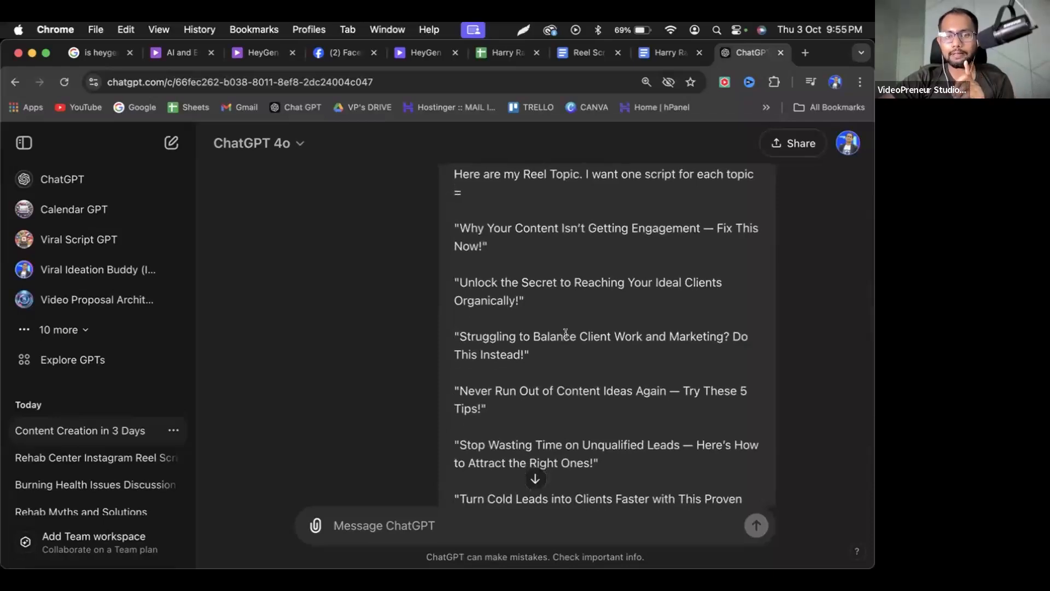
Review the Reel Script Template document from the filled-in TOPIC 1.1 table through the empty TOPIC 10 table.
scroll(566, 333, "up", 2)
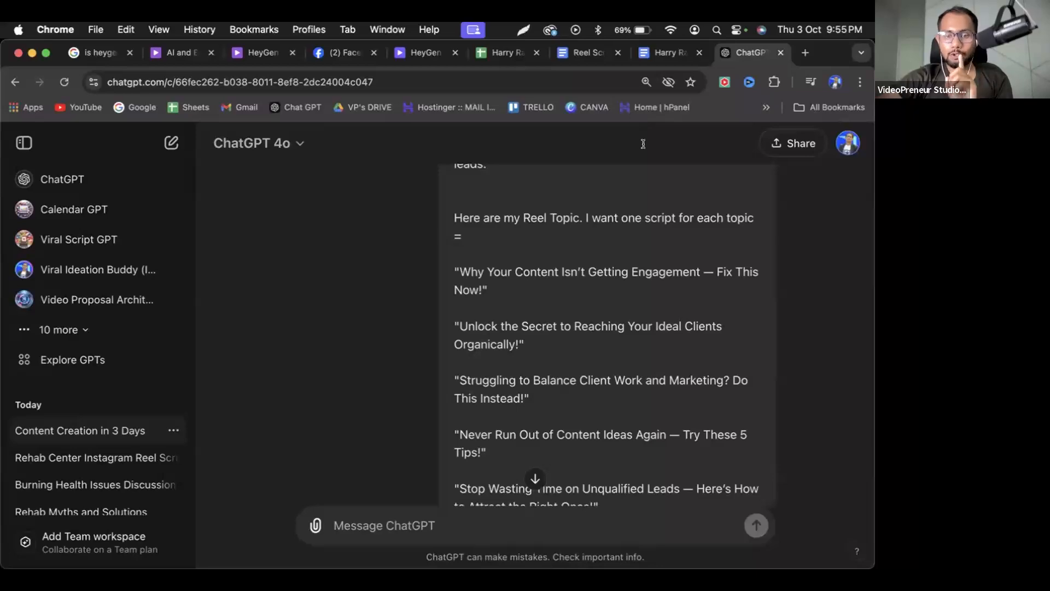
left_click(591, 53)
left_click(653, 53)
scroll(444, 297, "down", 10)
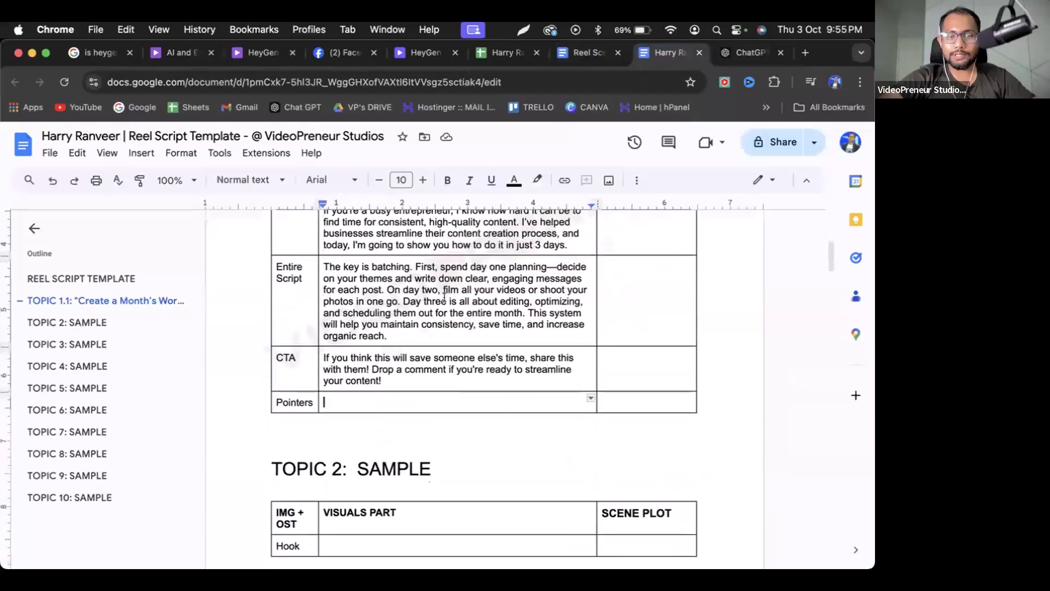
scroll(444, 297, "down", 9)
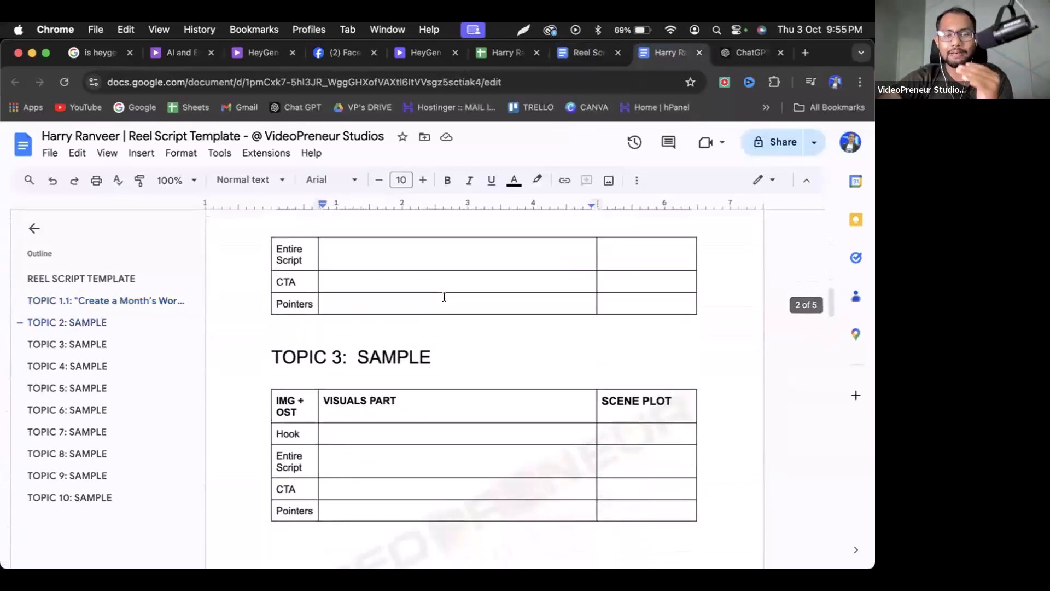
scroll(444, 297, "down", 9)
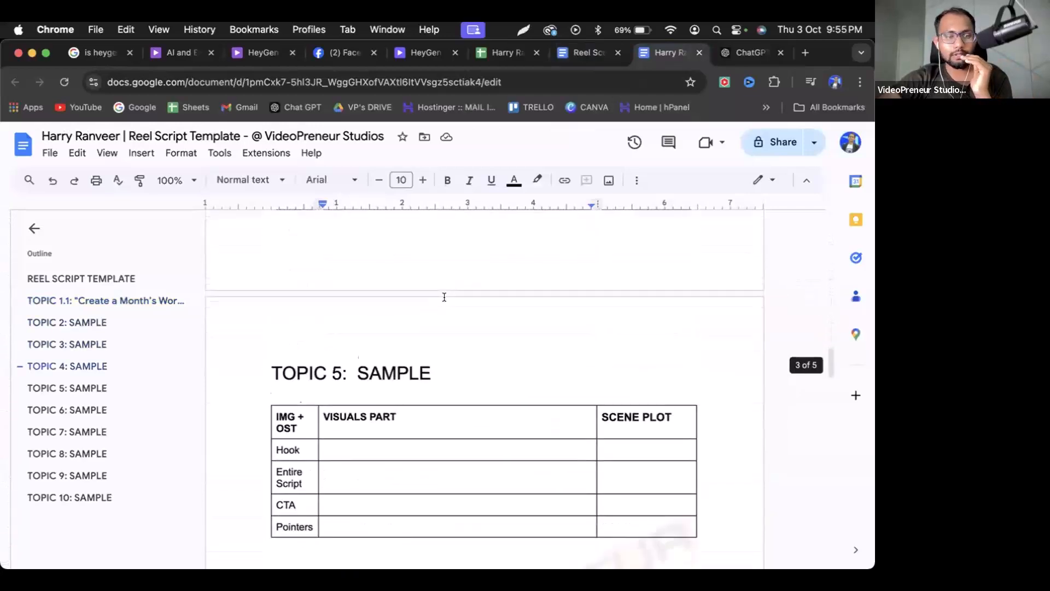
scroll(444, 297, "down", 15)
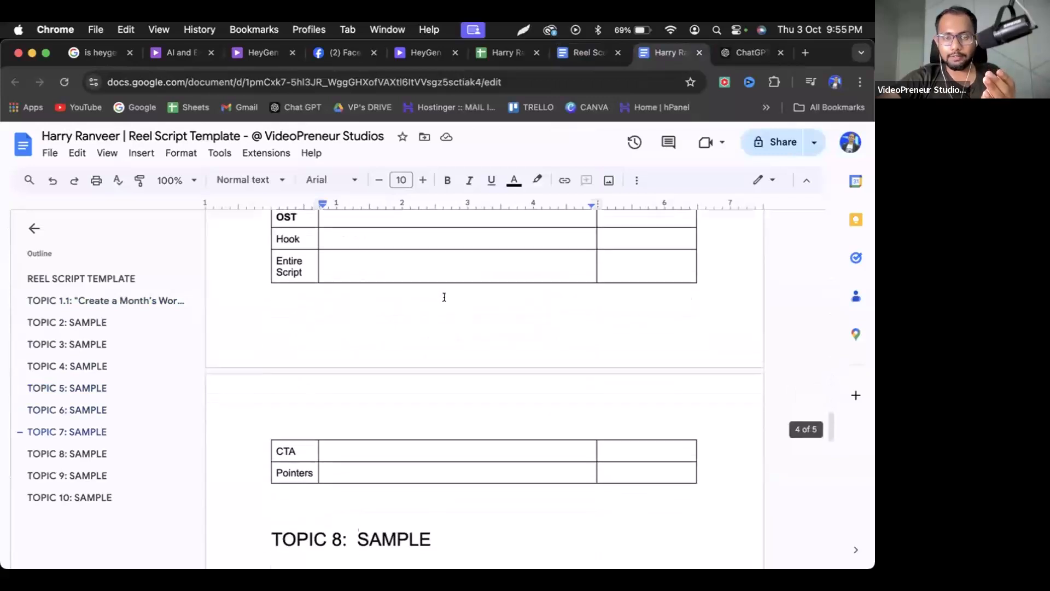
scroll(444, 297, "down", 10)
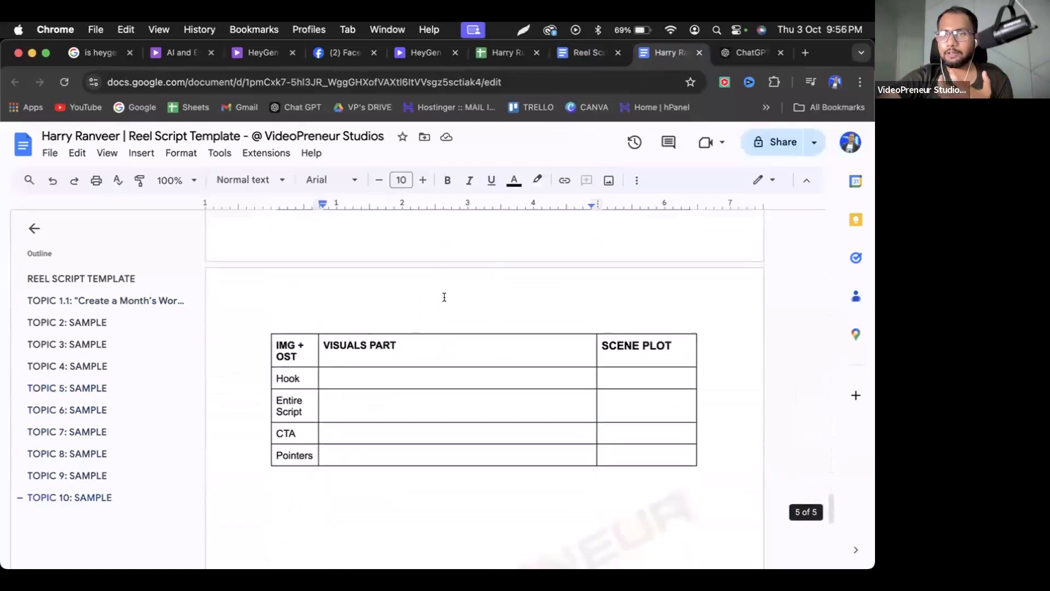
scroll(446, 302, "up", 20)
scroll(448, 307, "up", 15)
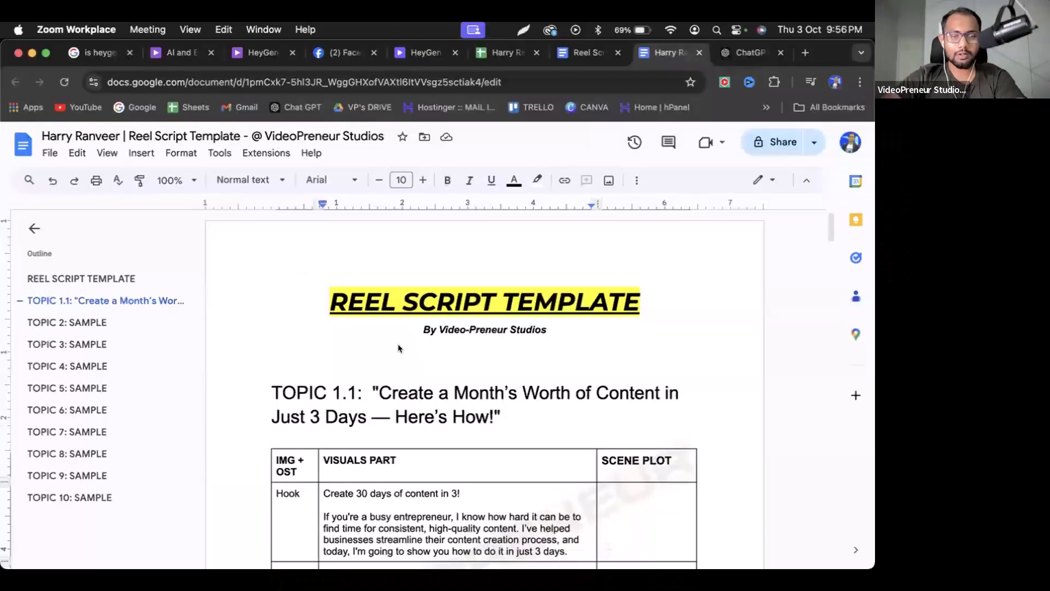
left_click(396, 344)
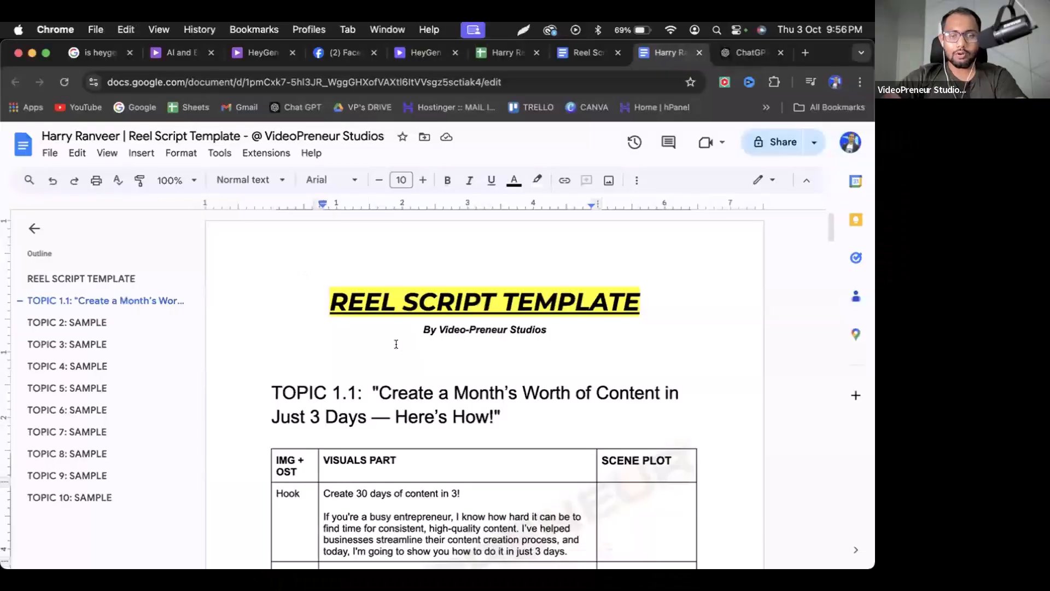
Switch to the MindNode mind map and collapse the four sub-branches of "3. Get your Social Content Video Ready".
key("ctrl+Left")
key("ctrl+Left")
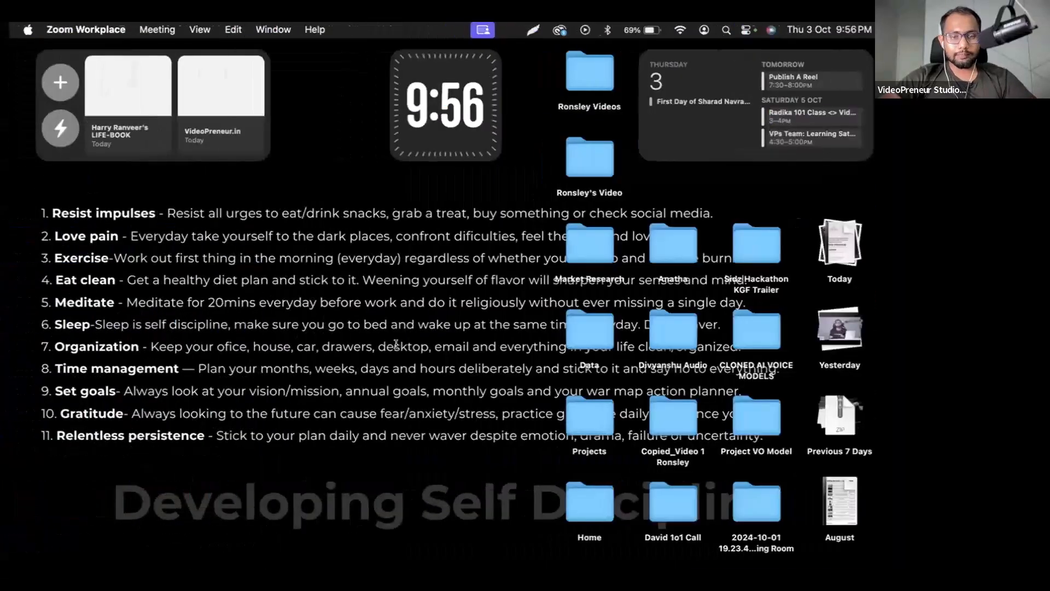
key("ctrl+Right")
key("ctrl+Right")
key("ctrl+Right")
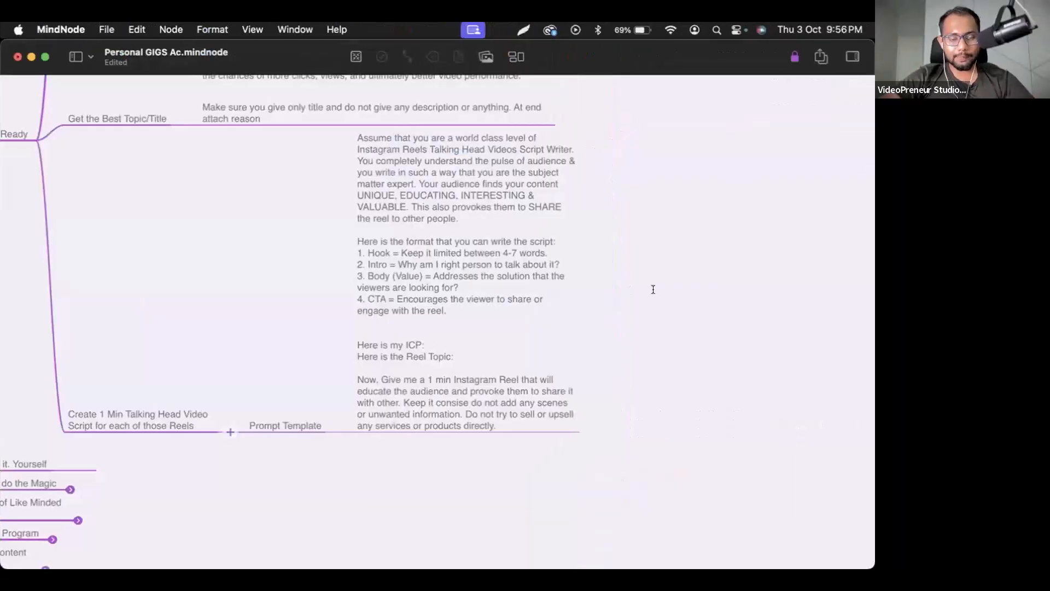
scroll(653, 289, "left", 3)
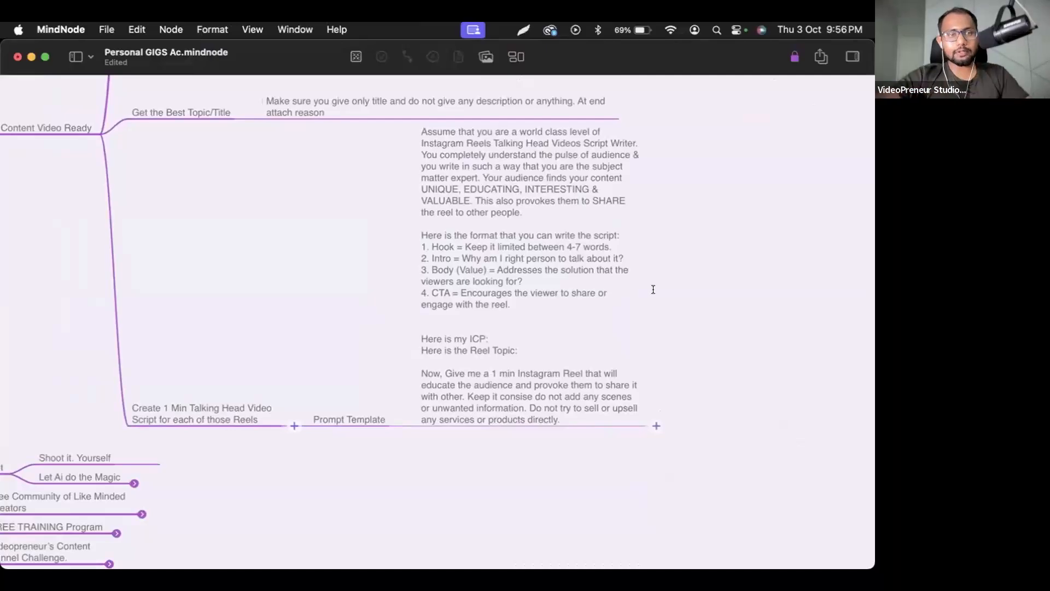
scroll(211, 290, "left", 3)
left_click_drag(276, 454, 260, 323)
left_click(432, 57)
left_click(434, 204)
scroll(432, 204, "left", 5)
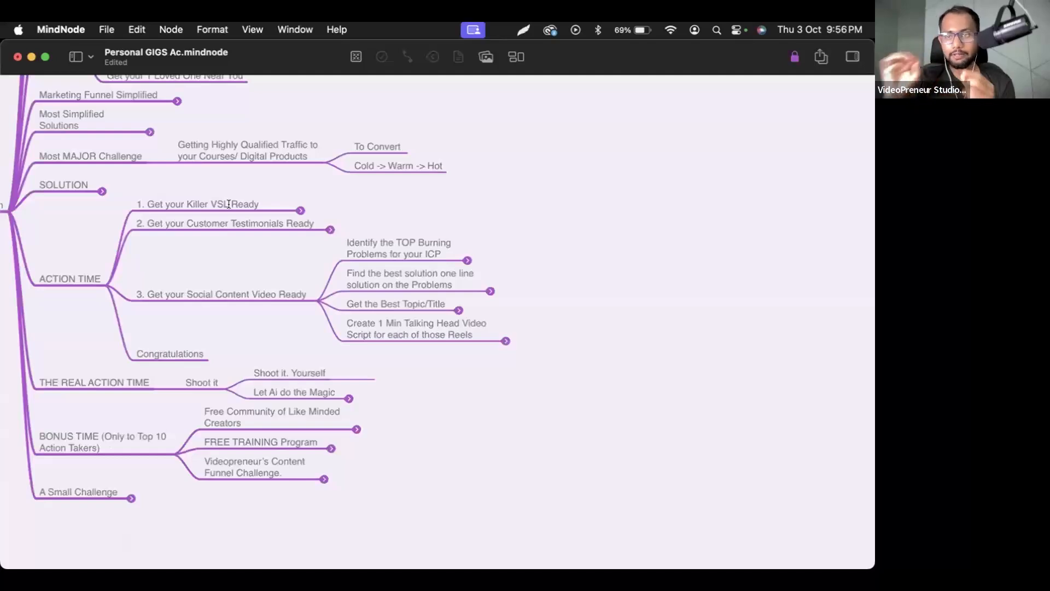
Collapse the whole "3. Get your Social Content Video Ready" branch under ACTION TIME.
left_click(239, 222)
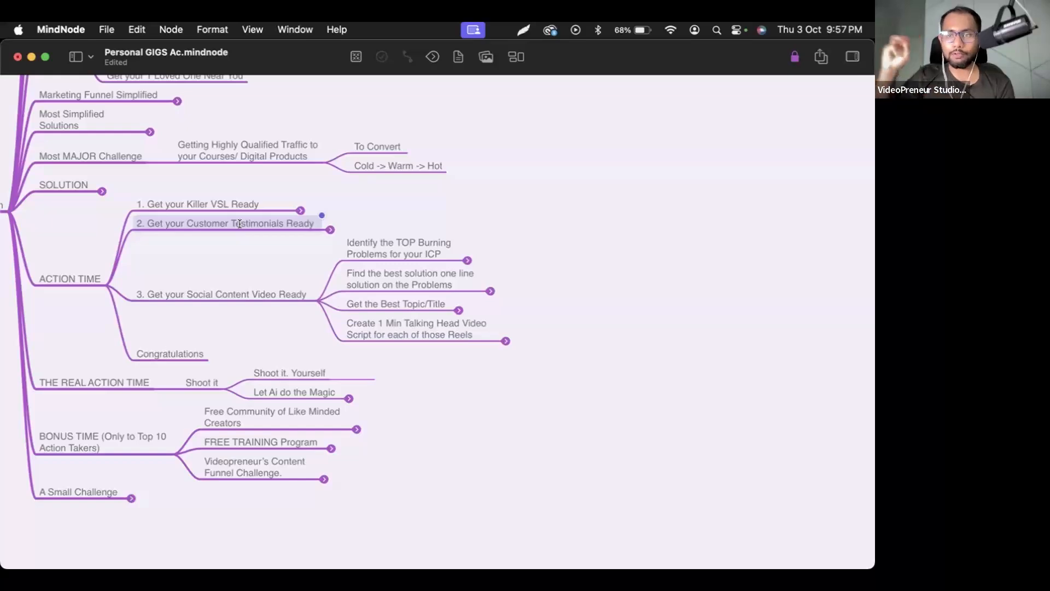
left_click(246, 242)
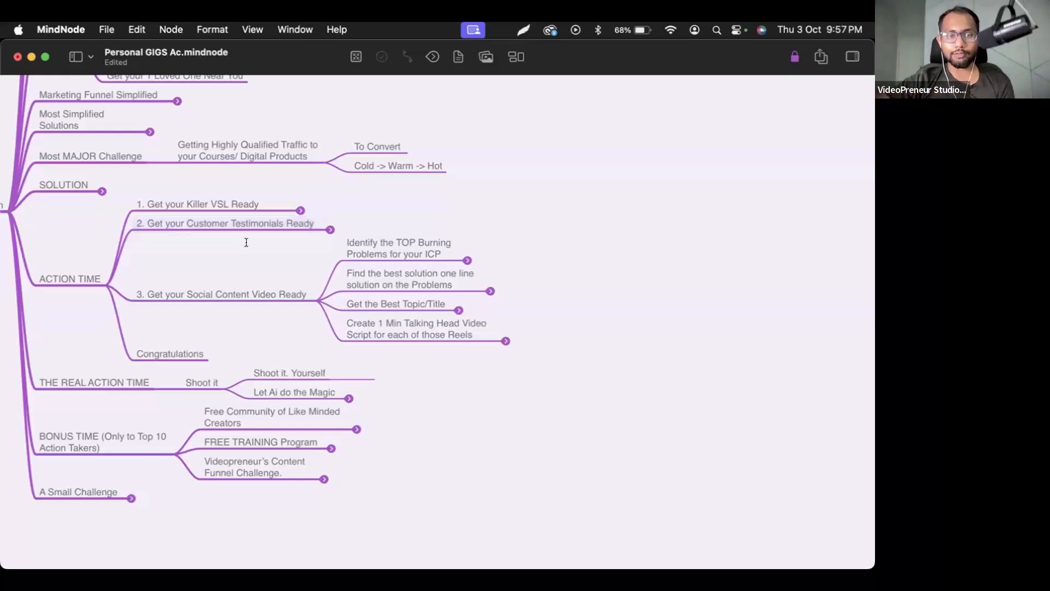
left_click(250, 305)
left_click(433, 56)
left_click(491, 234)
scroll(493, 236, "left", 5)
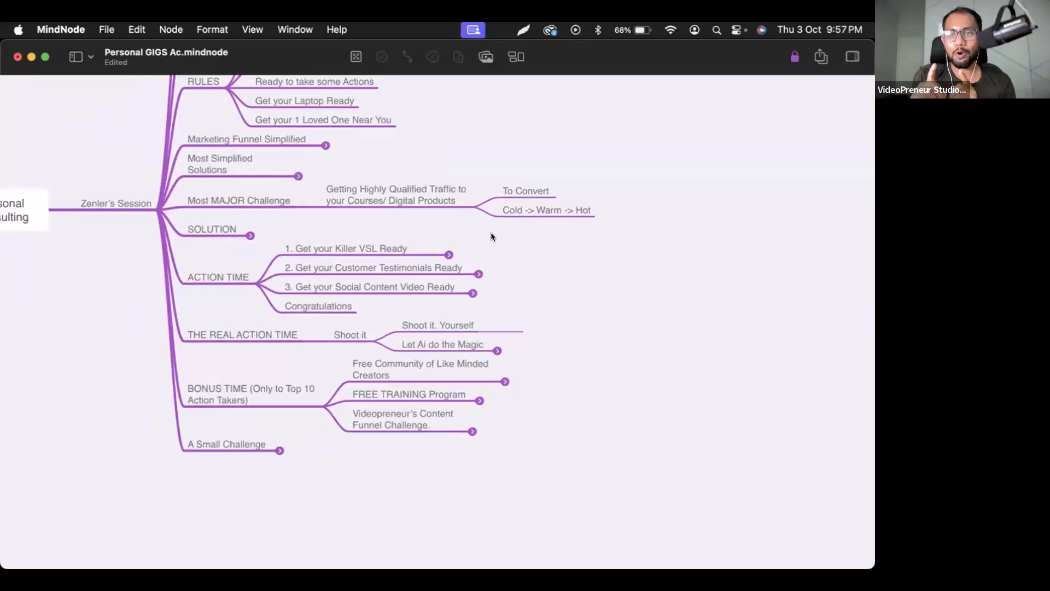
Under THE REAL ACTION TIME, keep only the "Shoot it" node expanded to and collapse its child topics.
left_click(243, 334)
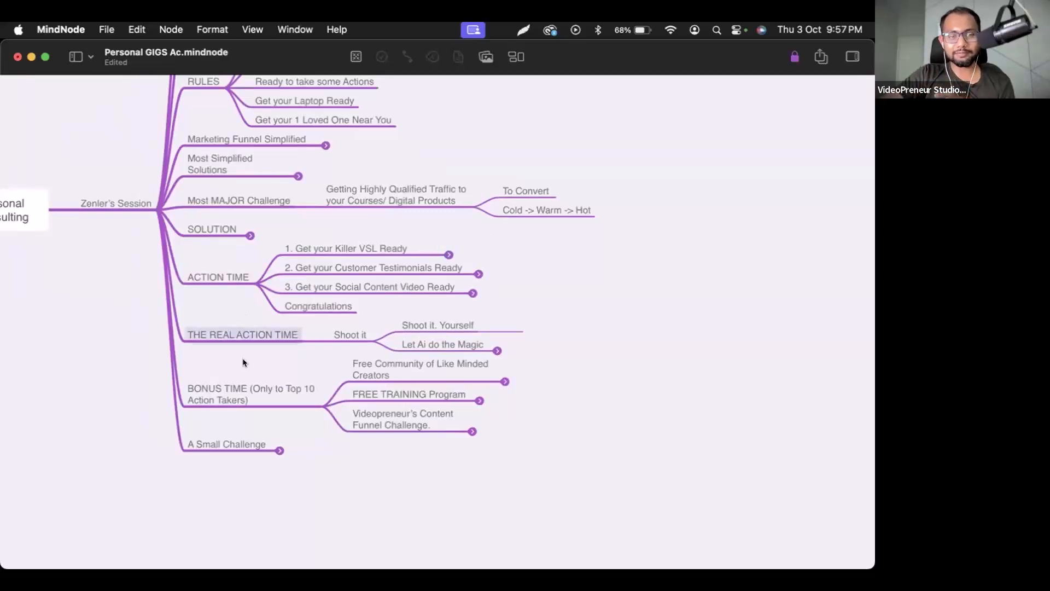
left_click(430, 56)
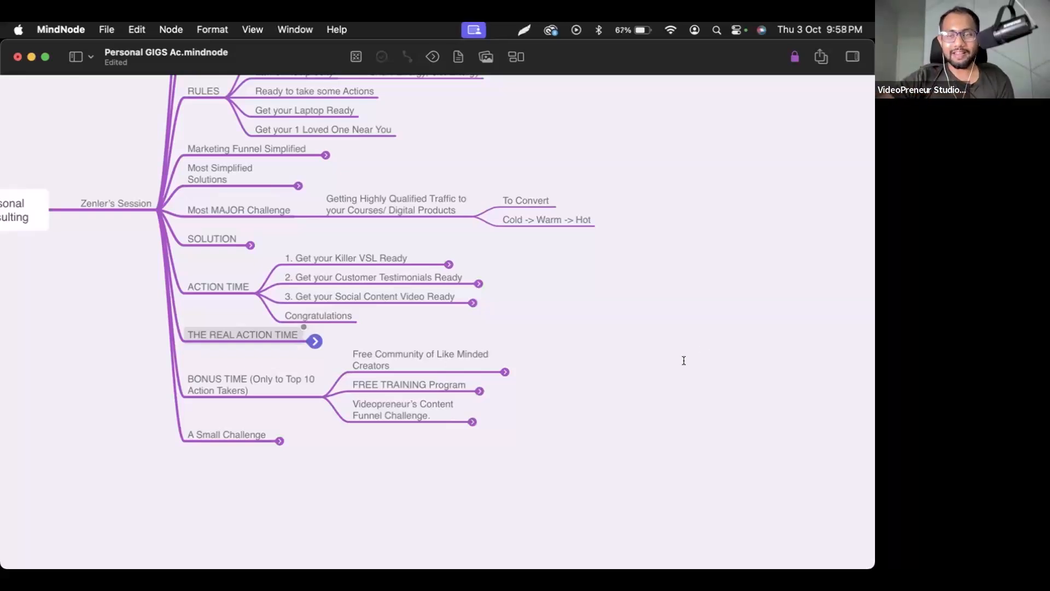
left_click(406, 326)
scroll(312, 340, "up", 5)
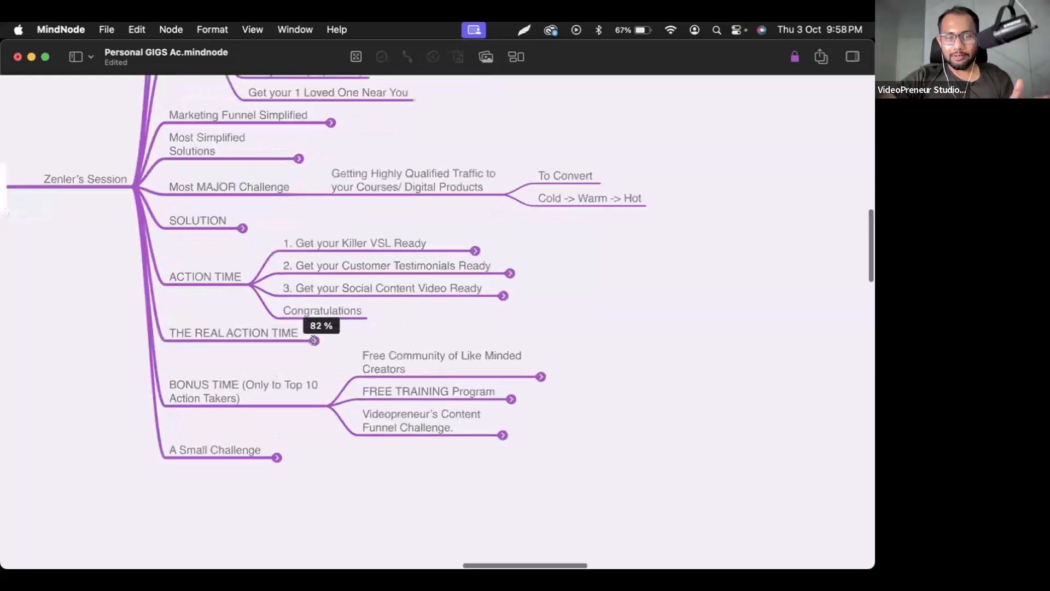
left_click(312, 341)
left_click(354, 327)
left_click(433, 56)
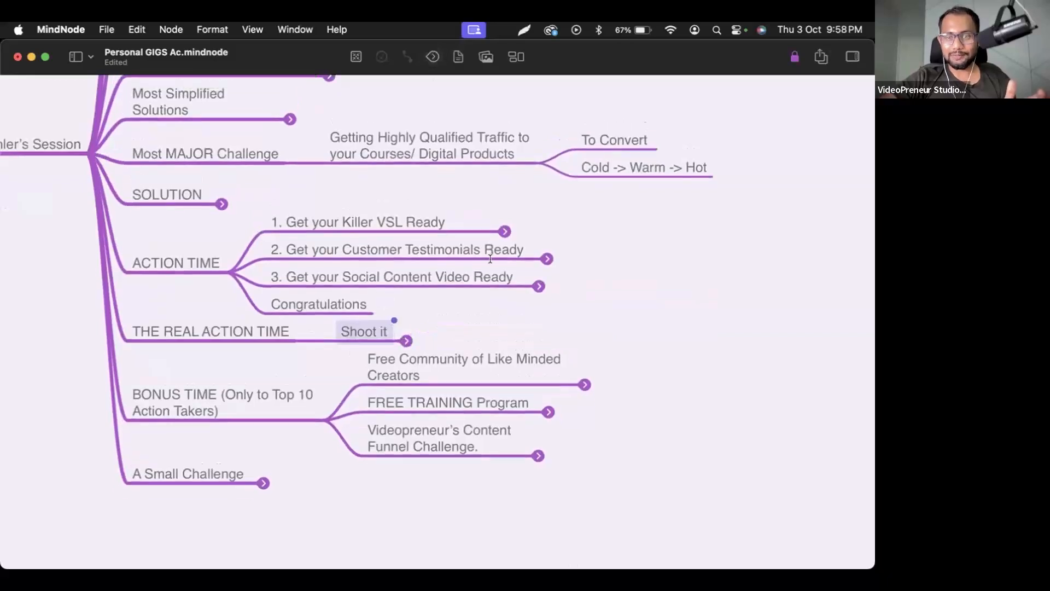
left_click(521, 311)
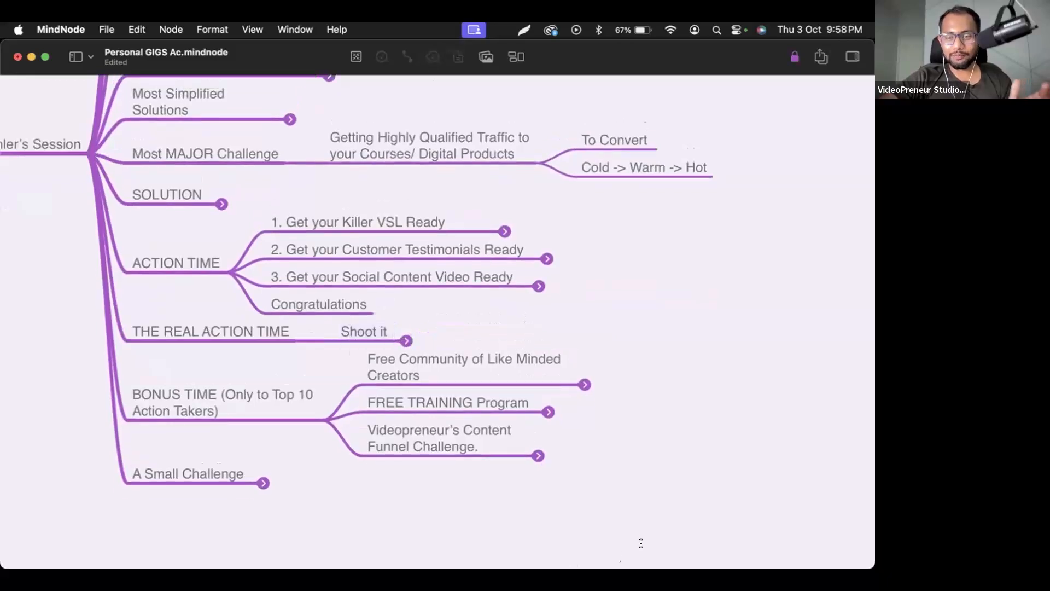
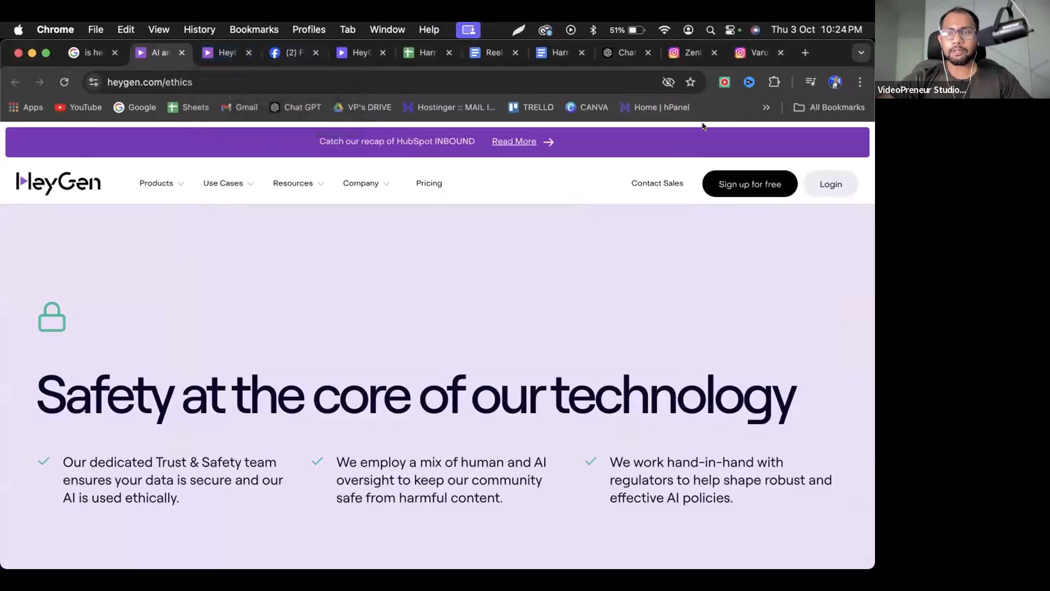
Switch to the MindNode mind map and select the full HeyGen referral link text in the App Name branch.
key("ctrl+Right")
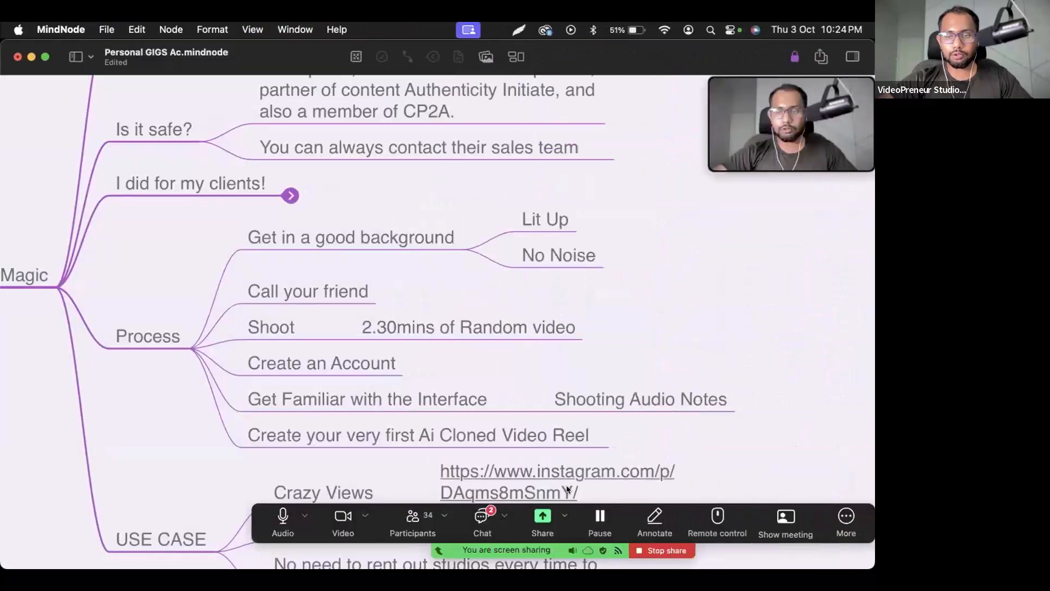
scroll(506, 253, "up", 3)
scroll(506, 253, "up", 3)
left_click(583, 160)
left_click(583, 160)
key("super+a")
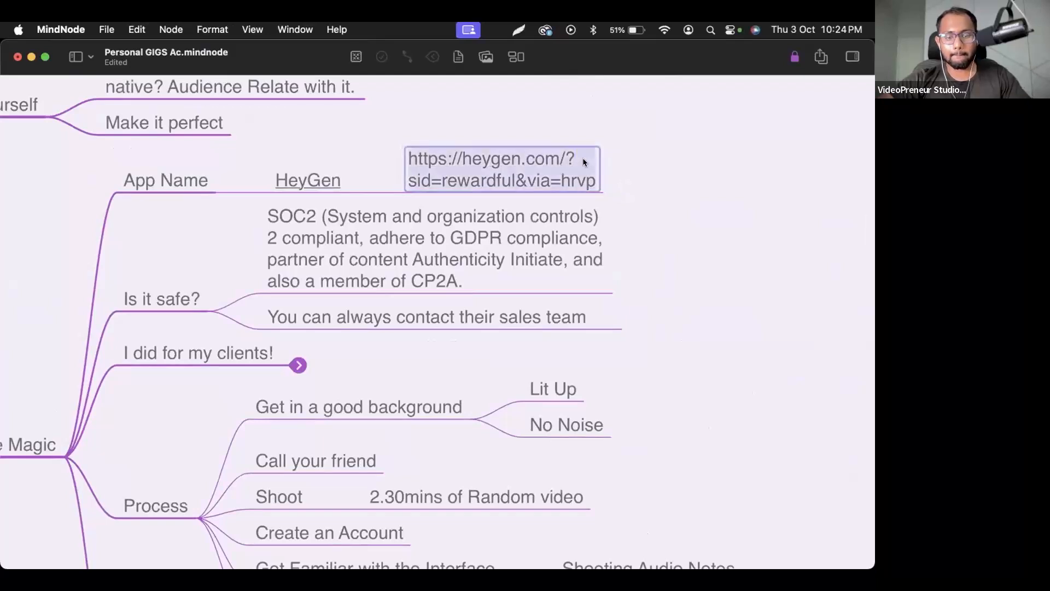
mouse_move(651, 523)
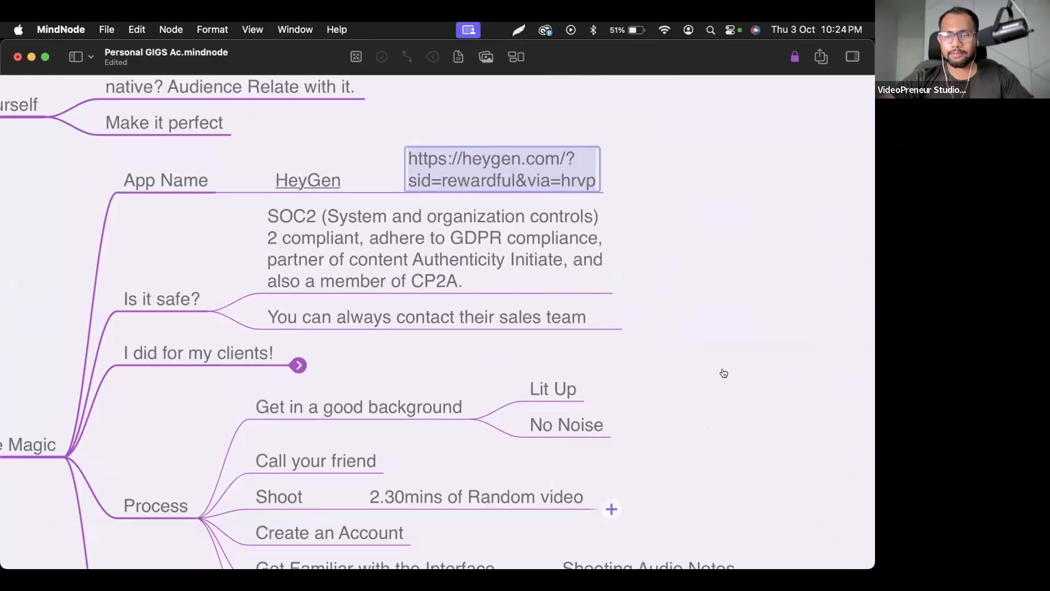
Switch to the HeyGen home page in Chrome and log out of the current account.
key("super+Tab")
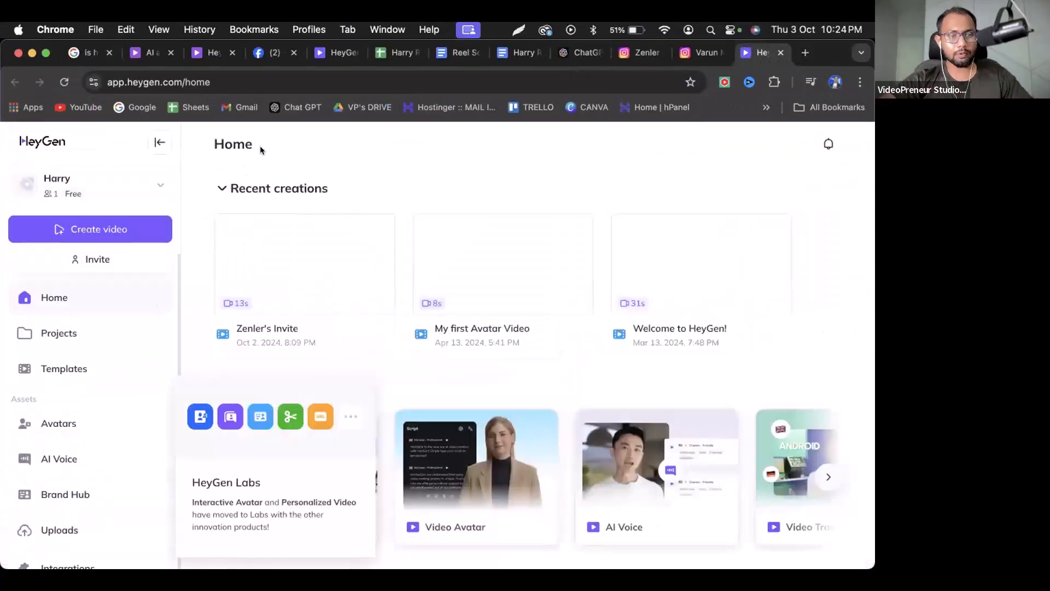
left_click(160, 141)
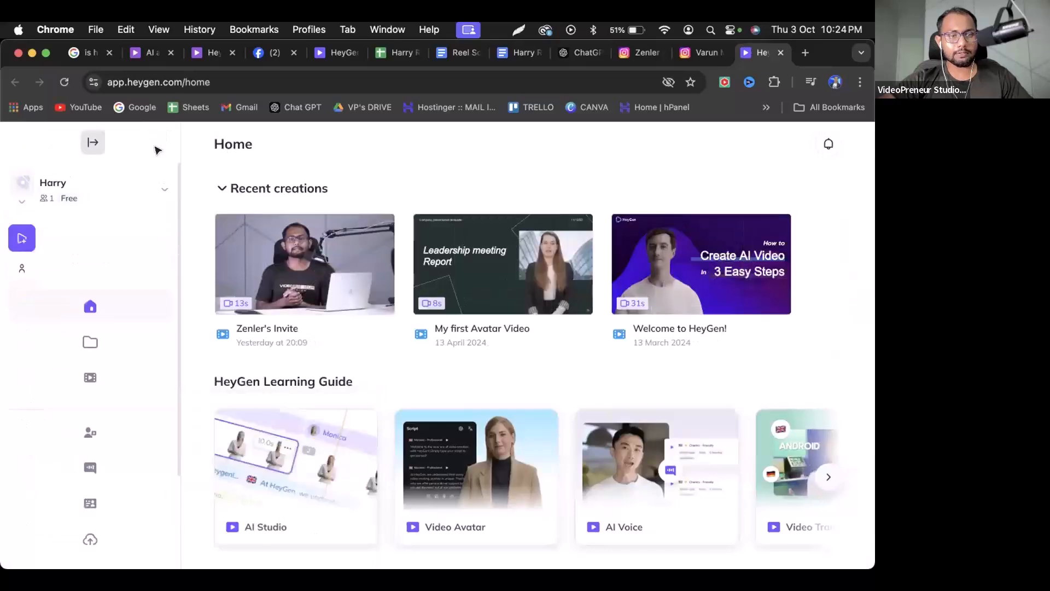
left_click(22, 143)
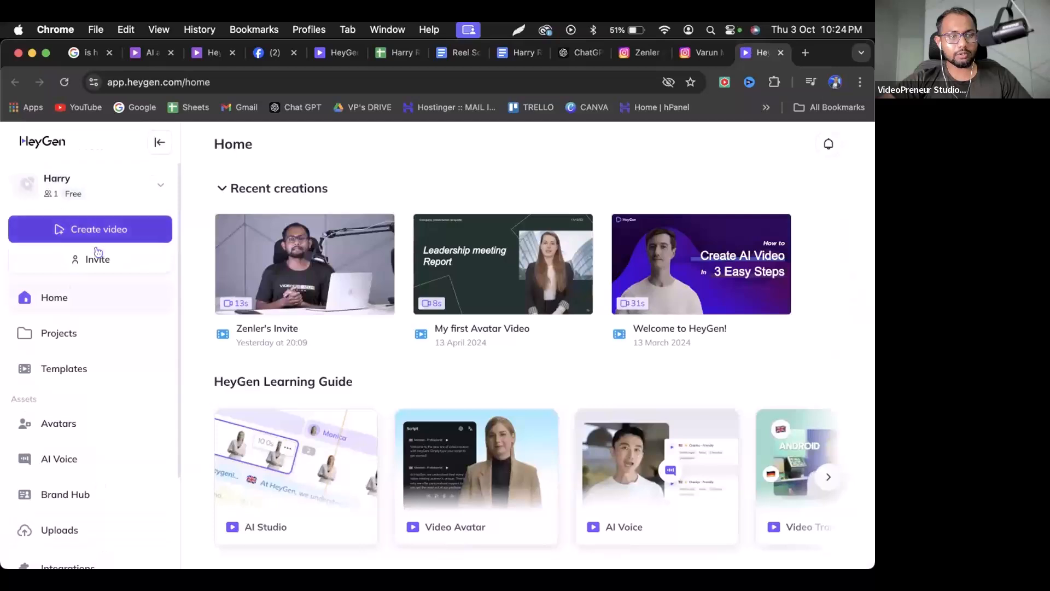
left_click(163, 188)
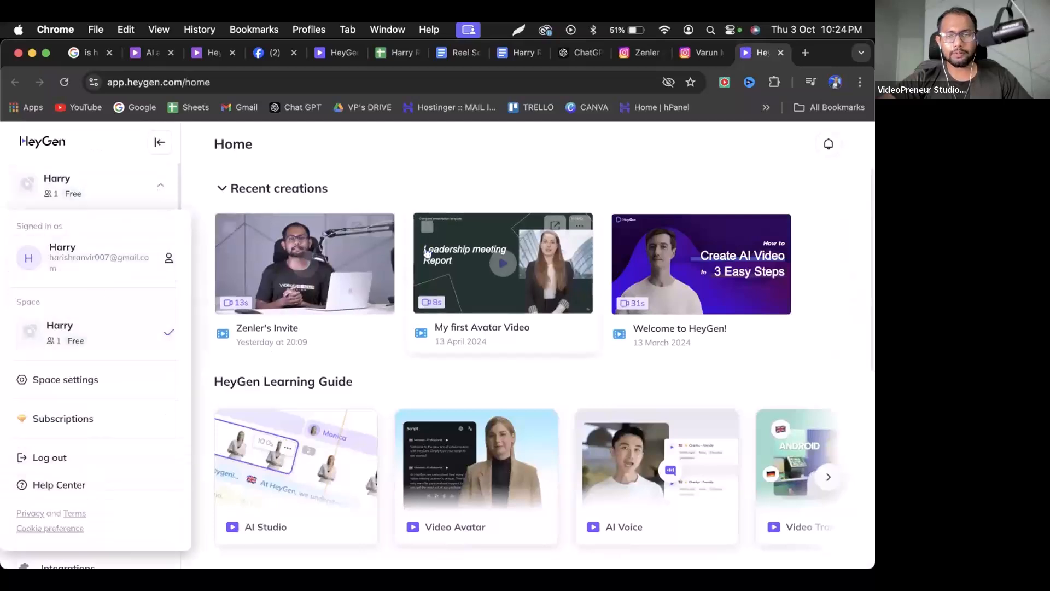
left_click(75, 456)
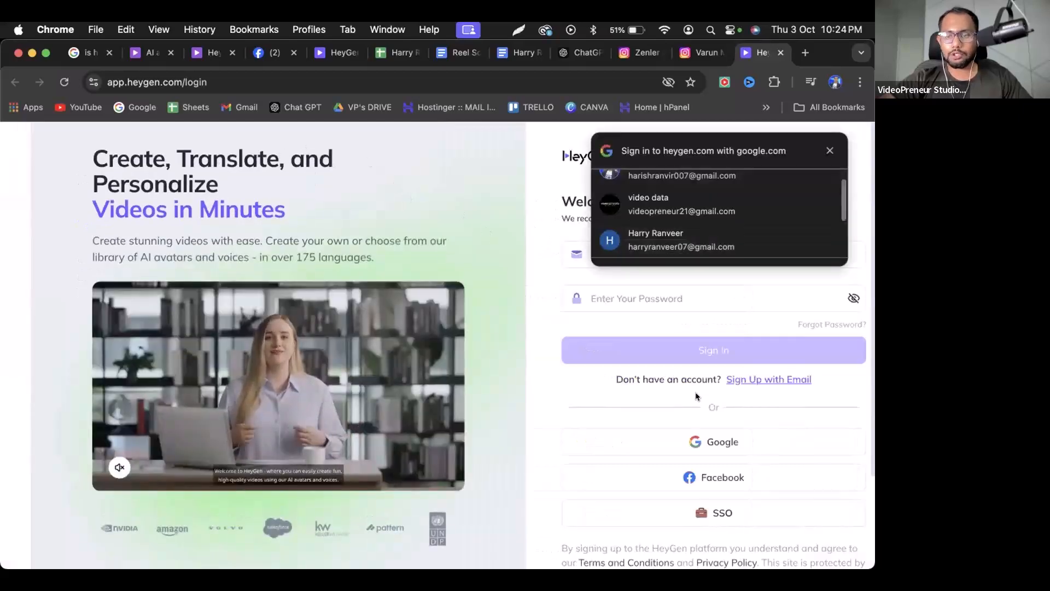
Sign in to HeyGen with Google using a different Google account and approve sharing its details.
left_click(727, 444)
left_click(726, 445)
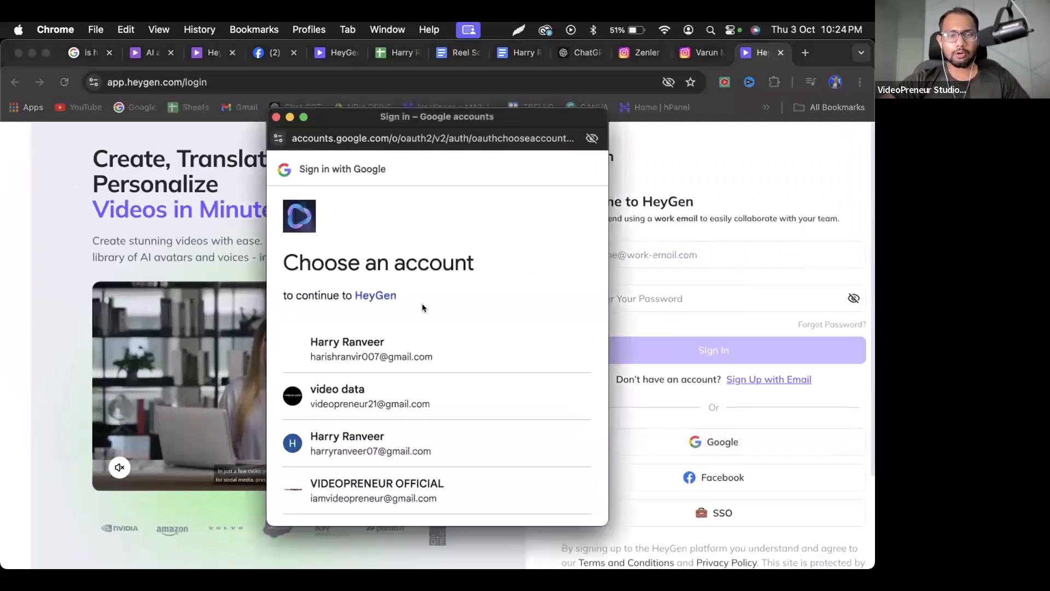
left_click(425, 444)
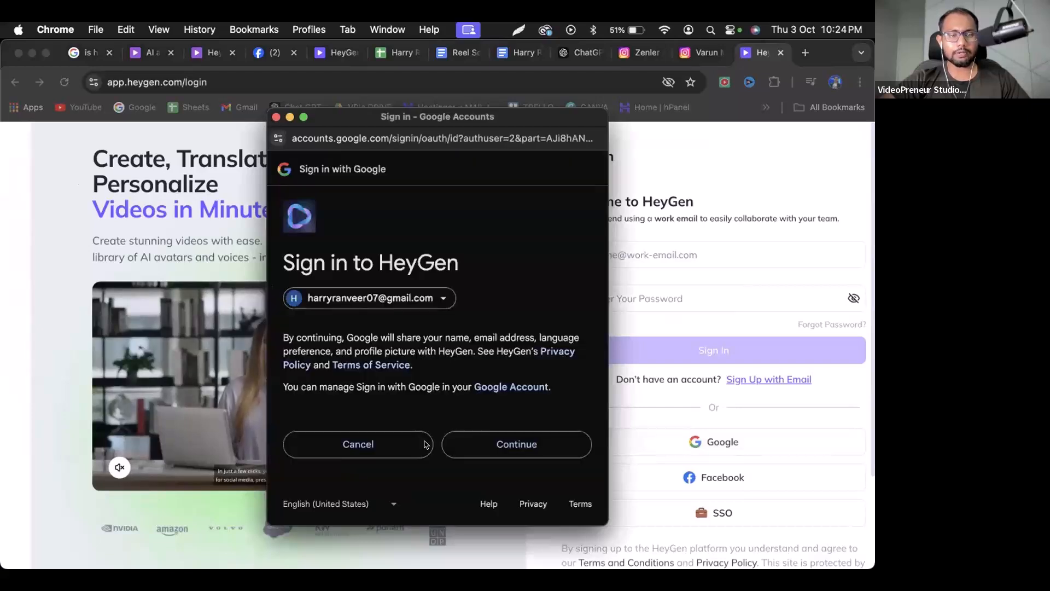
left_click(497, 440)
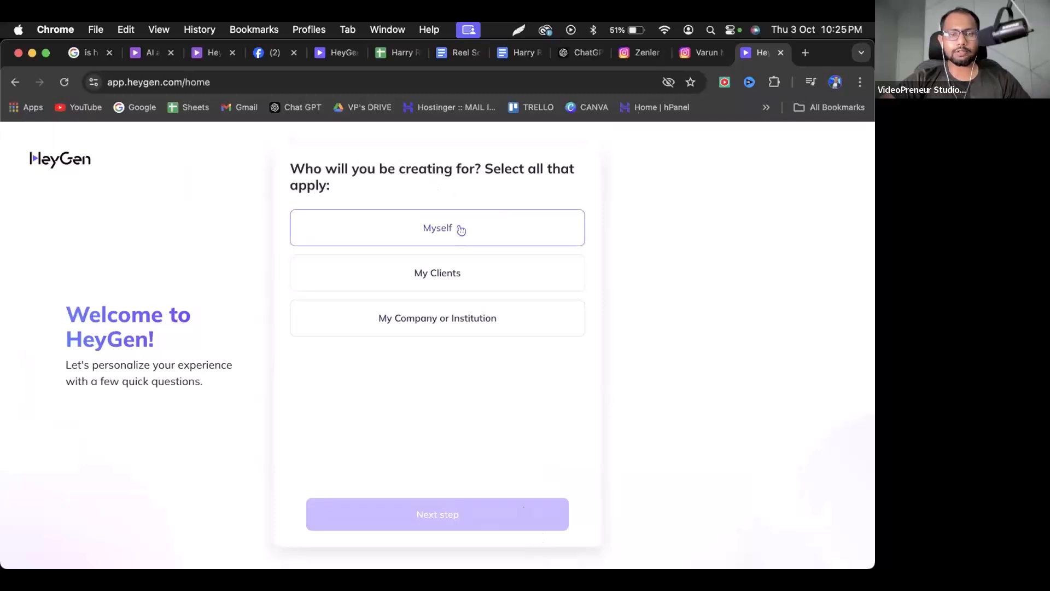
Answer the HeyGen onboarding questions with Myself and Social Media Content, and choose to create a digital twin first.
left_click(480, 227)
left_click(470, 515)
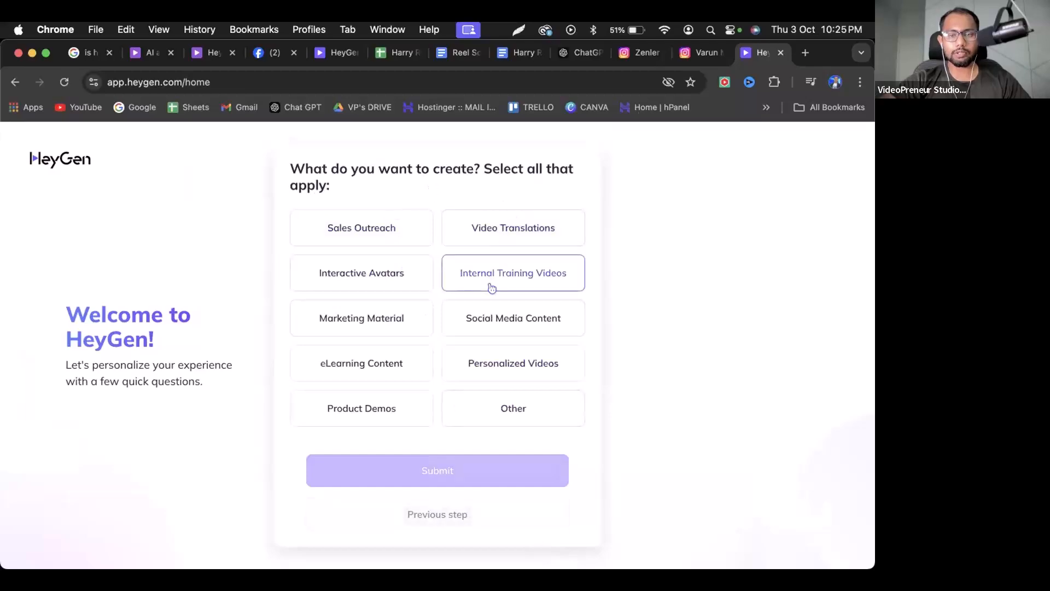
left_click(513, 306)
left_click(488, 469)
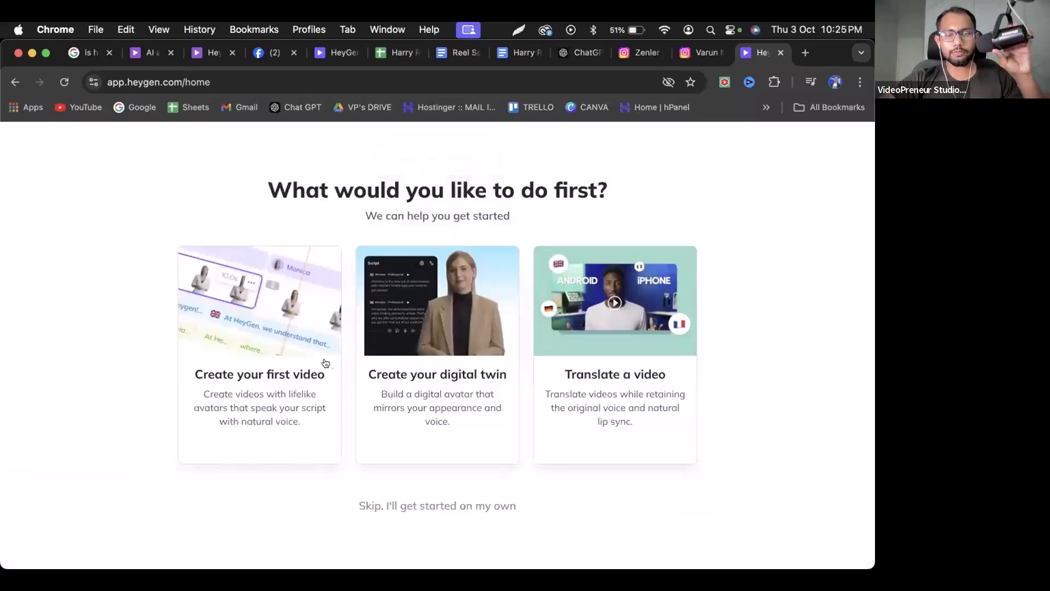
left_click(441, 375)
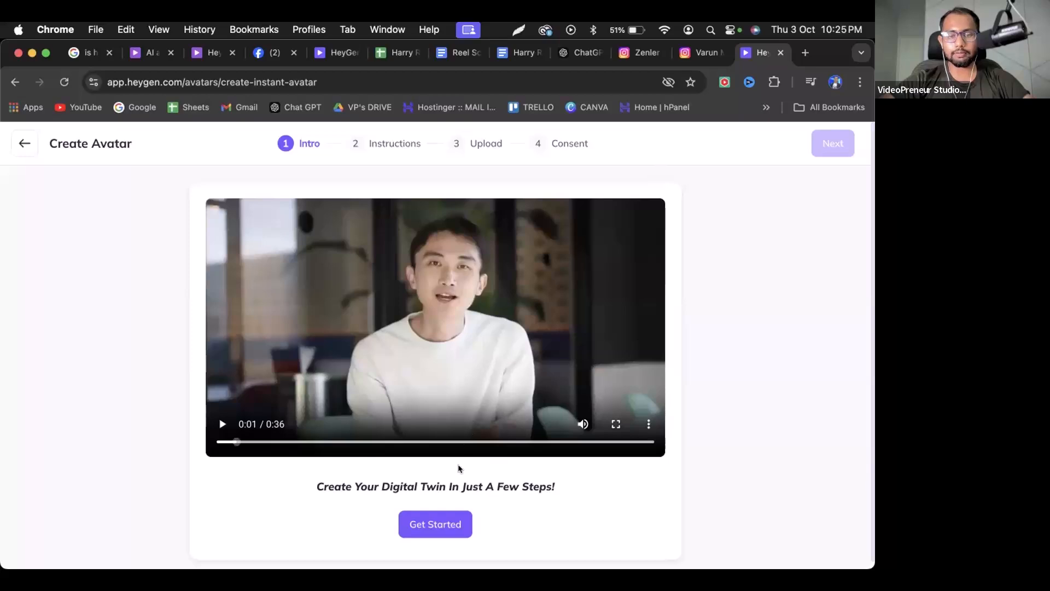
Get started with the digital twin and choose Still as the way the avatar appears in videos.
left_click(443, 516)
scroll(424, 394, "down", 1)
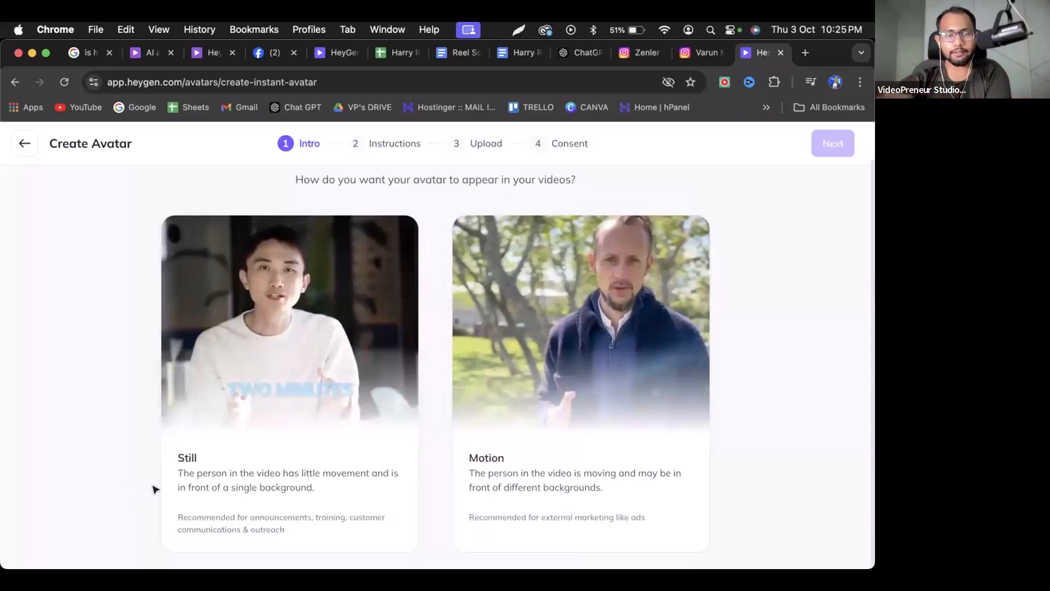
left_click(229, 481)
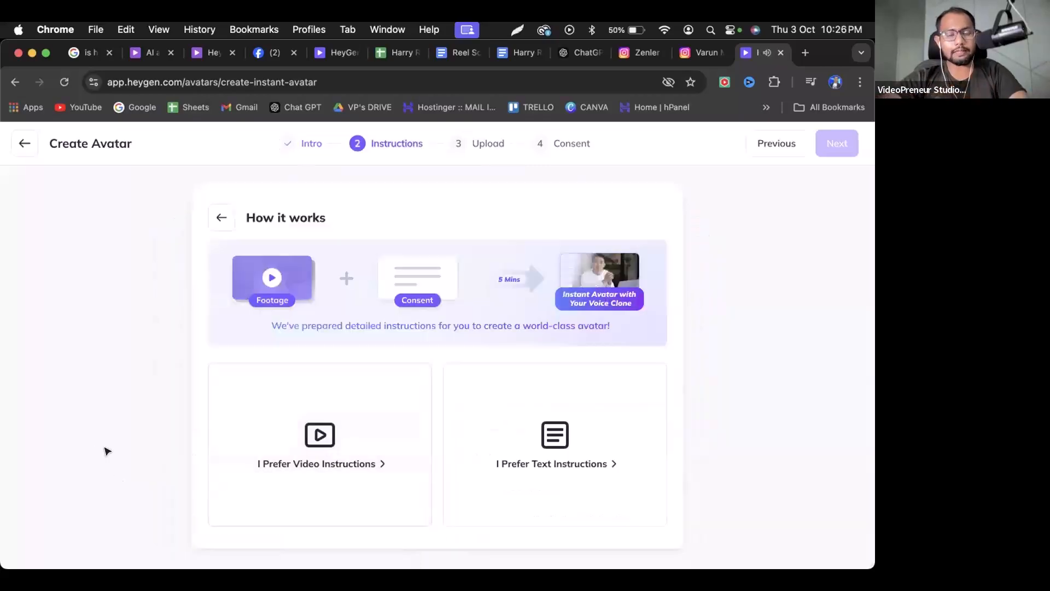
Review the text instructions for recording avatar footage and continue to the Upload stage.
left_click(550, 451)
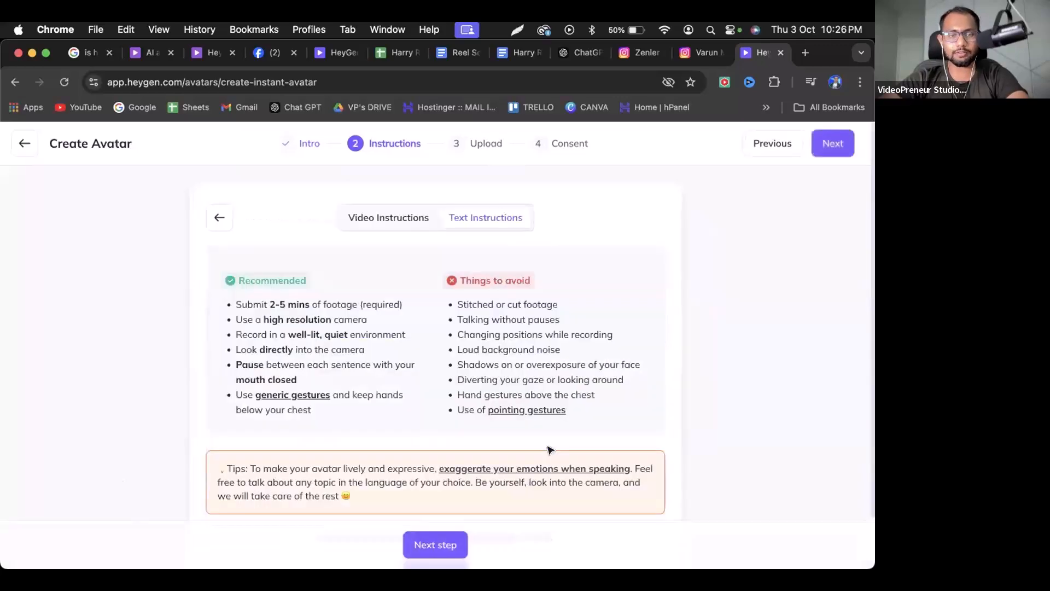
scroll(426, 456, "down", 3)
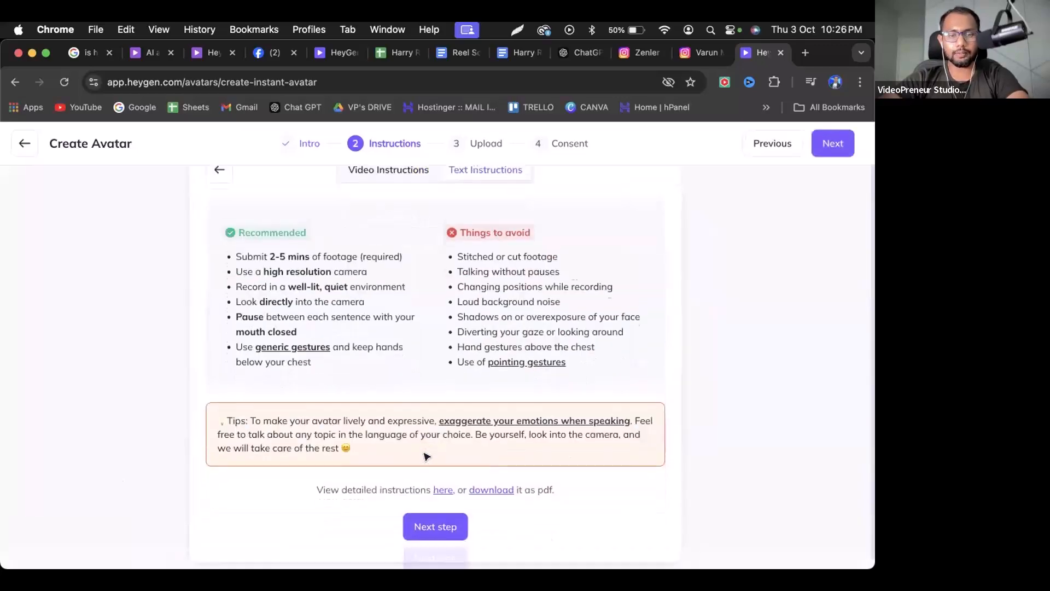
scroll(429, 383, "up", 2)
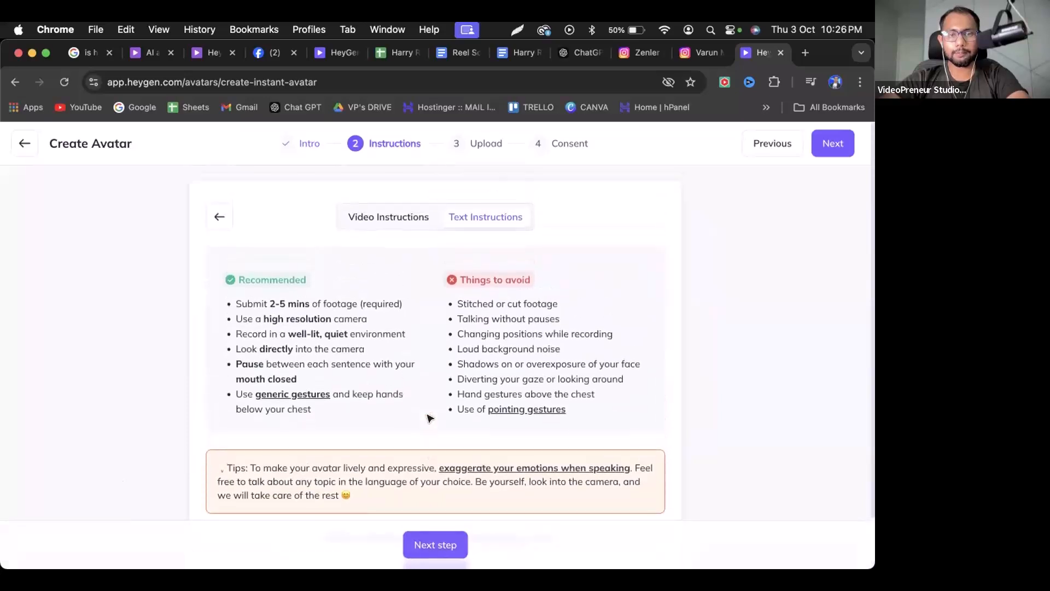
scroll(429, 424, "down", 2)
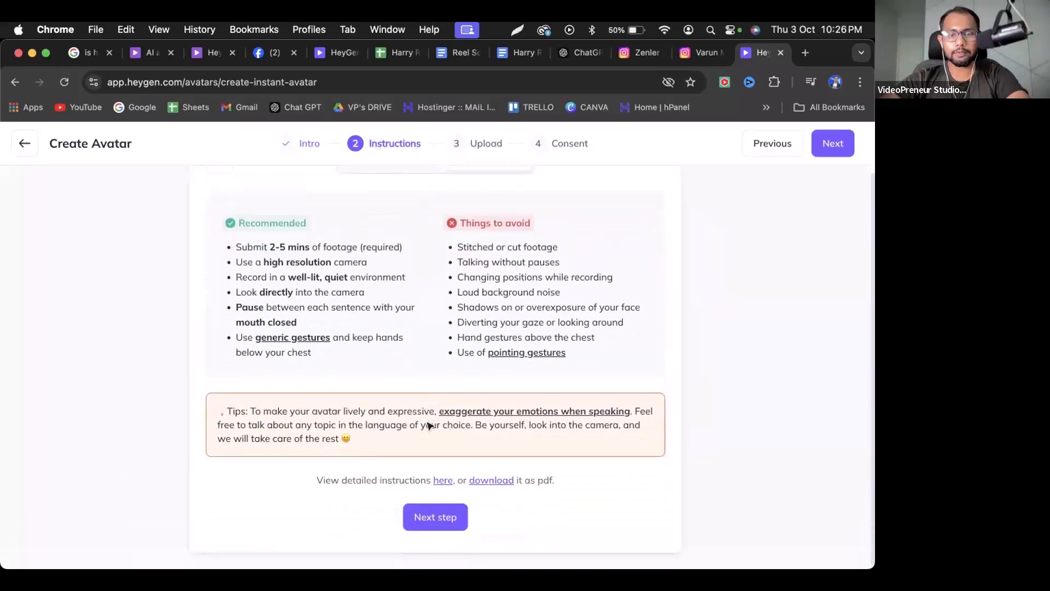
left_click(434, 521)
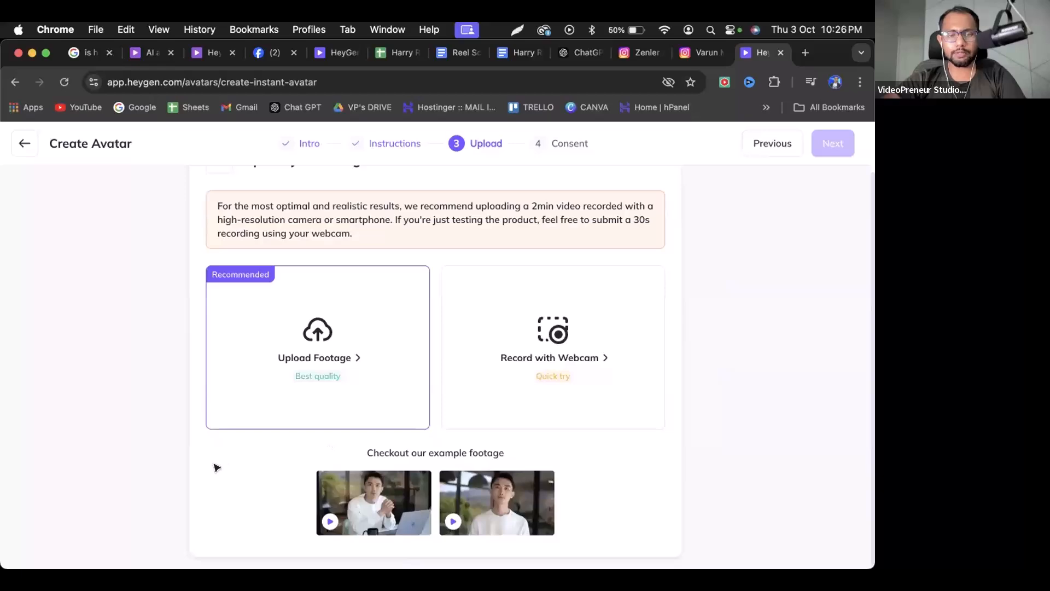
Expose the desktop beside the browser and try to drop the recording Movie on 03-10-24 at 10.17 PM.mov onto the Upload Footage option.
left_click_drag(874, 357, 479, 307)
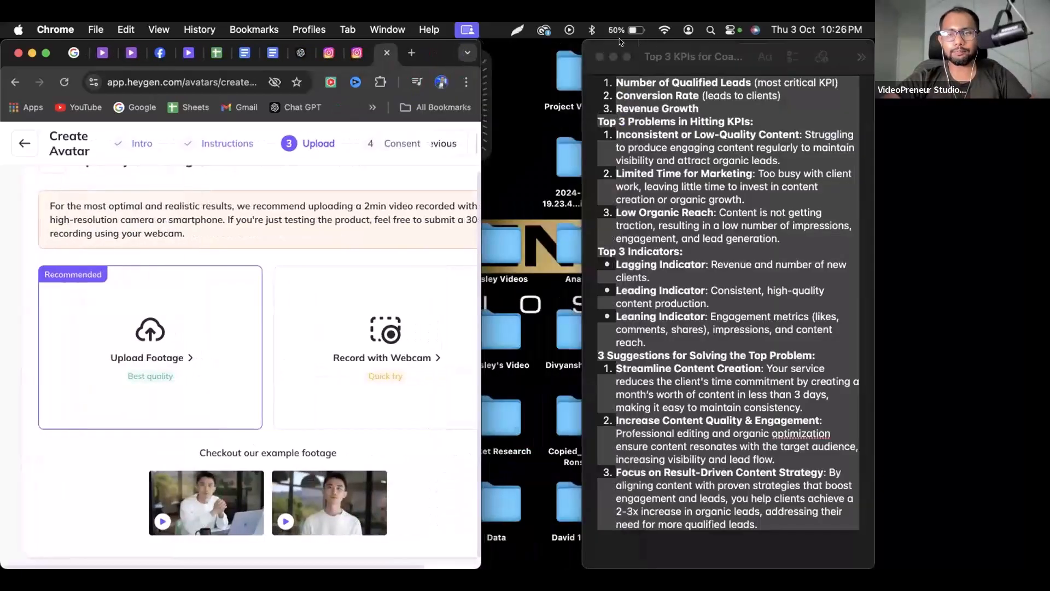
left_click(599, 56)
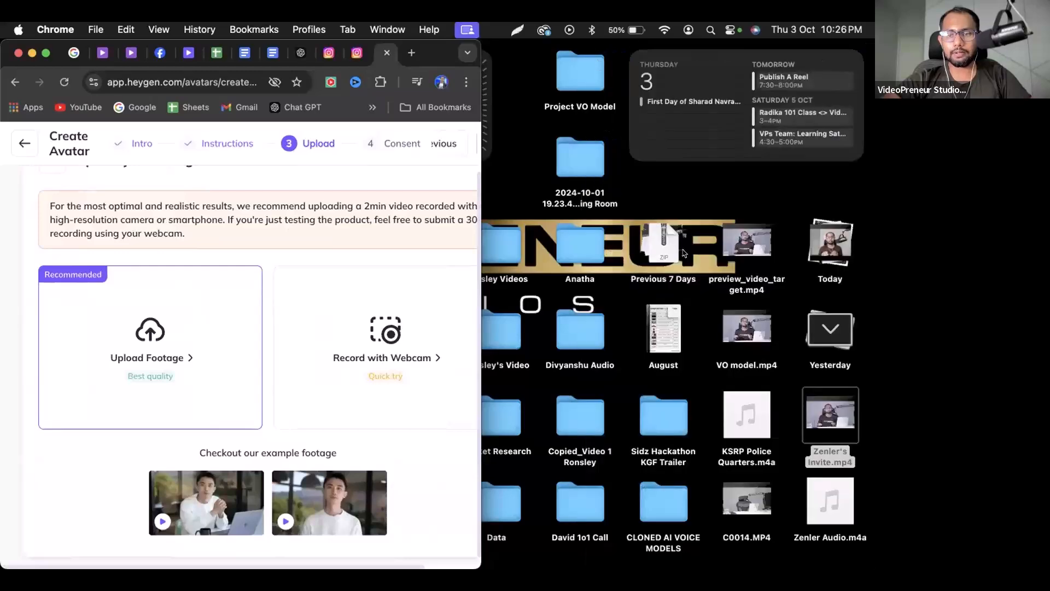
left_click(837, 264)
left_click_drag(830, 328, 159, 347)
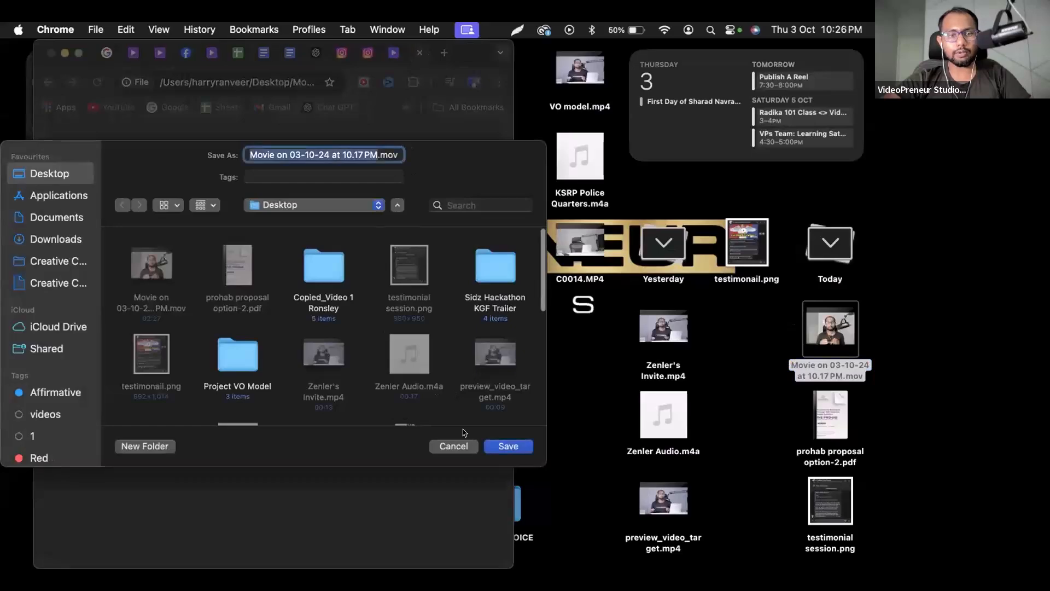
left_click(459, 446)
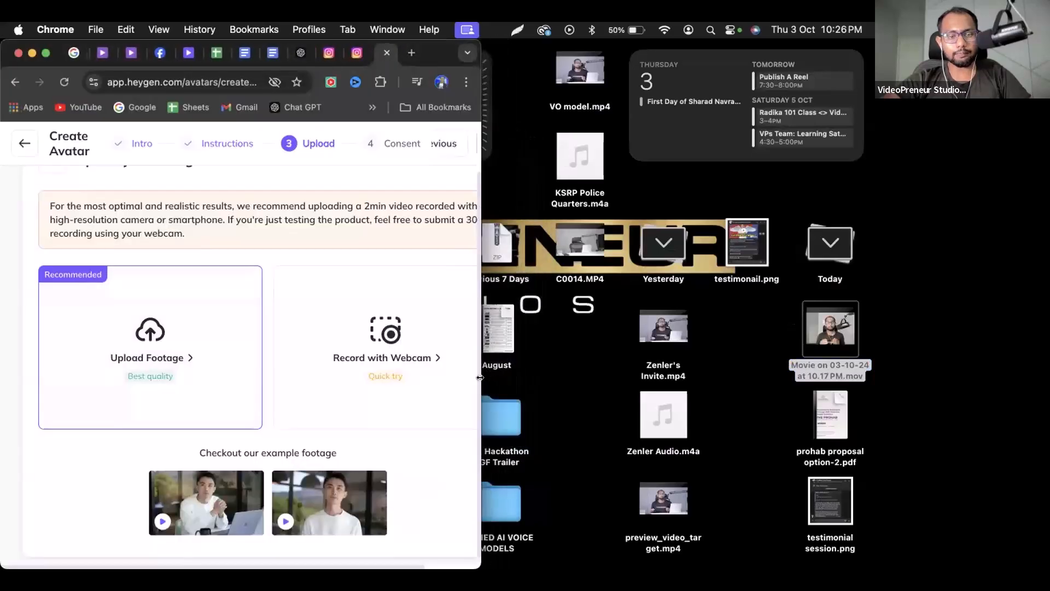
Choose Upload Footage and add Movie on 03-10-24 at 10.17 PM.mov from the desktop as the avatar footage, with the browser window widened again.
left_click_drag(479, 378, 656, 377)
left_click(206, 334)
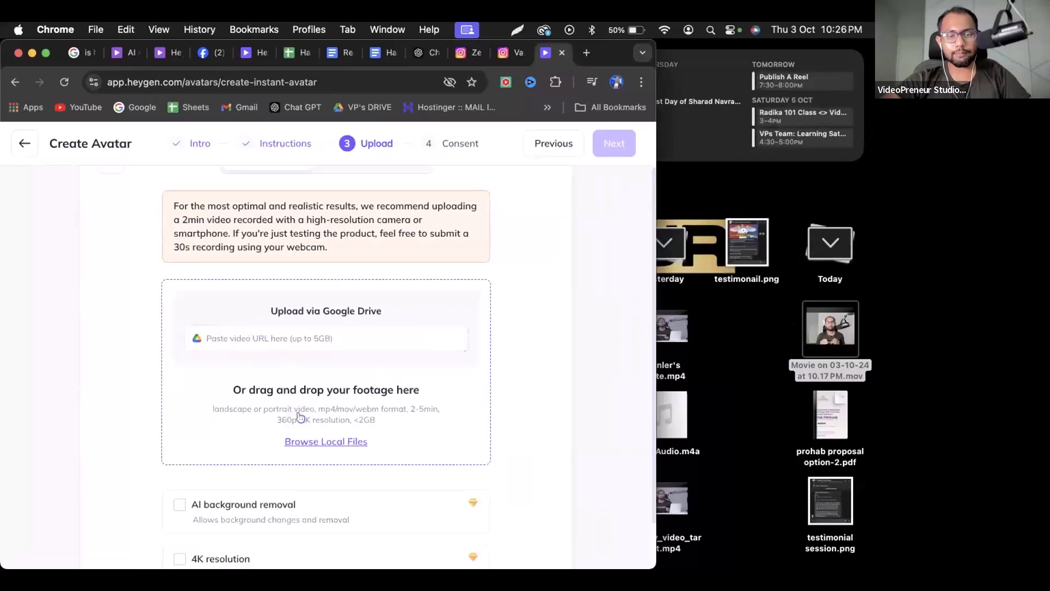
left_click_drag(820, 340, 318, 409)
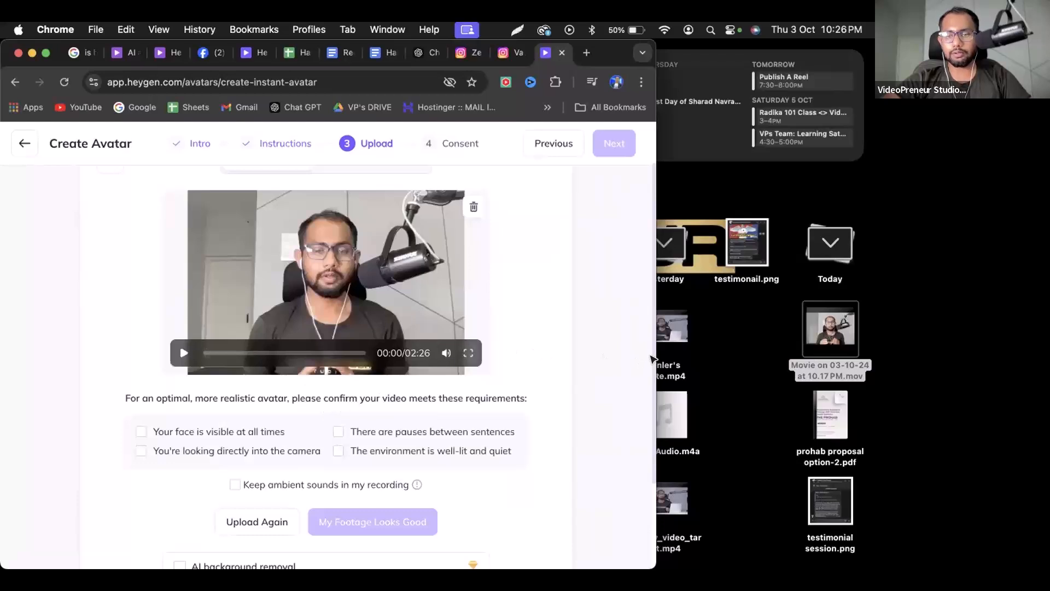
left_click_drag(652, 356, 871, 313)
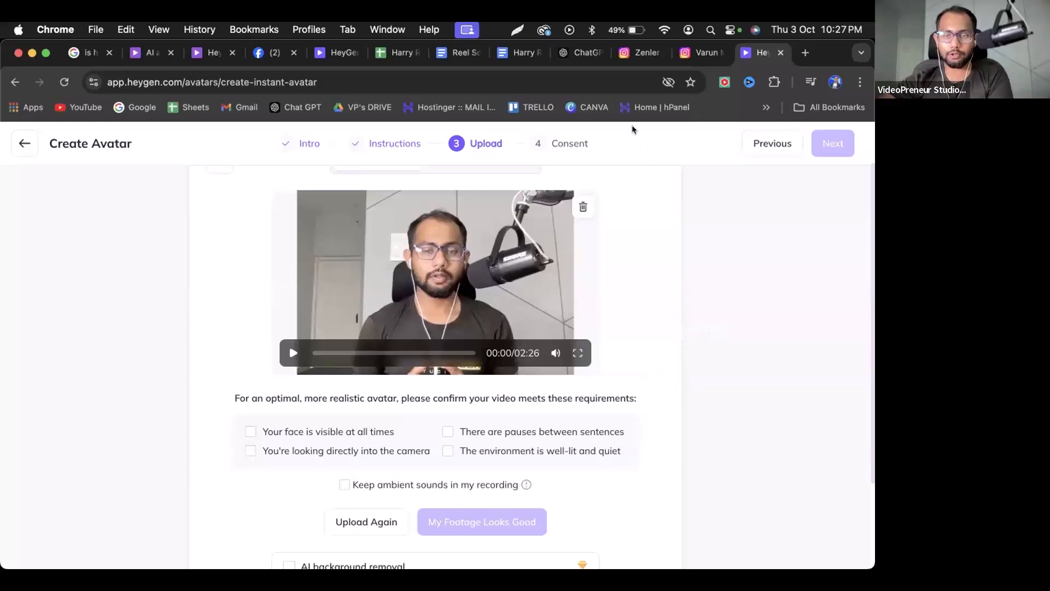
Return to the avatar type choice, pick Still again and go through the text instructions back to the Upload stage.
left_click(309, 144)
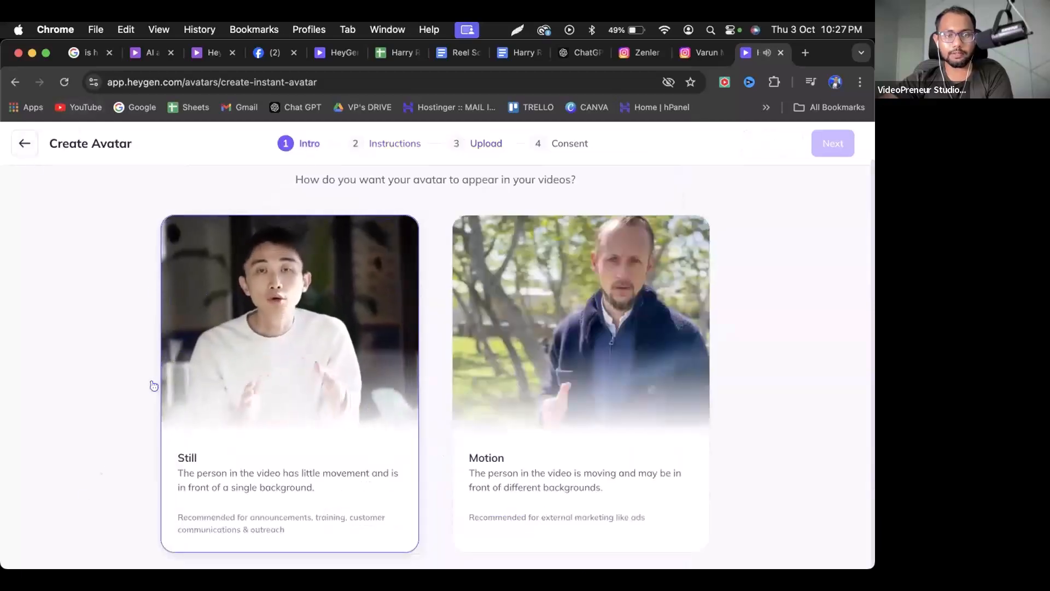
left_click(230, 479)
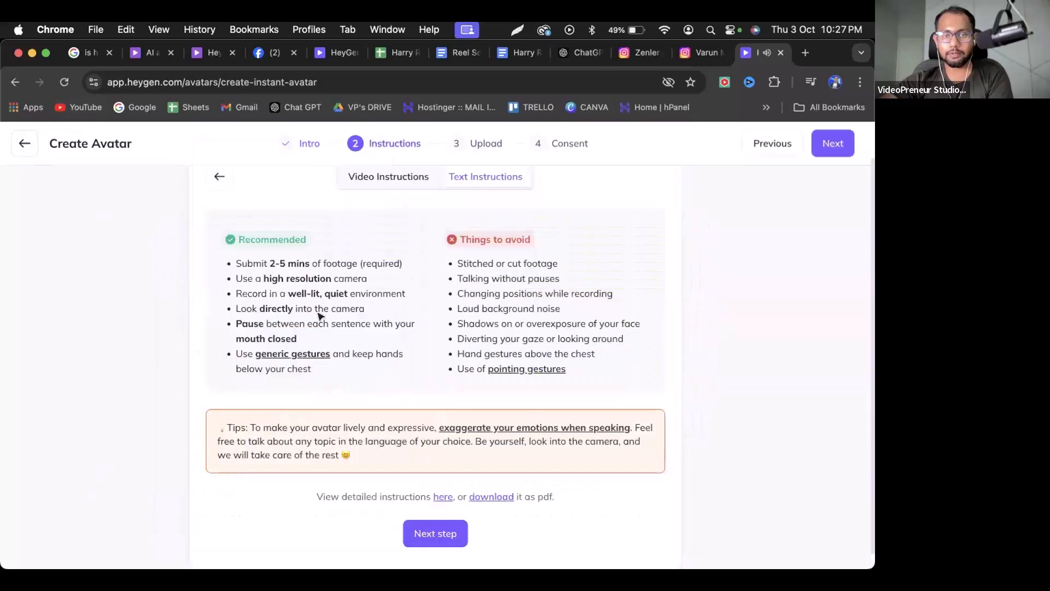
scroll(491, 325, "down", 1)
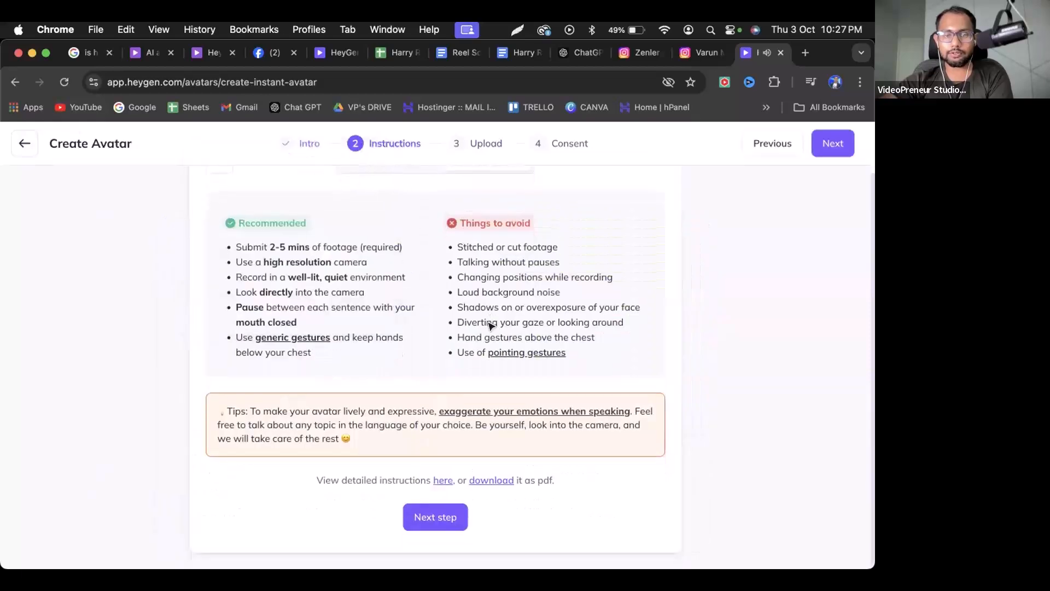
left_click(436, 514)
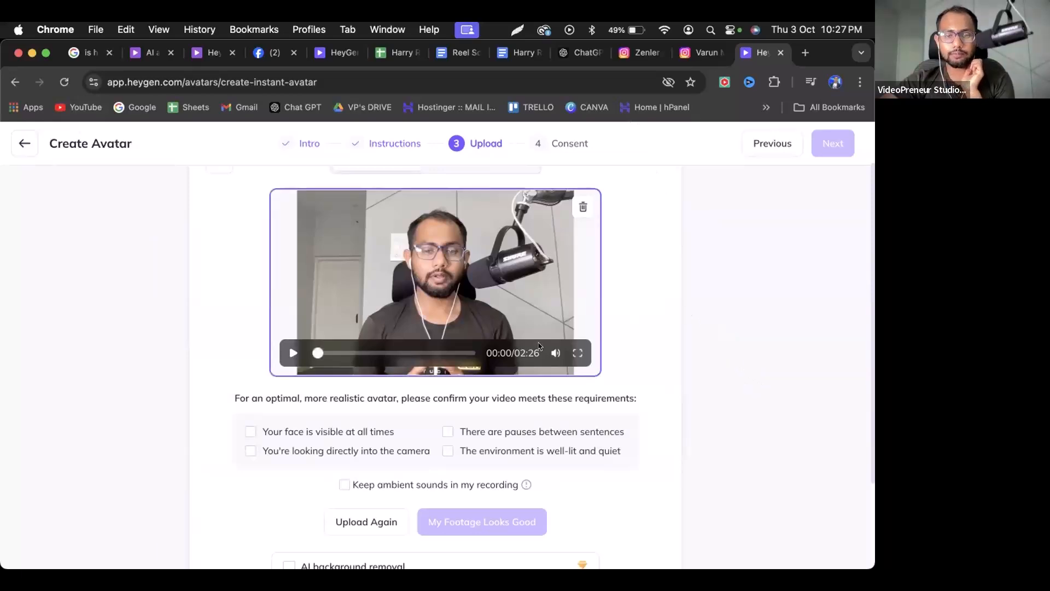
Discard the uploaded footage and upload Movie on 03-10-24 at 10.17 PM.mov again from the local Desktop folder.
scroll(453, 382, "down", 3)
left_click(385, 405)
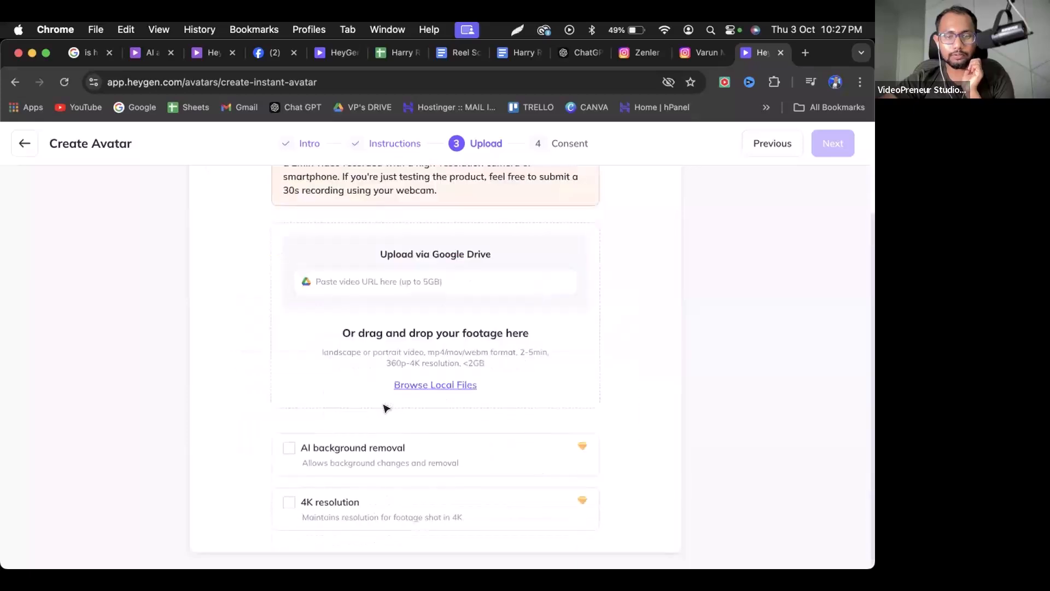
left_click(397, 393)
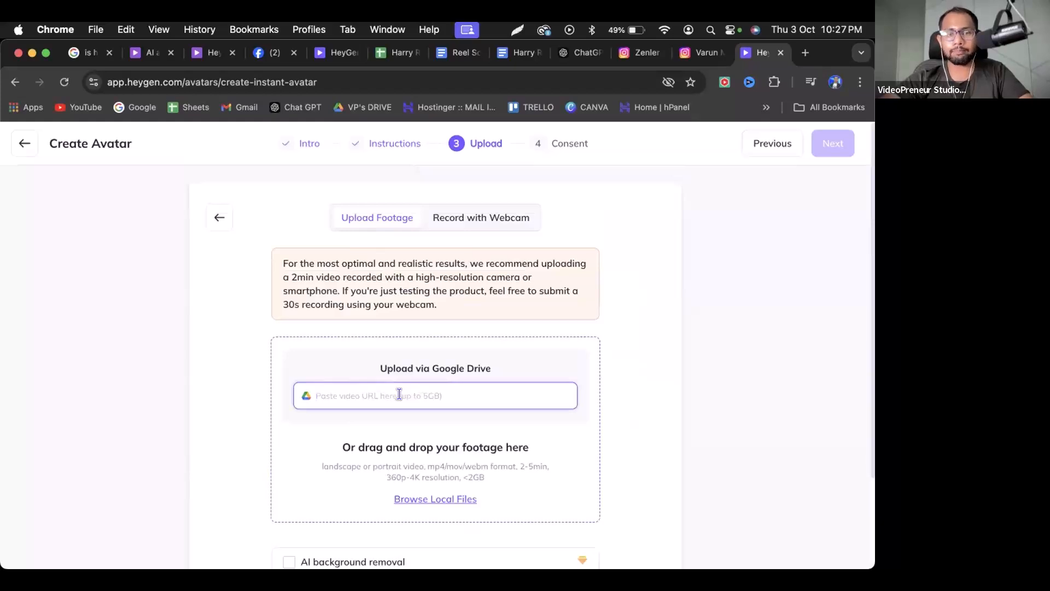
scroll(415, 404, "down", 1)
left_click(463, 464)
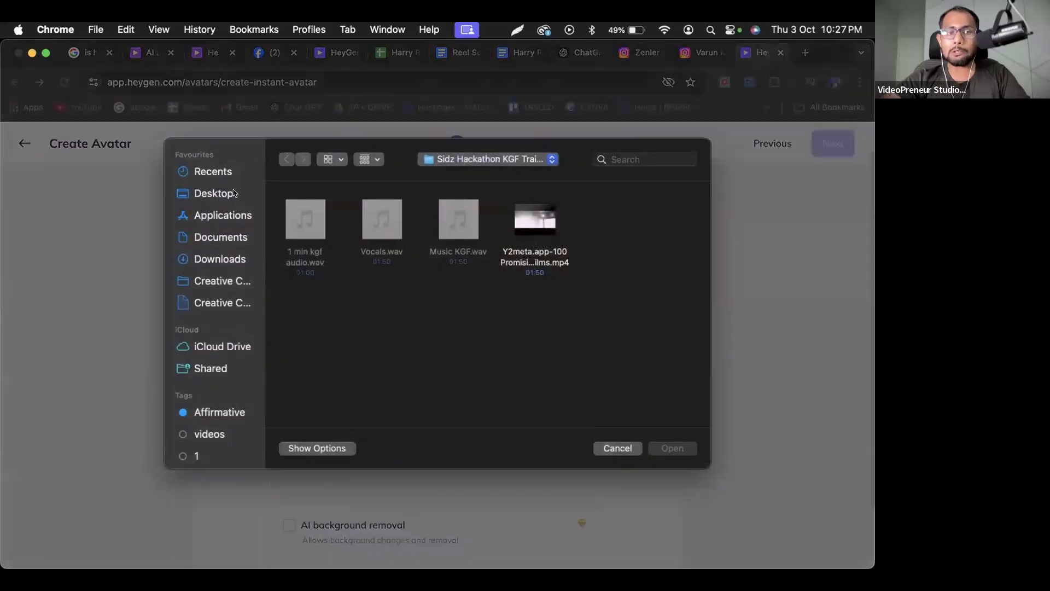
left_click(234, 192)
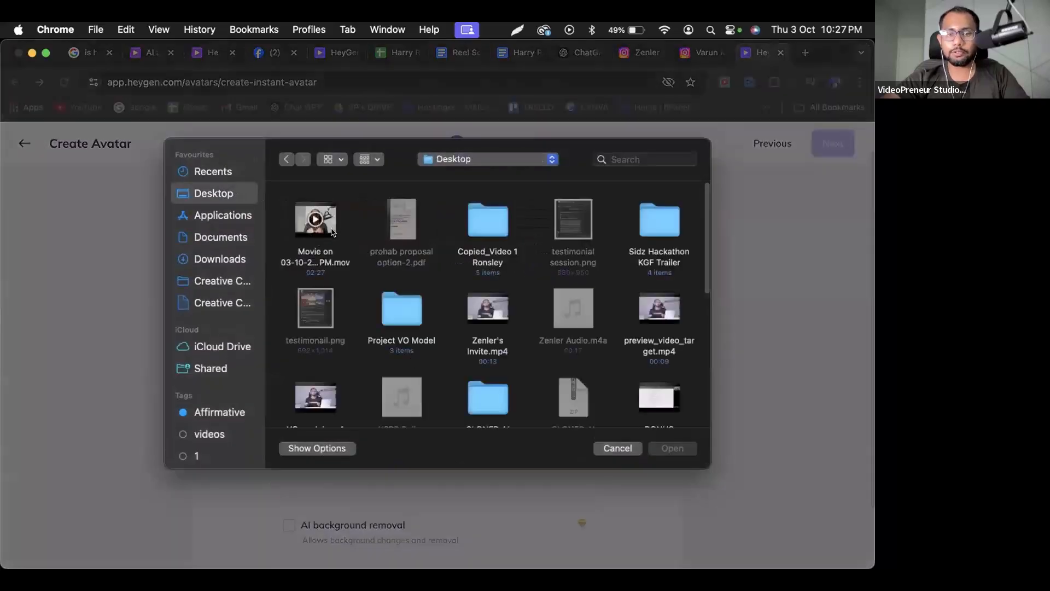
double_click(316, 225)
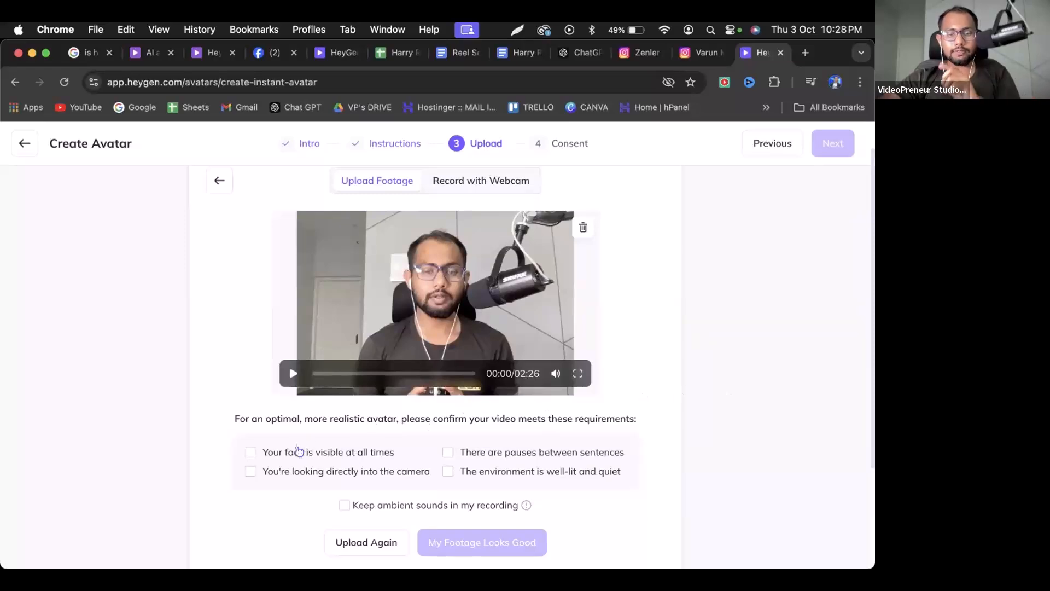
Confirm all four footage requirements, keep ambient sounds in the recording, and accept the footage to reach the Consent stage.
left_click(289, 456)
left_click(318, 470)
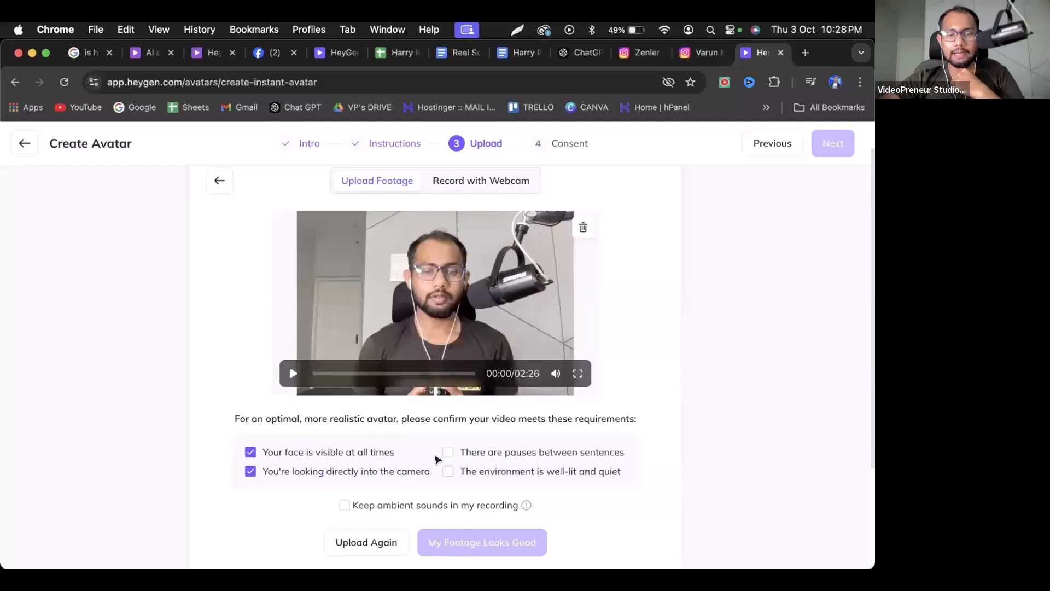
left_click(460, 452)
left_click(448, 471)
scroll(423, 462, "down", 1)
scroll(416, 462, "down", 3)
left_click(405, 462)
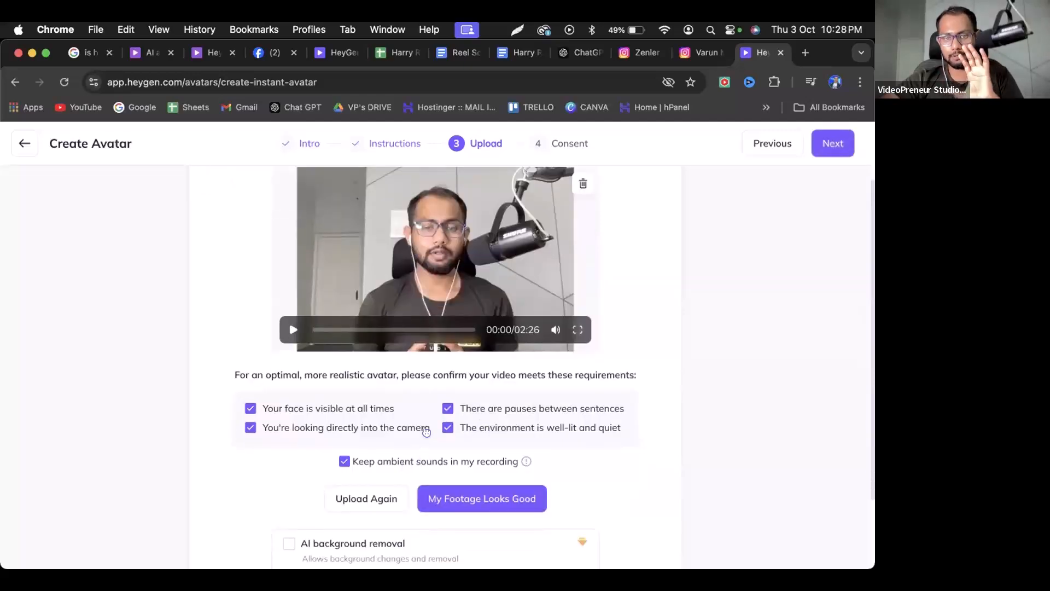
scroll(426, 432, "down", 1)
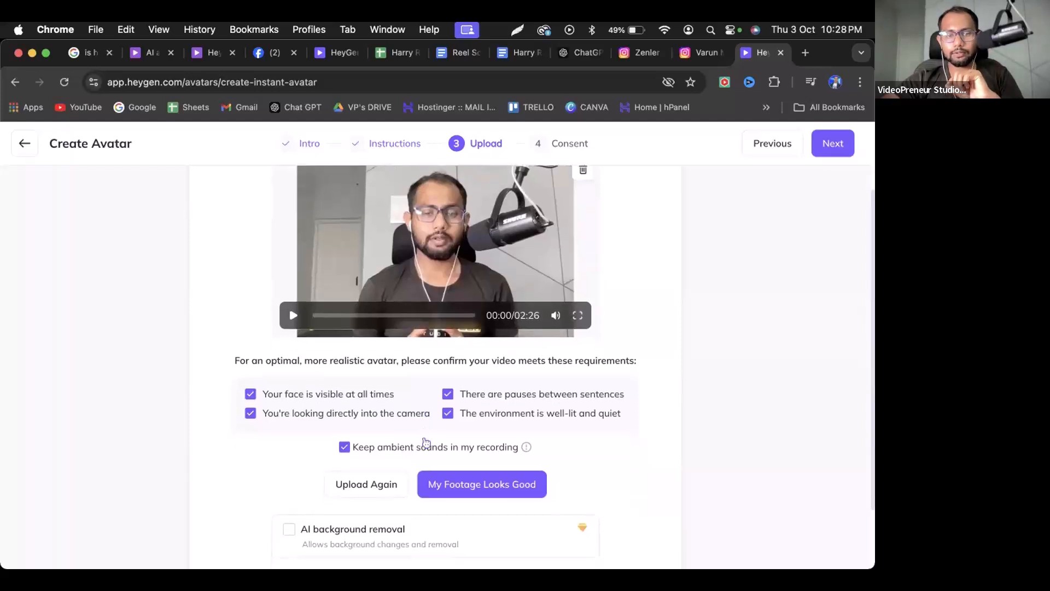
scroll(467, 483, "down", 1)
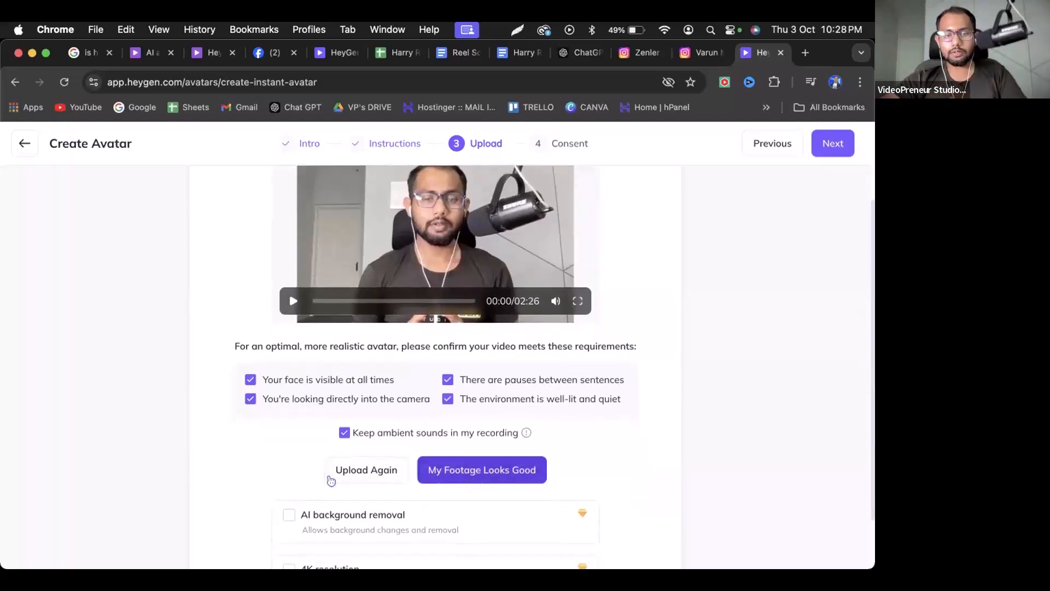
scroll(405, 475, "down", 4)
left_click(481, 406)
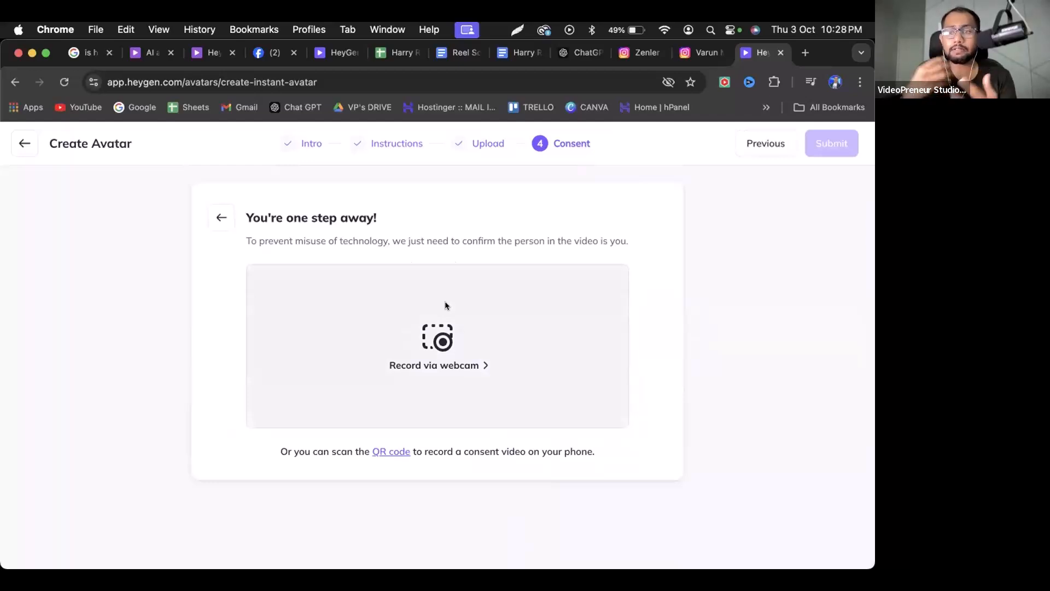
Choose webcam recording for the consent video and turn on the camera and microphone.
left_click(424, 362)
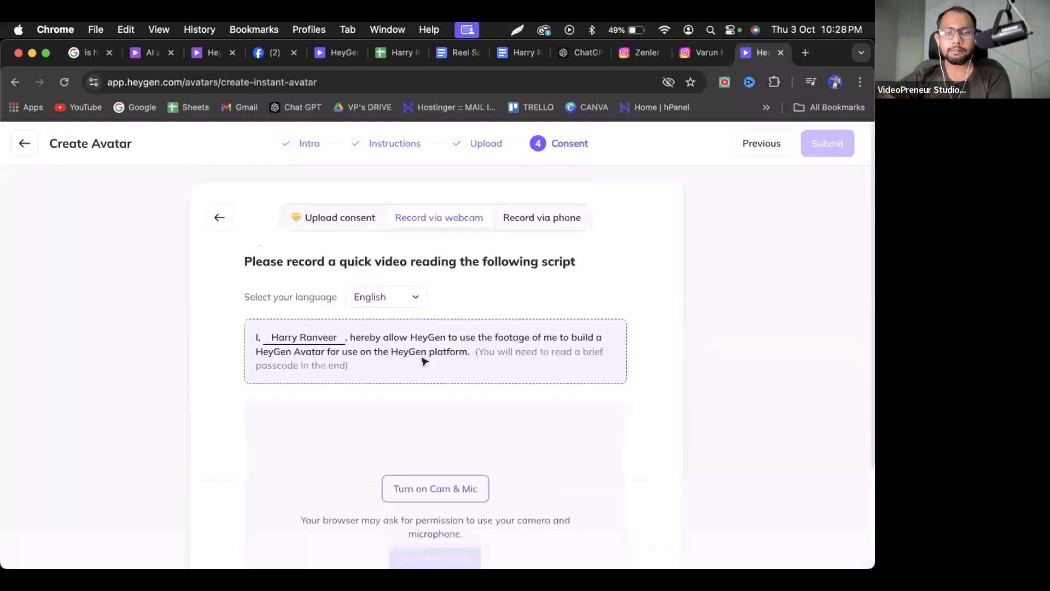
scroll(356, 349, "down", 2)
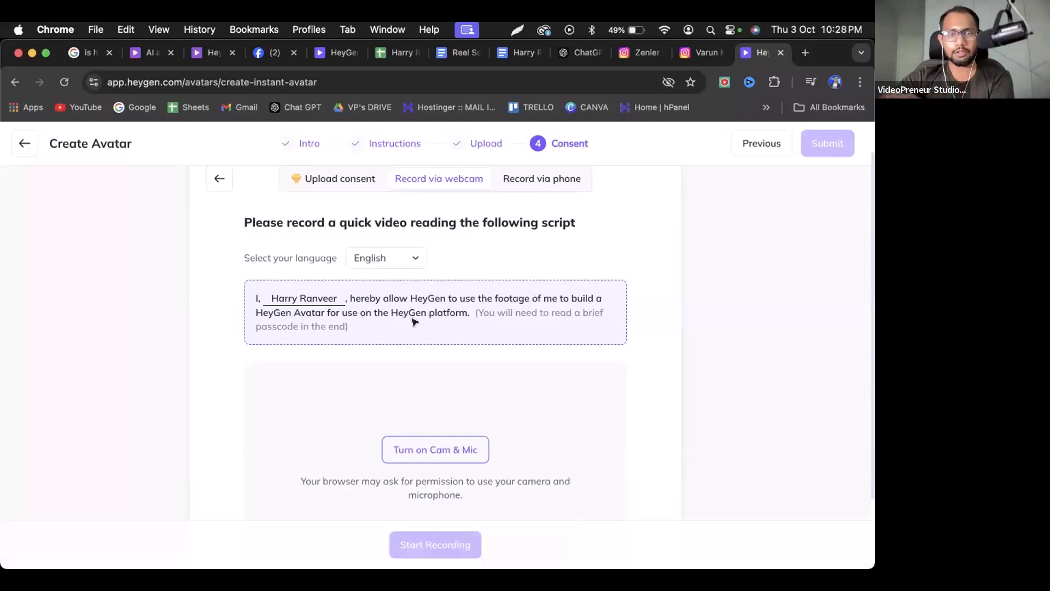
scroll(376, 336, "down", 2)
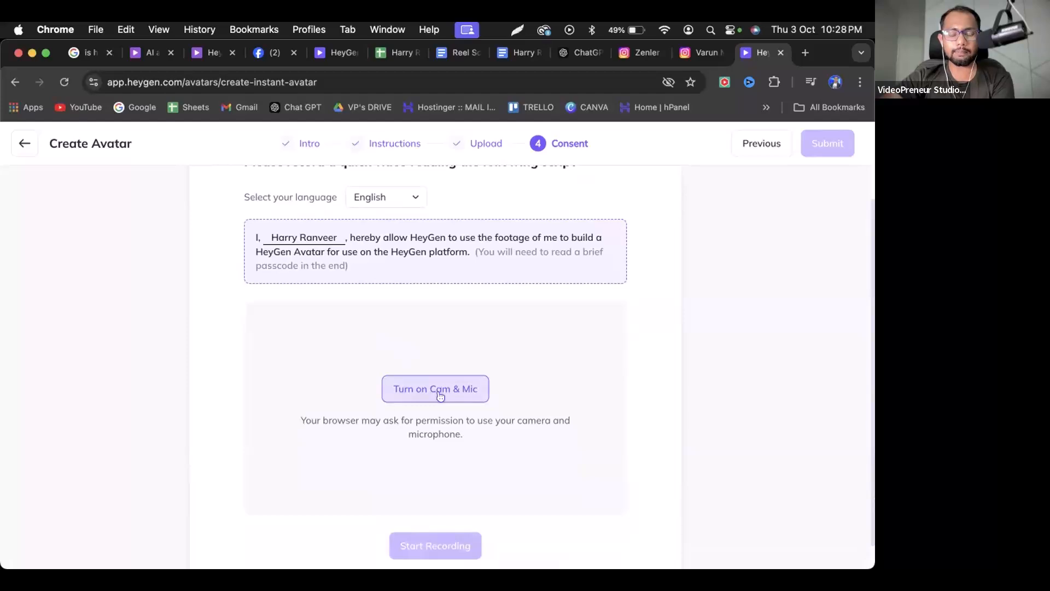
left_click(439, 393)
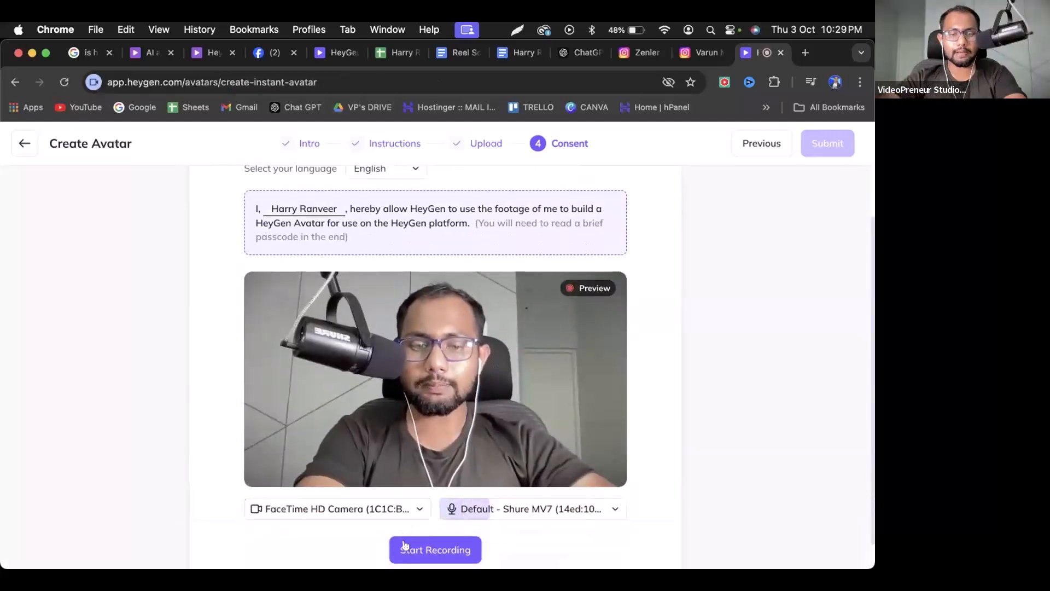
Record the English consent video by reading the displayed script and passcode aloud, and finish the recording.
left_click(405, 547)
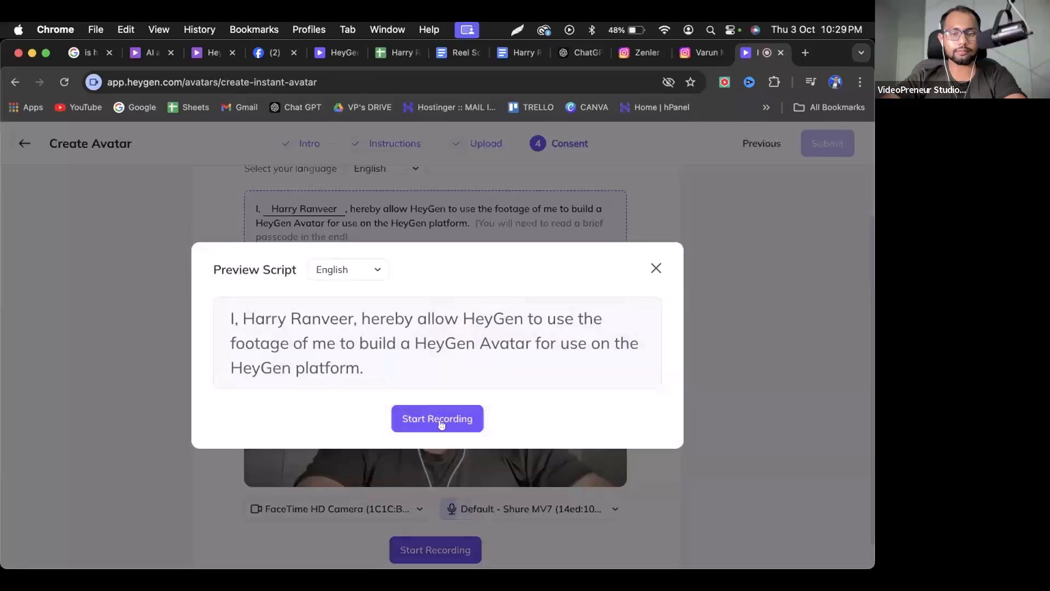
left_click(443, 417)
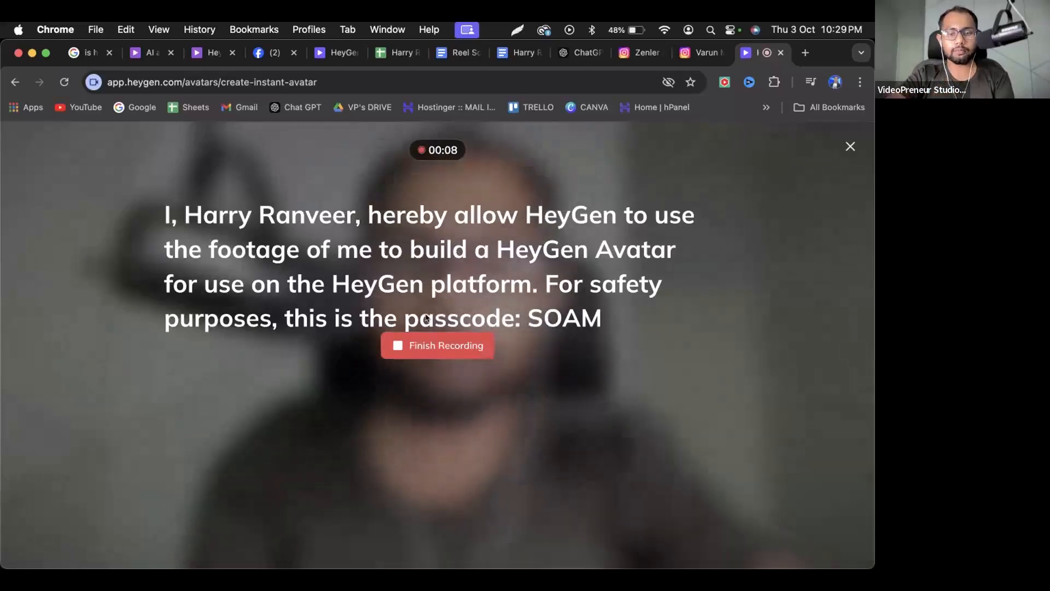
left_click(440, 345)
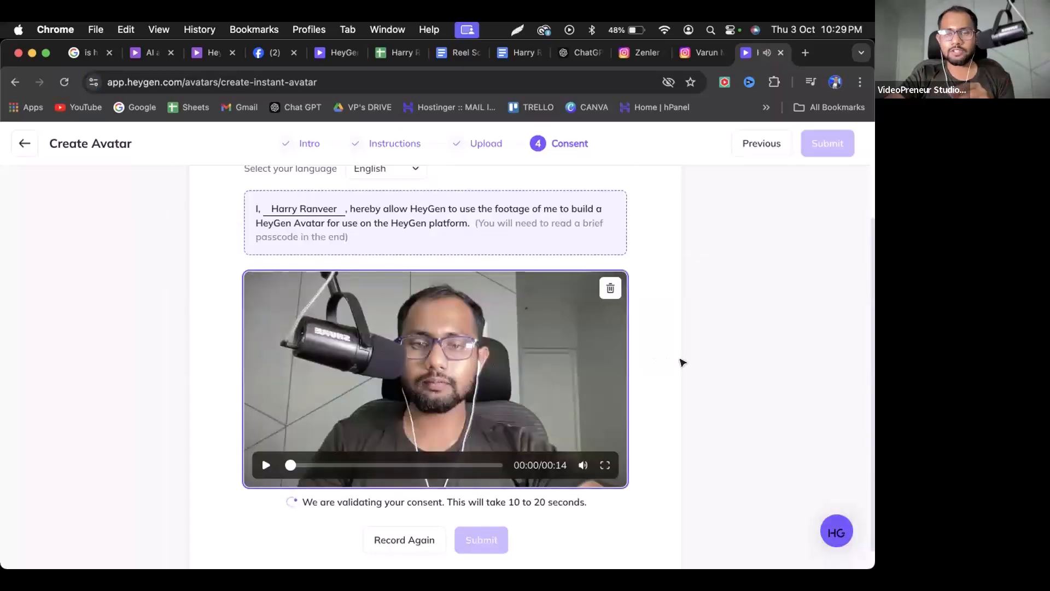
Submit the validated consent video, finish avatar creation, and dismiss the offer to add multiple looks.
scroll(663, 361, "down", 1)
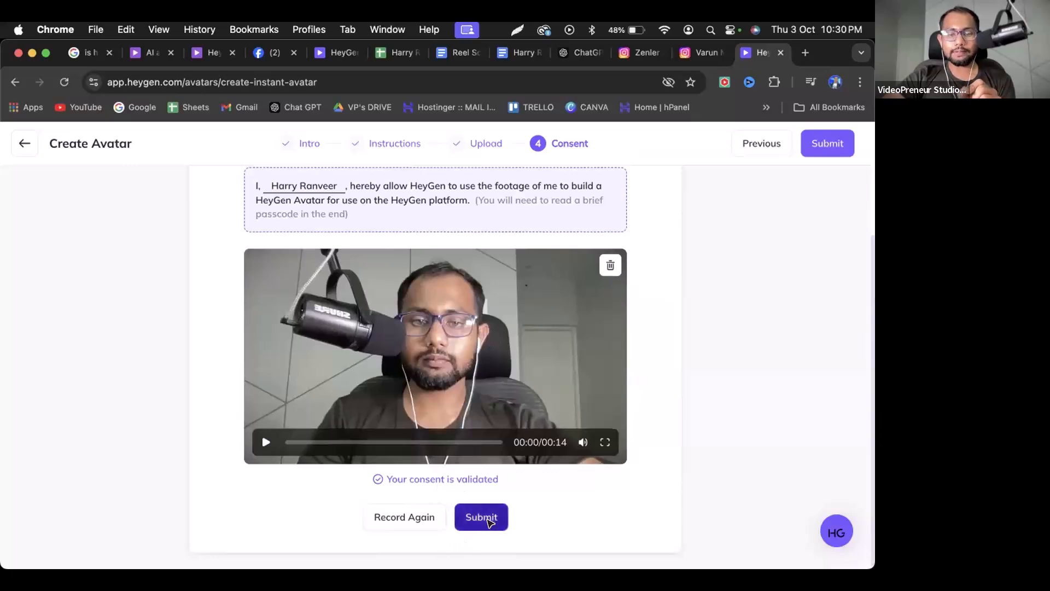
left_click(486, 516)
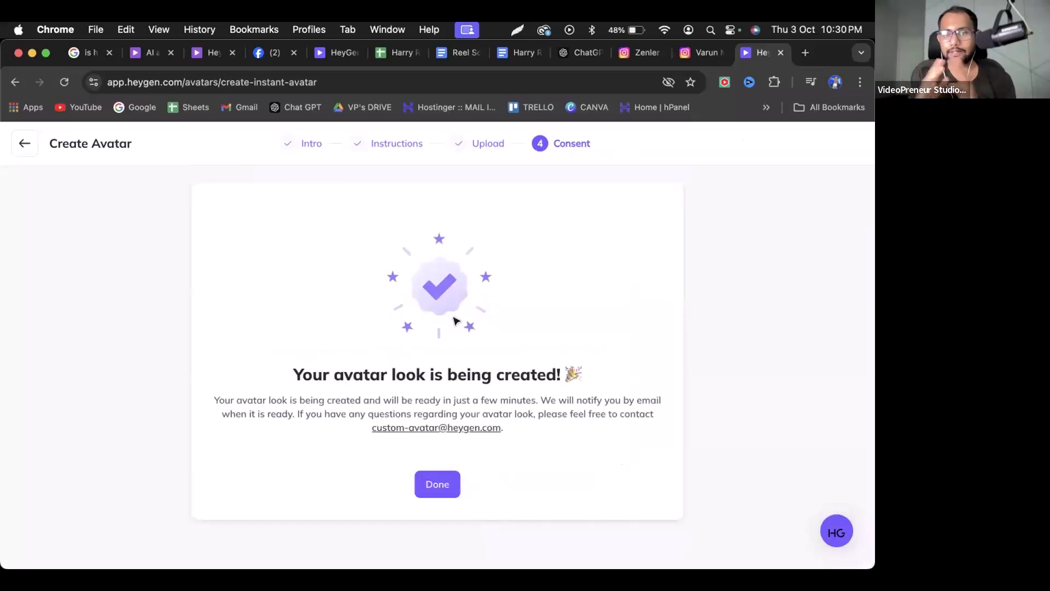
left_click(437, 484)
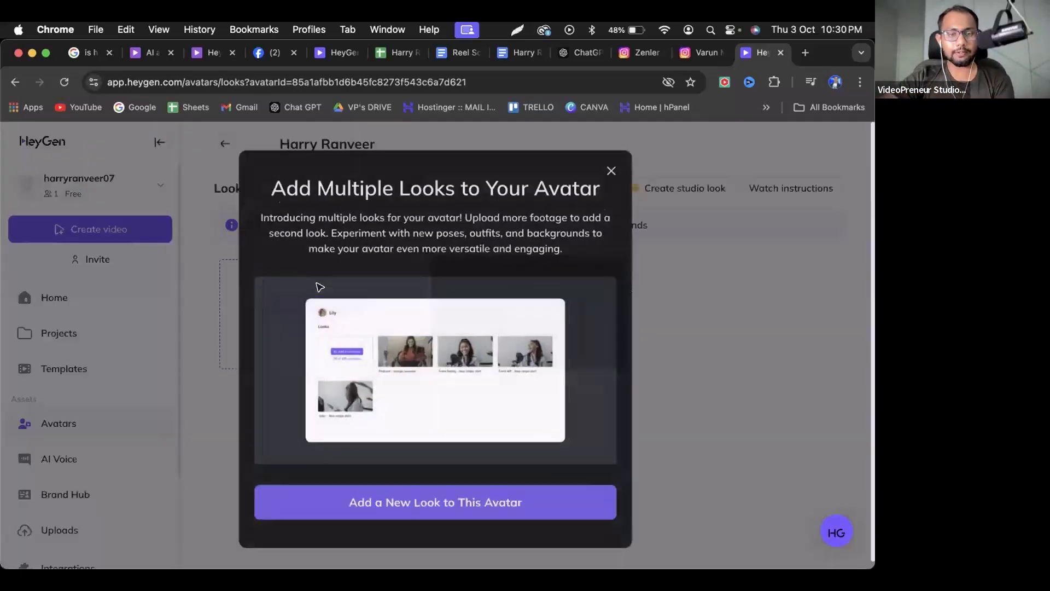
left_click(622, 160)
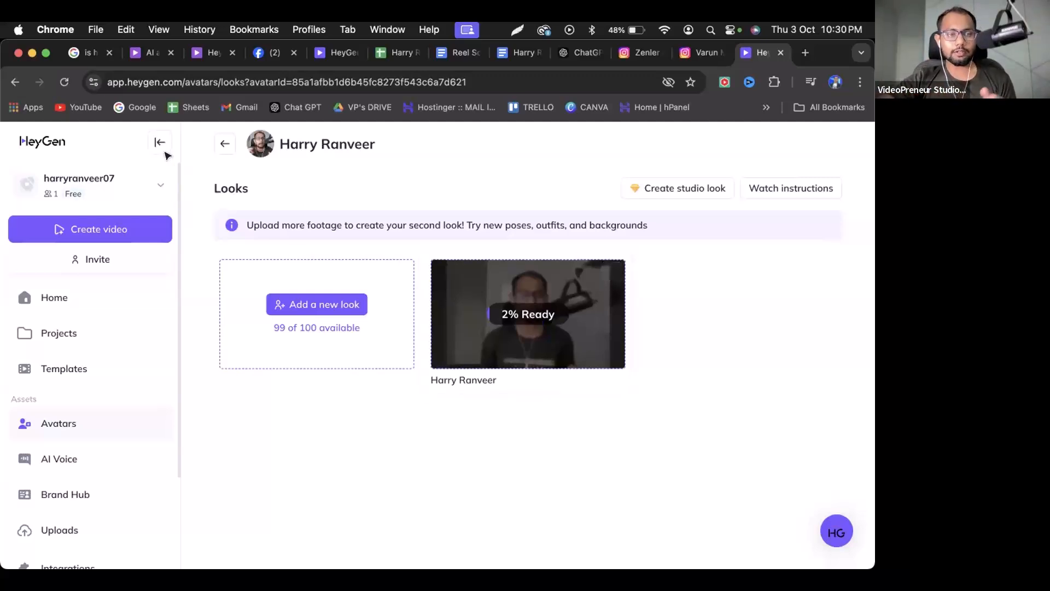
Log out of the current HeyGen account and sign in with the first listed Google account.
left_click(126, 184)
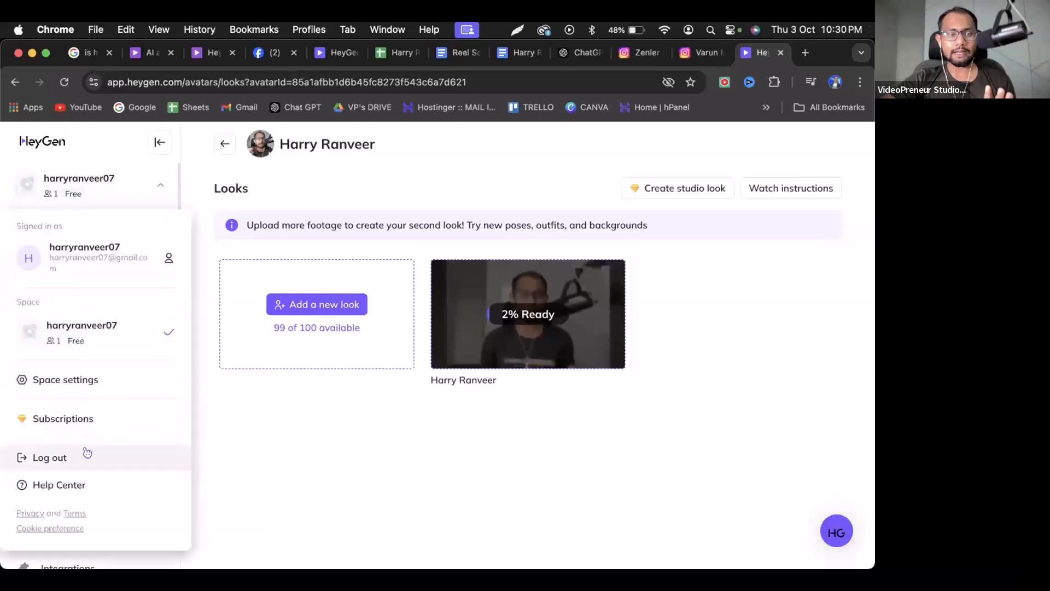
left_click(102, 456)
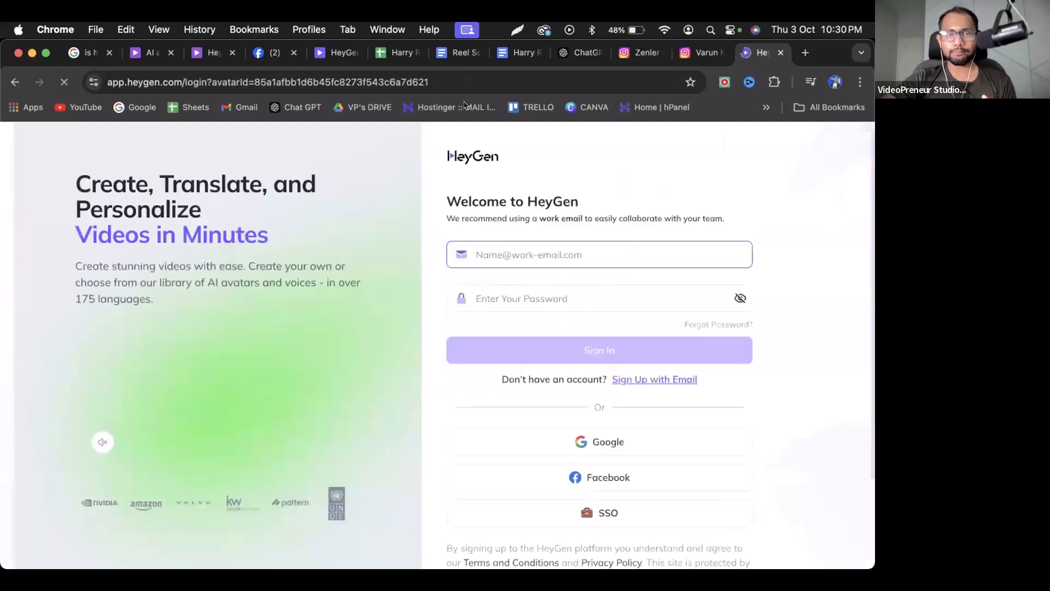
left_click(658, 438)
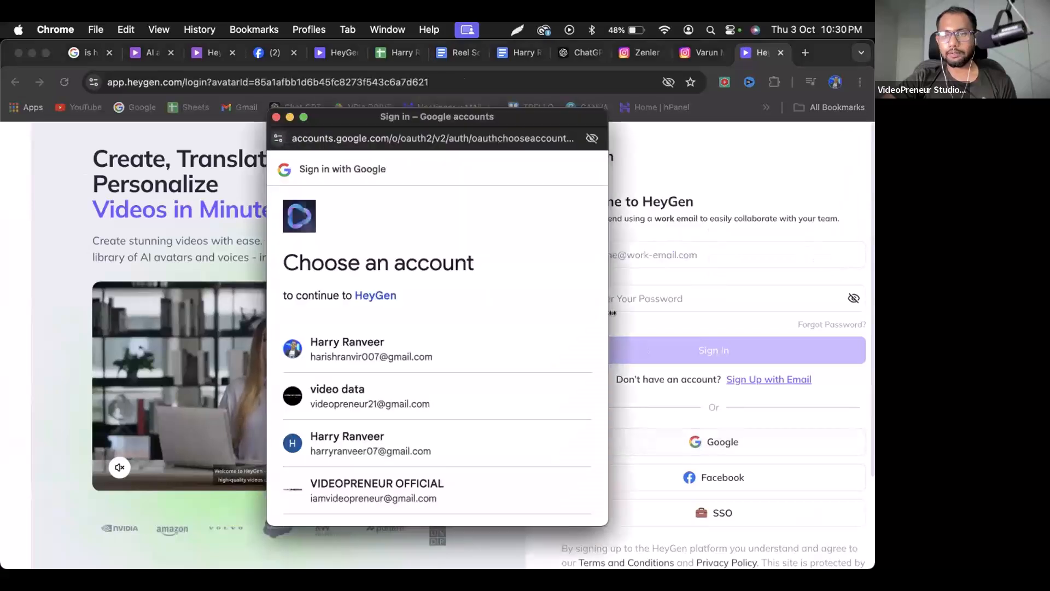
left_click(423, 350)
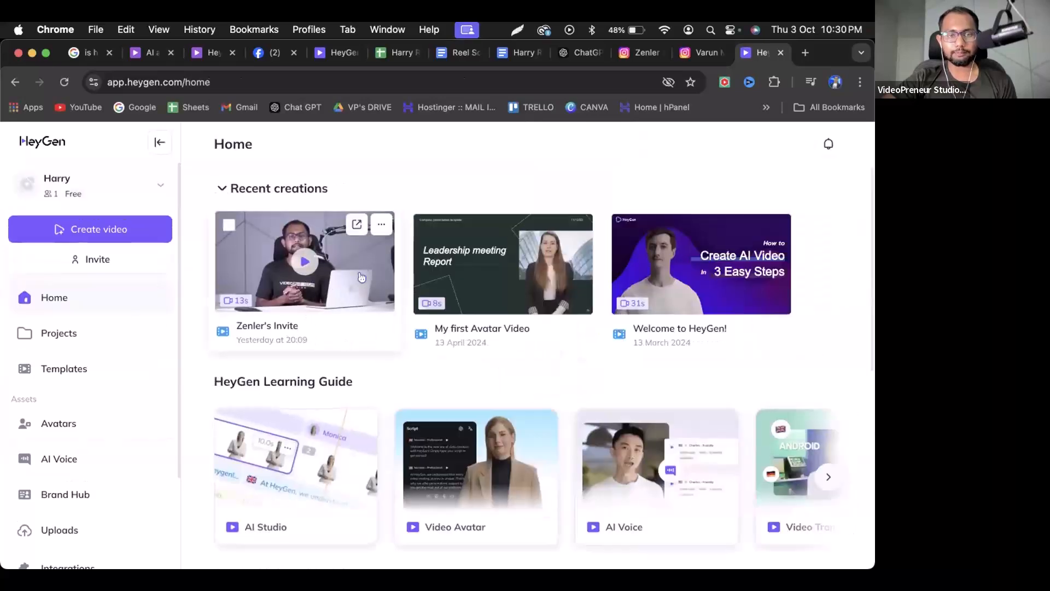
Open the Zenler's Invite video with Edit as New and widen the preview and timeline area.
left_click(377, 231)
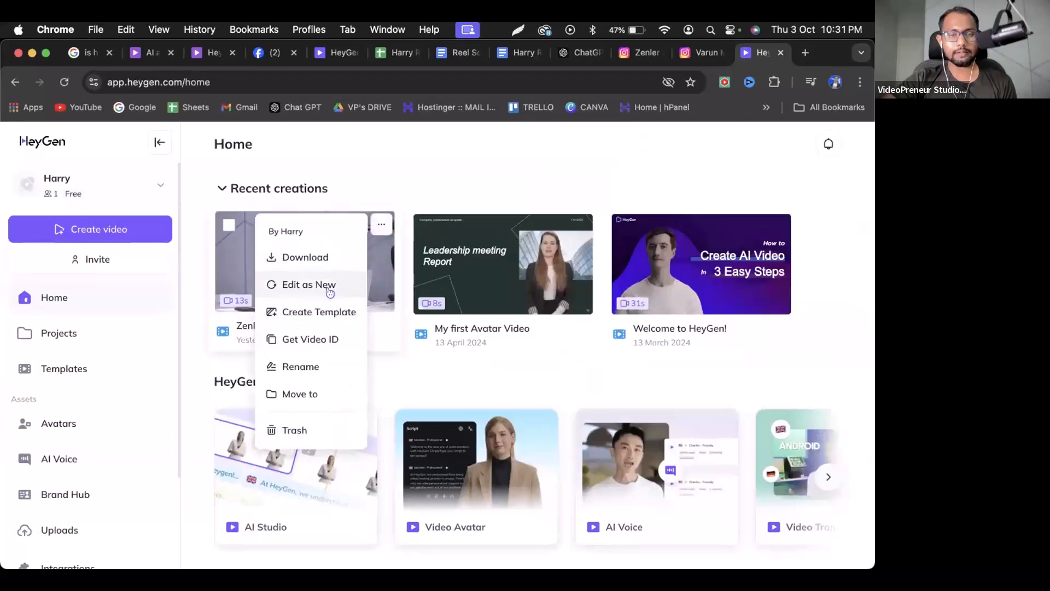
left_click(330, 286)
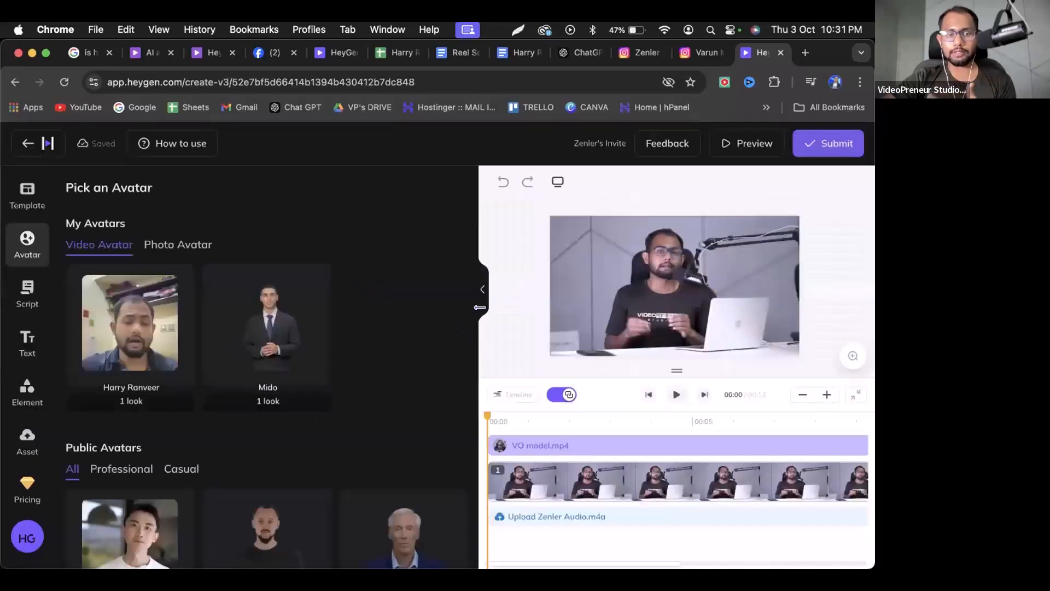
left_click_drag(474, 331, 354, 347)
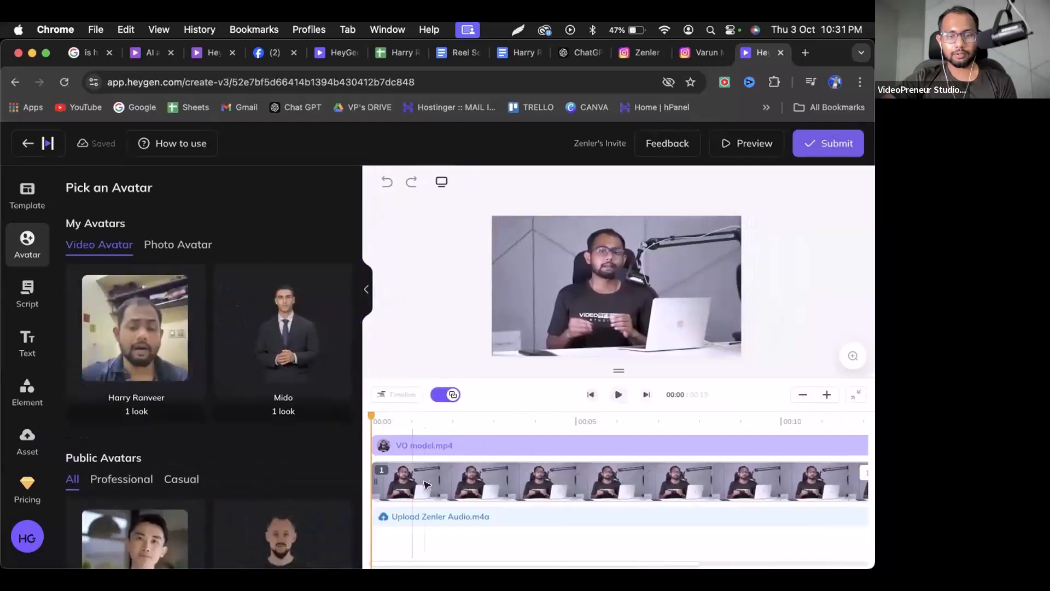
Delete the Zenler Audio.m4a script from the timeline and return the playhead to 00:00.
left_click(434, 518)
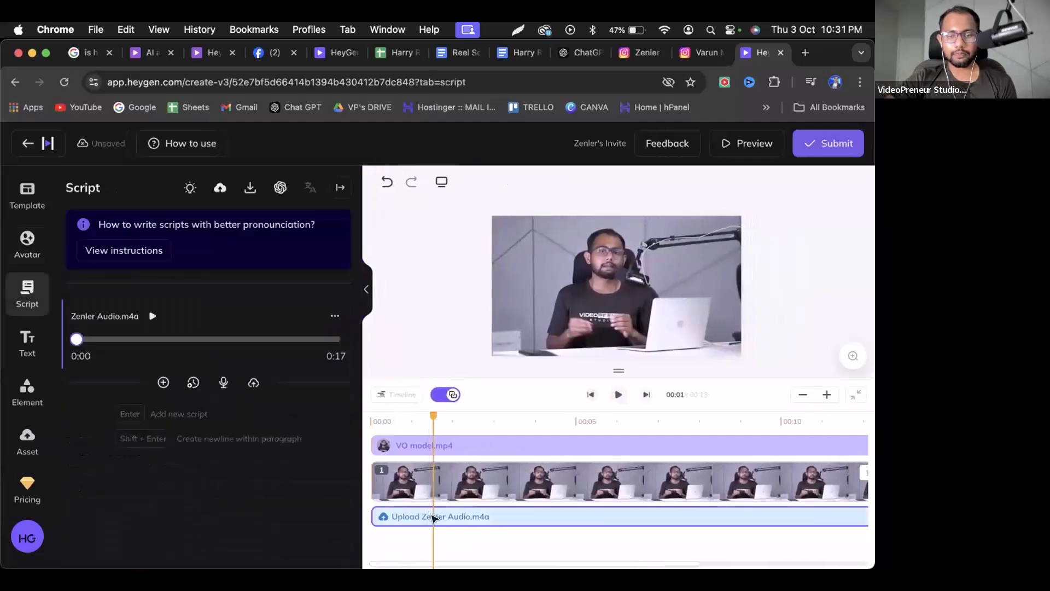
key("BackSpace")
left_click(438, 446)
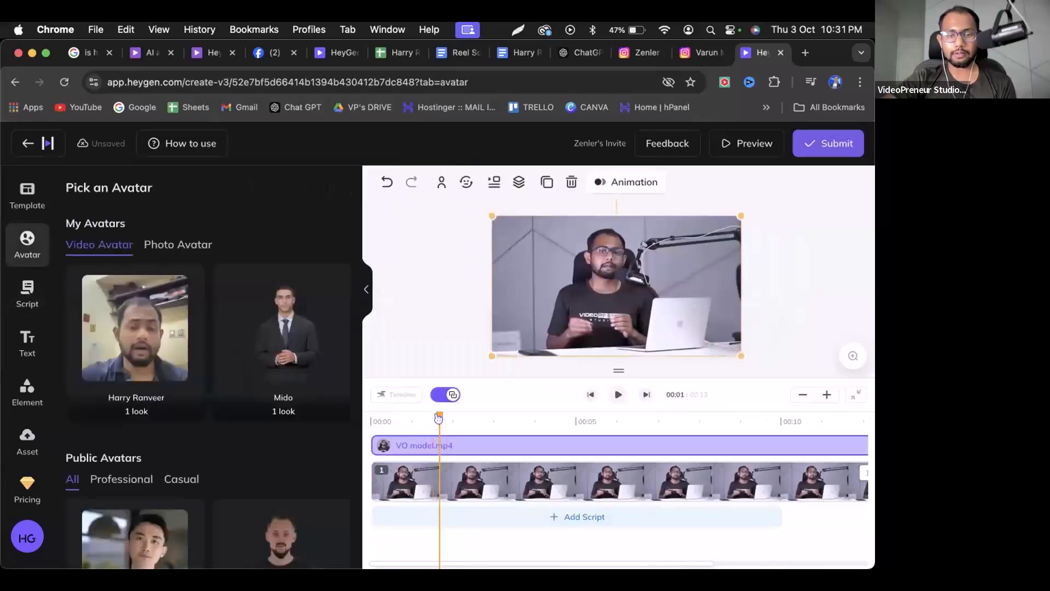
left_click_drag(439, 414, 343, 408)
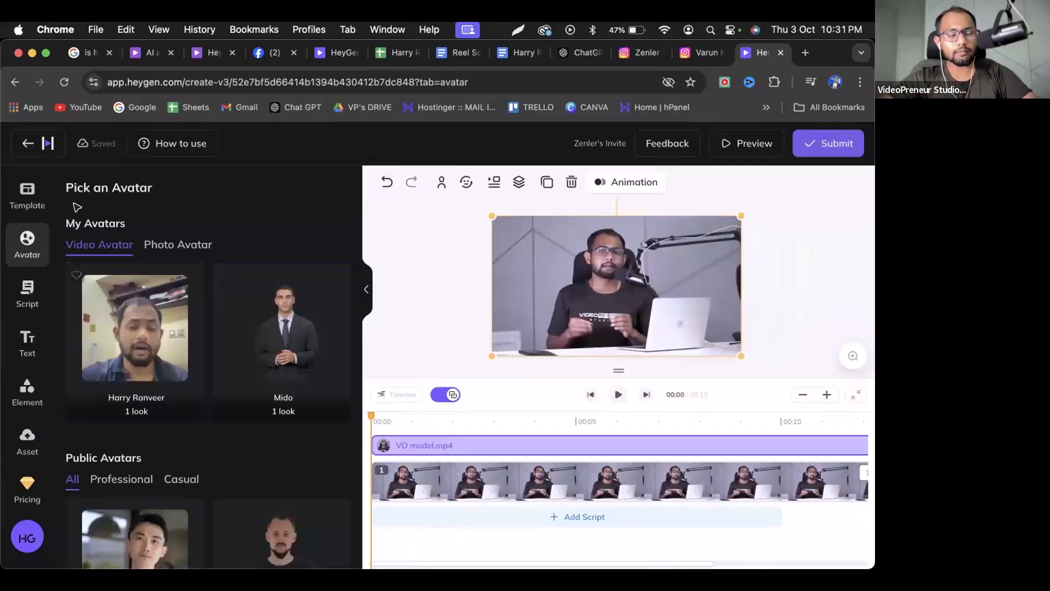
Examine the editor's available templates, avatars, script options, text styles, elements, music and uploaded assets.
left_click(30, 193)
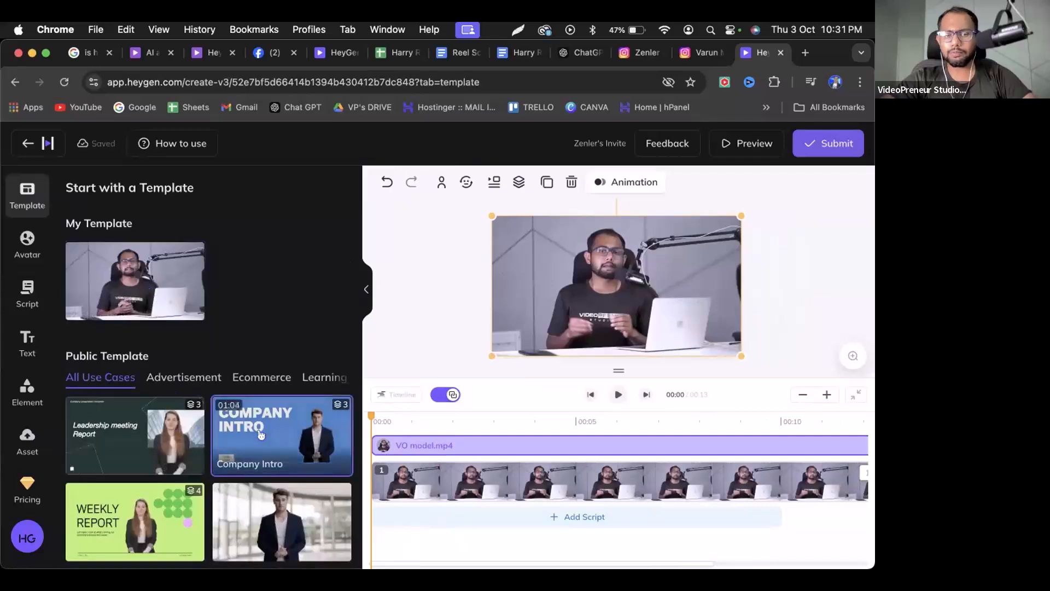
scroll(261, 434, "down", 5)
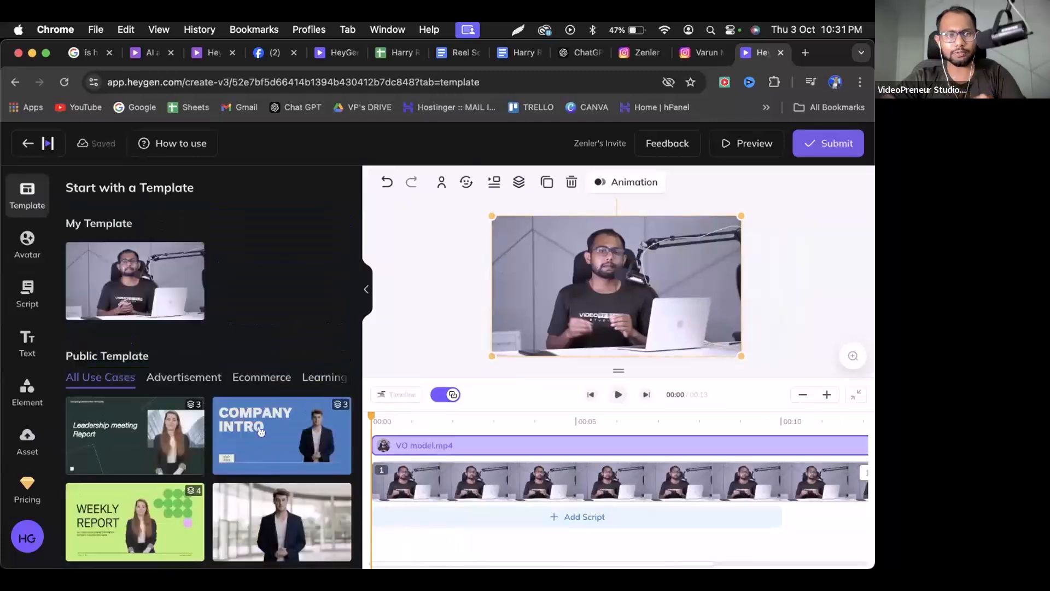
left_click(28, 243)
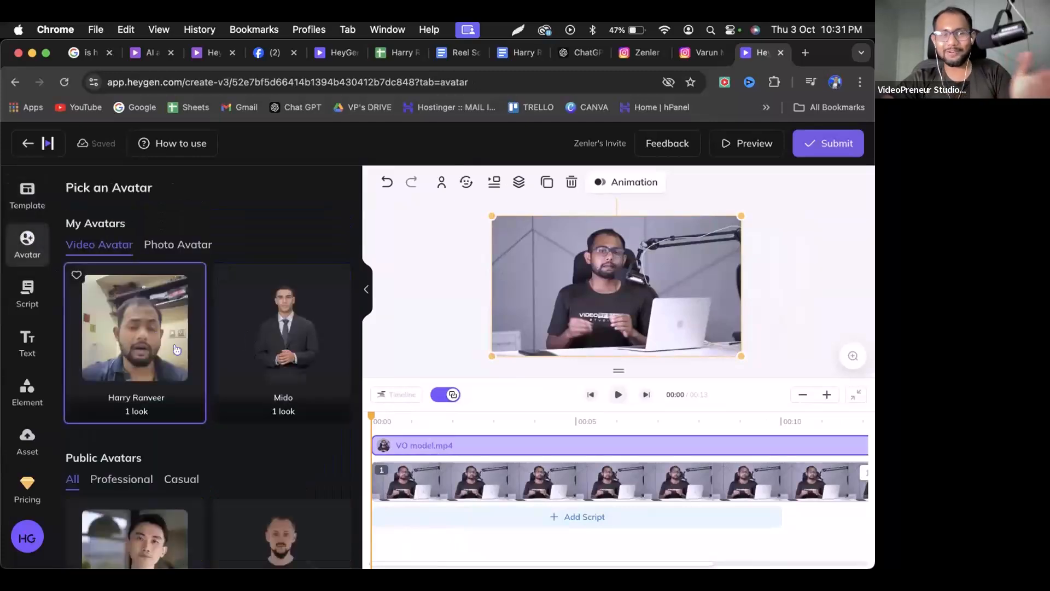
scroll(254, 421, "down", 3)
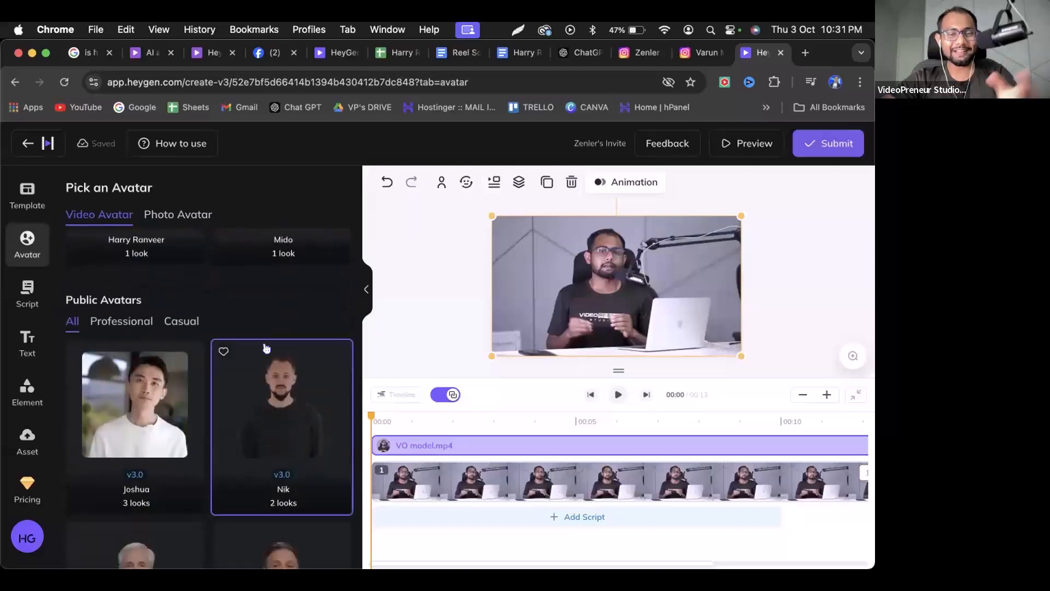
scroll(249, 354, "down", 8)
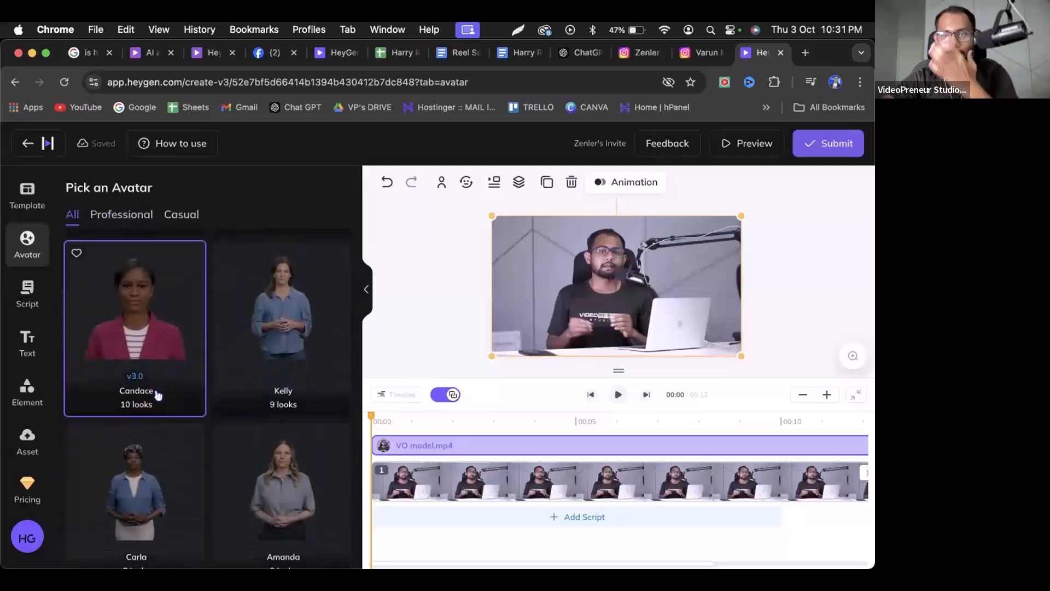
left_click(29, 294)
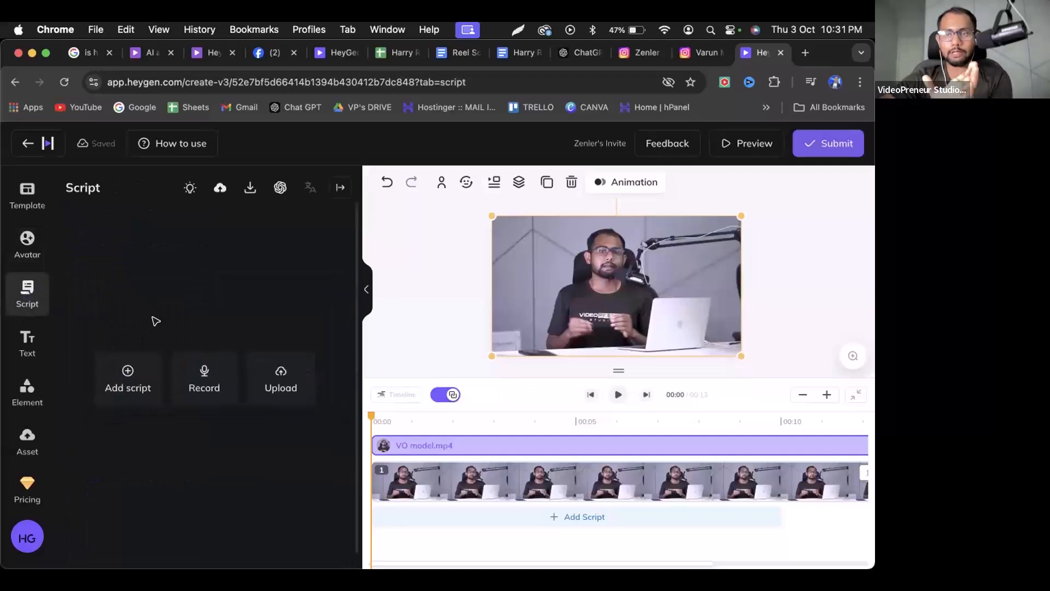
left_click(63, 340)
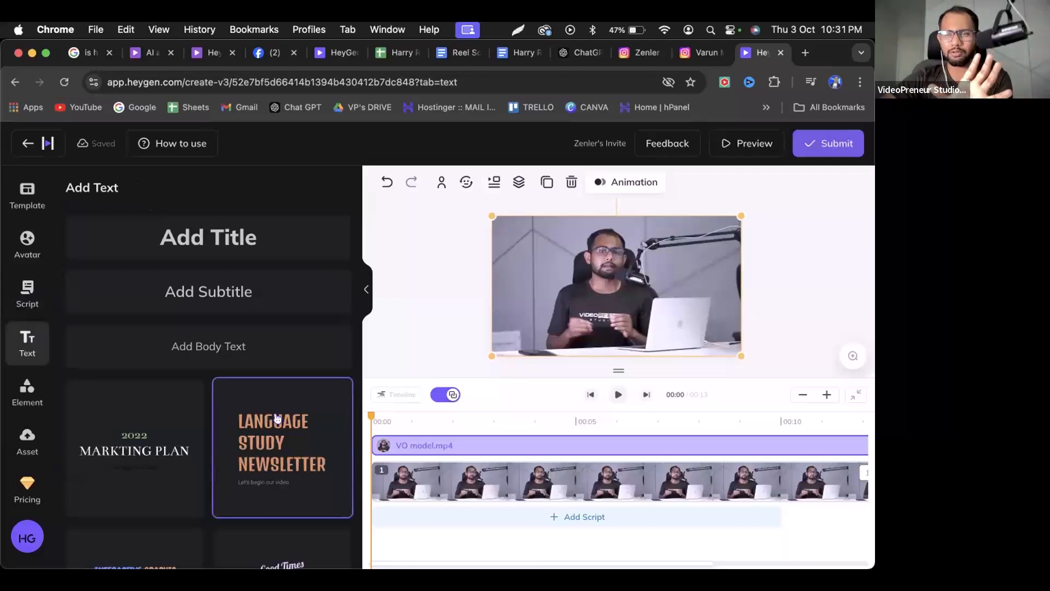
left_click(37, 404)
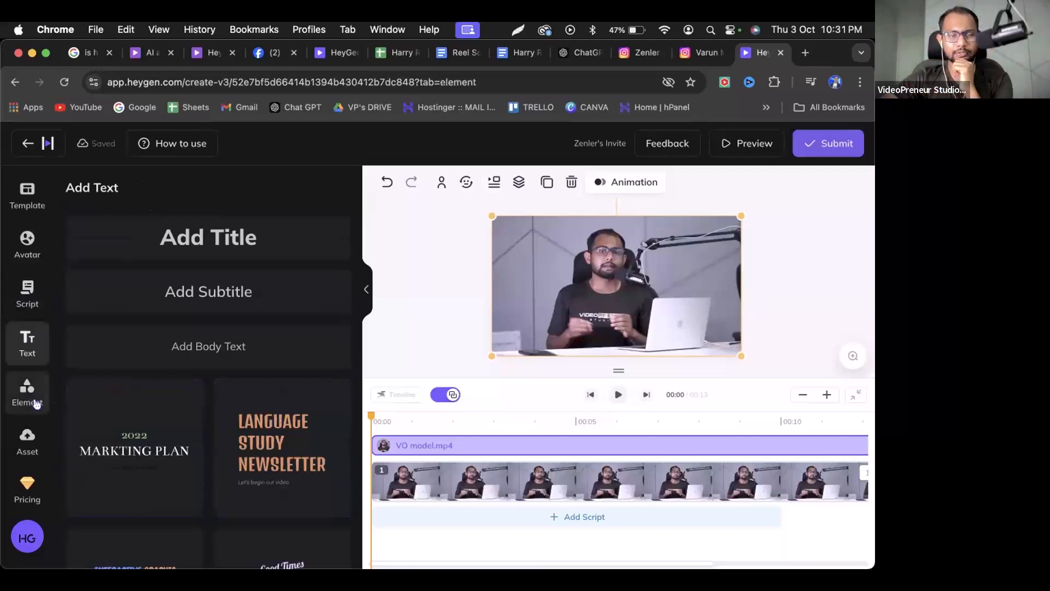
scroll(174, 329, "down", 1)
scroll(174, 329, "down", 8)
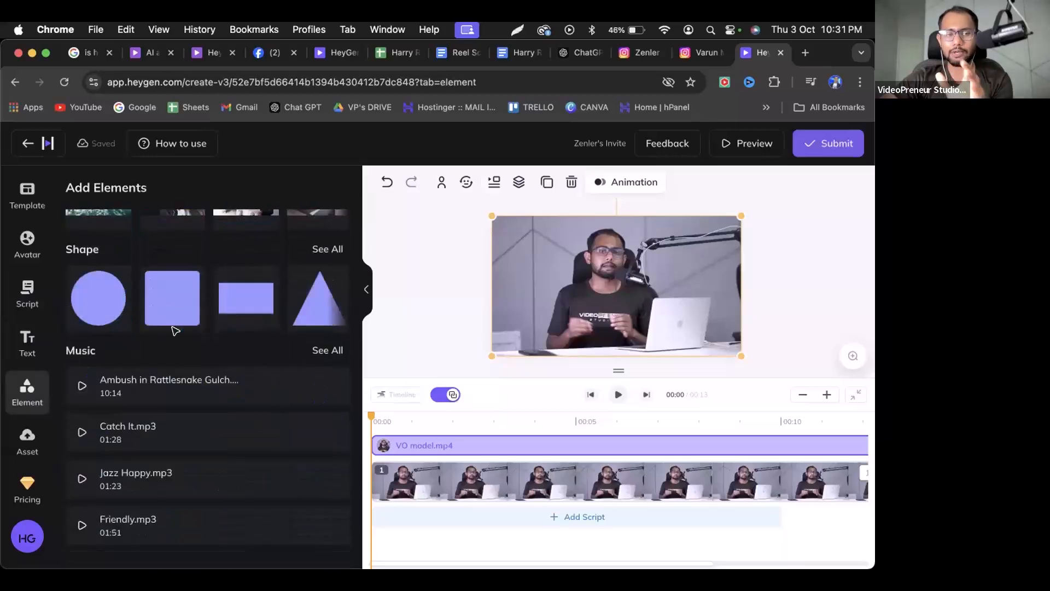
scroll(175, 330, "up", 9)
scroll(175, 331, "down", 8)
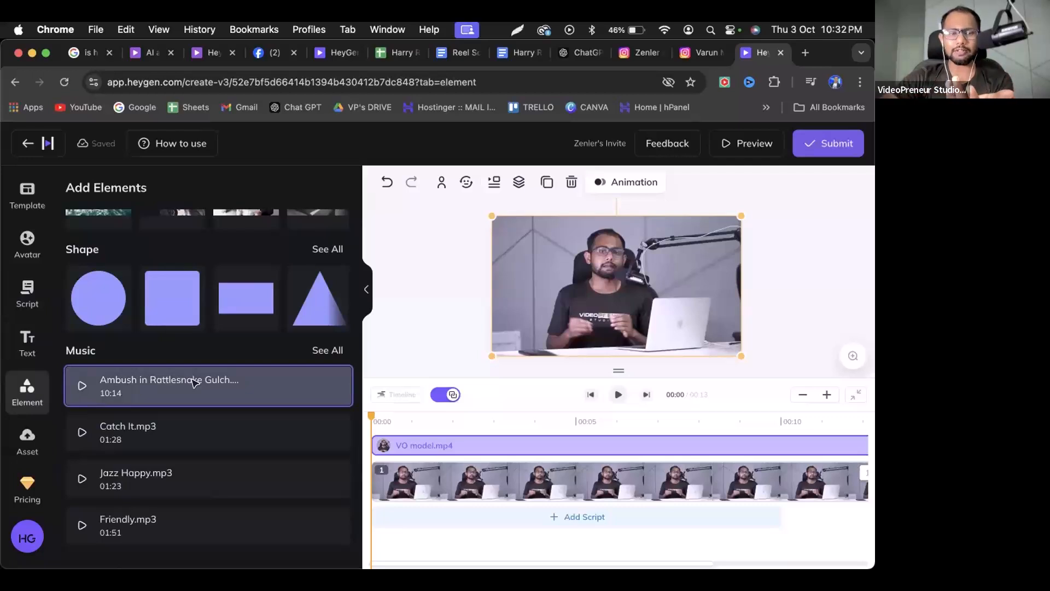
left_click(28, 439)
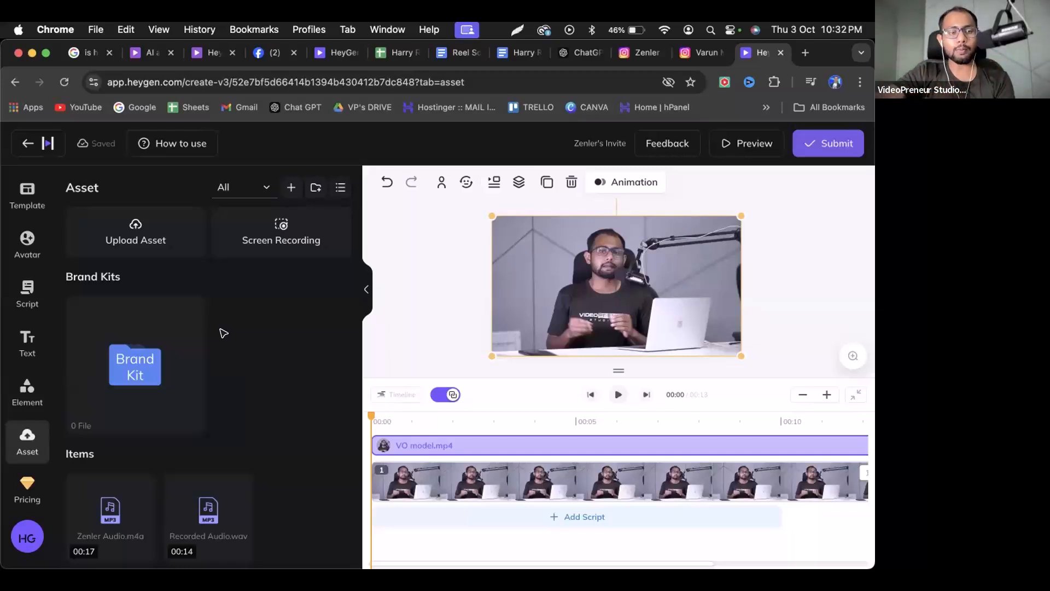
left_click(30, 244)
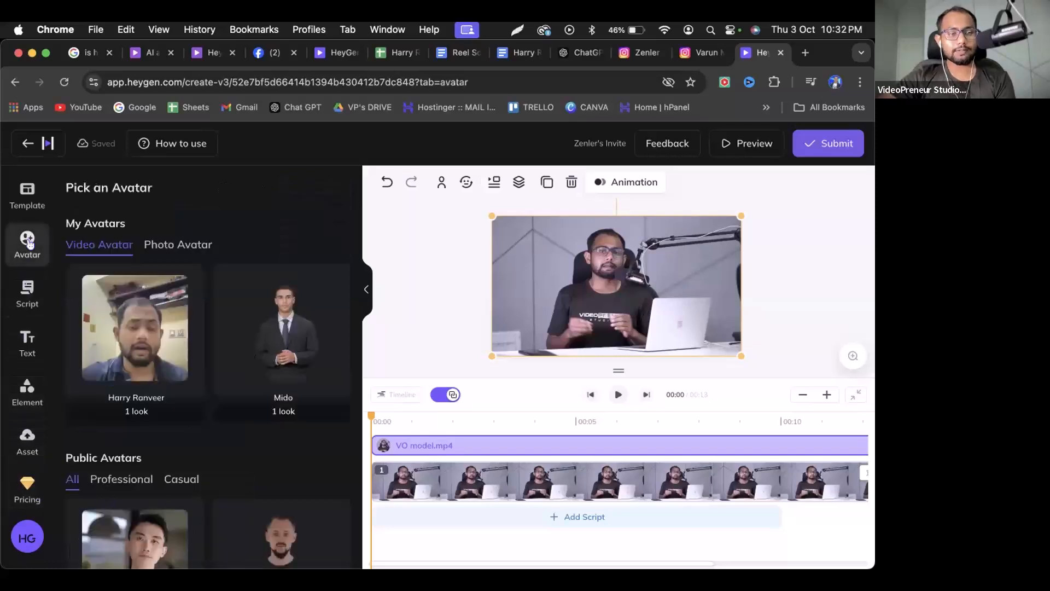
Add a text script to the scene and set its voice to the custom VO model.mp4 voice.
left_click(27, 290)
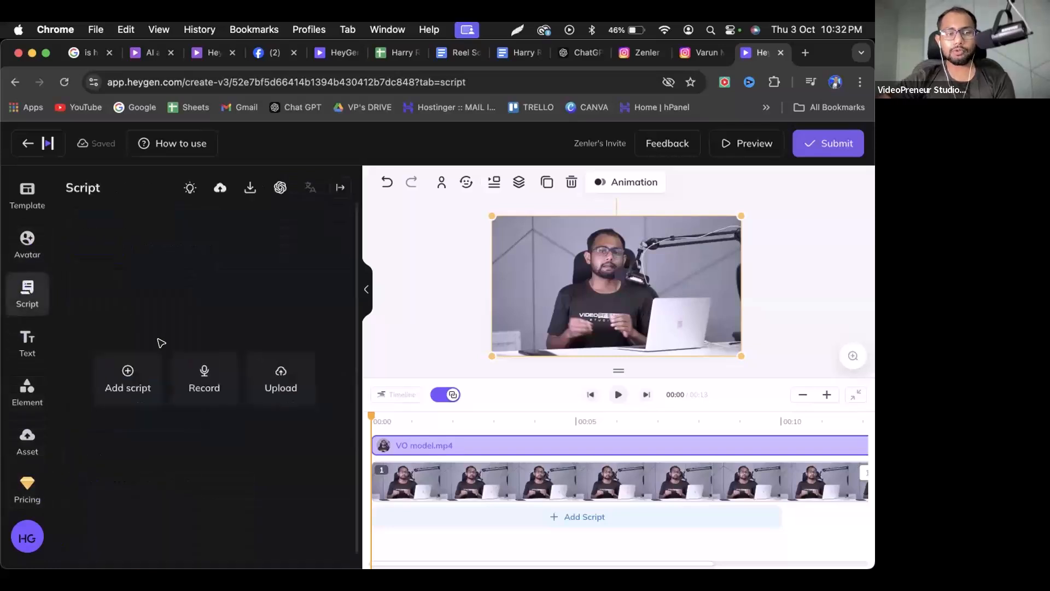
left_click(143, 365)
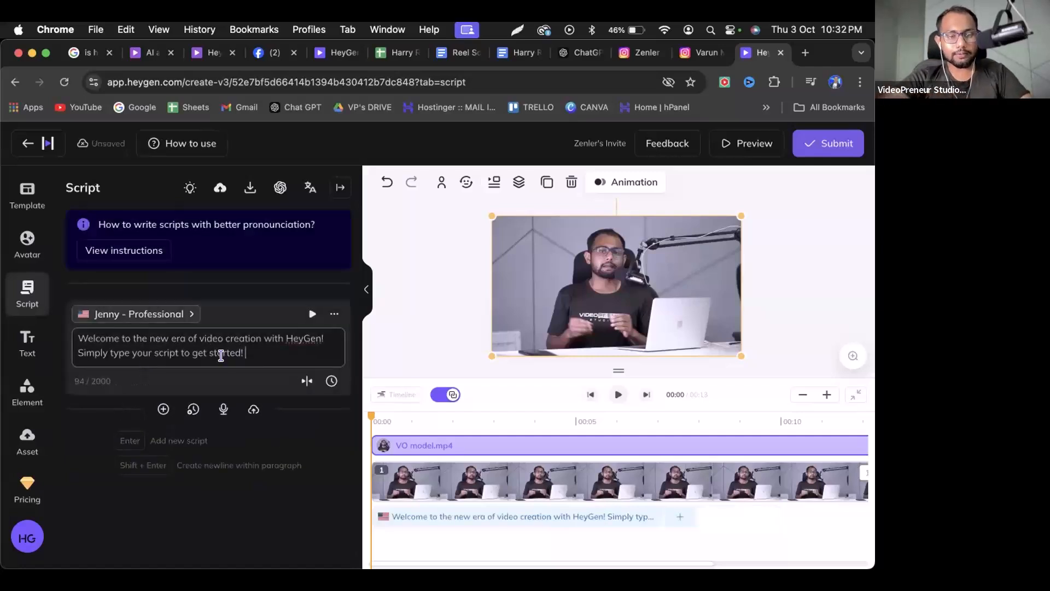
left_click(182, 314)
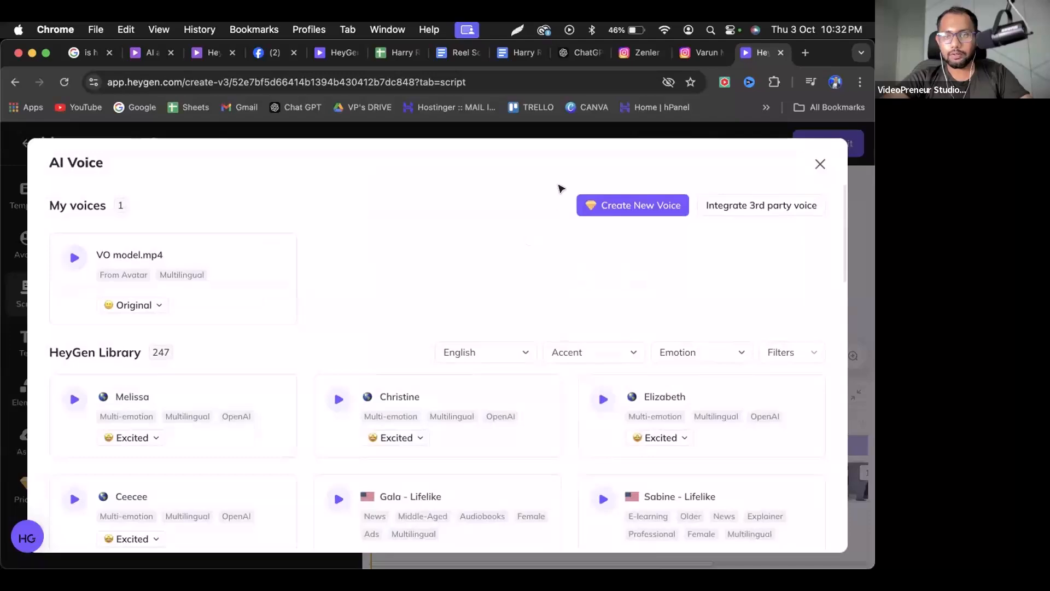
left_click(856, 241)
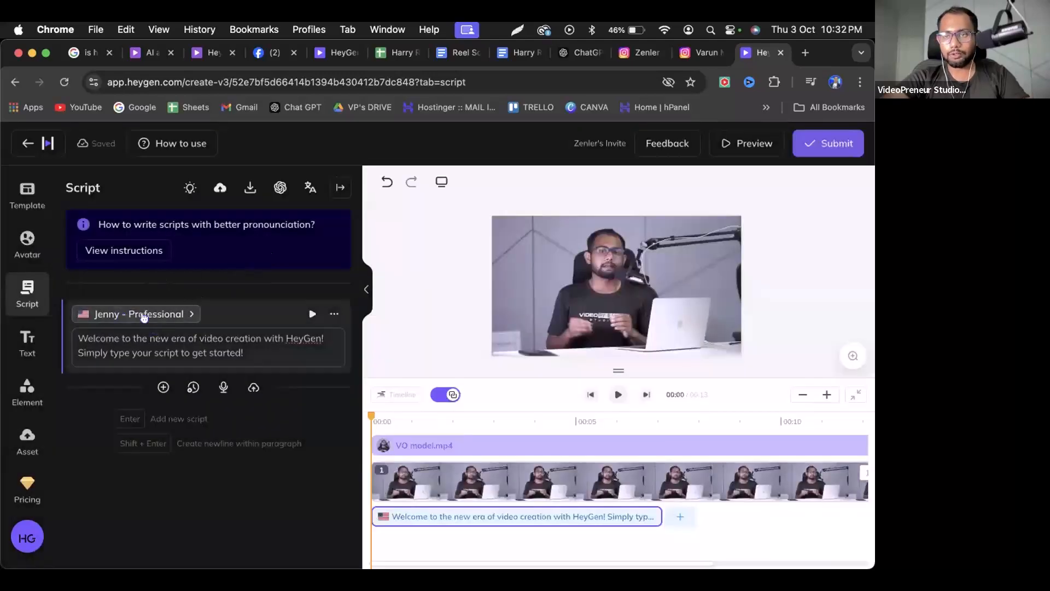
left_click(144, 316)
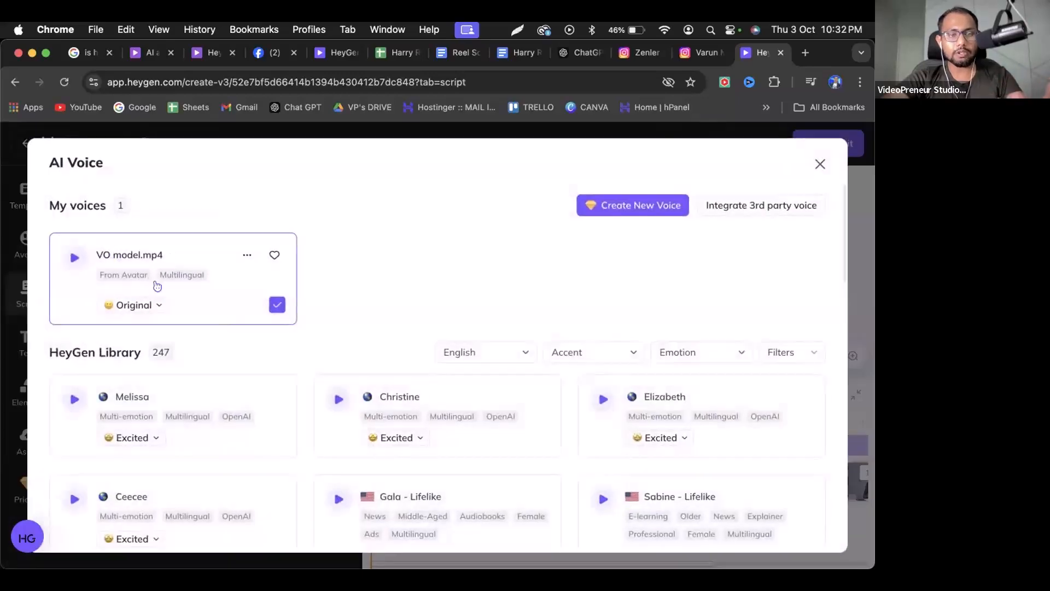
left_click(216, 293)
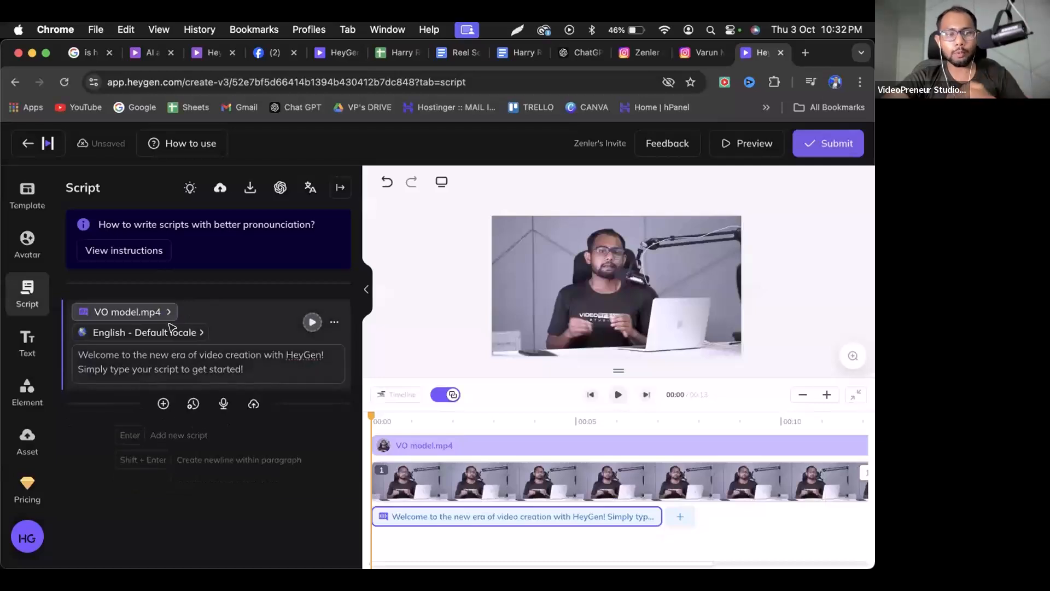
Replace the script with "Hey Everyone, Welcome to this podcast where i am going to teach you NOTHING" and play it to update the audio.
left_click(179, 365)
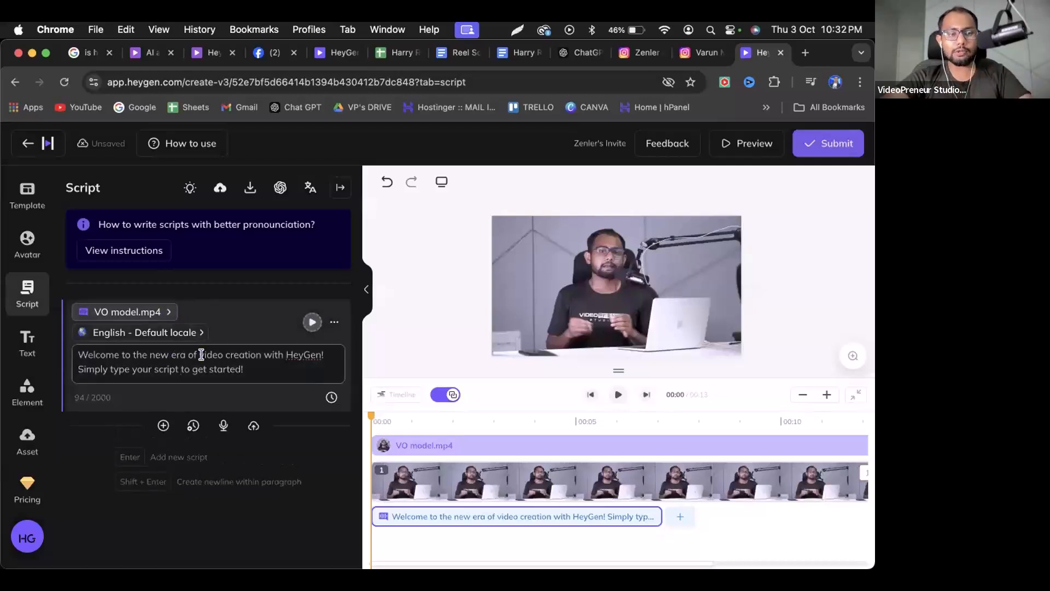
triple_click(252, 367)
type("Hey")
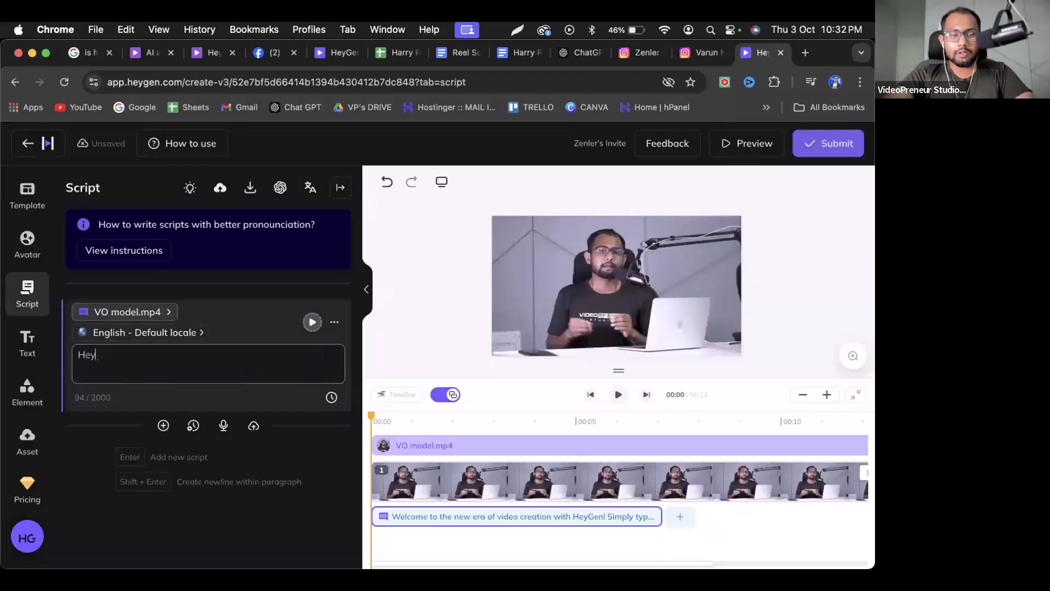
type(" Everyone")
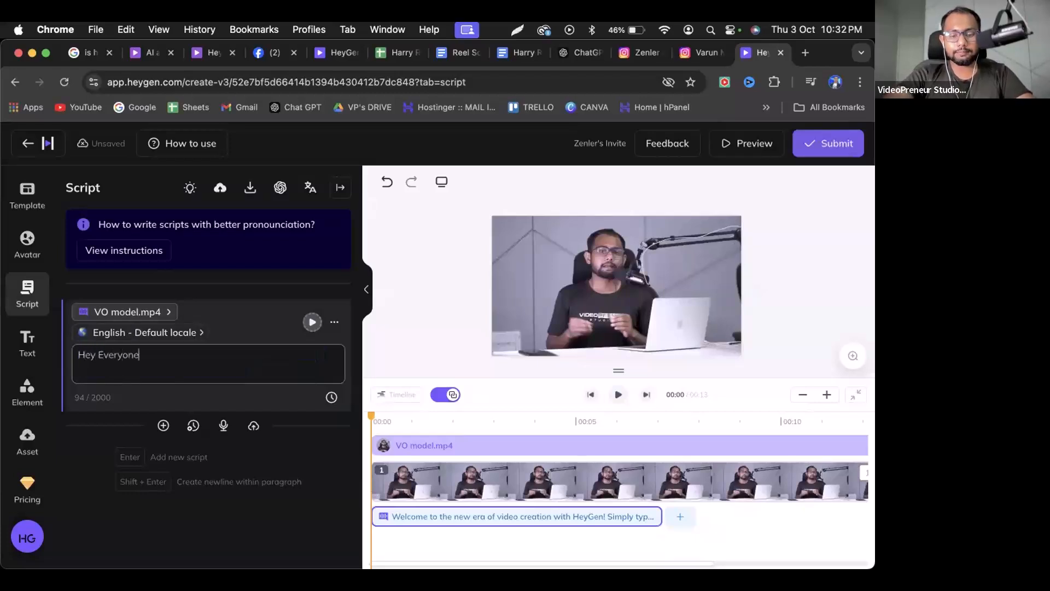
type(", Wel")
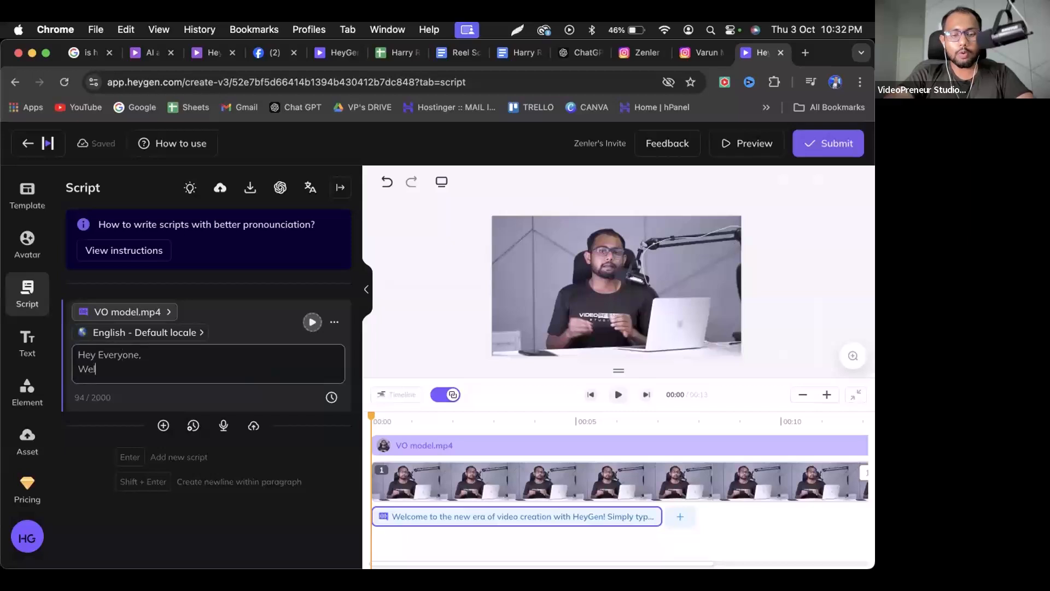
type("come to this podcast where i am goinh to tea")
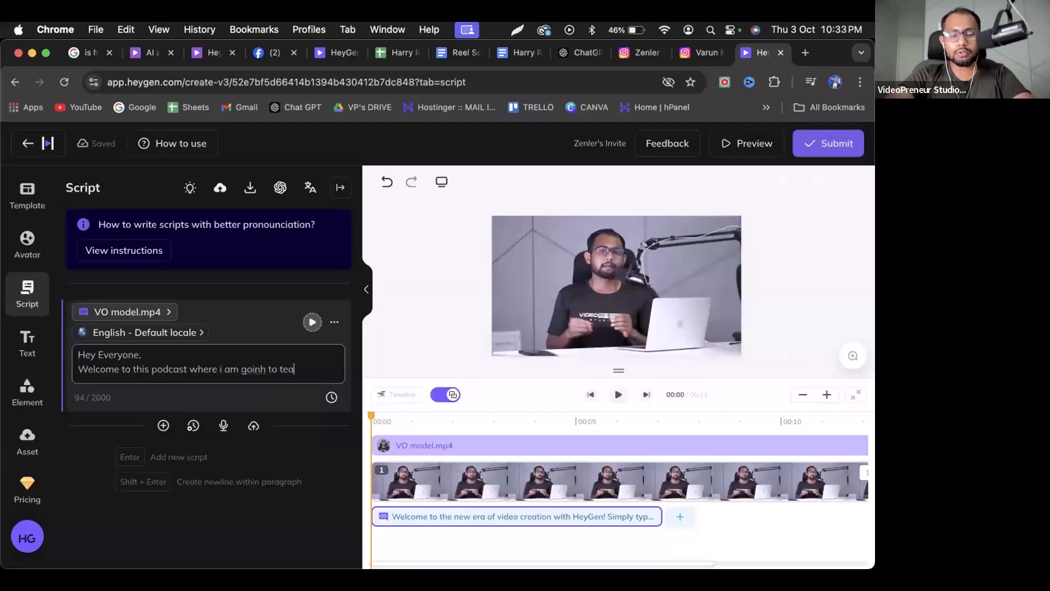
type("ch you N")
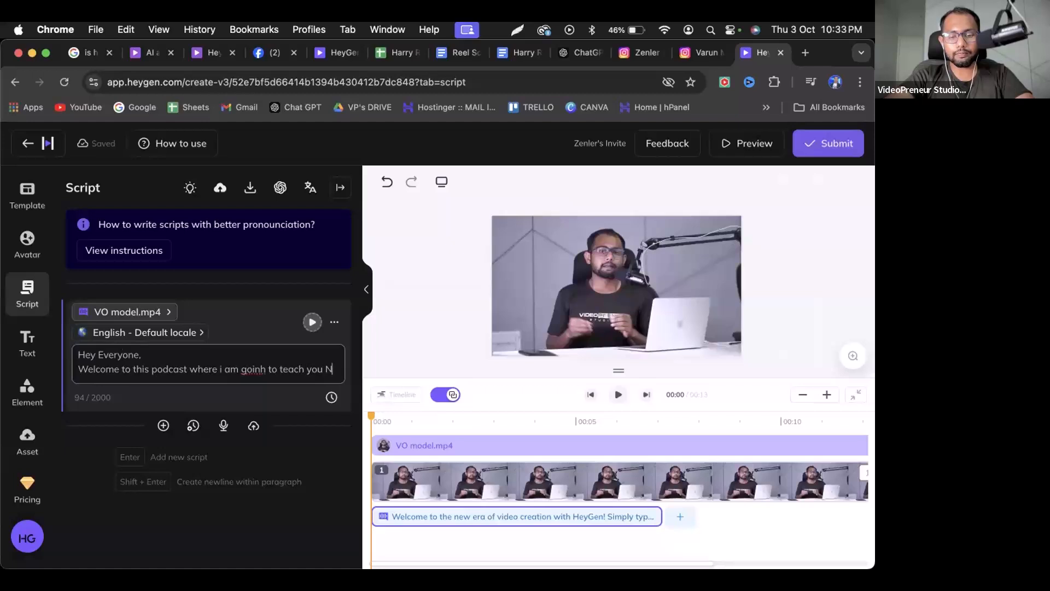
type("OTHING")
double_click(261, 367)
right_click(260, 368)
type("going")
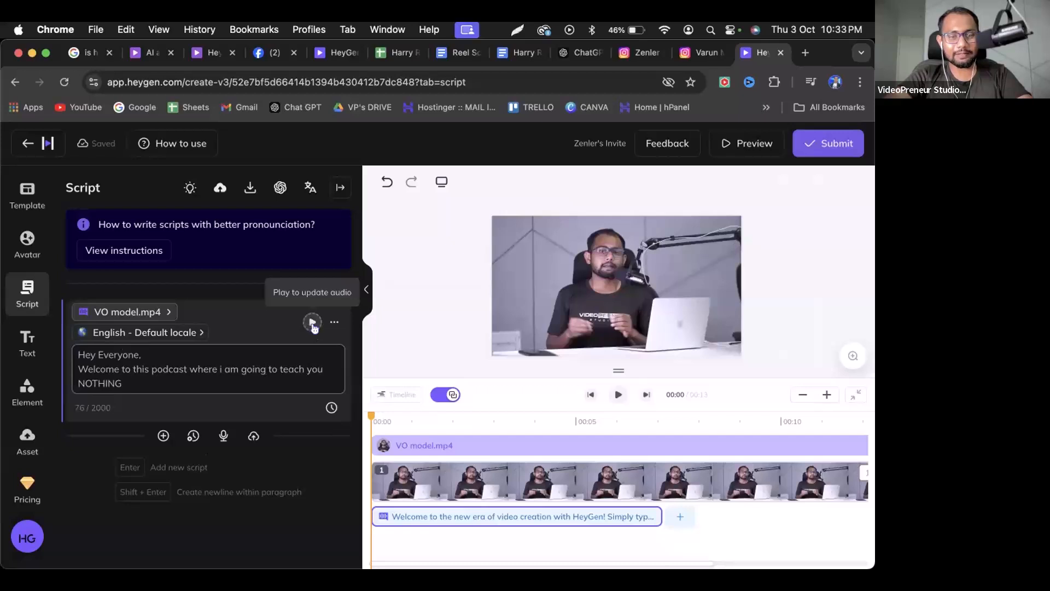
left_click(313, 325)
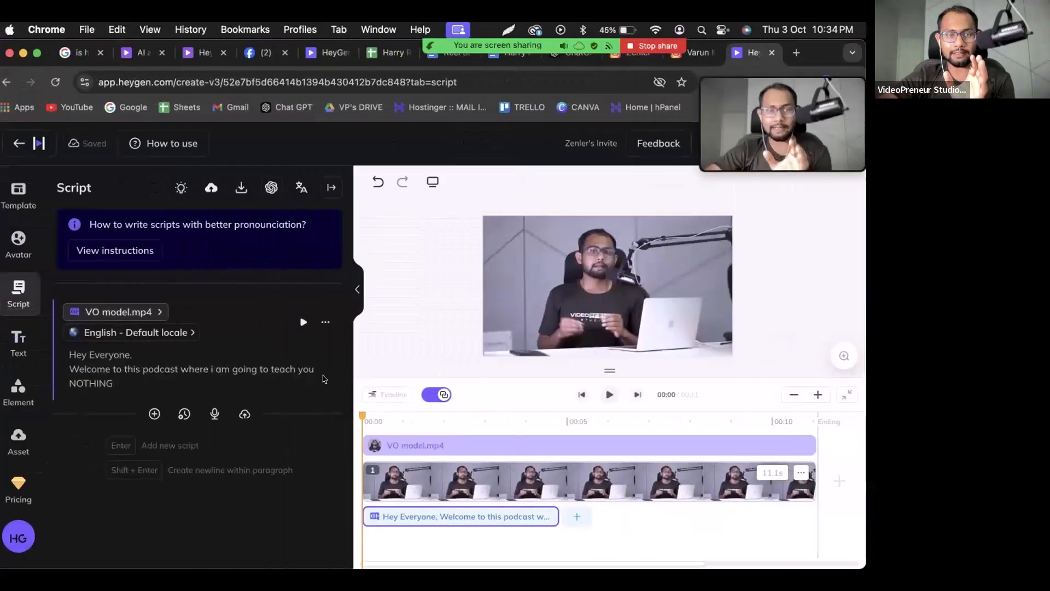
Preview the Zenler's Invite.mp4 video from the desktop and close the preview.
key("ctrl+Left")
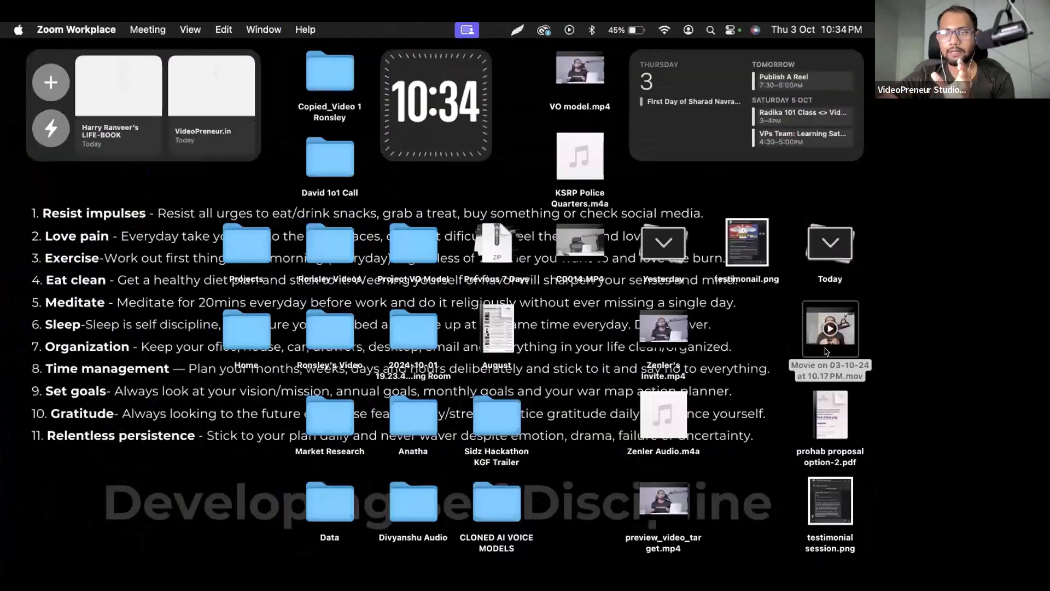
left_click(687, 342)
key("space")
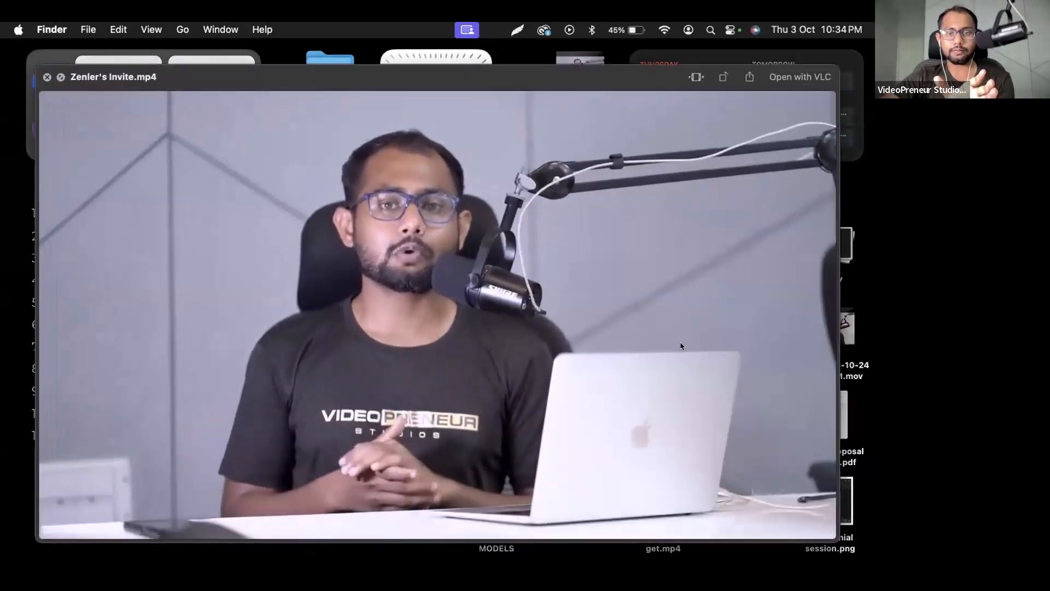
key("space")
Close the Finder window showing the Video Ad folder.
key("ctrl+Left")
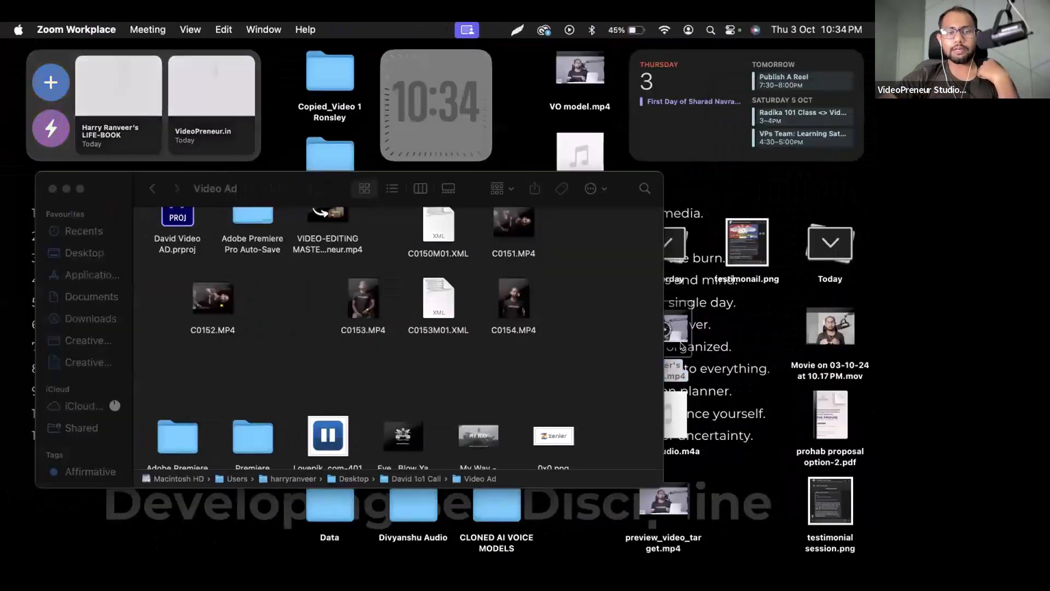
key("ctrl+Right")
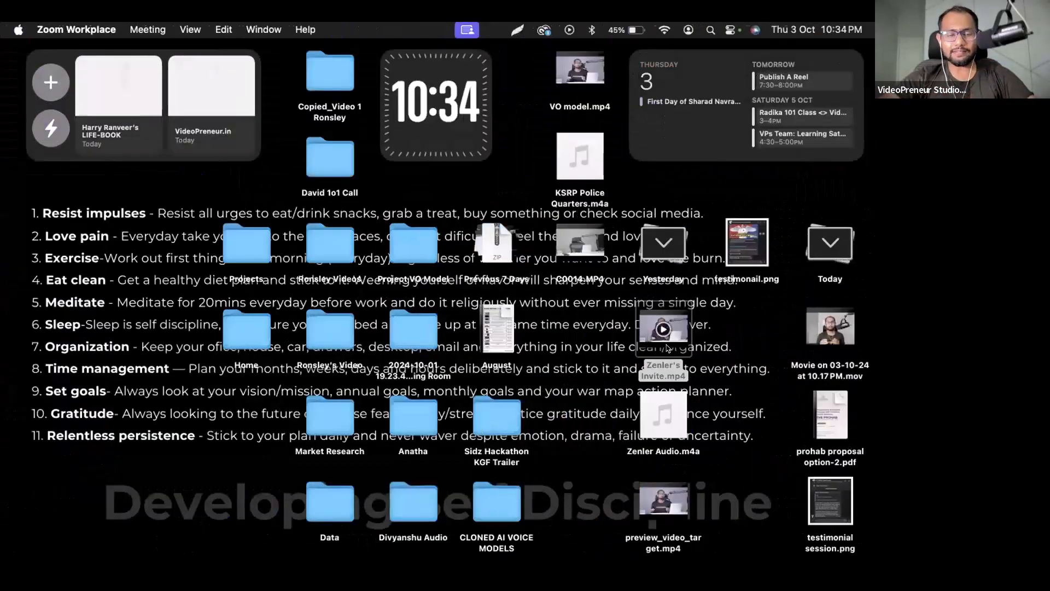
key("ctrl+Left")
key("ctrl+Right")
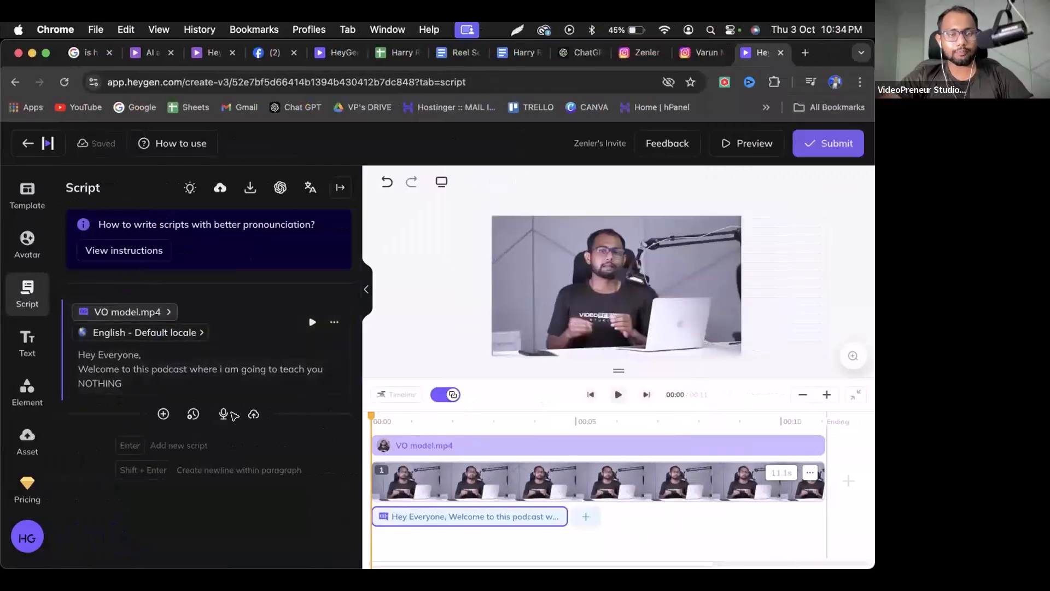
key("ctrl+Left")
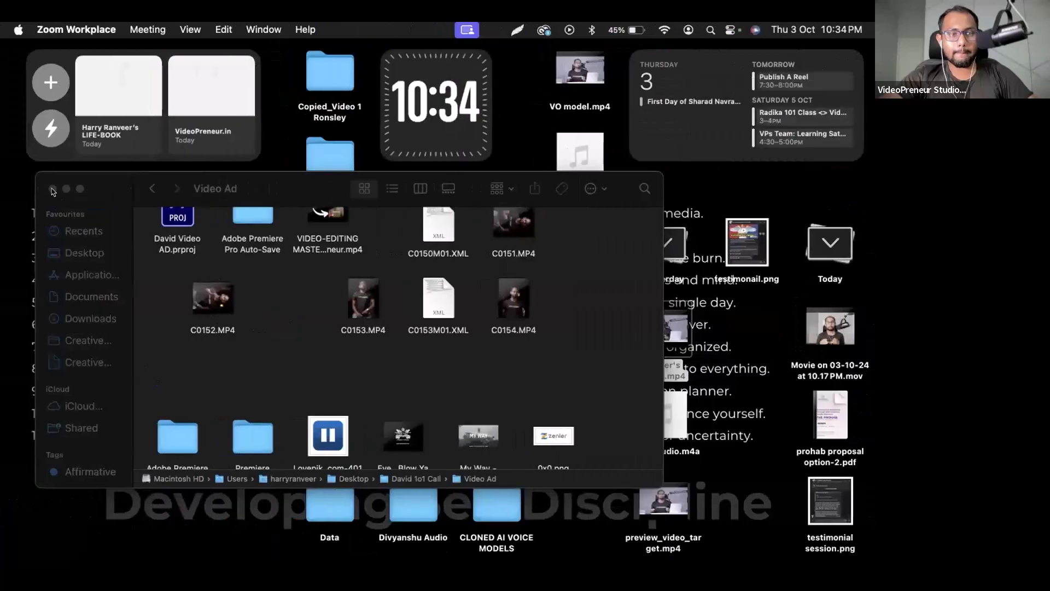
left_click(52, 189)
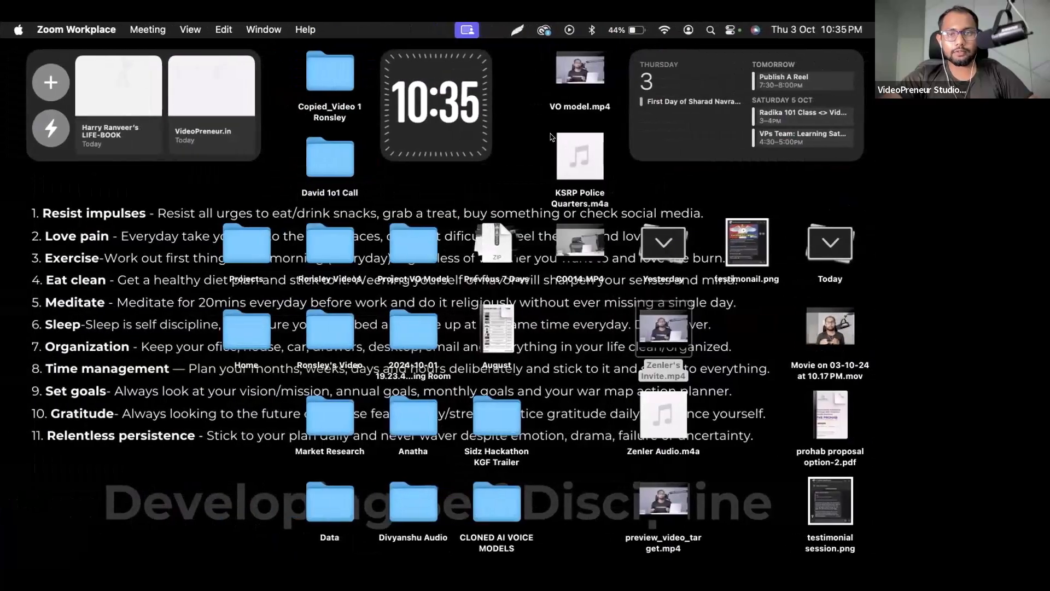
Switch to the MindNode mind map, view its Shoot it branch, and return to the browser.
key("ctrl+Right")
key("ctrl+Right")
key("ctrl+Right")
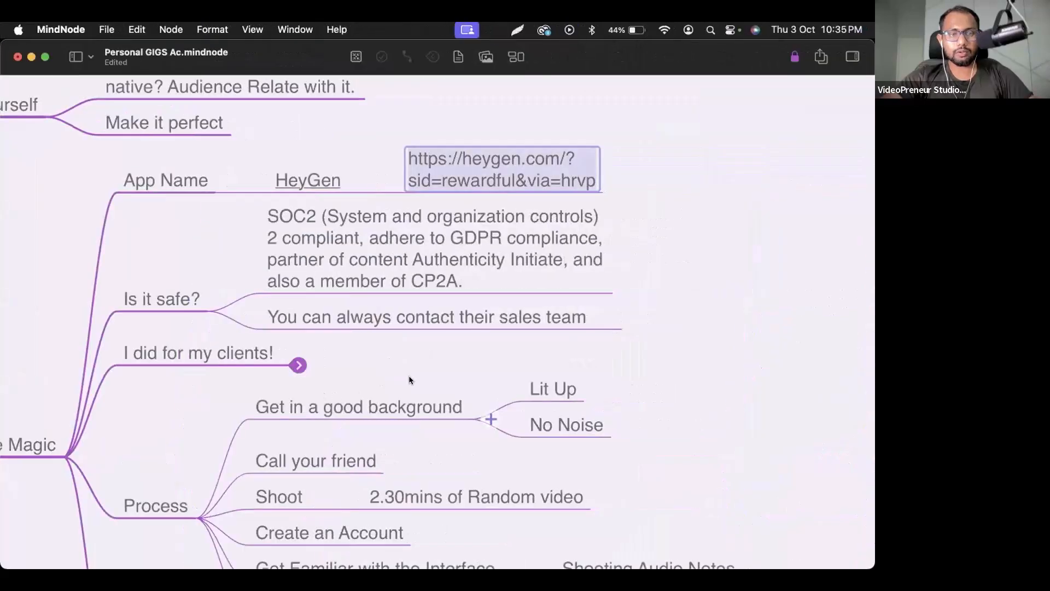
scroll(409, 380, "down", 3)
scroll(409, 380, "left", 2)
key("ctrl+Left")
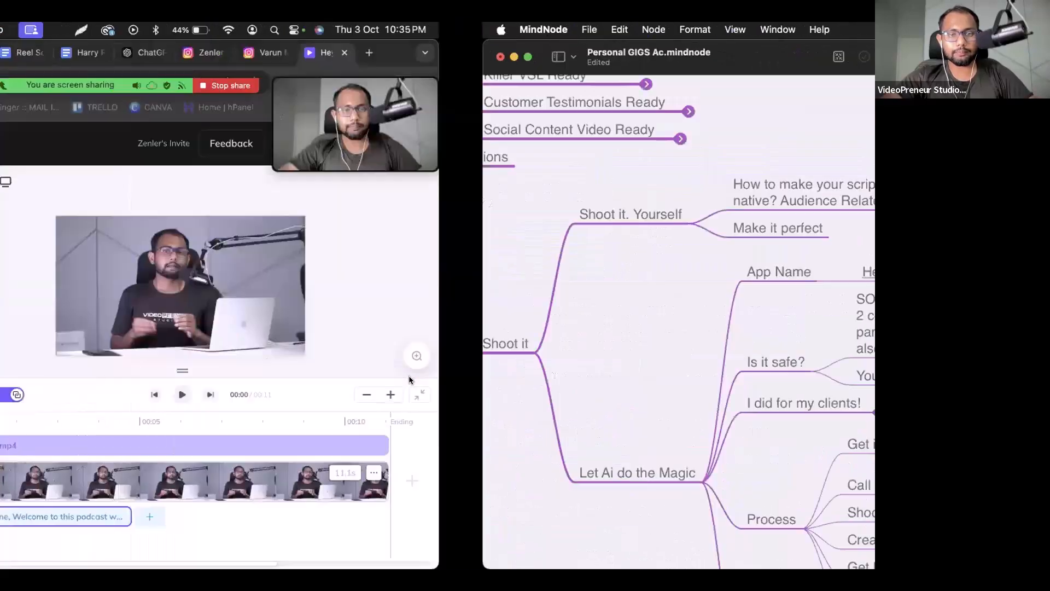
Search Google in a new browser tab for who the presenter is, by full name, and look over the results.
left_click(804, 51)
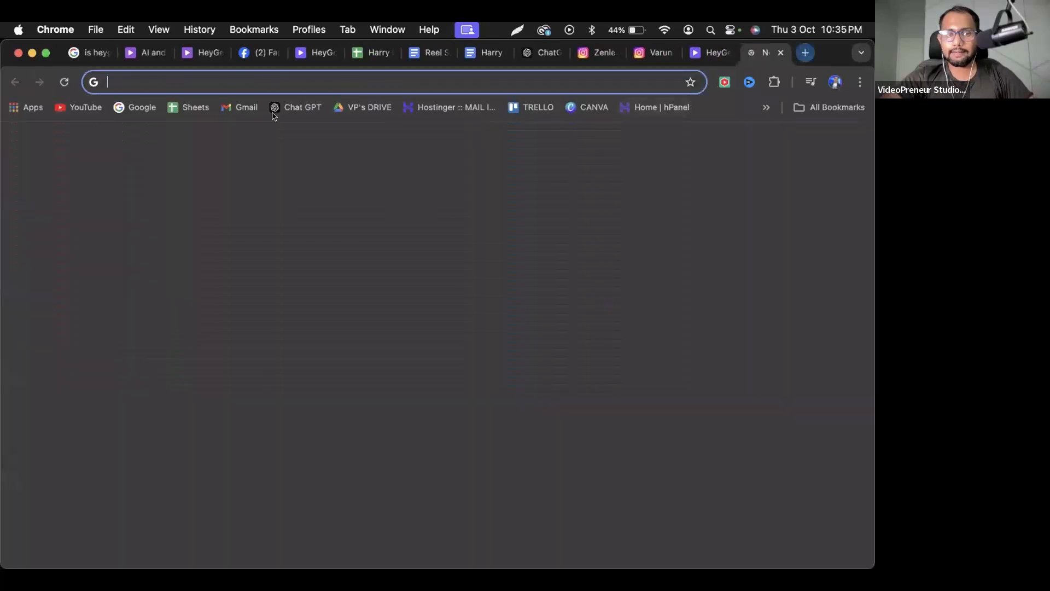
type("kstad")
key("Return")
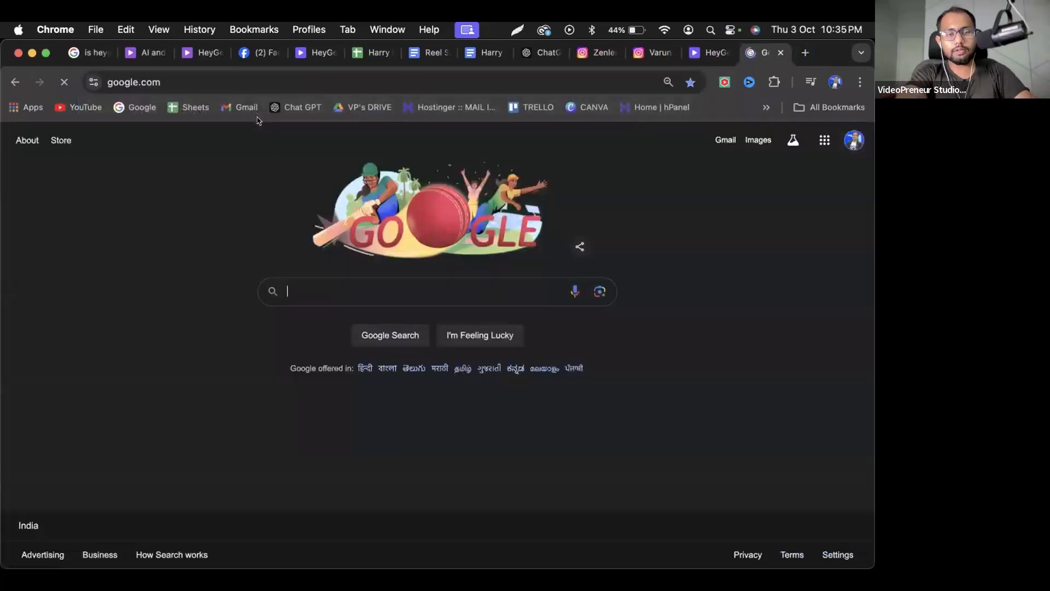
type("who is harryr a")
key("BackSpace")
key("BackSpace")
key("BackSpace")
type("ranveer")
key("Return")
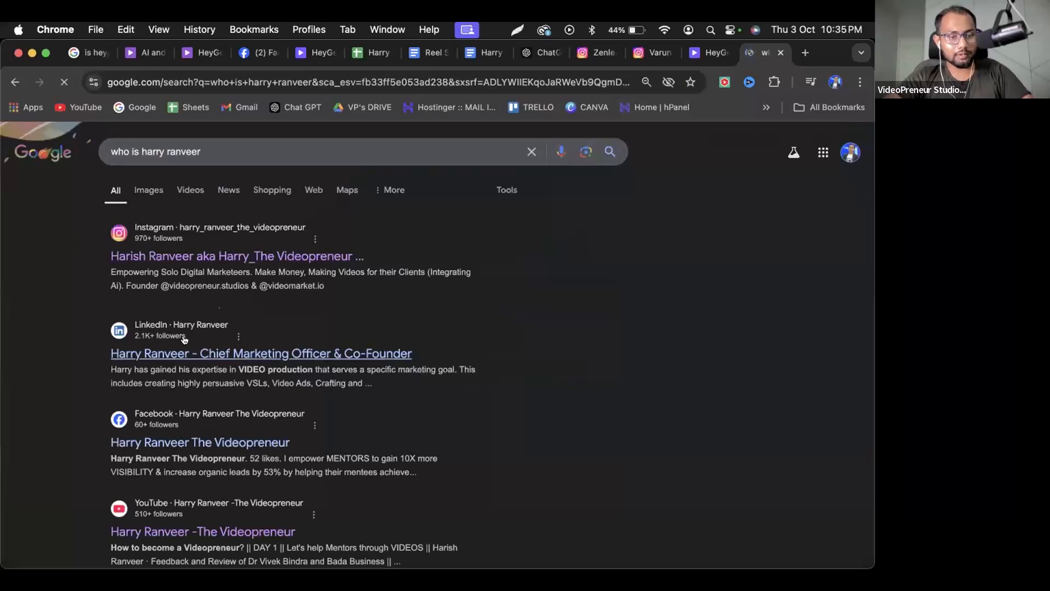
scroll(230, 350, "down", 1)
scroll(231, 348, "up", 2)
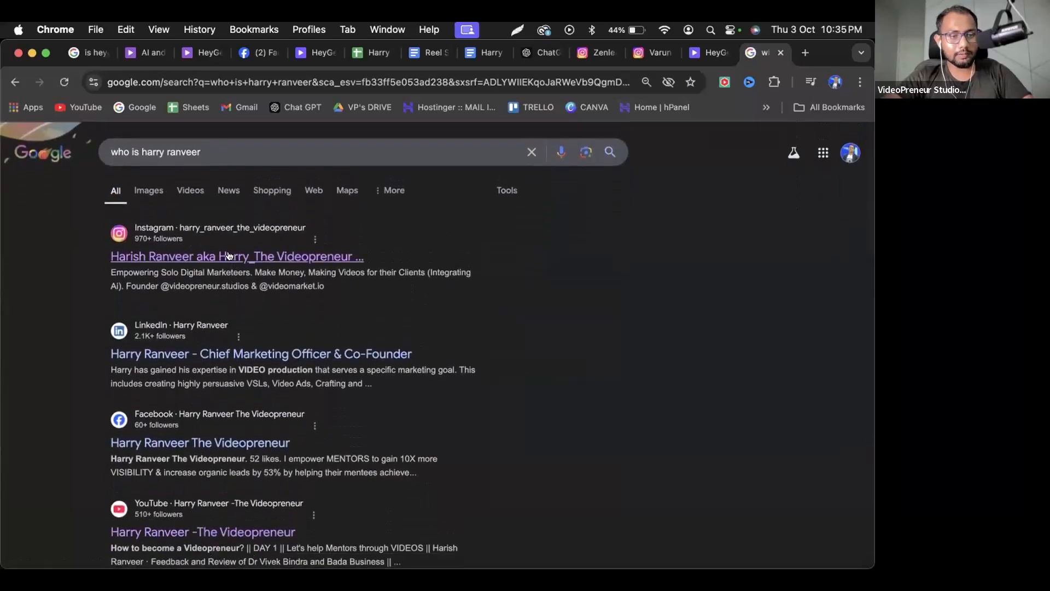
View the presenter's LinkedIn profile from the search results and return to the HeyGen editor.
left_click(244, 350)
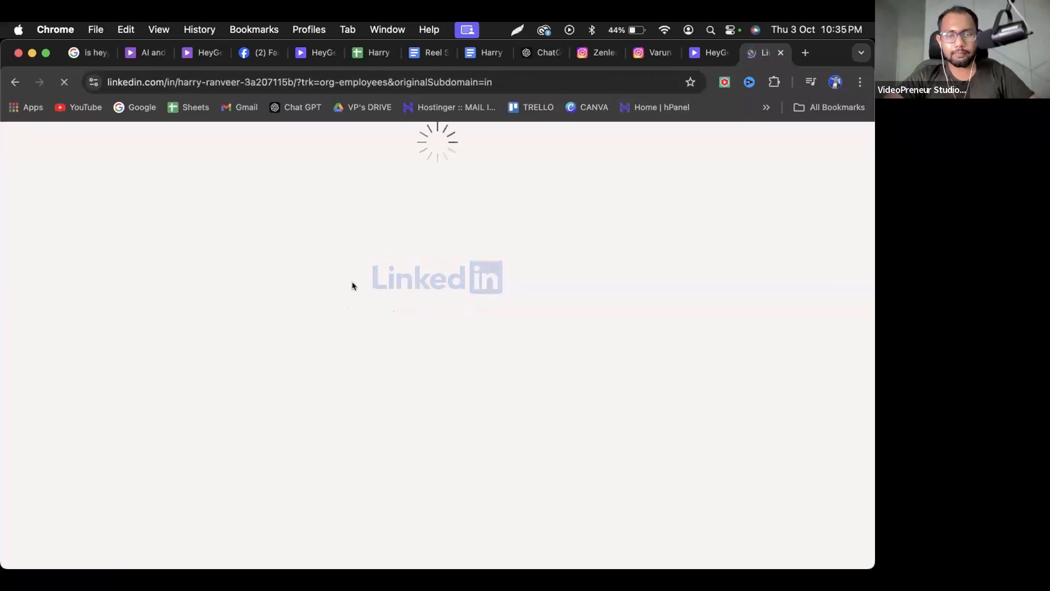
scroll(265, 326, "down", 5)
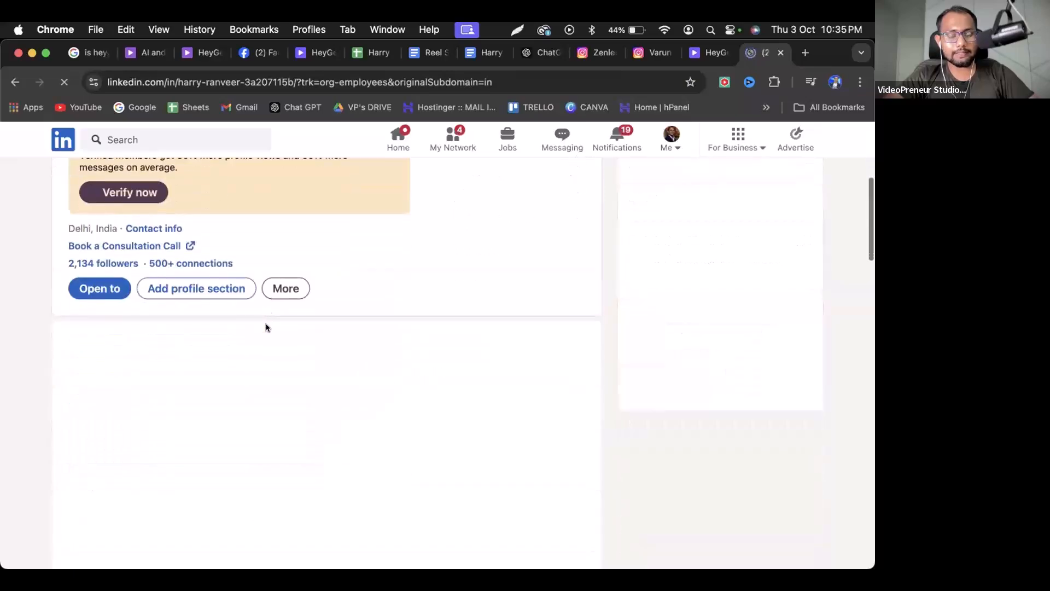
scroll(206, 352, "down", 3)
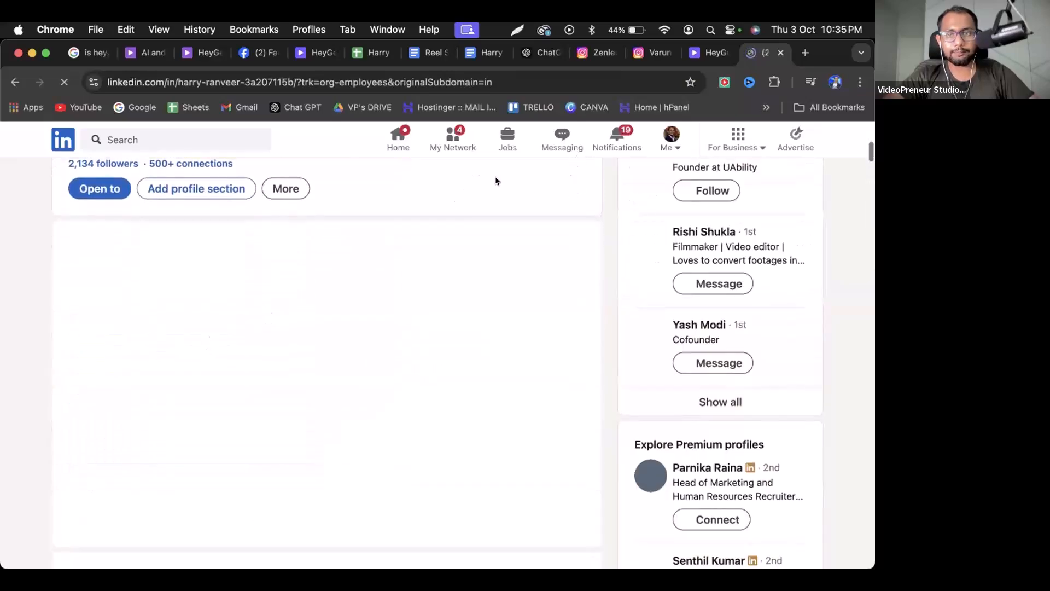
left_click(709, 53)
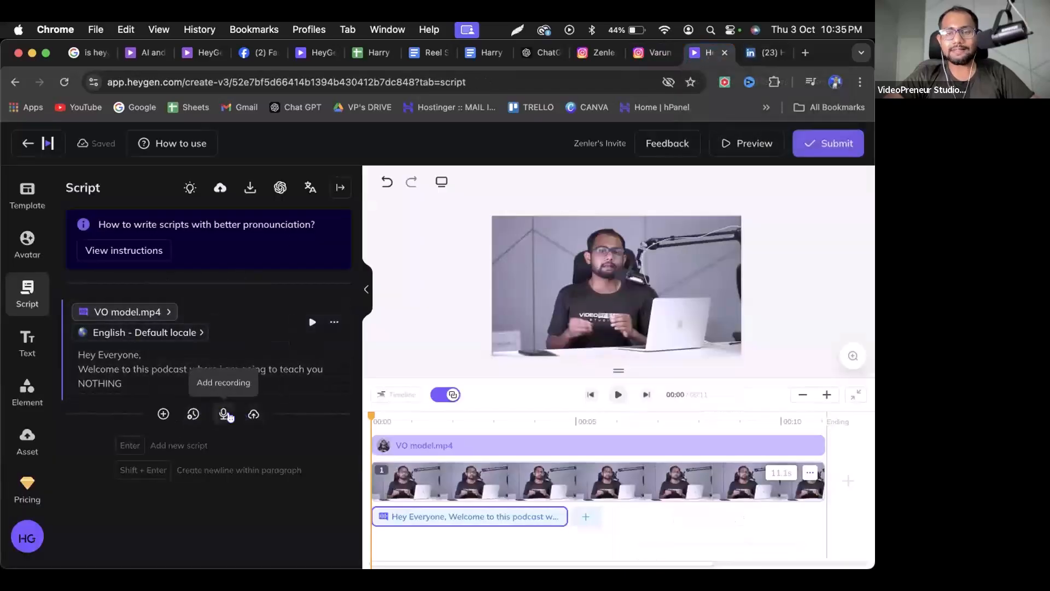
Record a voice clip of about 19 seconds for the scene and confirm it after a short playback check.
left_click(224, 414)
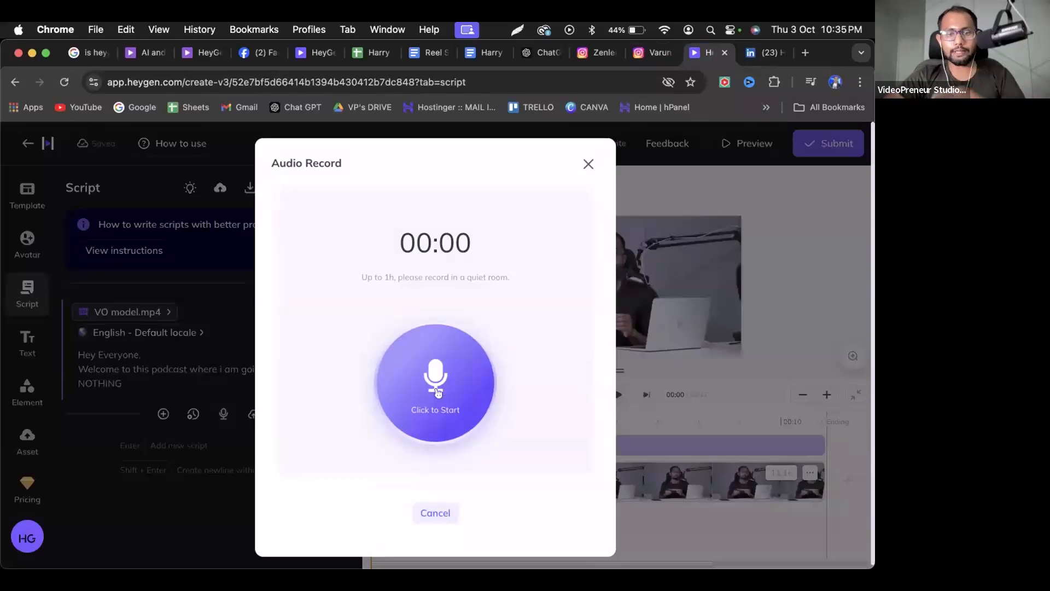
left_click(438, 392)
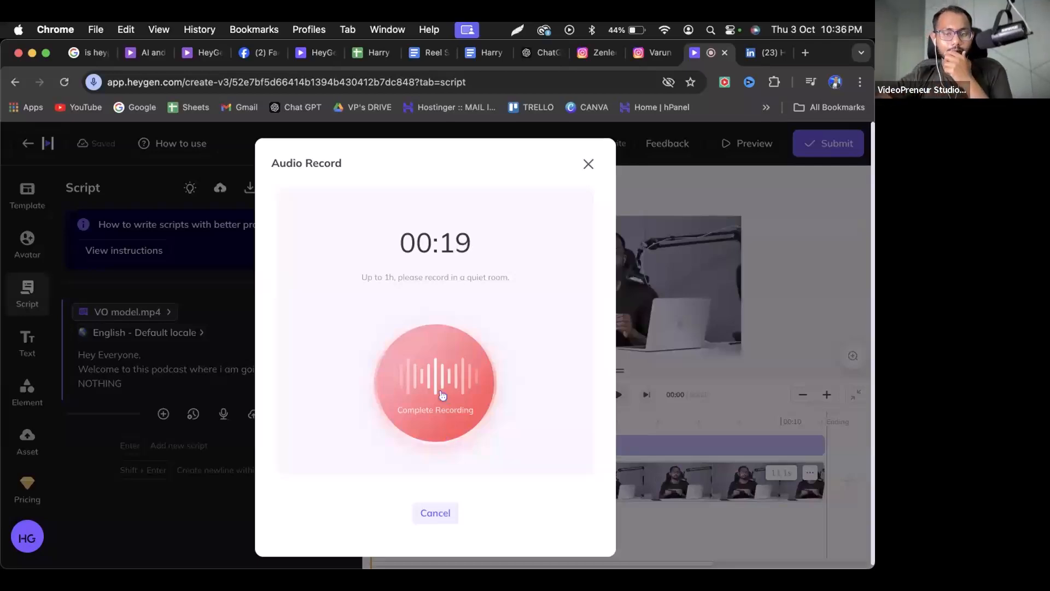
left_click(442, 396)
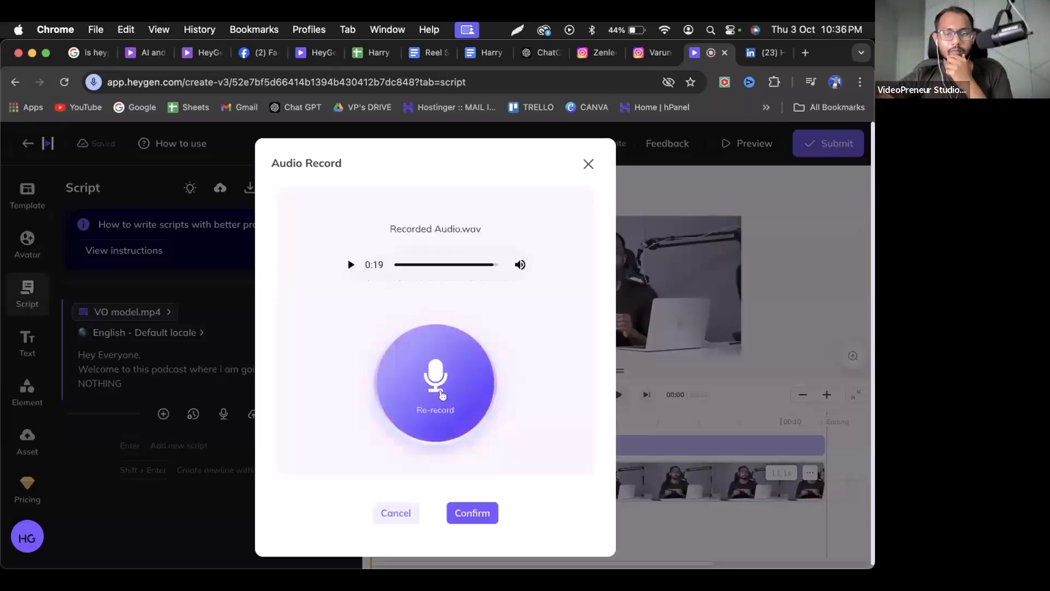
left_click(351, 265)
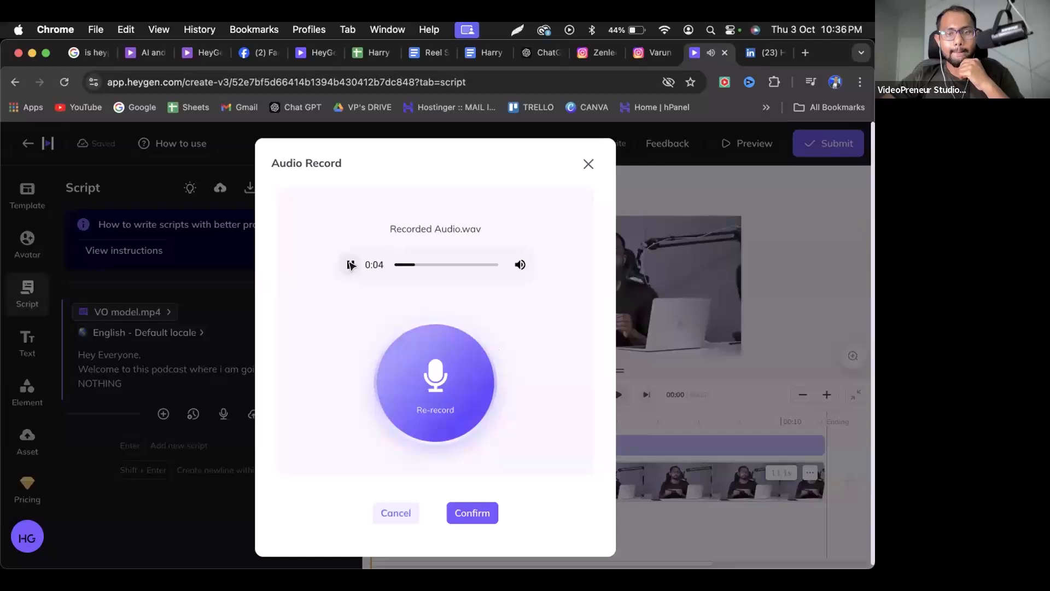
left_click(352, 265)
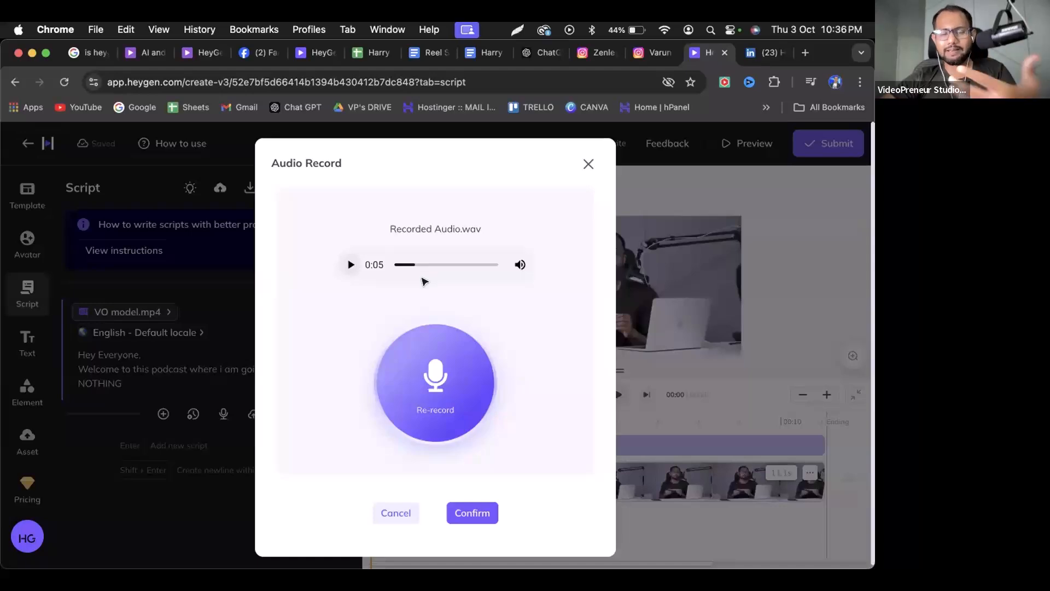
left_click(479, 513)
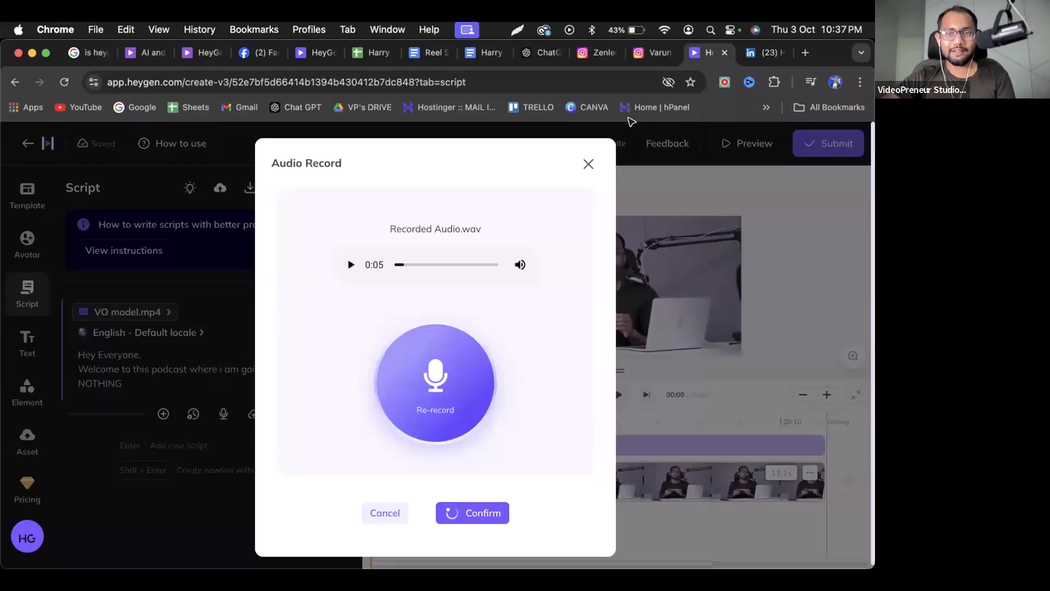
Preview the preview_video_target.mp4 video from the desktop.
key("ctrl+Right")
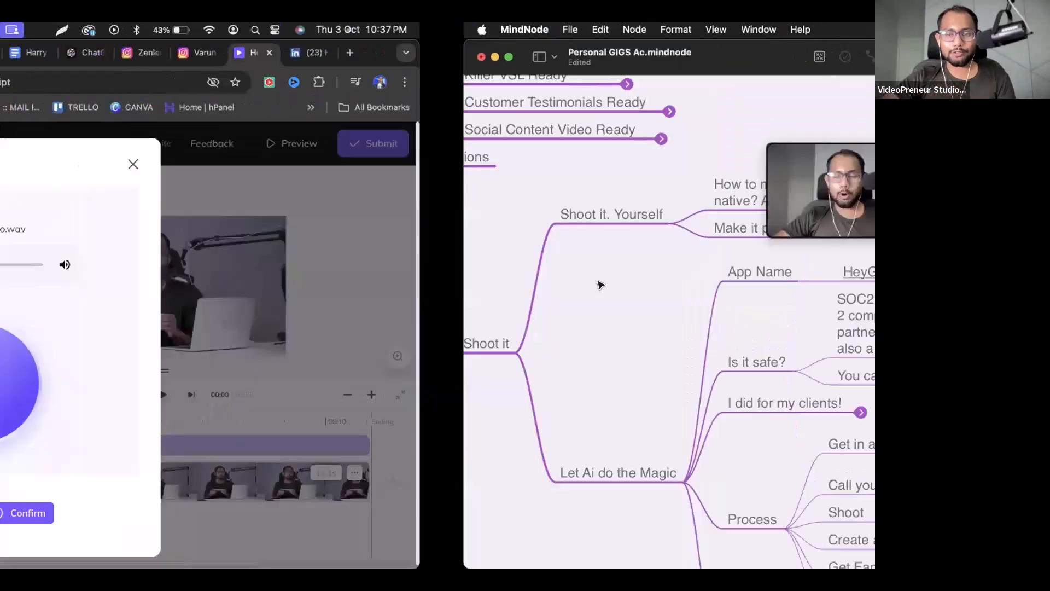
key("ctrl+Left")
key("ctrl+Left")
left_click(687, 338)
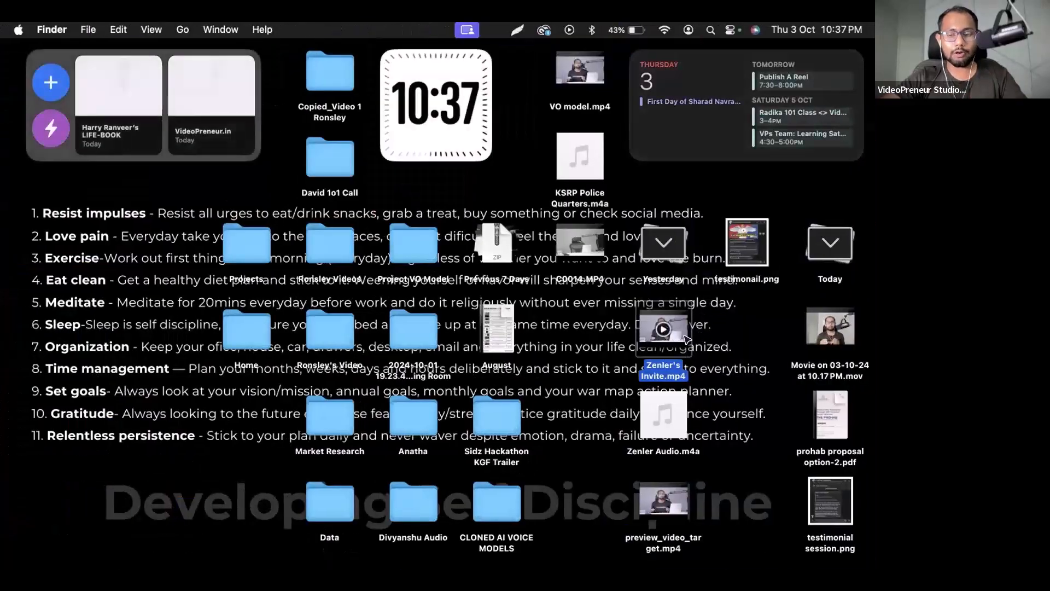
left_click(679, 515)
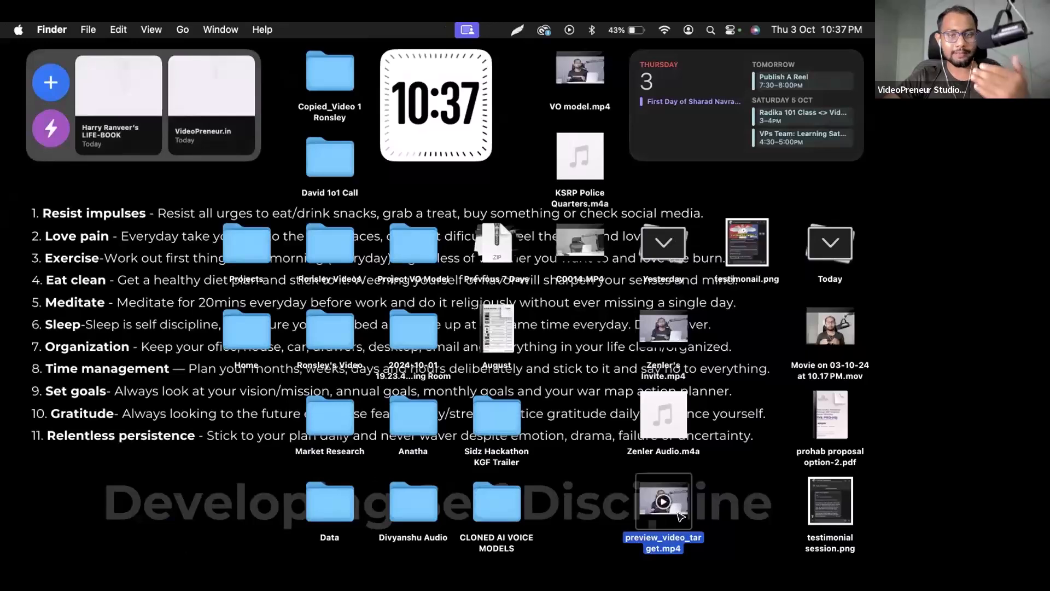
key("space")
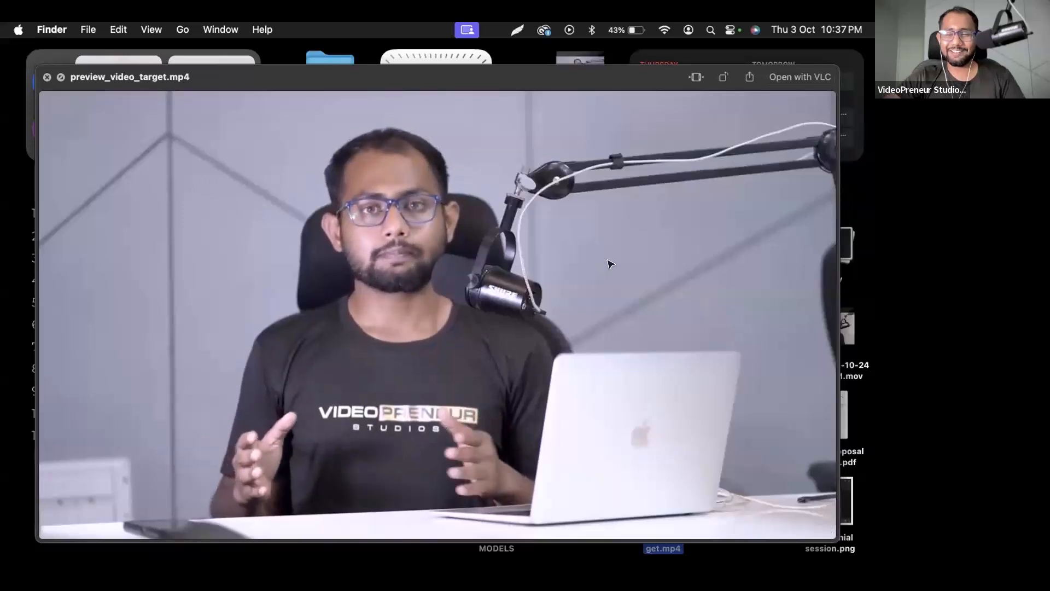
Close the video preview and confirm the recorded audio clip in the HeyGen editor.
left_click(48, 77)
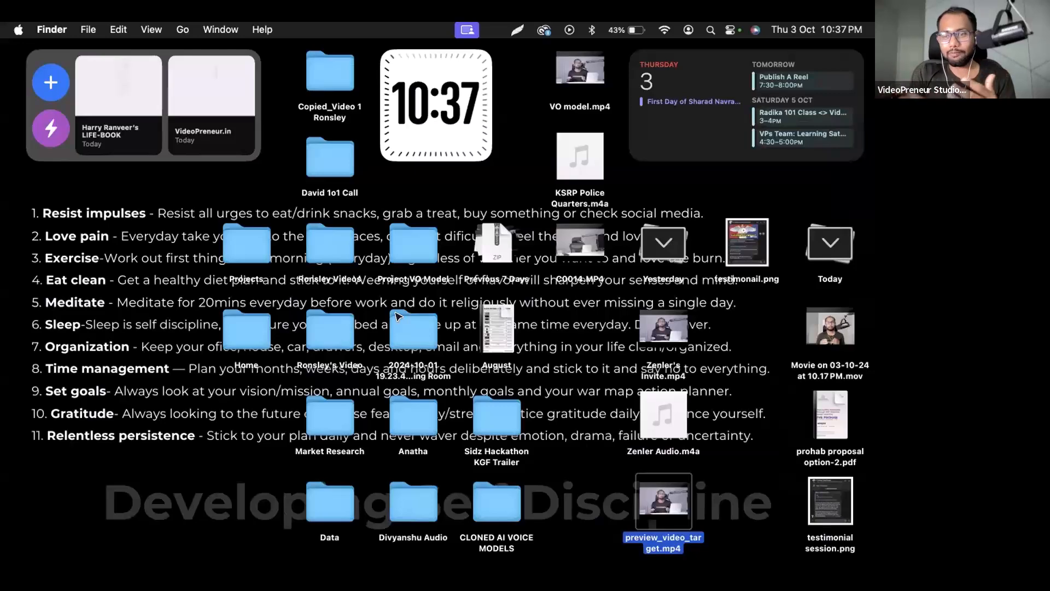
key("ctrl+Right")
left_click(495, 513)
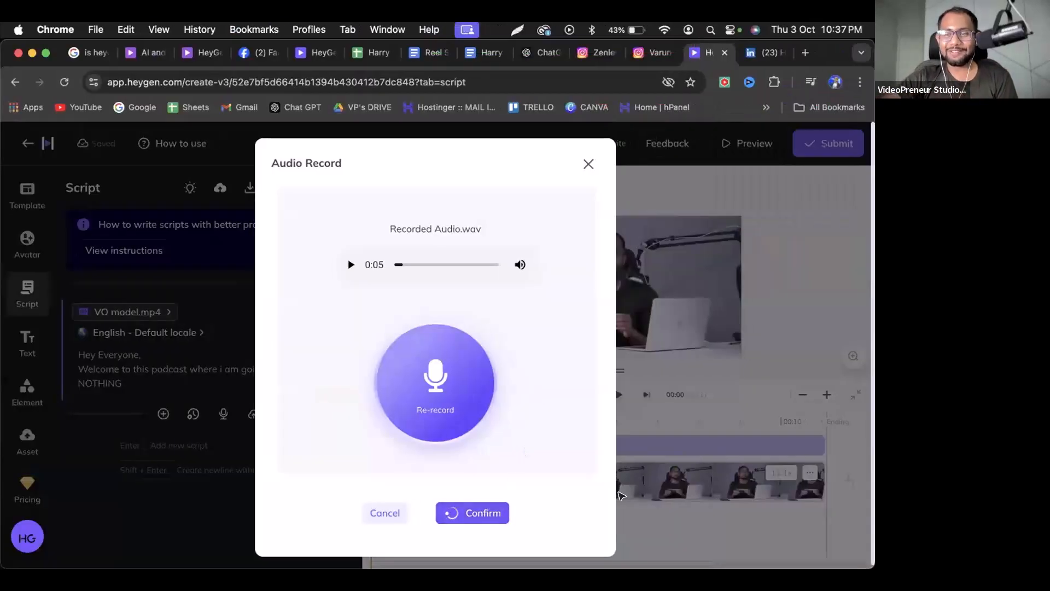
Switch to the MindNode mind map and review the ACTION TIME items on the VSL, customer testimonials and social content video.
key("ctrl+Right")
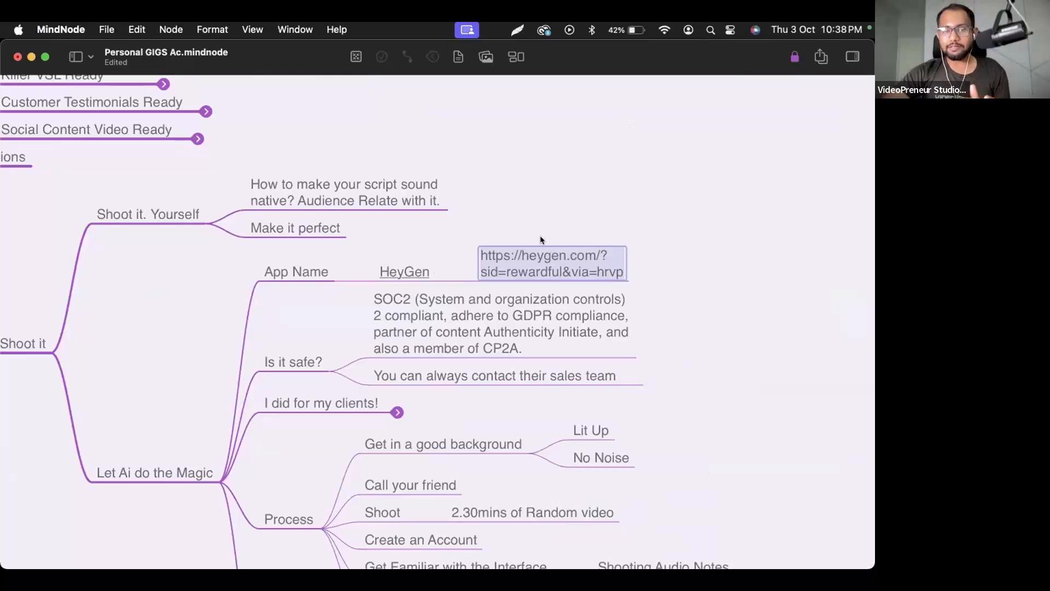
scroll(541, 240, "down", 3)
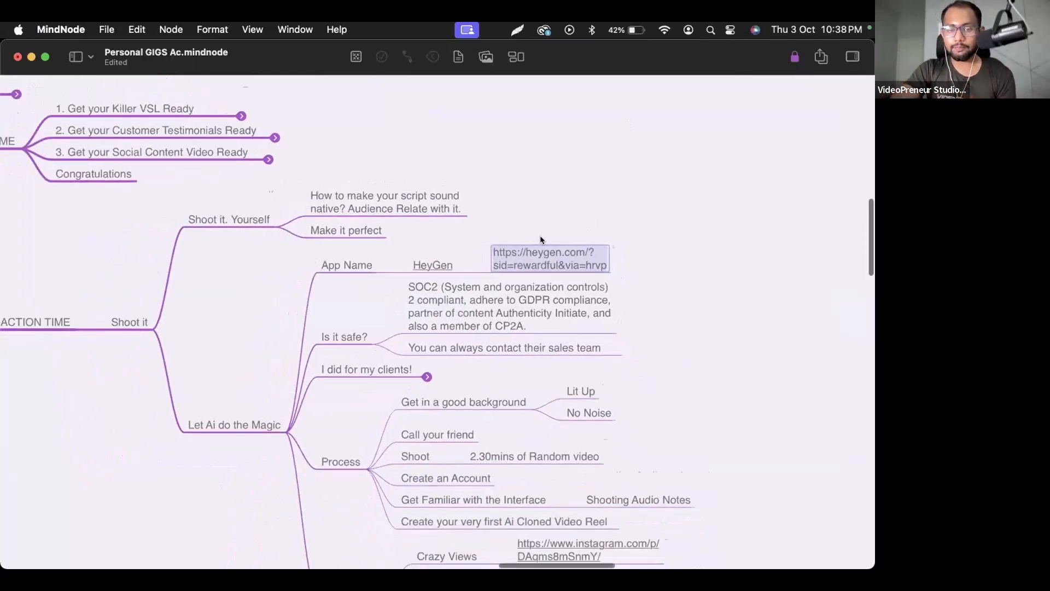
scroll(540, 239, "down", 3)
scroll(541, 240, "down", 3)
scroll(293, 348, "left", 3)
scroll(293, 348, "up", 3)
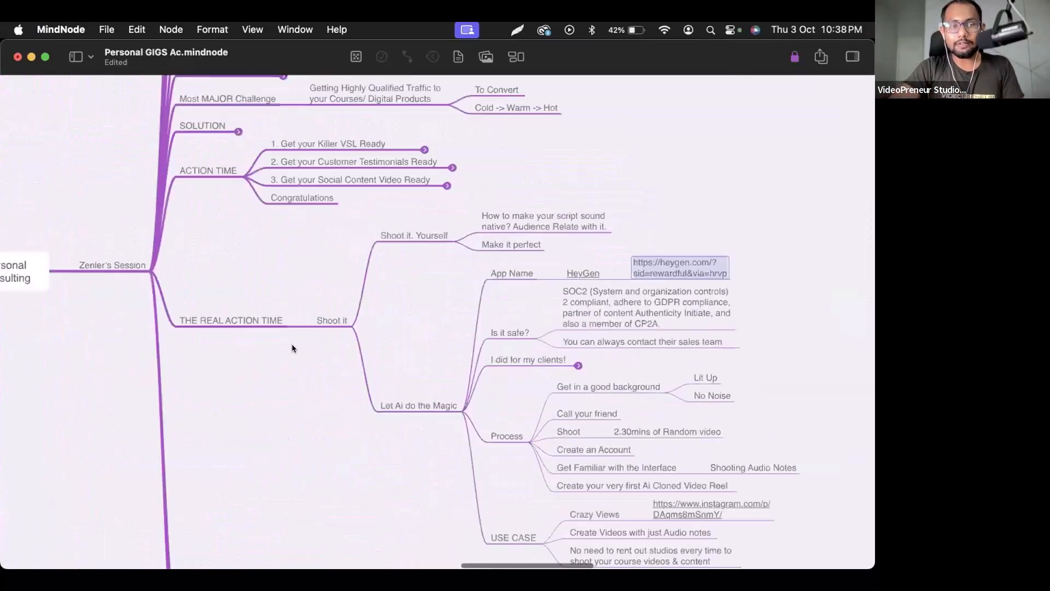
scroll(293, 348, "up", 5)
scroll(293, 348, "left", 2)
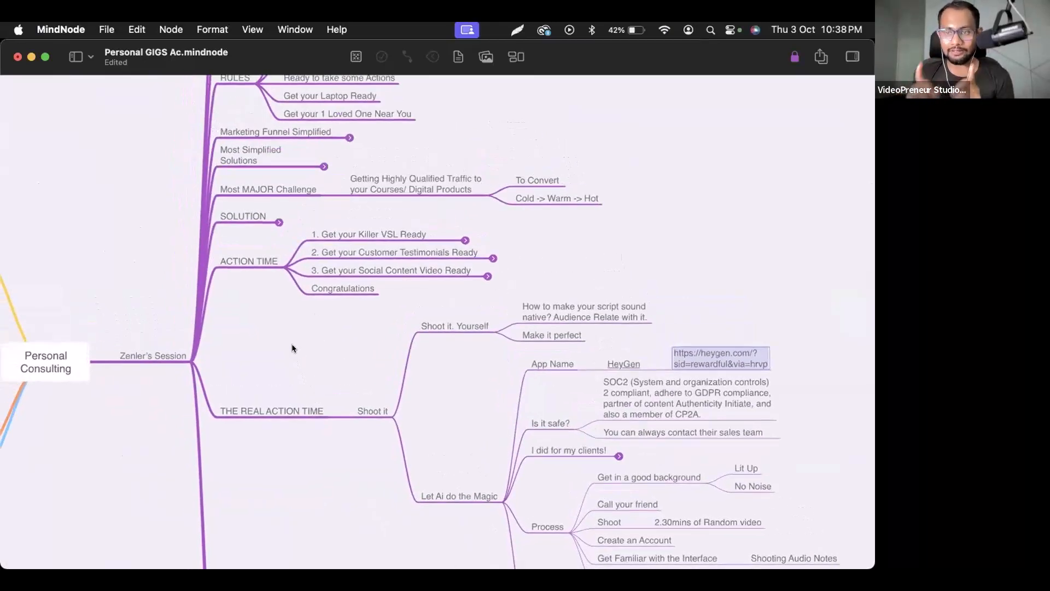
left_click(375, 235)
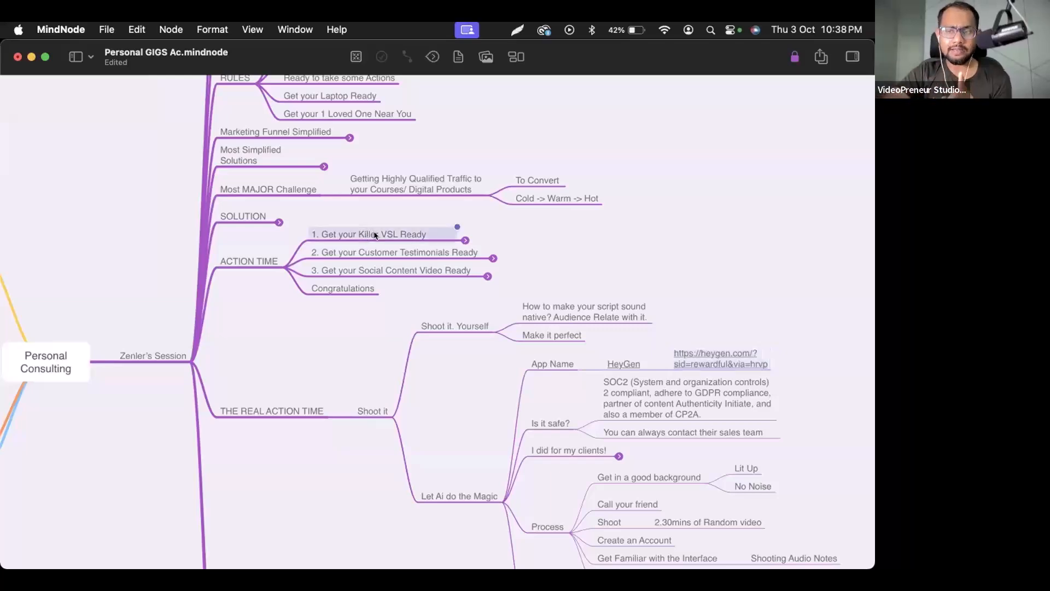
left_click(430, 248)
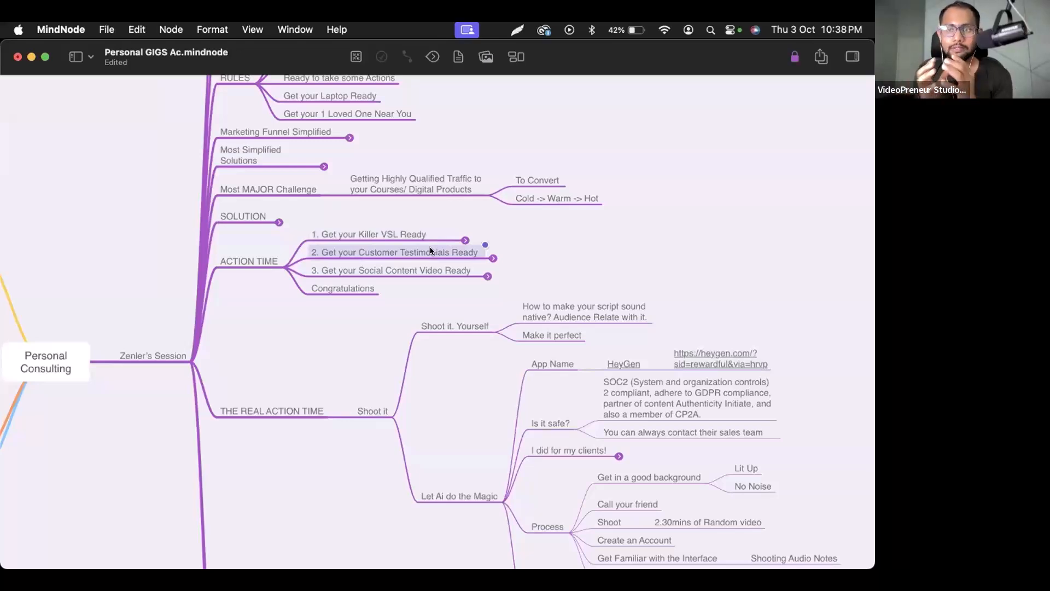
left_click(418, 270)
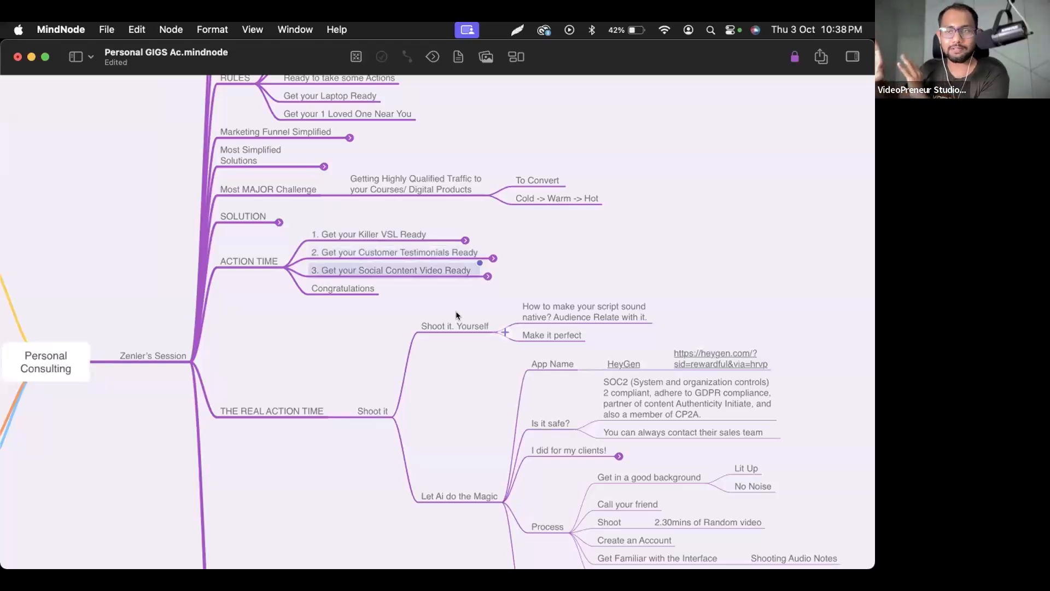
left_click(387, 330)
Collapse the "Let Ai do the Magic" branch in the mind map and clear the selection.
scroll(387, 330, "down", 2)
scroll(410, 357, "down", 2)
scroll(411, 356, "right", 2)
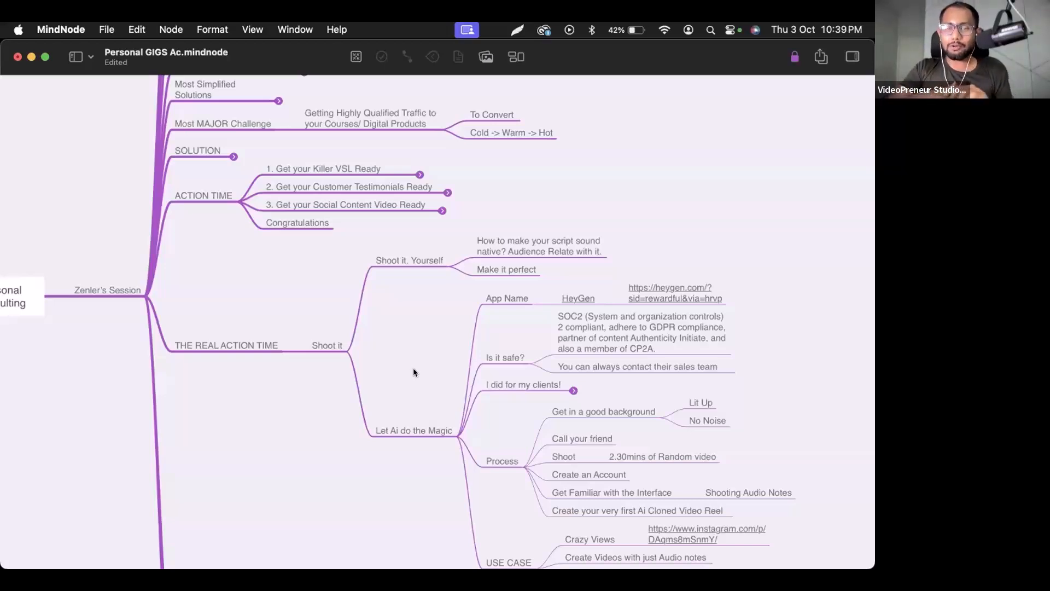
left_click(413, 431)
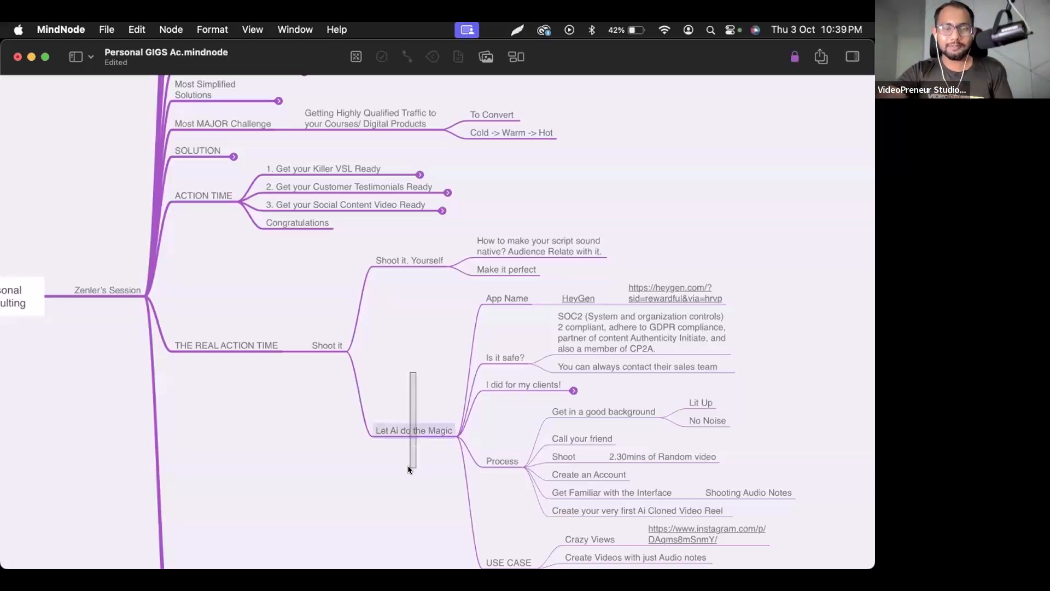
left_click(433, 57)
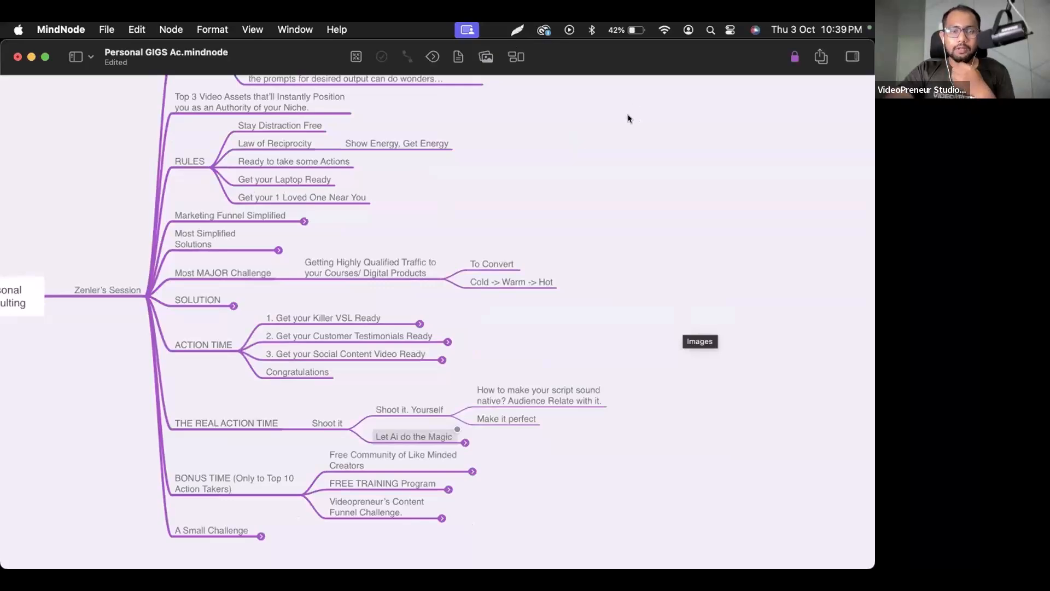
left_click(602, 281)
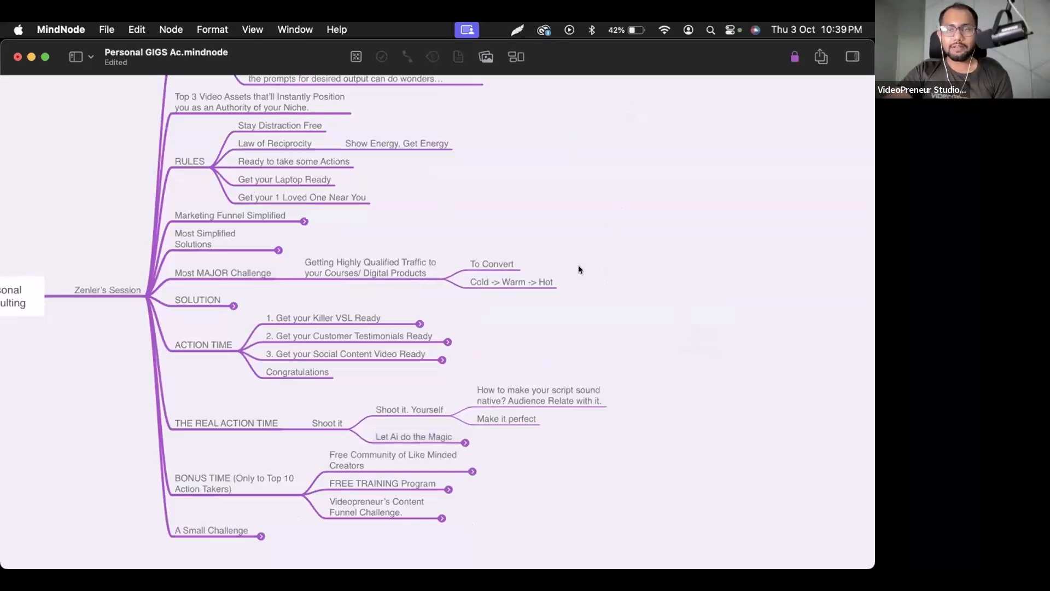
Return to the HeyGen editor and try again to confirm the recorded audio.
key("ctrl+Left")
left_click(484, 513)
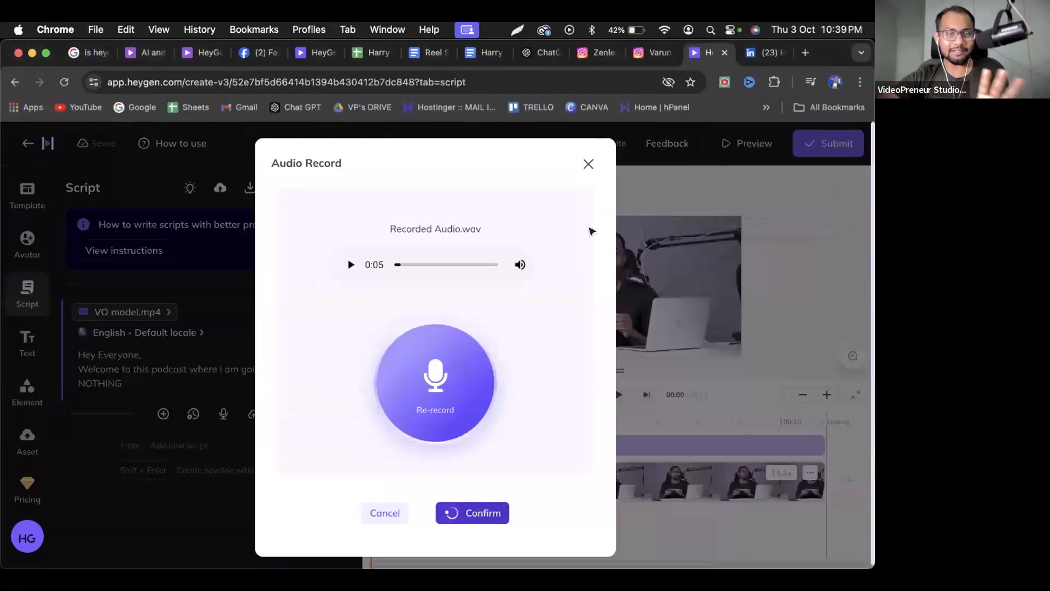
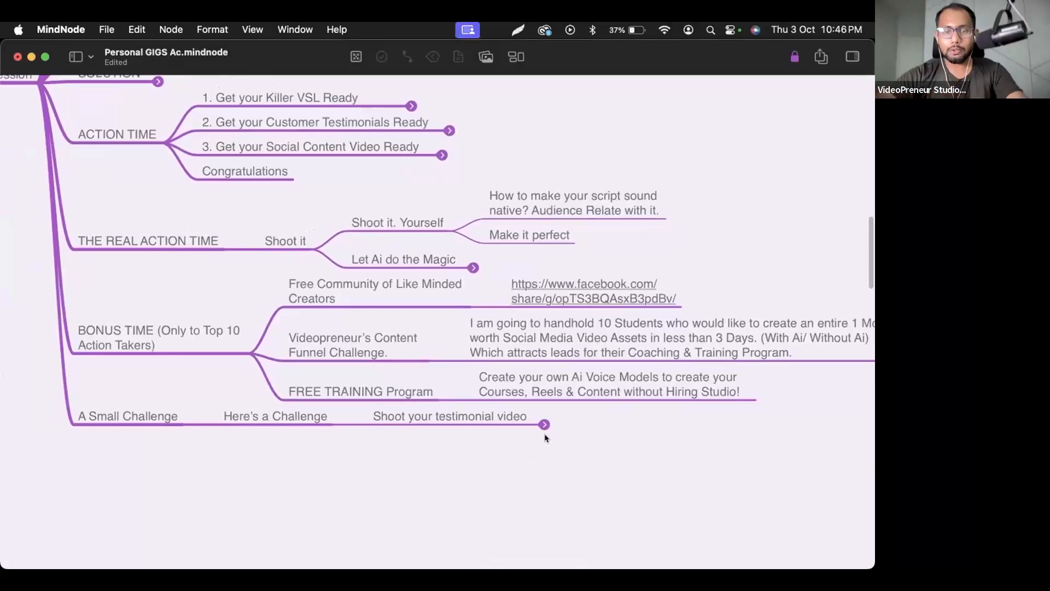
Expand the "Shoot your testimonial video" branch in MindNode and copy the ChatGPT prompt attached to "Create the script".
left_click(544, 424)
scroll(546, 430, "right", 7)
scroll(546, 429, "down", 2)
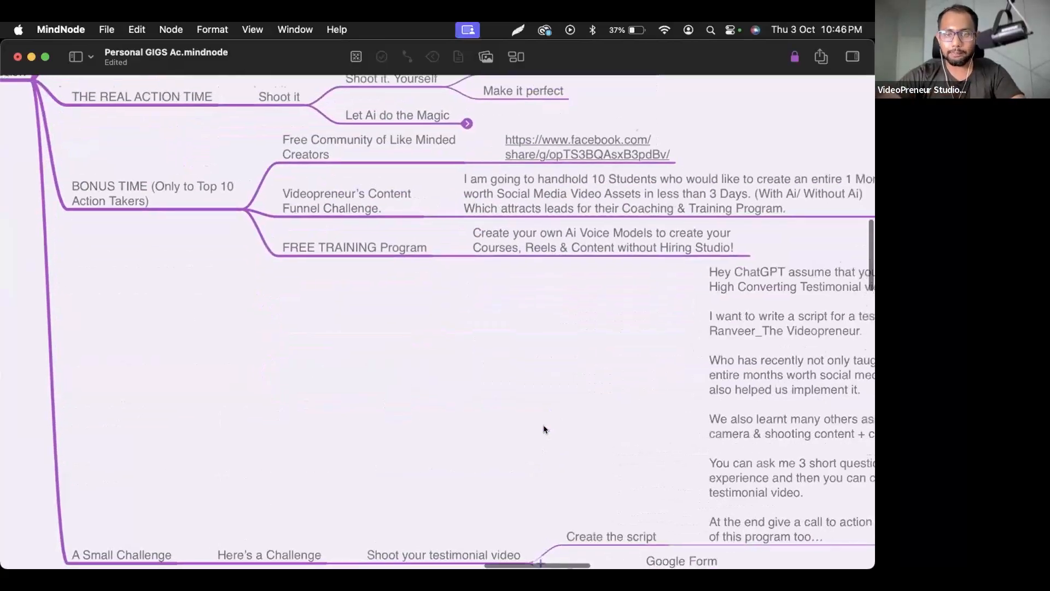
left_click(589, 406)
left_click(589, 407)
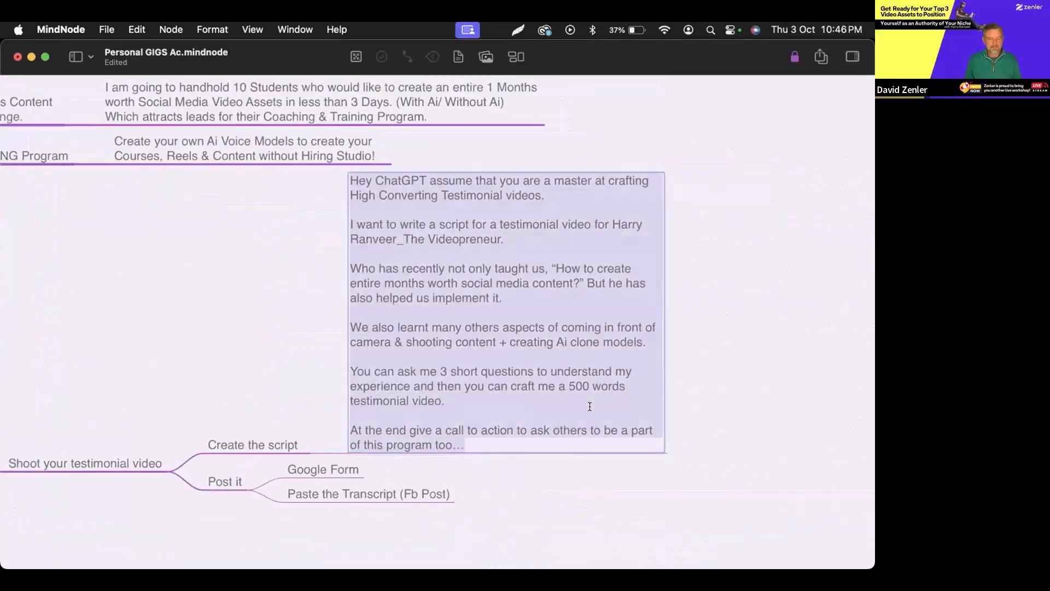
left_click(638, 499)
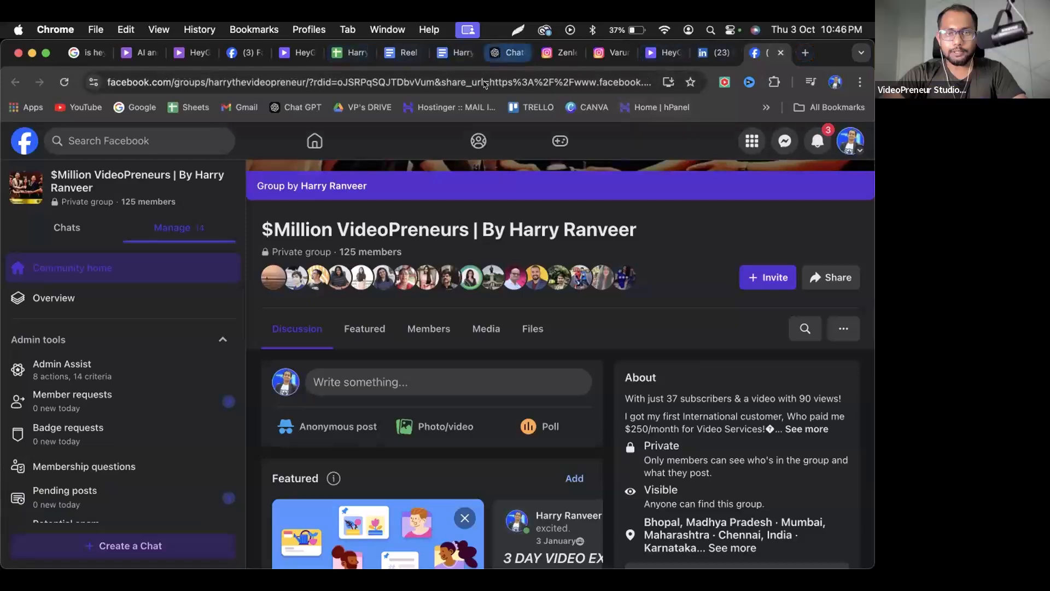
Start a new ChatGPT chat in Chrome and send the copied prompt for a 500-word testimonial video script.
left_click(508, 53)
left_click(171, 143)
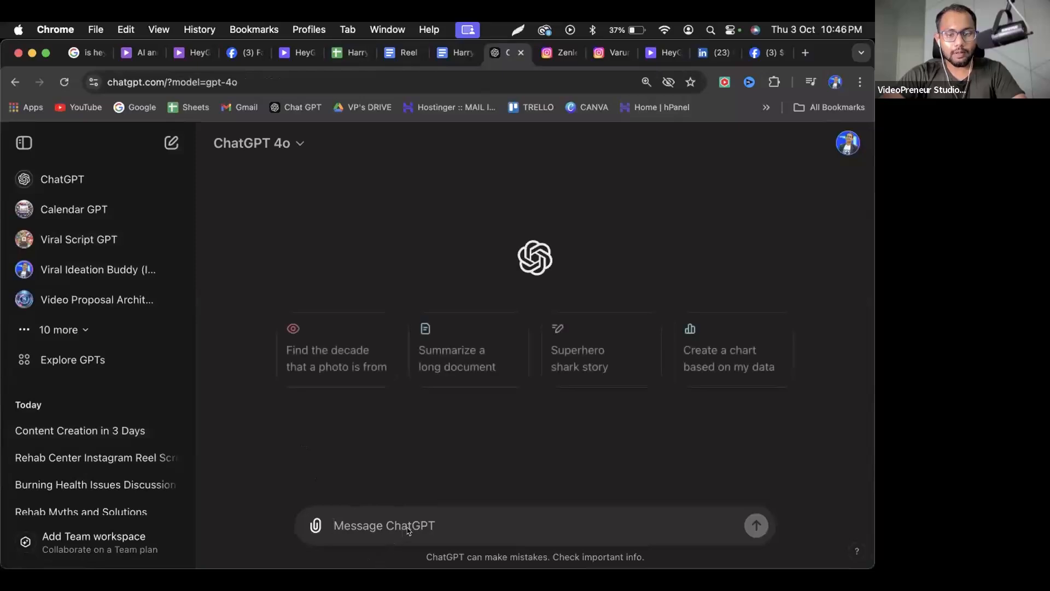
type("Hey ChatGPT assume that you are a master at crafting High Converting Testimonial videos.  I want to write a script for a testimonial video for Harry Ranveer_The Videopreneur.  Who has recently not only taught us, \"How to create entire months worth social media content?\" But he has also helped us implement it.  We also learnt many others aspects of coming in front of camera & shooting content + creating Ai clone models.")
scroll(536, 484, "down", 3)
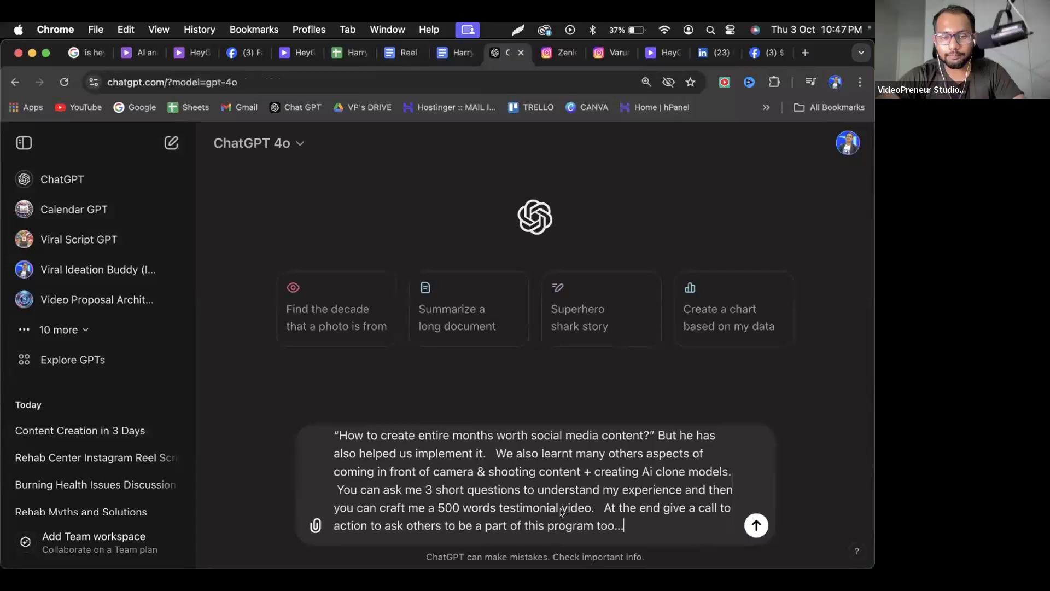
scroll(561, 511, "up", 5)
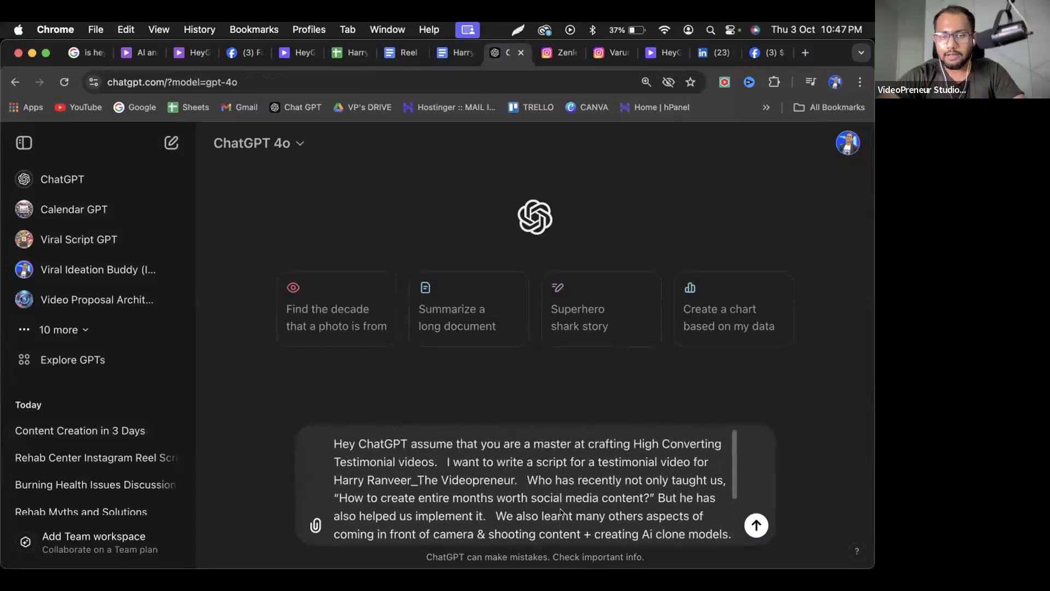
left_click(750, 520)
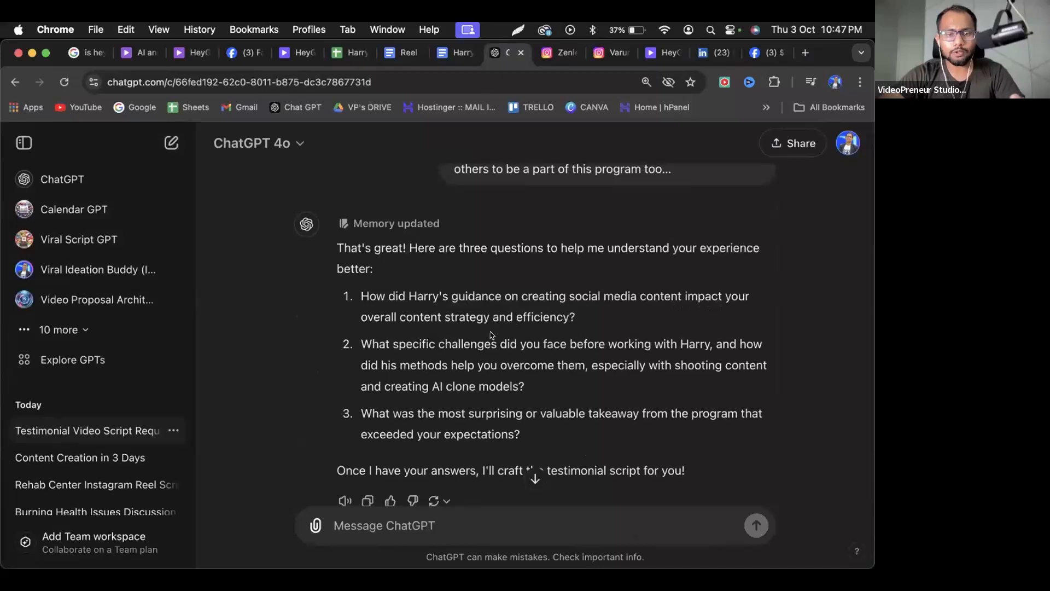
Write the first answer in the reply: "1. I created my 1months worht content in less than a day".
left_click(436, 520)
type("1.")
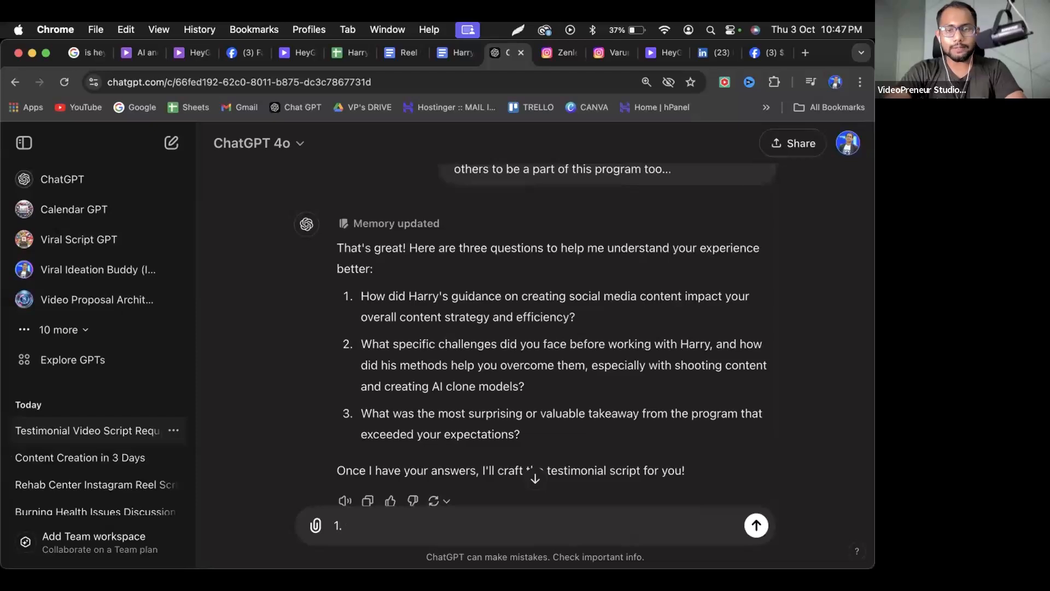
type(" I created my 1months worht conten")
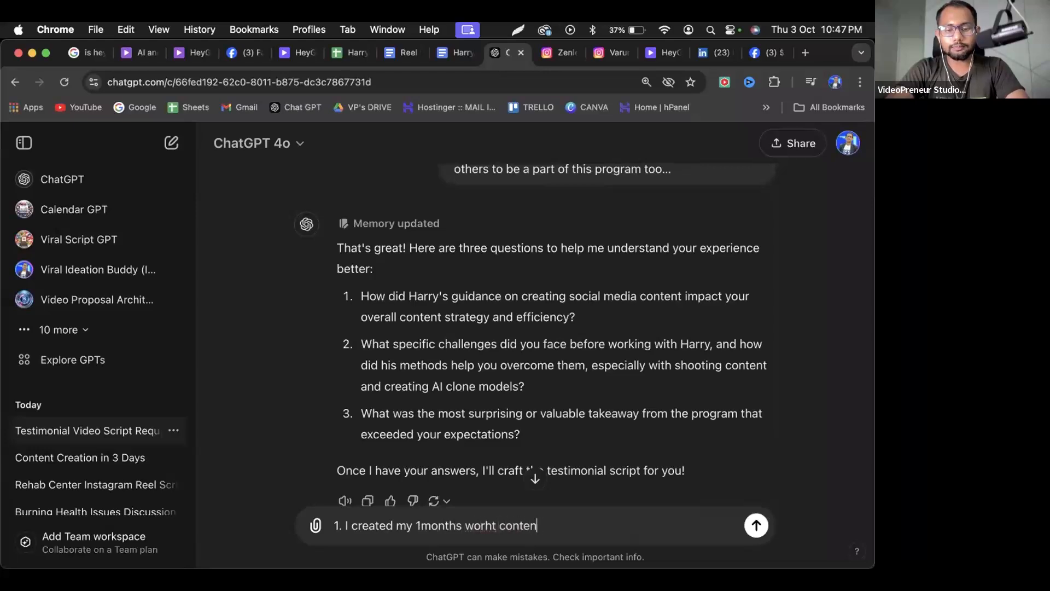
type("t in less than a day")
key("shift+Return")
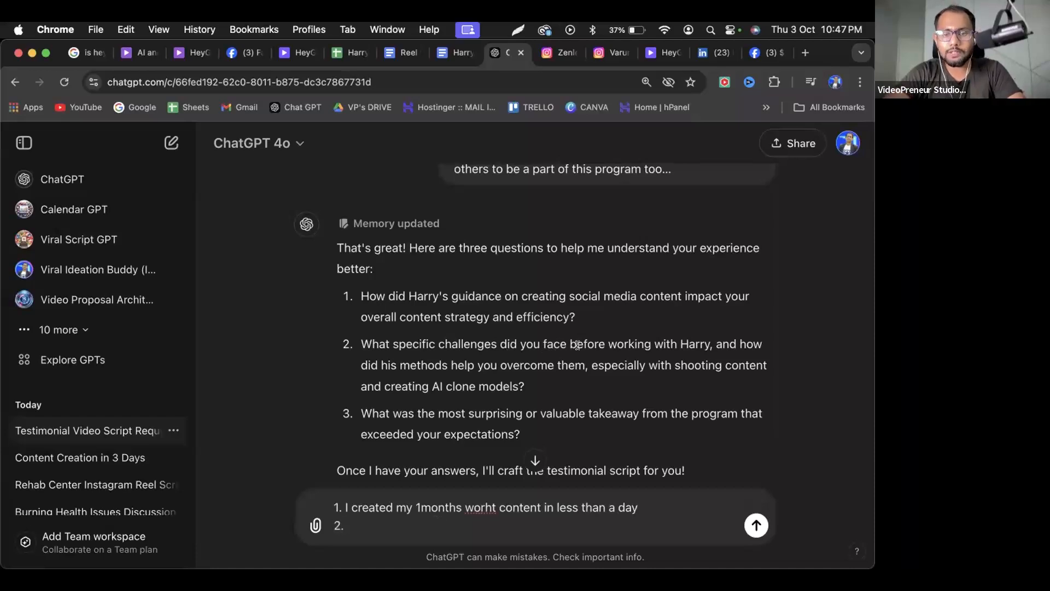
Add the second answer on a new line of the reply: "2. I didnt clear path".
scroll(596, 345, "down", 2)
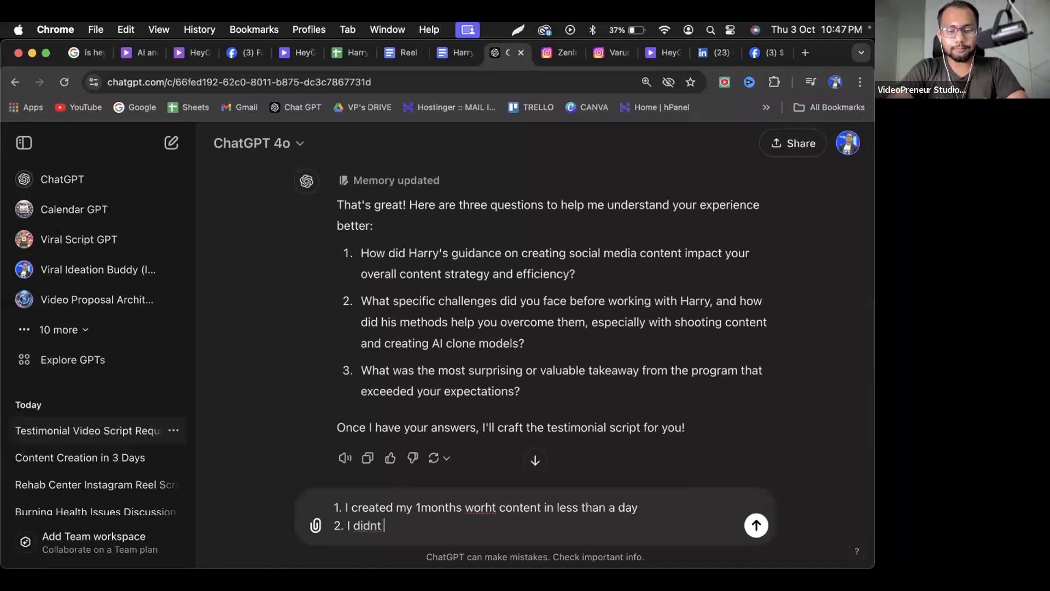
type("2. I didnt clear pa")
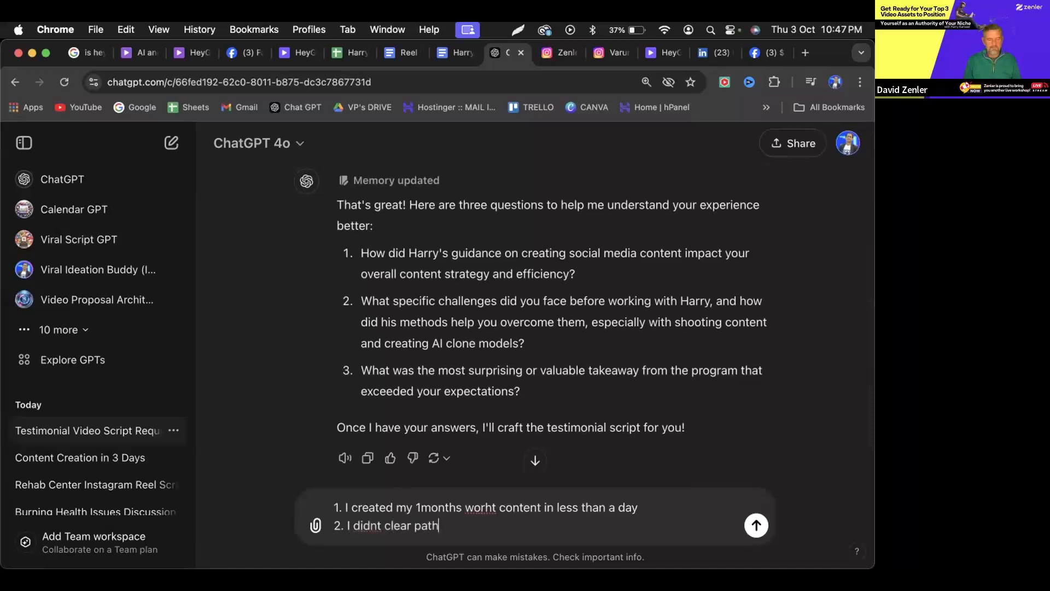
type("th")
key("shift+Return")
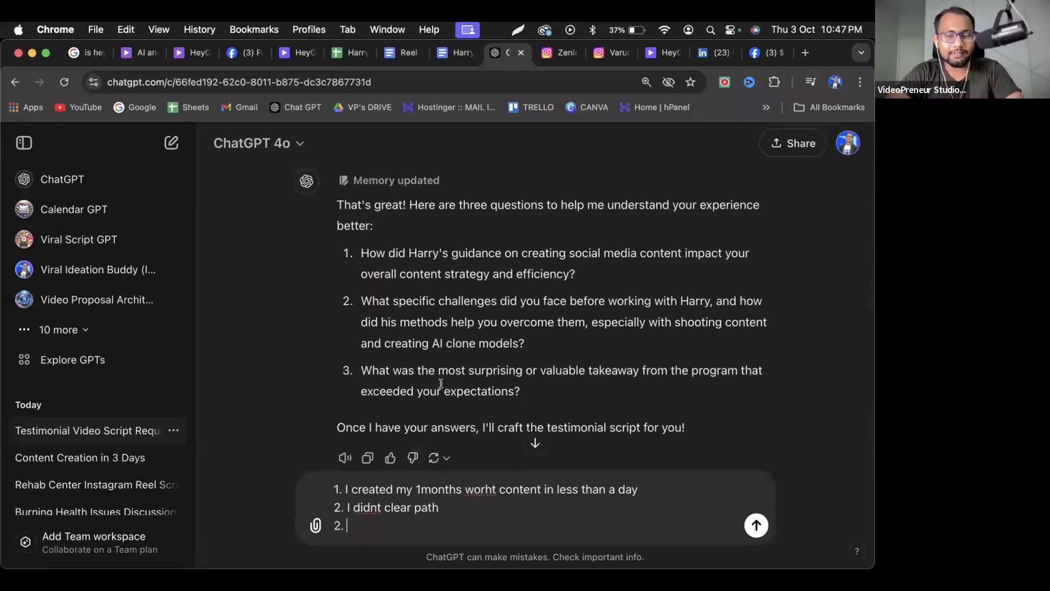
Add the third answer on its own line of the reply: "3. How to shoot testimonial videos".
type("2")
key("BackSpace")
type("3.")
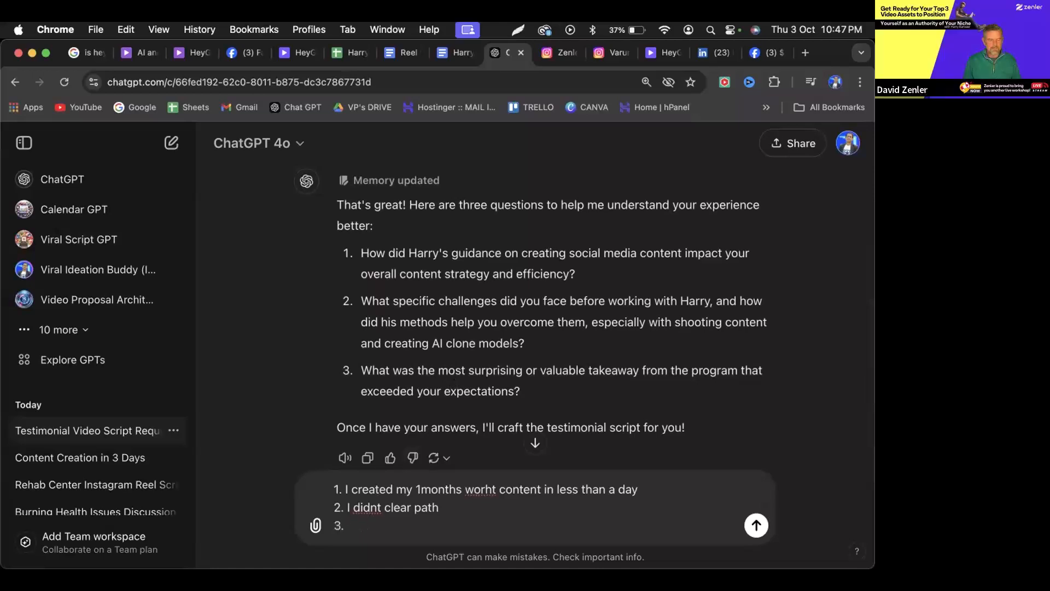
type(" Ai clon")
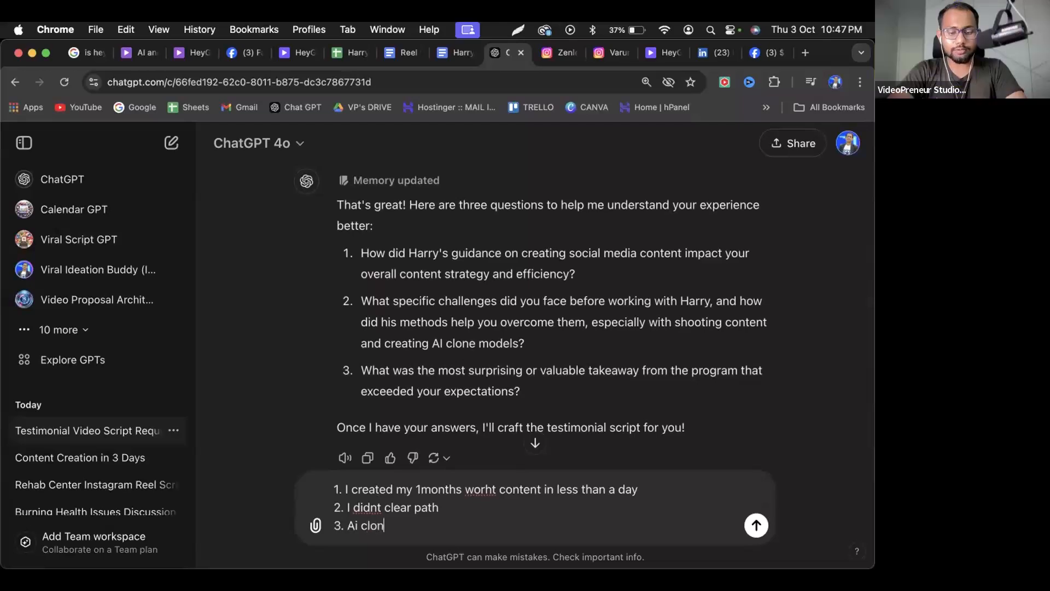
type("ed")
left_click_drag(353, 525, 398, 525)
type("Ho")
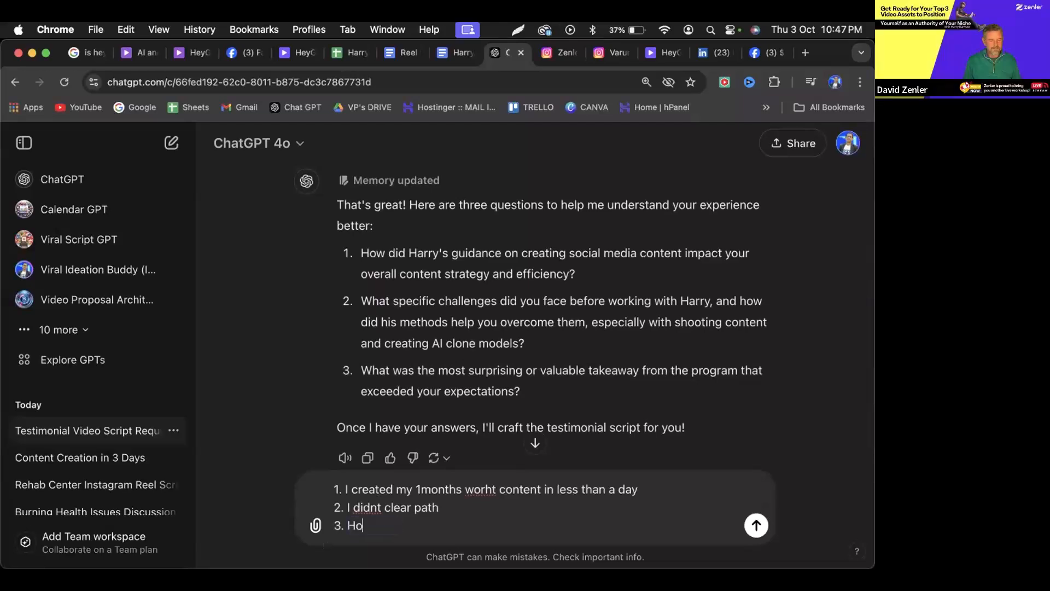
type("w to shoot test")
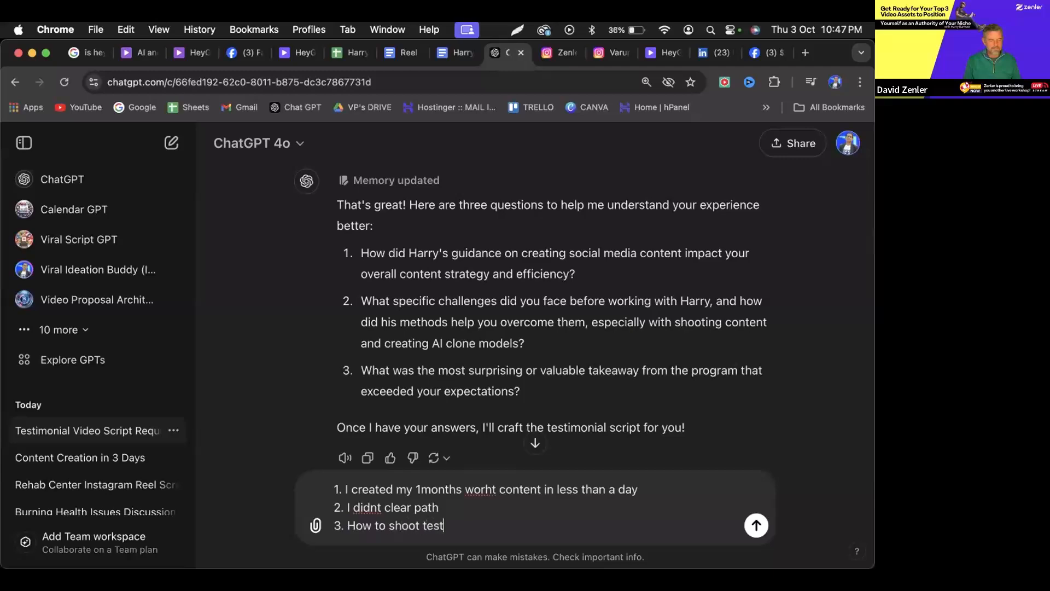
type("imonial videos")
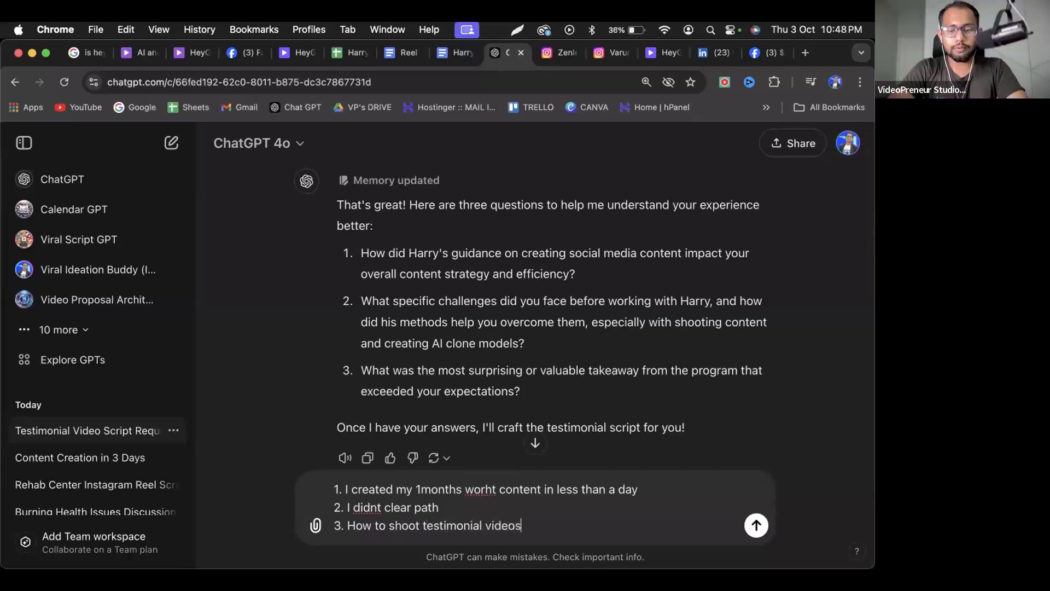
Send the three answers to ChatGPT and read through the testimonial script it generates.
key("Return")
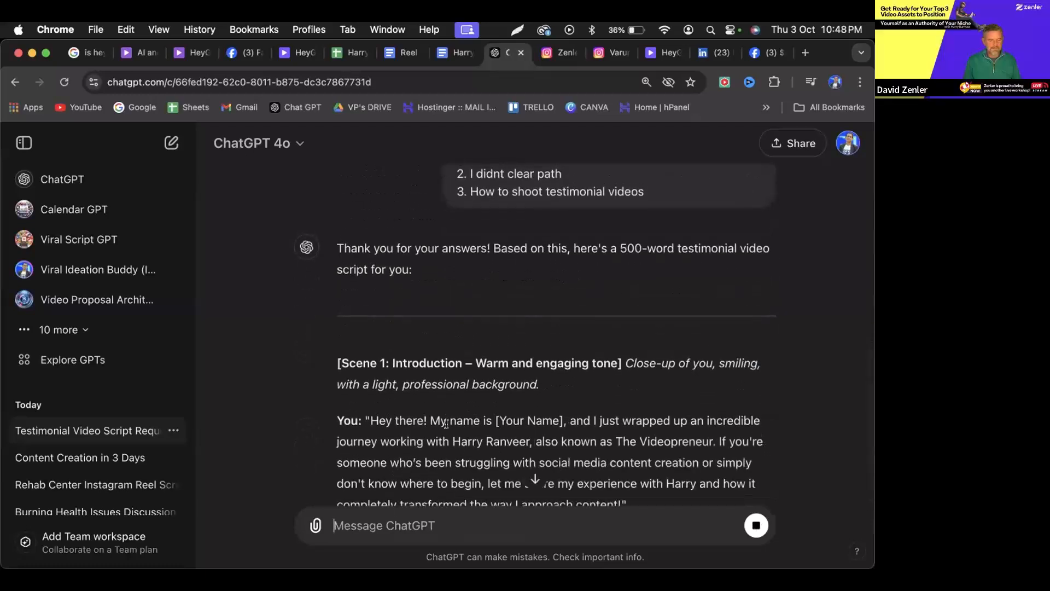
scroll(447, 427, "down", 2)
scroll(467, 359, "down", 1)
scroll(468, 360, "down", 5)
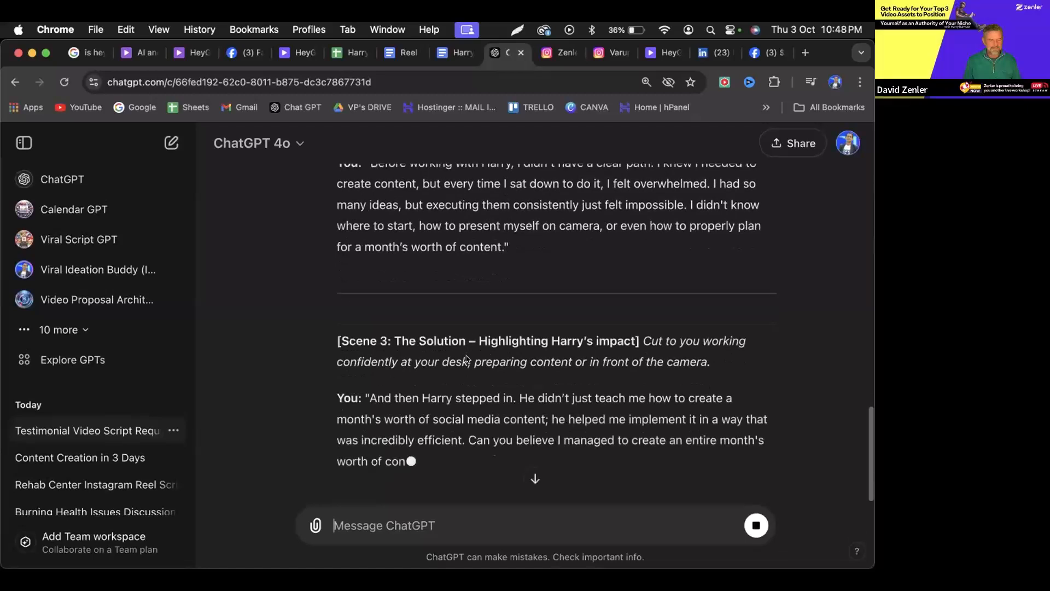
Copy the spoken introduction of Scene 1 from the generated testimonial script.
scroll(468, 359, "up", 6)
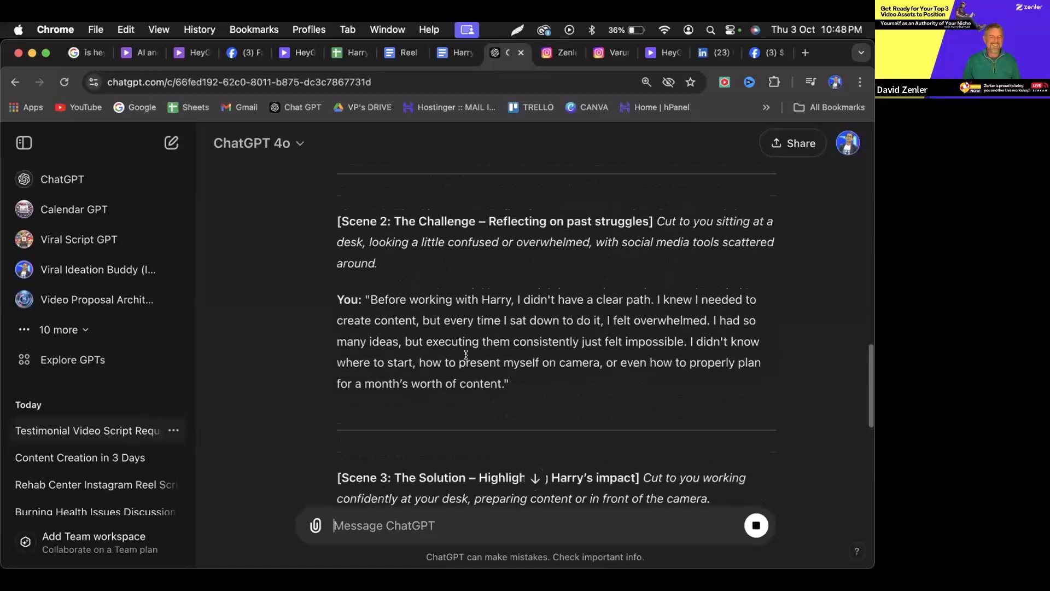
scroll(468, 359, "up", 2)
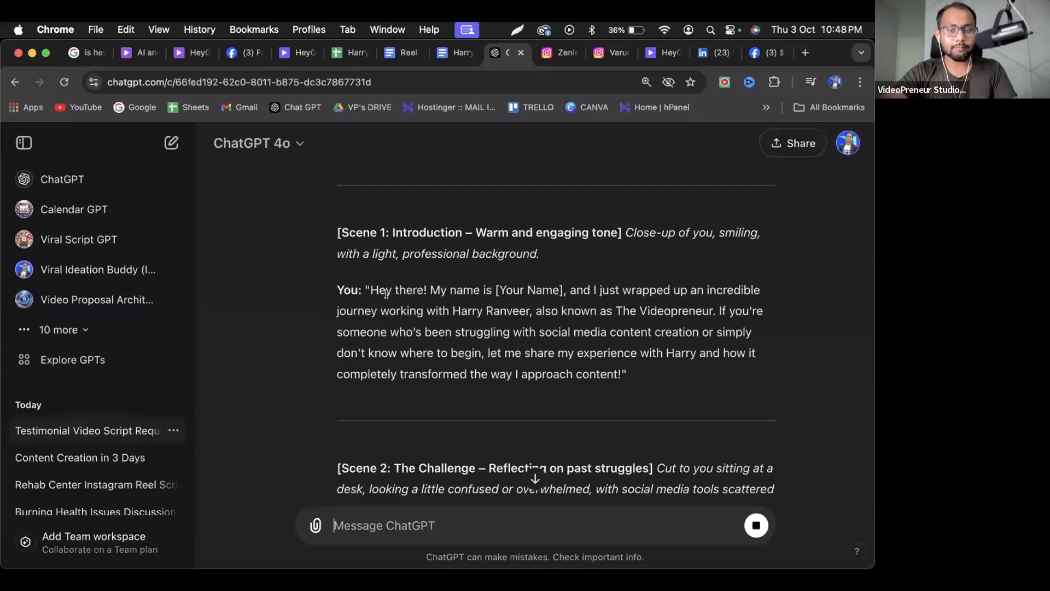
left_click_drag(369, 289, 620, 374)
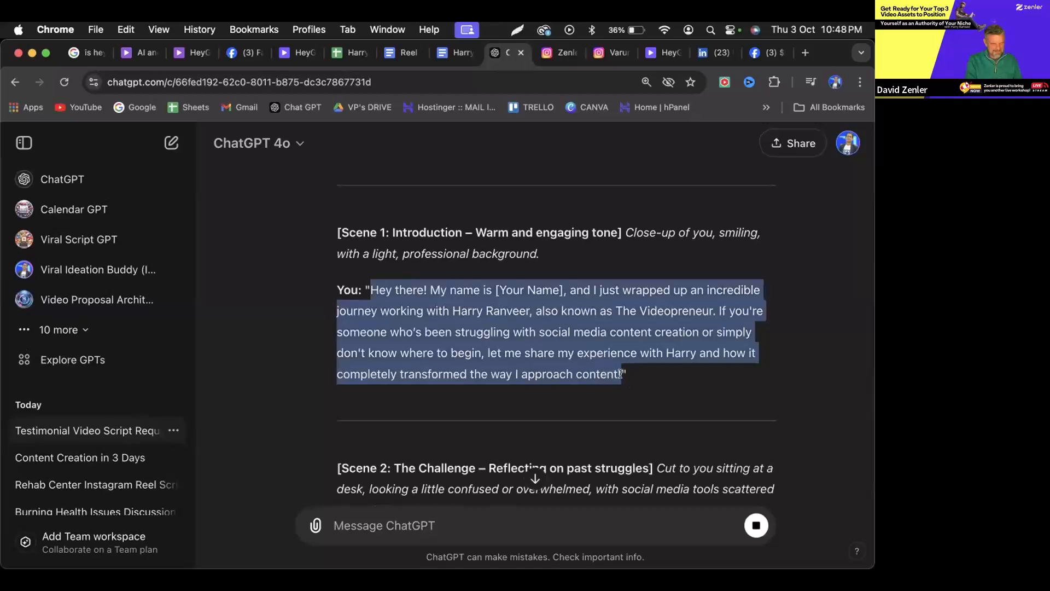
key("super+c")
Switch to the HeyGen project and replace the text of the first VO model.mp4 script block with the copied introduction.
left_click(663, 52)
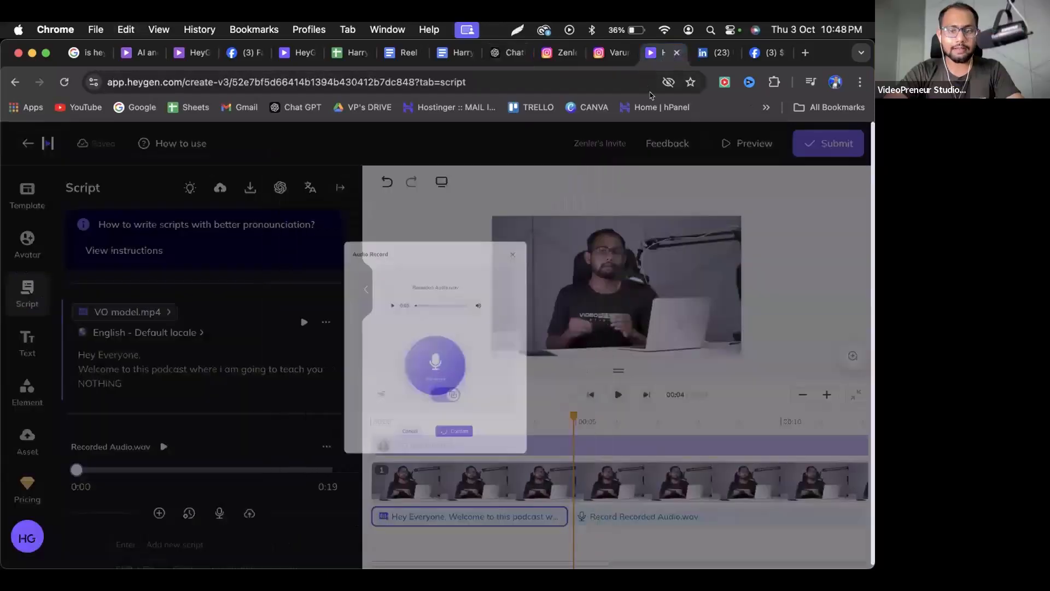
key("space")
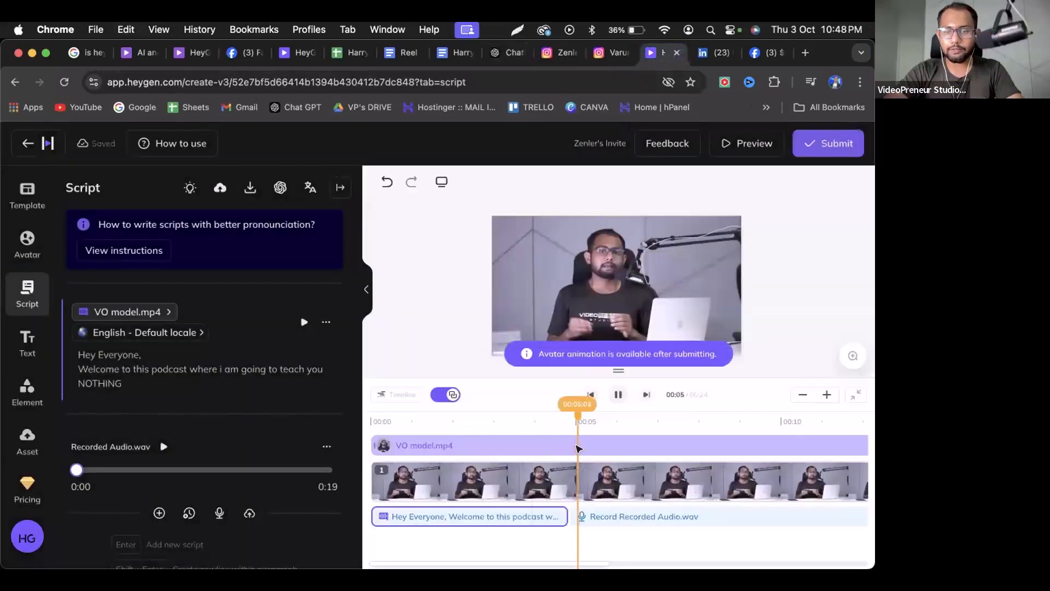
key("space")
left_click(229, 390)
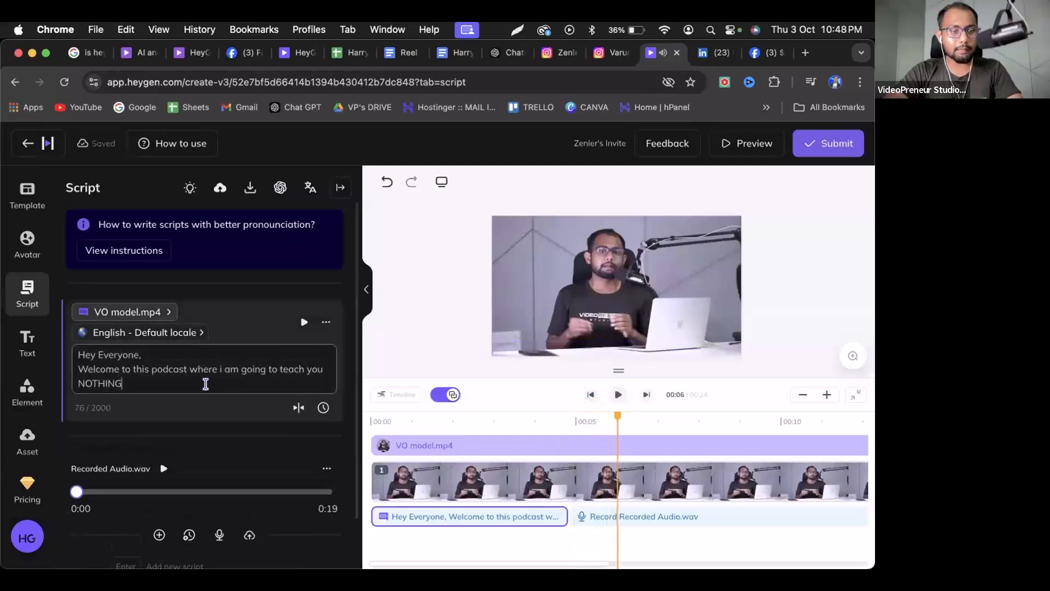
key("super+a")
key("super+v")
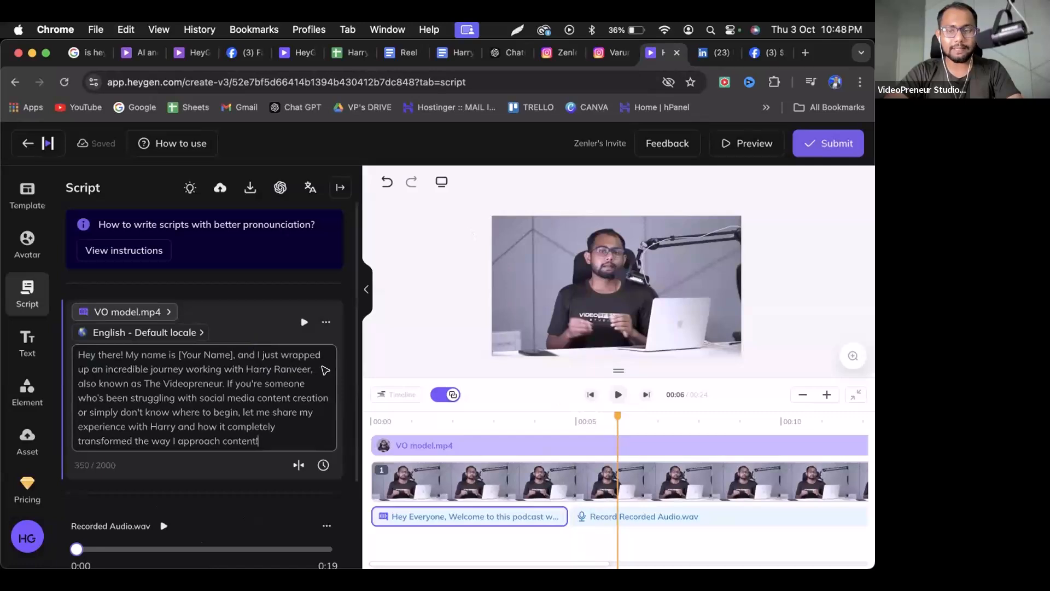
Replace the [Your Name] placeholder in the introduction with the presenter's first name.
left_click_drag(176, 354, 227, 353)
key("shift+Right")
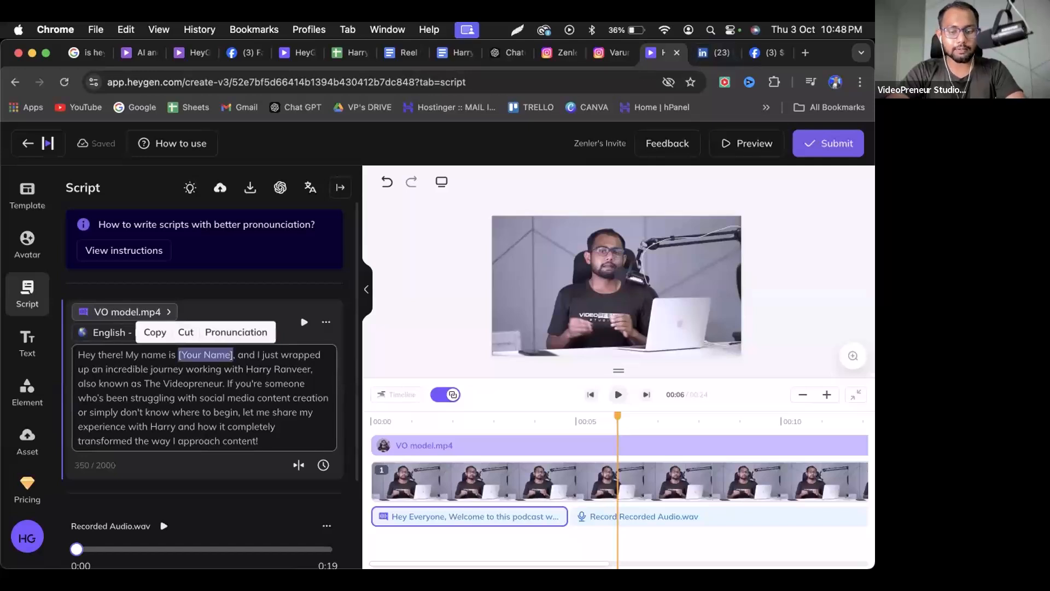
type("Harish")
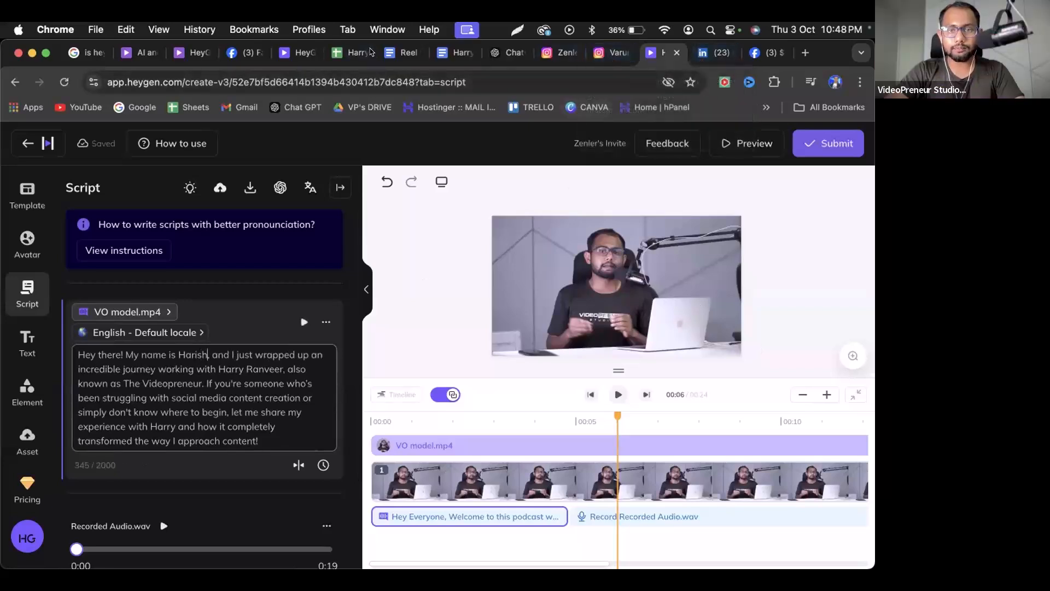
Copy the spoken text of Scene 2 from ChatGPT into a new HeyGen script block after the introduction.
left_click(509, 54)
scroll(534, 328, "down", 3)
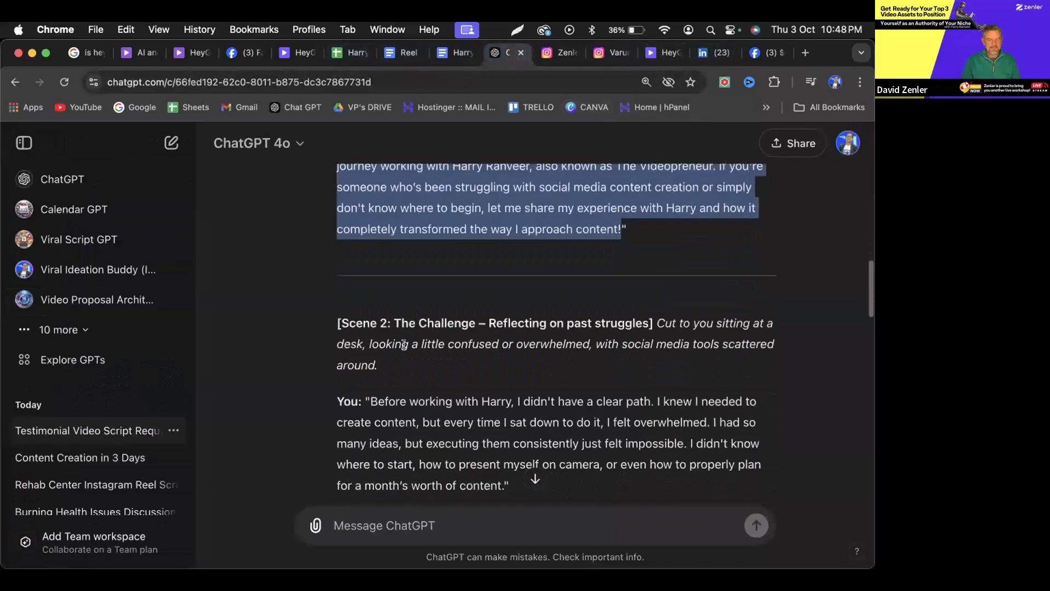
left_click_drag(367, 372, 502, 453)
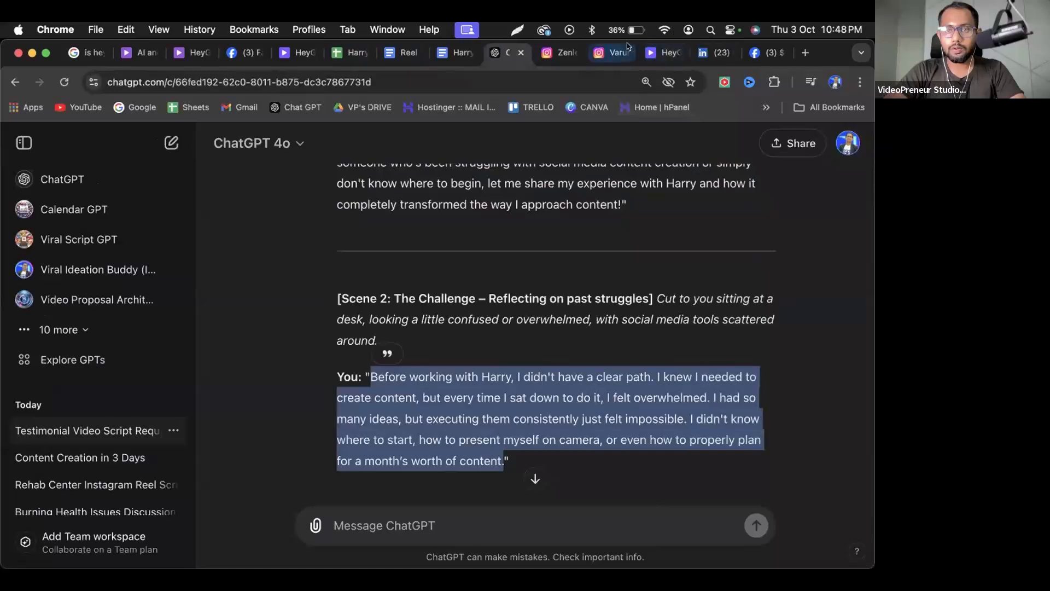
left_click(661, 53)
left_click(279, 430)
key("Return")
key("super+v")
Review both script blocks and generate the voice audio for each of them.
scroll(221, 471, "down", 2)
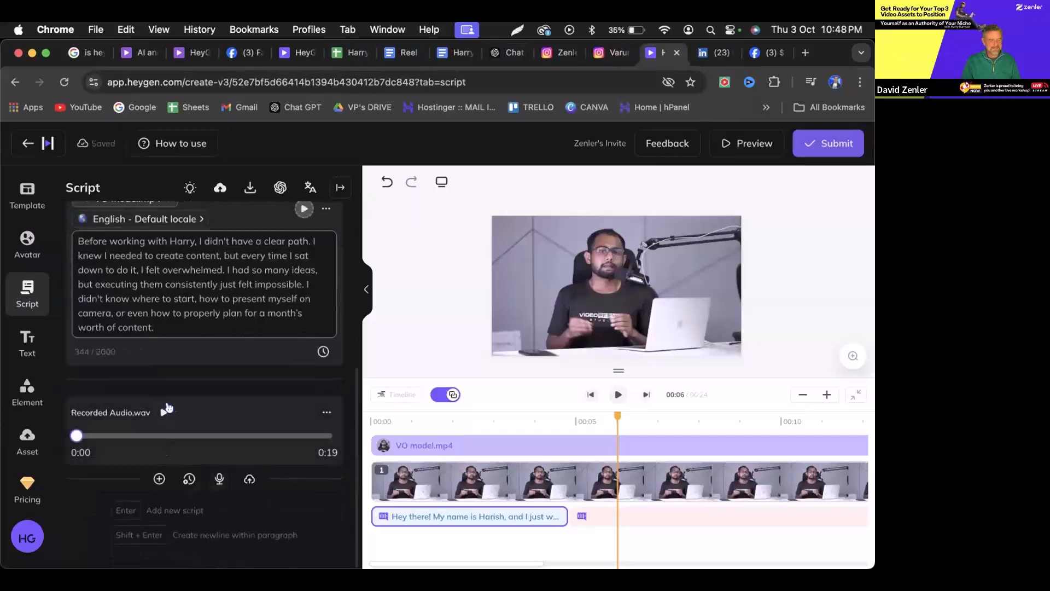
scroll(222, 328, "up", 5)
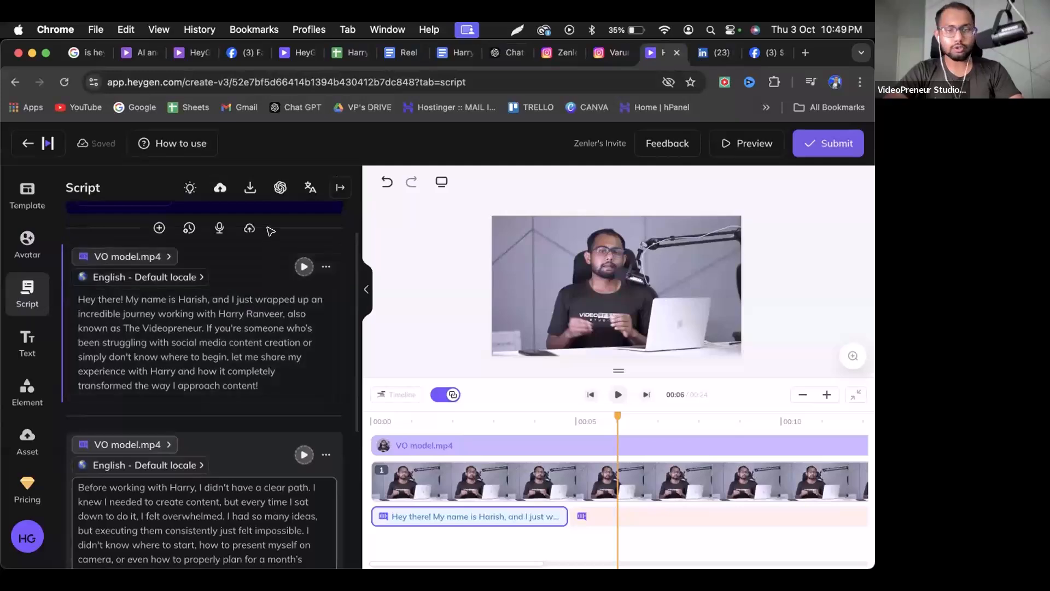
scroll(235, 306, "down", 5)
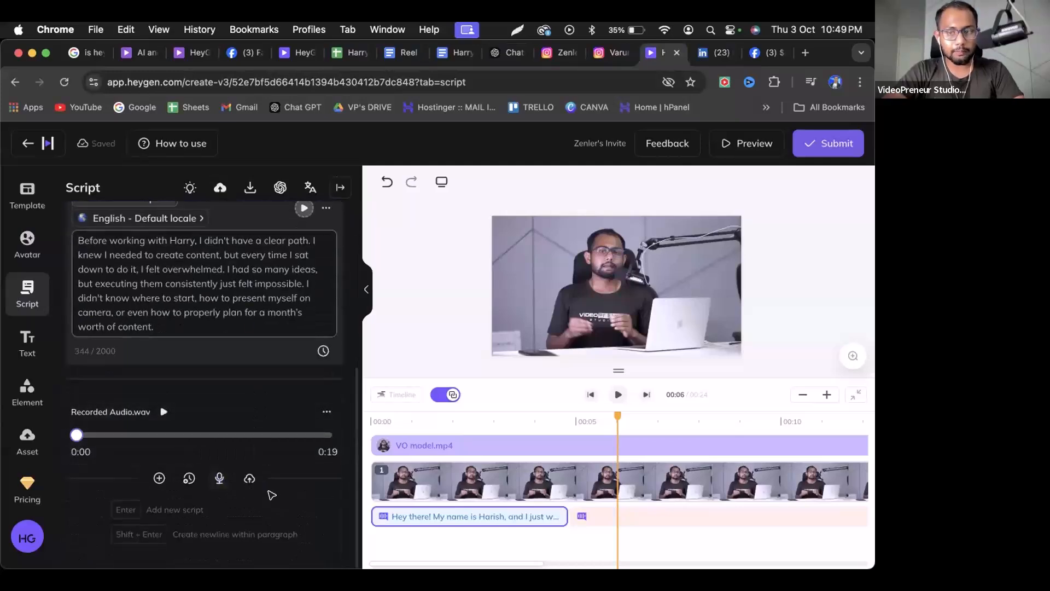
scroll(276, 399, "up", 5)
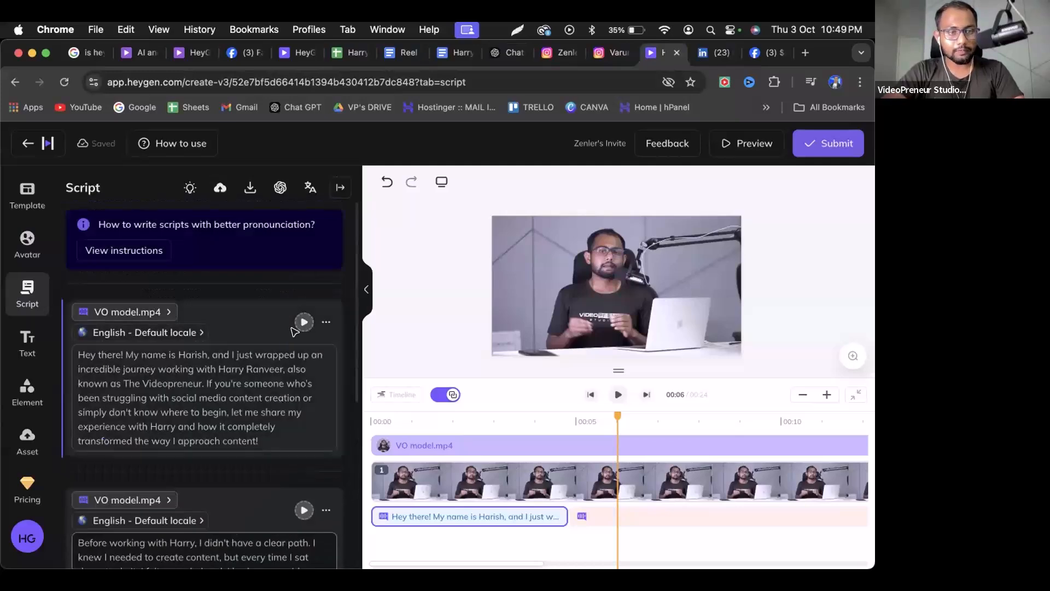
scroll(244, 237, "down", 2)
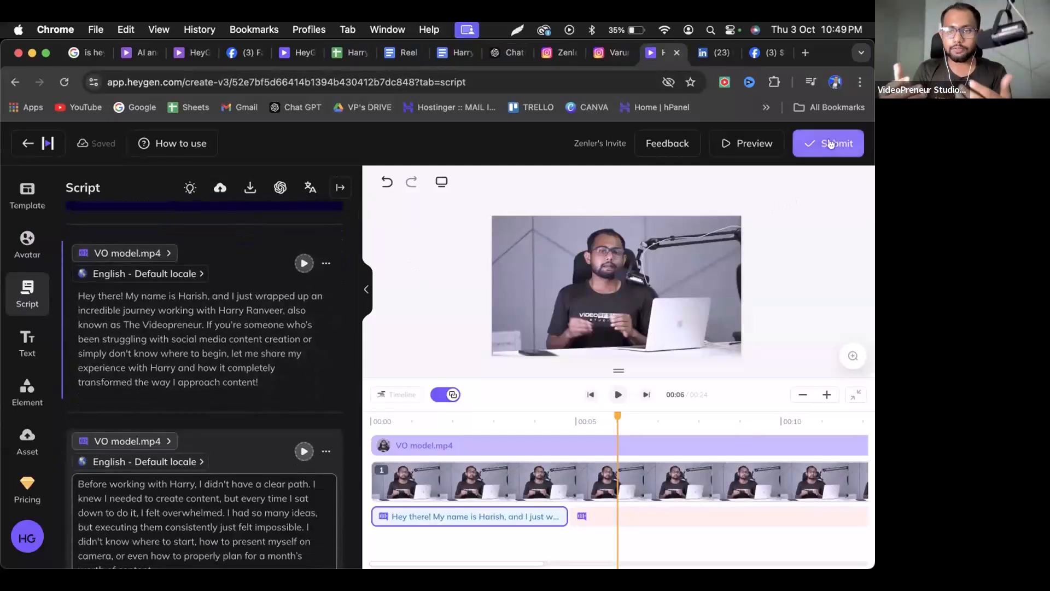
left_click(305, 265)
left_click(304, 451)
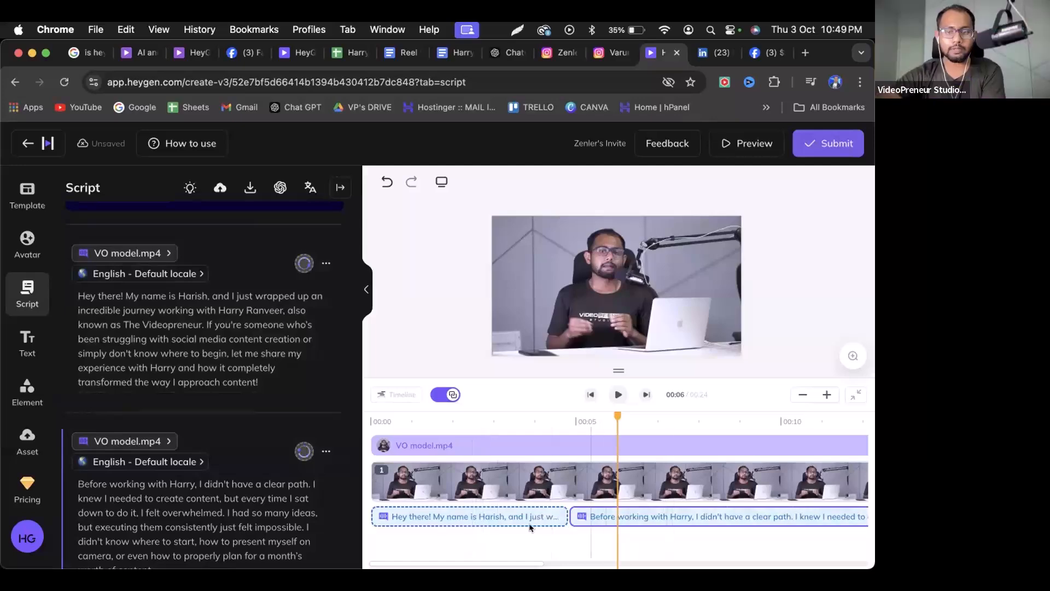
Try to submit the video under the filename "testimonial Video", going ahead despite the script duration notice.
left_click(827, 145)
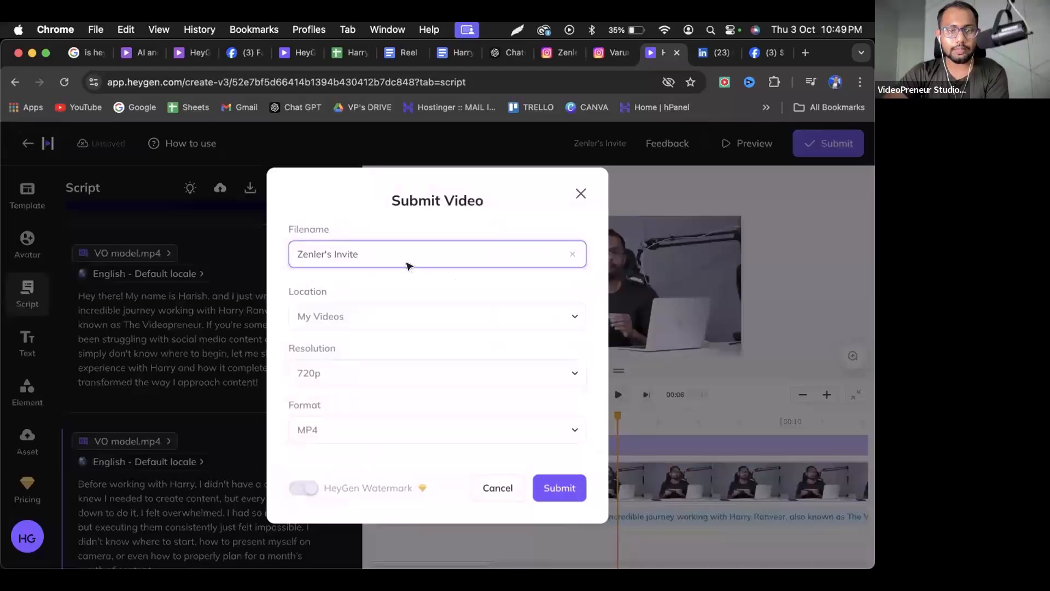
double_click(395, 254)
triple_click(395, 254)
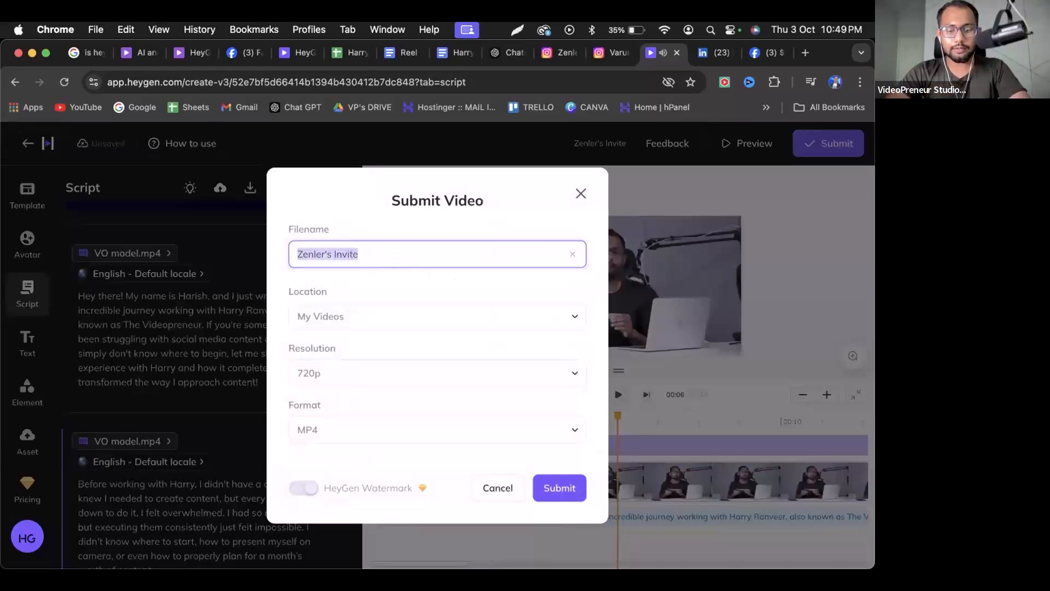
type("testimonial Video")
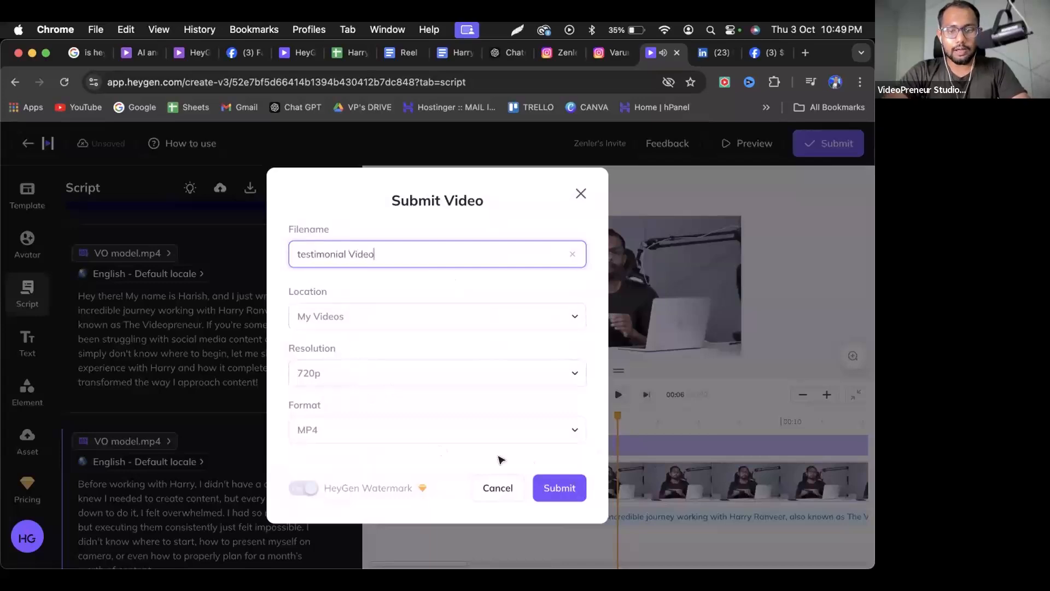
left_click(558, 494)
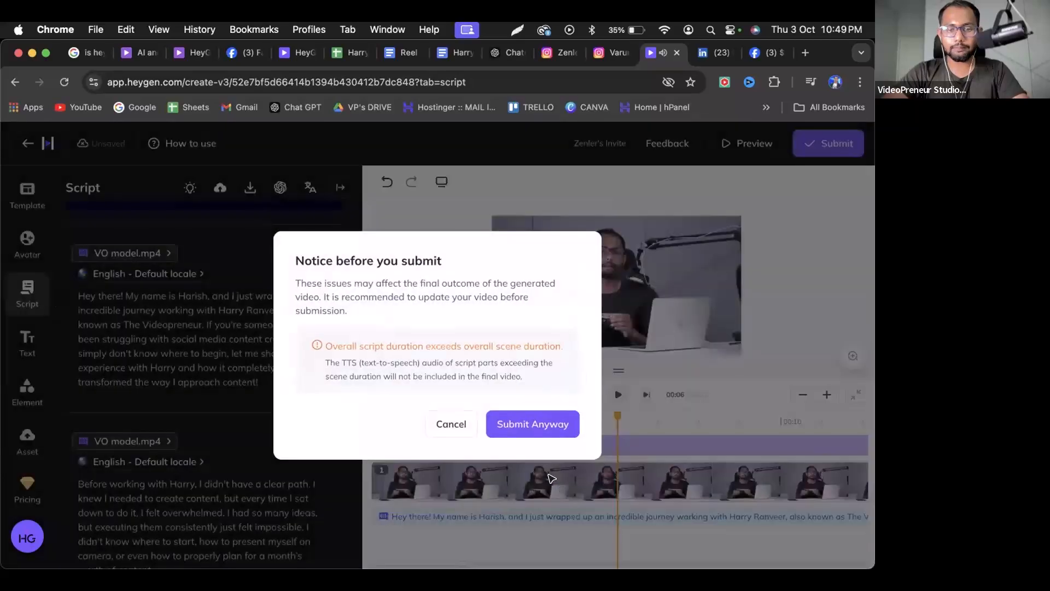
left_click(528, 424)
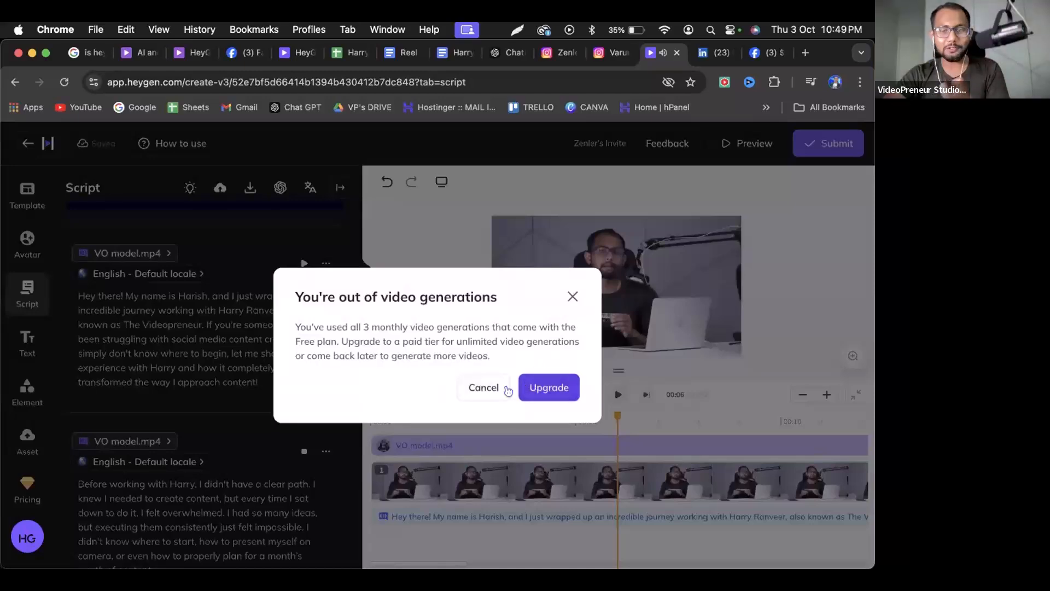
left_click(484, 388)
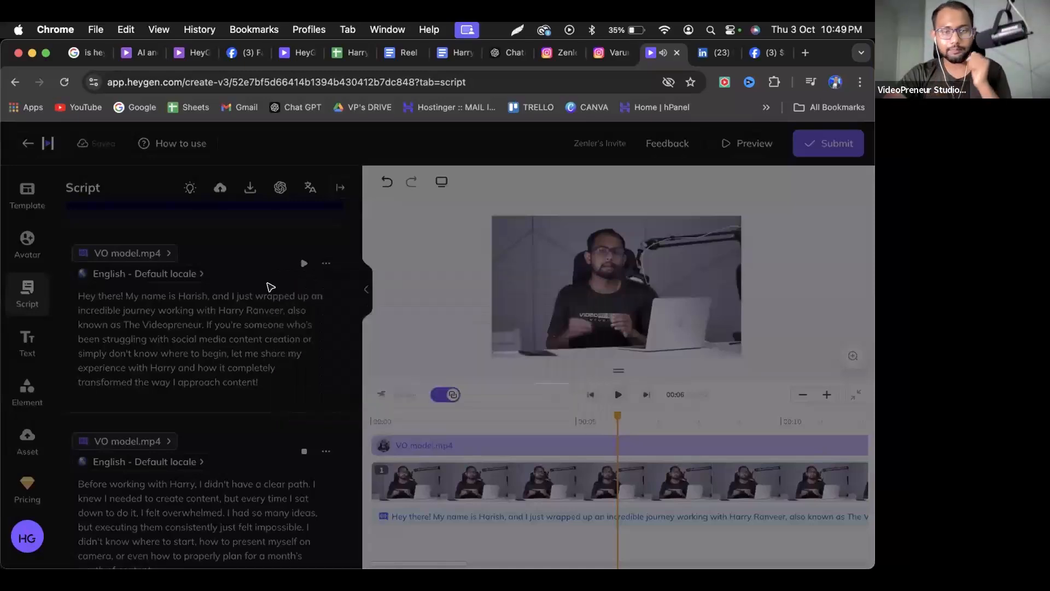
scroll(251, 286, "down", 5)
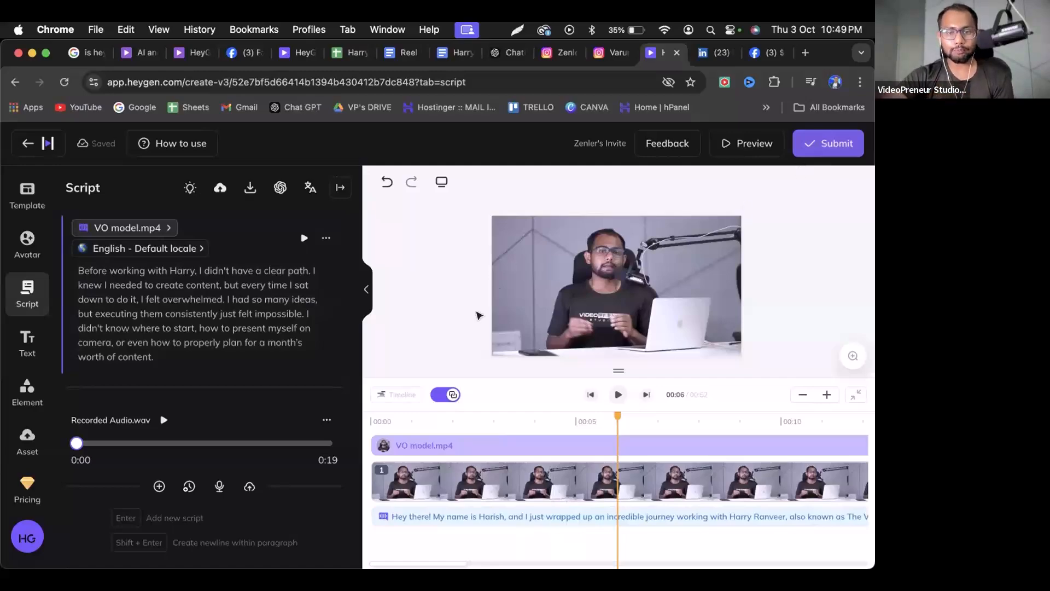
Switch to the MindNode map and examine the testimonial challenge branch, including its Google Form and Paste the Transcript (Fb Post) nodes.
key("ctrl+Left")
key("ctrl+Right")
key("ctrl+Right")
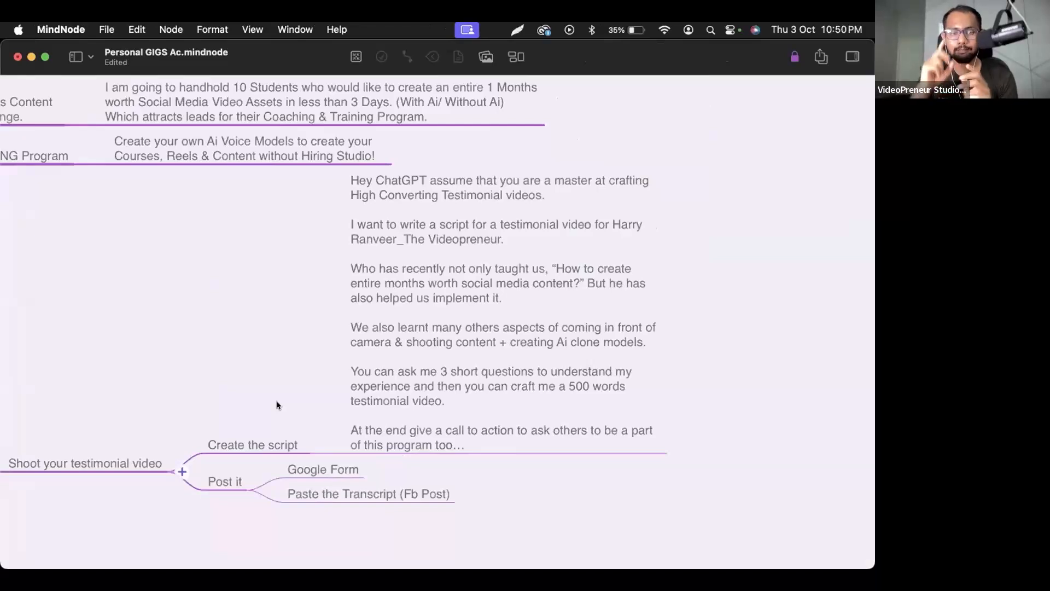
scroll(291, 383, "left", 5)
scroll(291, 383, "down", 1)
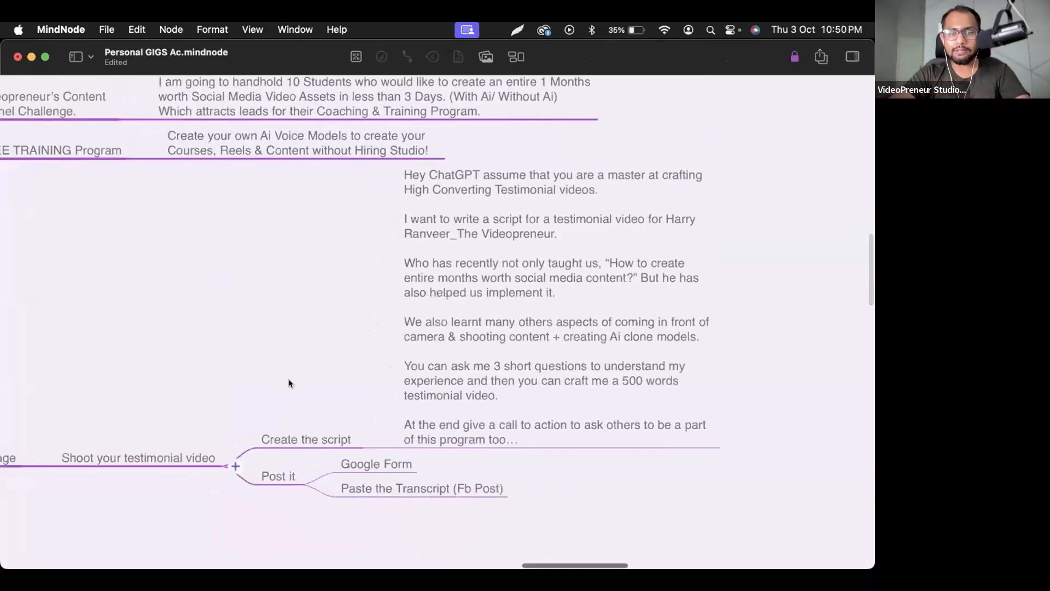
left_click(401, 443)
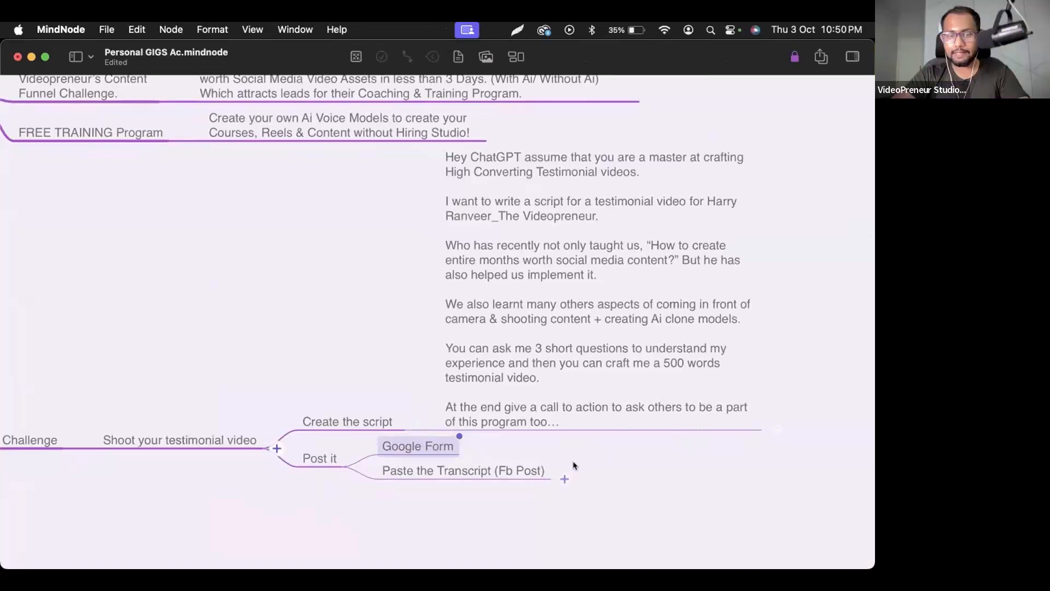
left_click(622, 447)
left_click(498, 473)
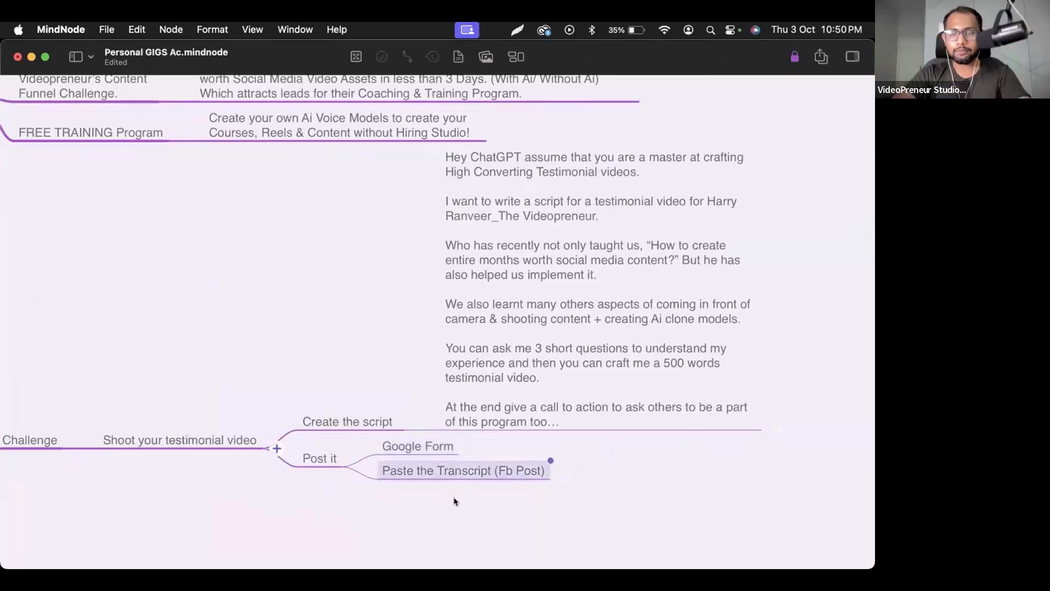
left_click(436, 455)
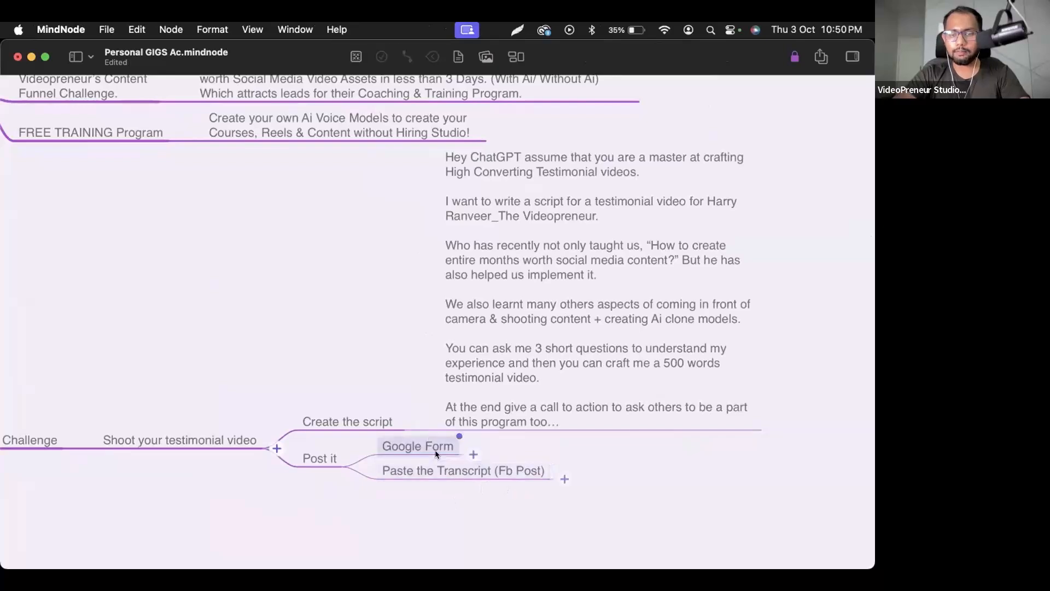
left_click(665, 450)
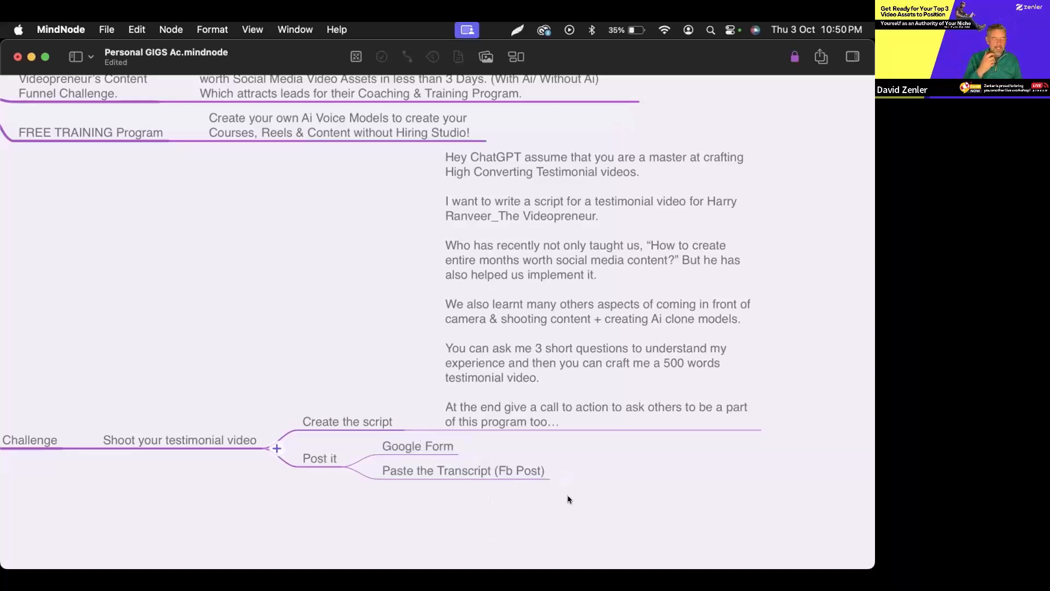
key("ctrl+Left")
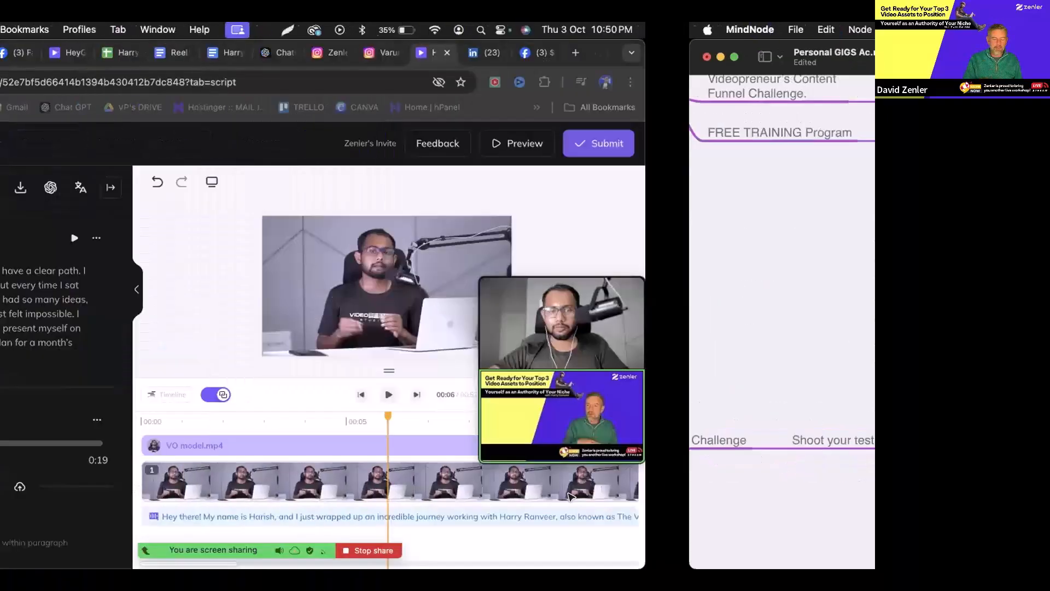
key("ctrl+Right")
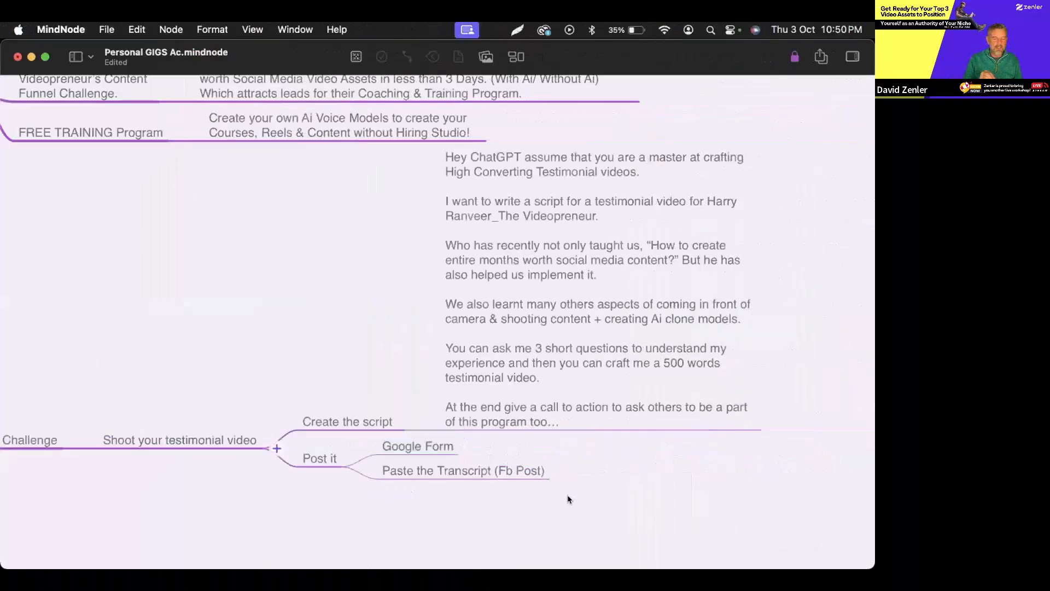